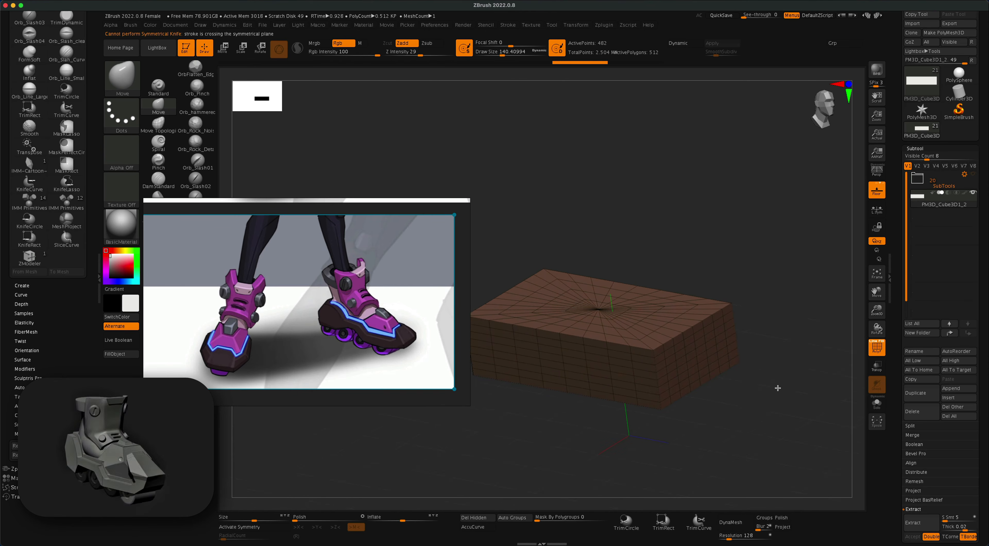
# Remesh the box with ZRemesher and subdivide it twice, keeping only the highest subdivision level.
pyautogui.scroll(-3, 986, 437)
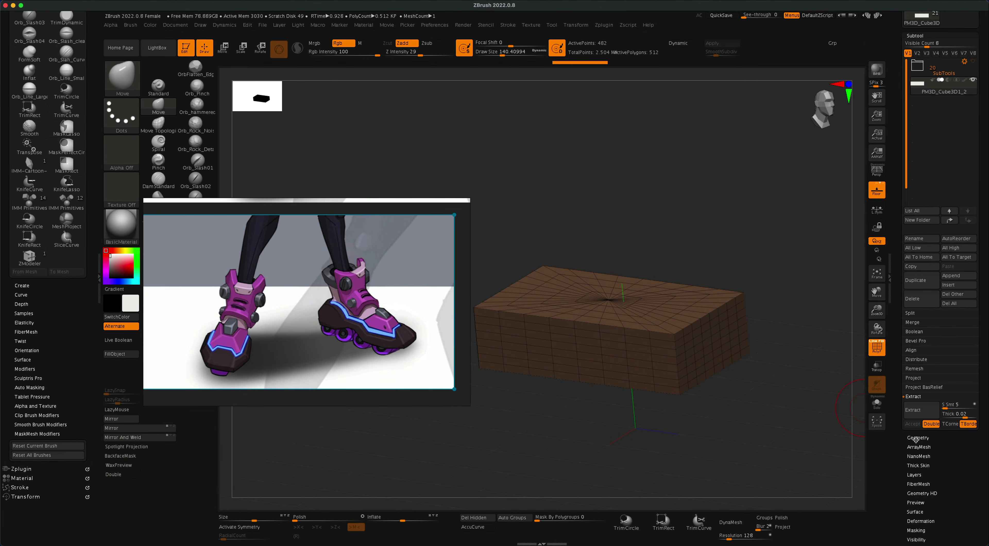
pyautogui.click(917, 439)
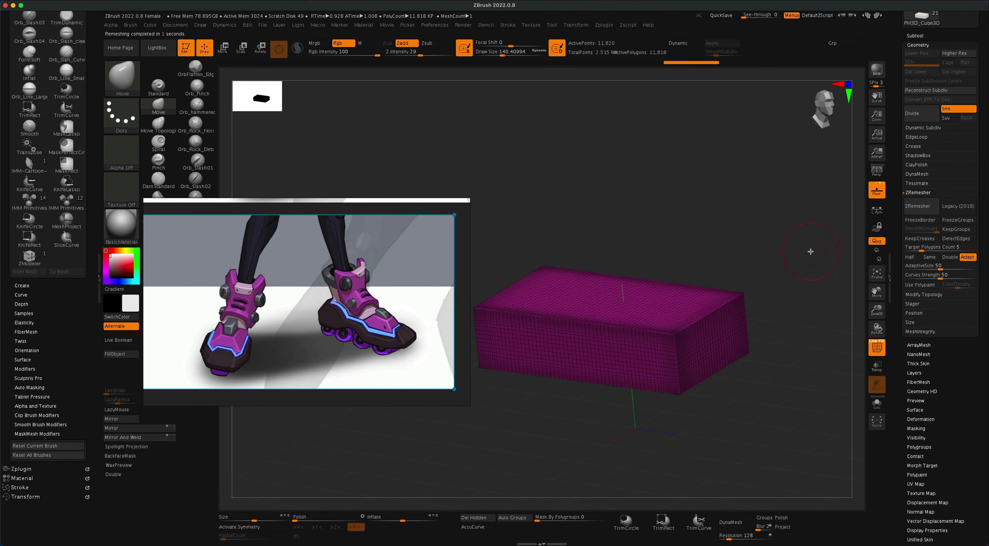
pyautogui.press('super+d')
pyautogui.press('super+d')
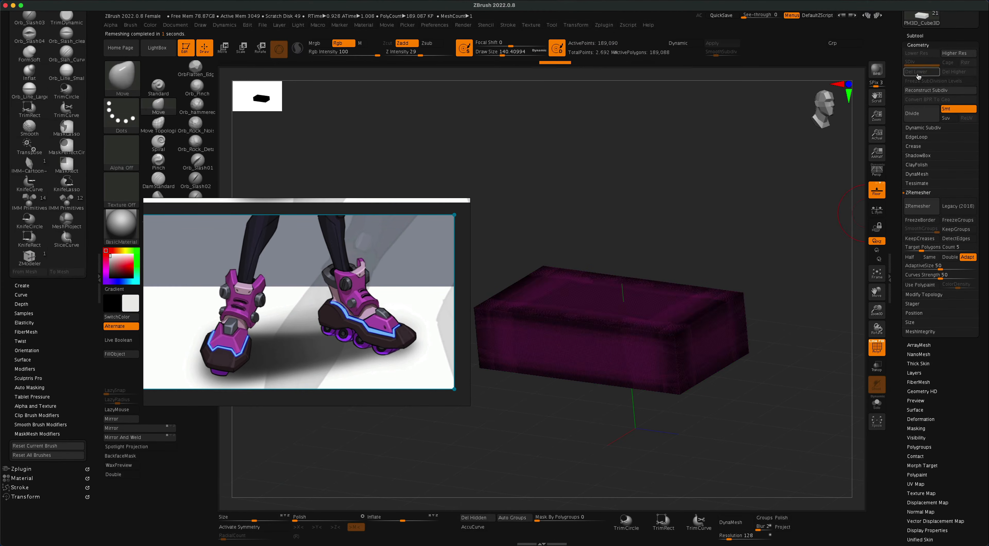
# In side view, slice a trapezoidal notch into the box's underside and cut off both lower corners with the KnifeCurve brush.
pyautogui.hotkey('shift', 'f')
pyautogui.keyDown('shift'); pyautogui.moveTo(801, 339); pyautogui.dragTo(713, 347); pyautogui.keyUp('shift')
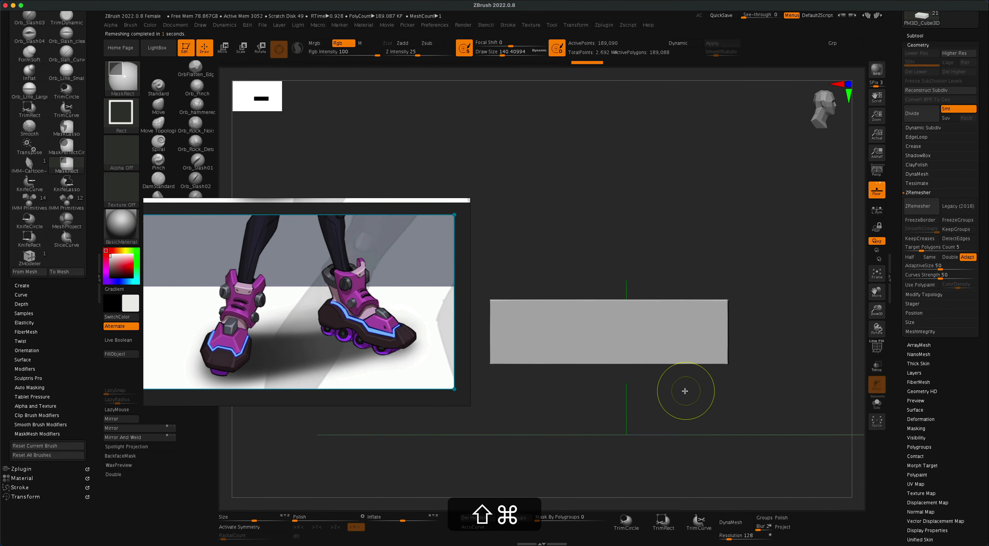
pyautogui.moveTo(694, 404)
pyautogui.keyDown('shift'); pyautogui.keyDown('super'); pyautogui.mouseDown()
pyautogui.moveTo(613, 320)
pyautogui.moveTo(619, 351)
pyautogui.moveTo(624, 344)
pyautogui.mouseUp(); pyautogui.keyUp('super'); pyautogui.keyUp('shift')
pyautogui.press('space')
pyautogui.moveTo(564, 342); pyautogui.dragTo(505, 430)
pyautogui.moveTo(744, 284)
pyautogui.mouseDown()
pyautogui.moveTo(781, 304)
pyautogui.moveTo(777, 330)
pyautogui.moveTo(789, 326)
pyautogui.moveTo(662, 435)
pyautogui.moveTo(616, 443)
pyautogui.moveTo(461, 288)
pyautogui.moveTo(443, 260)
pyautogui.moveTo(457, 250)
pyautogui.mouseUp()
pyautogui.press('space')
pyautogui.press('space')
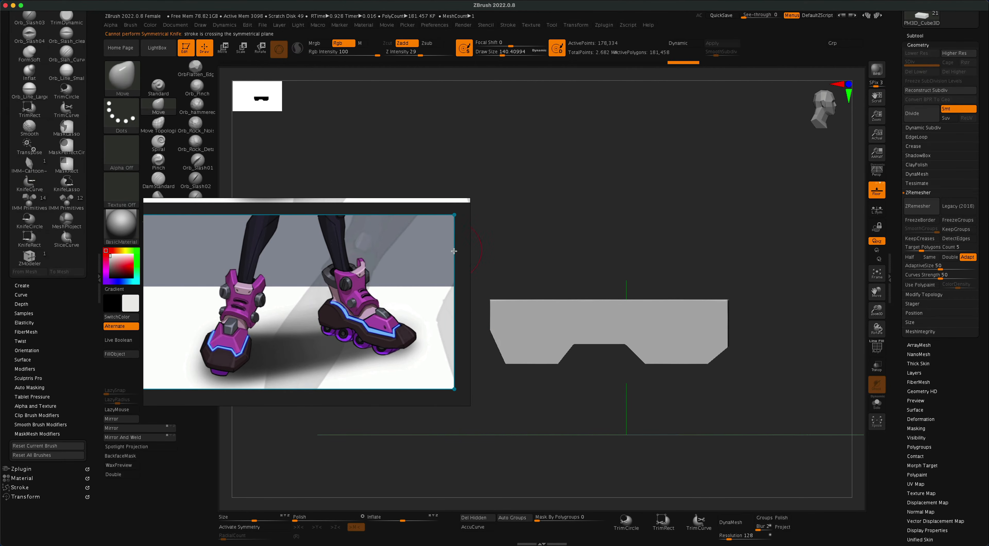
# Slice off the block's upper rear corner and its upper front corner diagonally, and trim the lower front edge.
pyautogui.moveTo(571, 241)
pyautogui.keyDown('shift'); pyautogui.keyDown('super'); pyautogui.mouseDown()
pyautogui.moveTo(565, 223)
pyautogui.moveTo(554, 237)
pyautogui.mouseUp(); pyautogui.keyUp('super'); pyautogui.keyUp('shift')
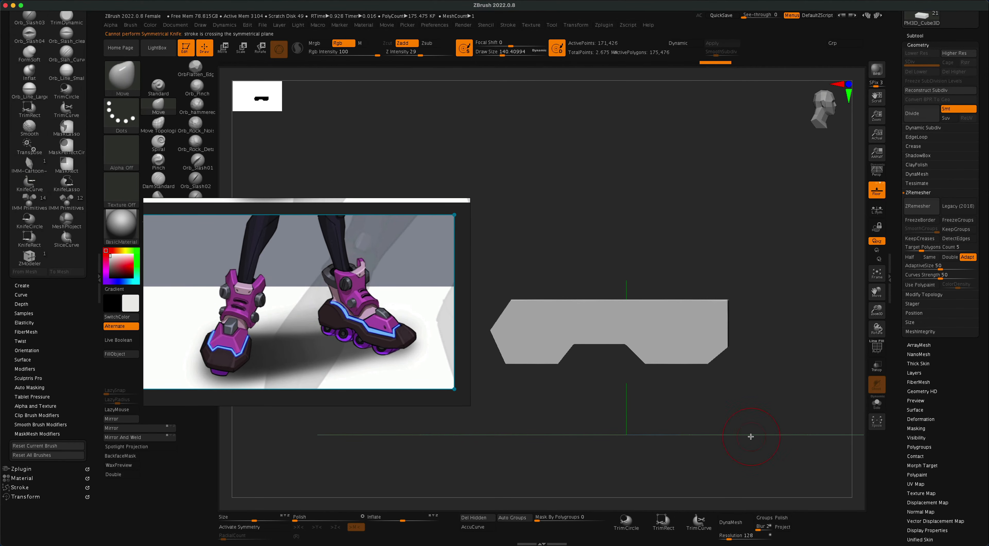
pyautogui.moveTo(788, 393)
pyautogui.keyDown('shift'); pyautogui.keyDown('super'); pyautogui.mouseDown()
pyautogui.moveTo(577, 212)
pyautogui.moveTo(747, 415)
pyautogui.moveTo(687, 292)
pyautogui.mouseUp(); pyautogui.keyUp('super'); pyautogui.keyUp('shift')
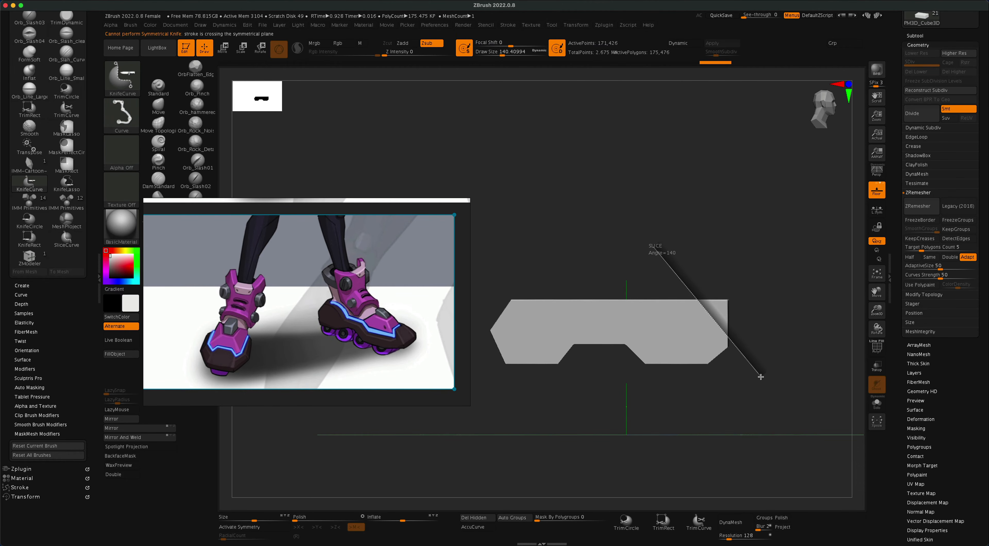
pyautogui.keyDown('shift'); pyautogui.keyDown('super'); pyautogui.moveTo(760, 377); pyautogui.dragTo(761, 374); pyautogui.keyUp('super'); pyautogui.keyUp('shift')
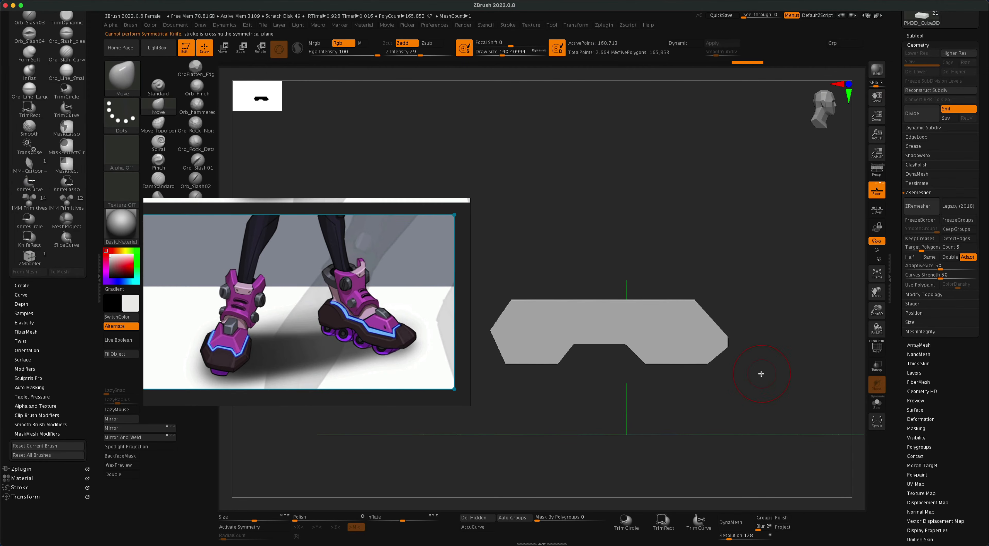
pyautogui.moveTo(785, 298)
pyautogui.keyDown('shift'); pyautogui.keyDown('super'); pyautogui.mouseDown()
pyautogui.moveTo(691, 435)
pyautogui.moveTo(680, 419)
pyautogui.moveTo(689, 447)
pyautogui.mouseUp(); pyautogui.keyUp('super'); pyautogui.keyUp('shift')
# Carve out the block's upper middle with one curved knife cut, leaving a thin sole between the rear block and front tip.
pyautogui.moveTo(750, 419)
pyautogui.mouseDown()
pyautogui.moveTo(728, 419)
pyautogui.moveTo(748, 416)
pyautogui.mouseUp()
pyautogui.moveTo(479, 260)
pyautogui.keyDown('shift'); pyautogui.keyDown('super'); pyautogui.mouseDown()
pyautogui.moveTo(552, 309)
pyautogui.moveTo(543, 307)
pyautogui.moveTo(561, 329)
pyautogui.mouseUp(); pyautogui.keyUp('super'); pyautogui.keyUp('shift')
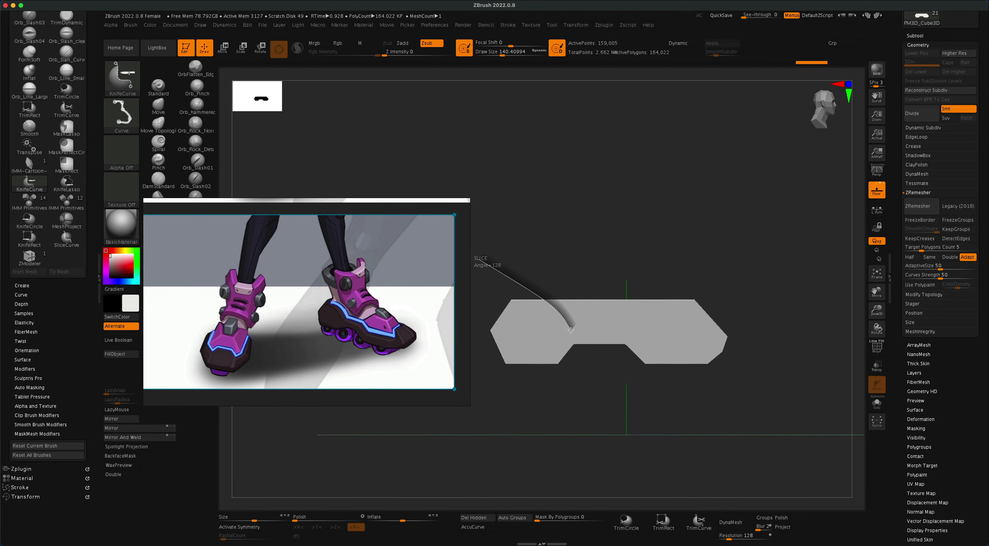
pyautogui.moveTo(570, 330)
pyautogui.keyDown('alt'); pyautogui.mouseDown()
pyautogui.moveTo(635, 331)
pyautogui.moveTo(653, 351)
pyautogui.moveTo(698, 351)
pyautogui.moveTo(709, 343)
pyautogui.moveTo(682, 308)
pyautogui.moveTo(718, 279)
pyautogui.mouseUp(); pyautogui.keyUp('alt')
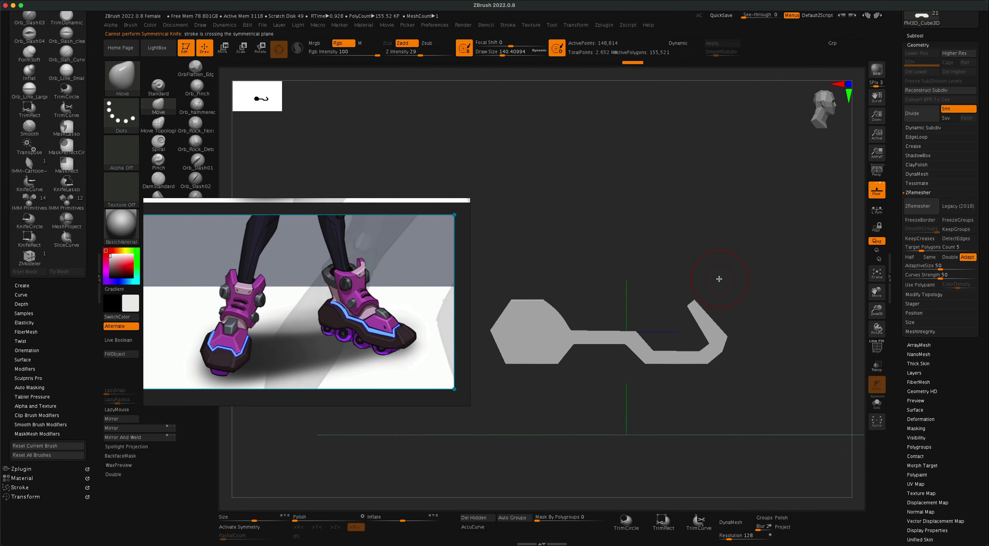
# Slice both sides of the front end so the toe tapers when seen from above.
pyautogui.moveTo(793, 377); pyautogui.dragTo(736, 365)
pyautogui.moveTo(732, 232)
pyautogui.keyDown('shift'); pyautogui.keyDown('super'); pyautogui.mouseDown()
pyautogui.moveTo(658, 463)
pyautogui.moveTo(622, 448)
pyautogui.moveTo(613, 476)
pyautogui.mouseUp(); pyautogui.keyUp('super'); pyautogui.keyUp('shift')
pyautogui.moveTo(726, 456)
pyautogui.mouseDown()
pyautogui.moveTo(726, 381)
pyautogui.moveTo(682, 399)
pyautogui.moveTo(704, 401)
pyautogui.moveTo(704, 364)
pyautogui.moveTo(722, 346)
pyautogui.moveTo(730, 296)
pyautogui.mouseUp()
pyautogui.moveTo(531, 219)
pyautogui.keyDown('shift'); pyautogui.keyDown('super'); pyautogui.mouseDown()
pyautogui.moveTo(803, 246)
pyautogui.moveTo(757, 254)
pyautogui.moveTo(769, 191)
pyautogui.moveTo(759, 245)
pyautogui.moveTo(774, 285)
pyautogui.moveTo(762, 315)
pyautogui.moveTo(770, 255)
pyautogui.mouseUp(); pyautogui.keyUp('super'); pyautogui.keyUp('shift')
pyautogui.press('shift+super+space')
pyautogui.press('shift+super')
pyautogui.moveTo(545, 251)
pyautogui.keyDown('shift'); pyautogui.keyDown('super'); pyautogui.mouseDown()
pyautogui.moveTo(779, 243)
pyautogui.moveTo(755, 212)
pyautogui.moveTo(745, 234)
pyautogui.moveTo(777, 293)
pyautogui.moveTo(762, 293)
pyautogui.moveTo(793, 295)
pyautogui.mouseUp(); pyautogui.keyUp('super'); pyautogui.keyUp('shift')
pyautogui.moveTo(753, 412); pyautogui.dragTo(737, 432)
# Center the transform gizmo on the mesh and scale the mesh's width down to about 0.87.
pyautogui.press('w')
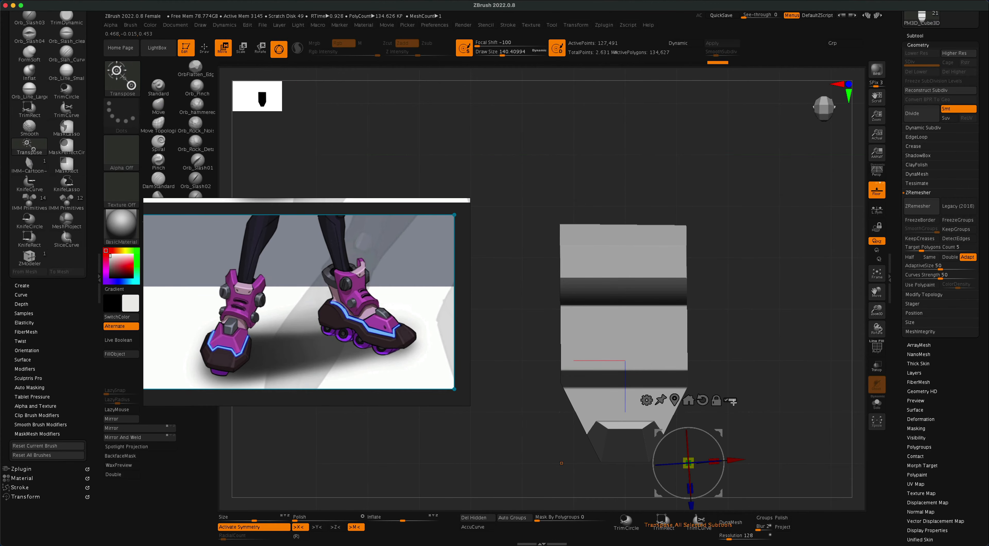
pyautogui.press('x')
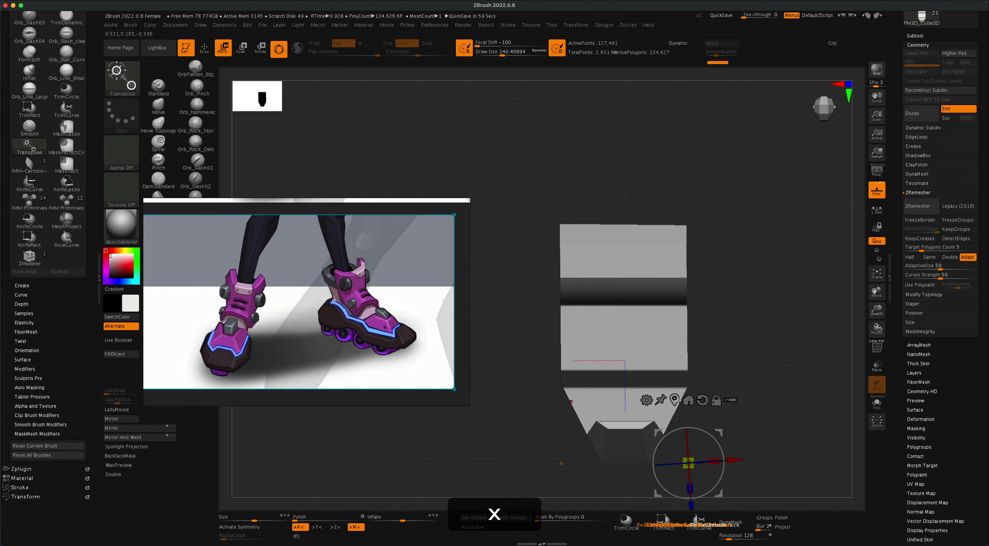
pyautogui.click(688, 401)
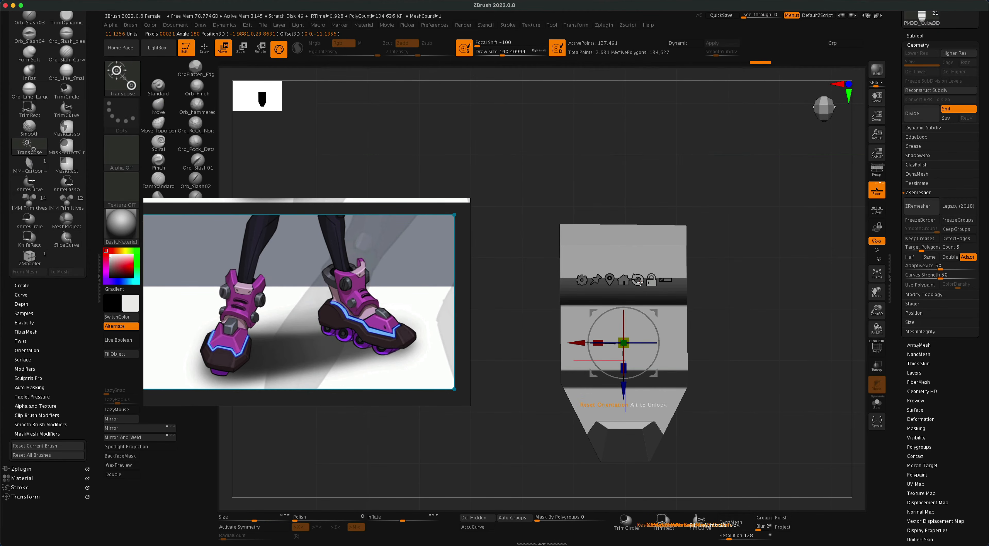
pyautogui.moveTo(601, 341); pyautogui.dragTo(612, 341)
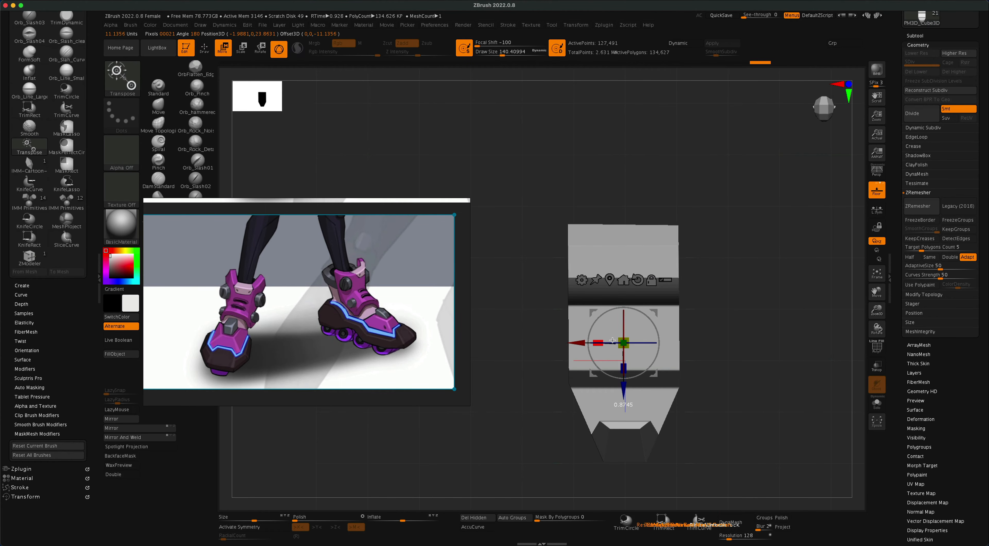
# Slice a taper into one side of the rear end and copy it to the other side with Mirror And Weld.
pyautogui.moveTo(770, 395)
pyautogui.mouseDown()
pyautogui.moveTo(770, 387)
pyautogui.moveTo(756, 403)
pyautogui.moveTo(734, 365)
pyautogui.moveTo(720, 386)
pyautogui.moveTo(716, 349)
pyautogui.mouseUp()
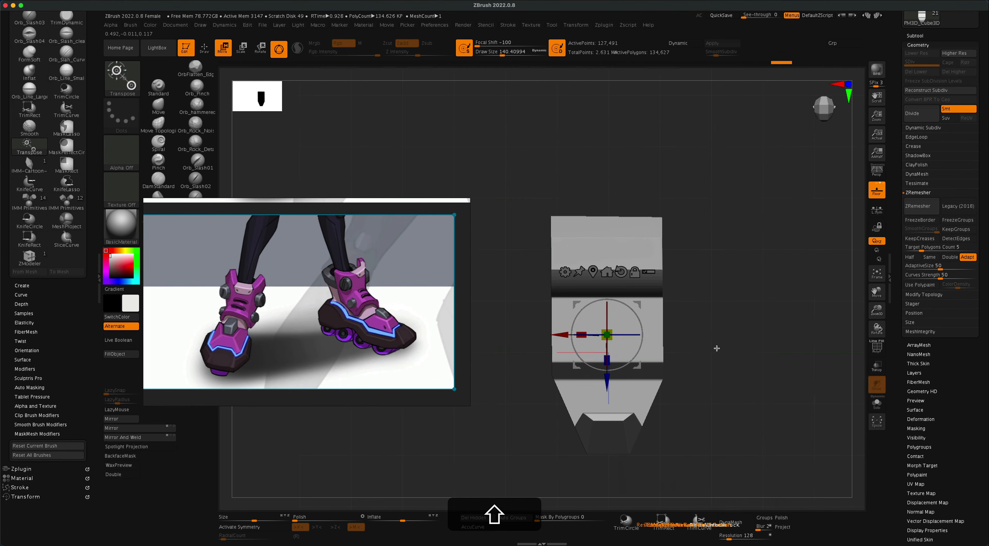
pyautogui.press('q')
pyautogui.press('x')
pyautogui.moveTo(515, 349)
pyautogui.keyDown('shift'); pyautogui.keyDown('super'); pyautogui.mouseDown()
pyautogui.moveTo(574, 182)
pyautogui.moveTo(588, 194)
pyautogui.moveTo(592, 156)
pyautogui.moveTo(591, 172)
pyautogui.mouseUp(); pyautogui.keyUp('super'); pyautogui.keyUp('shift')
pyautogui.press('space')
pyautogui.press('space')
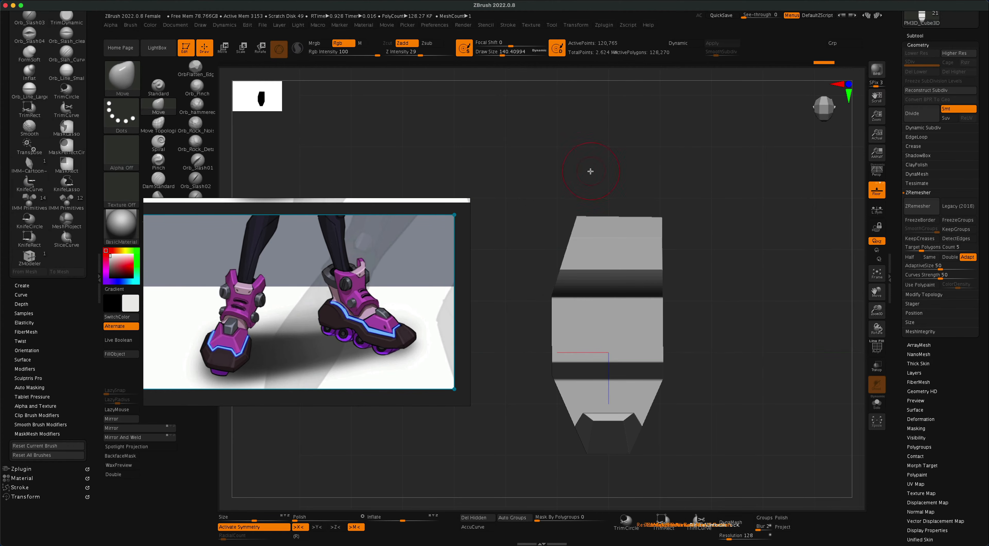
pyautogui.click(148, 438)
# Duplicate the skate shell subtool and scale the selected copy's width to about 0.82.
pyautogui.moveTo(718, 327); pyautogui.dragTo(613, 413)
pyautogui.moveTo(981, 108); pyautogui.dragTo(977, 205)
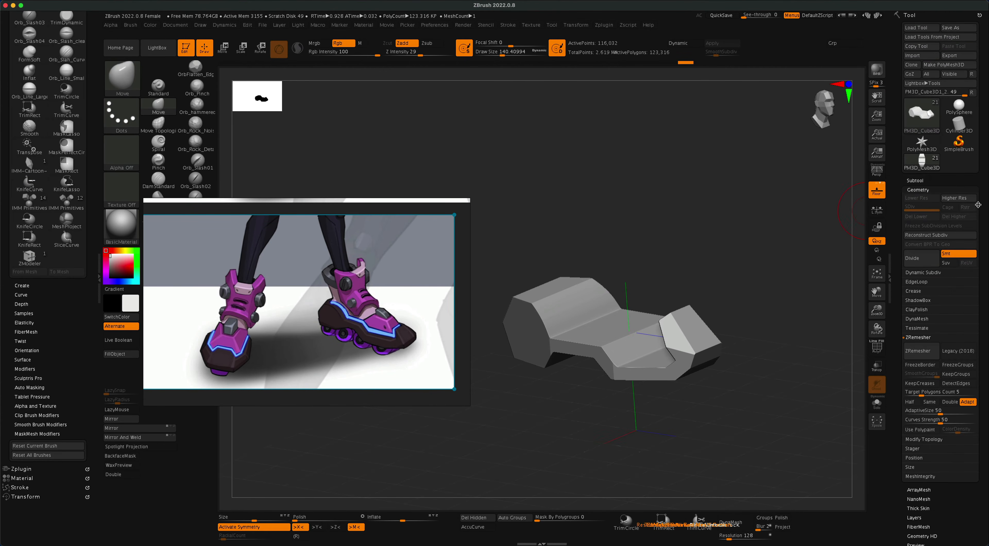
pyautogui.click(918, 180)
pyautogui.click(922, 393)
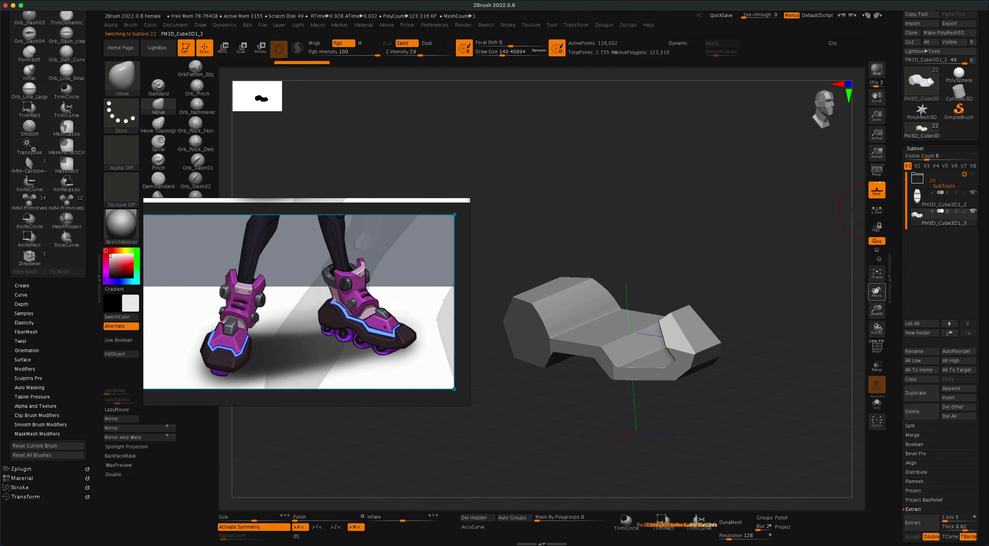
pyautogui.moveTo(785, 278); pyautogui.dragTo(782, 291)
pyautogui.click(231, 52)
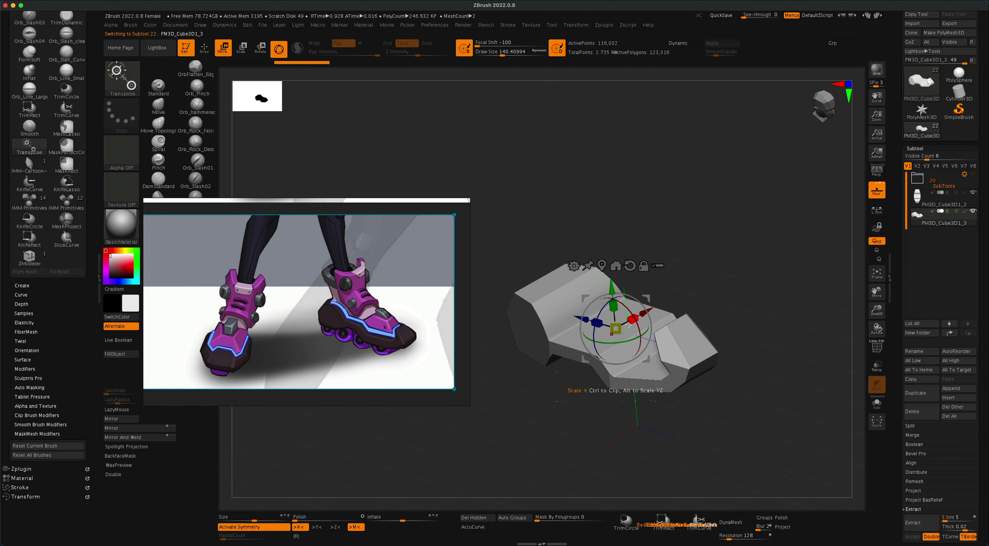
pyautogui.moveTo(634, 321); pyautogui.dragTo(627, 321)
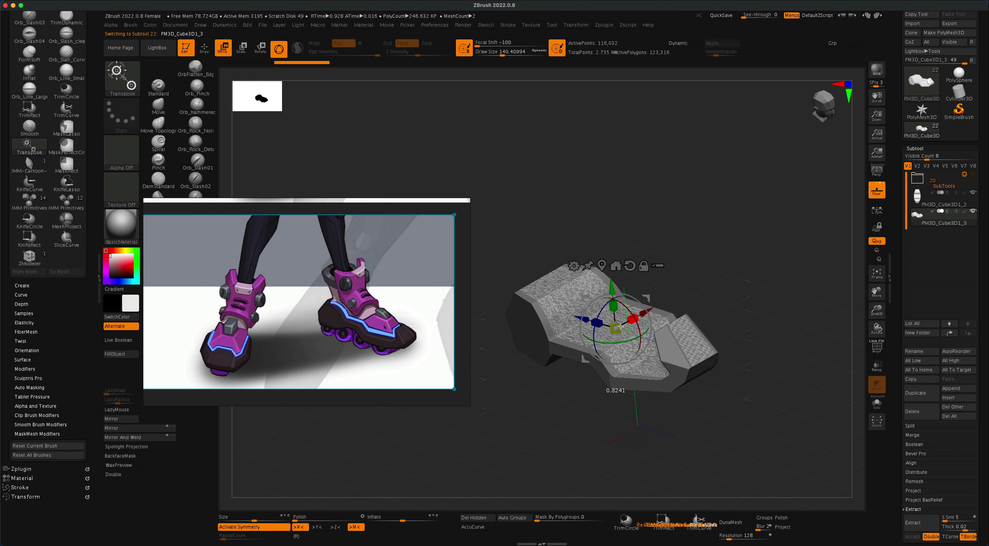
# Raise the selected shell copy slightly and adjust its width to form a stepped layer, finishing in Draw mode.
pyautogui.moveTo(612, 289); pyautogui.dragTo(612, 283)
pyautogui.moveTo(685, 285); pyautogui.dragTo(757, 273)
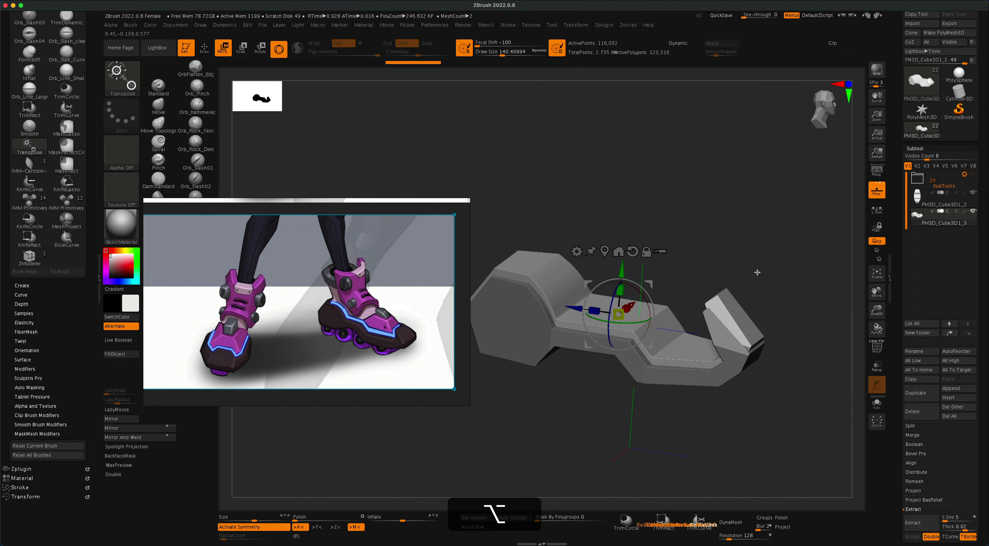
pyautogui.moveTo(626, 310); pyautogui.dragTo(579, 309)
pyautogui.moveTo(686, 246); pyautogui.dragTo(738, 249)
pyautogui.moveTo(738, 249)
pyautogui.mouseDown()
pyautogui.moveTo(766, 267)
pyautogui.moveTo(729, 270)
pyautogui.mouseUp()
pyautogui.click(204, 48)
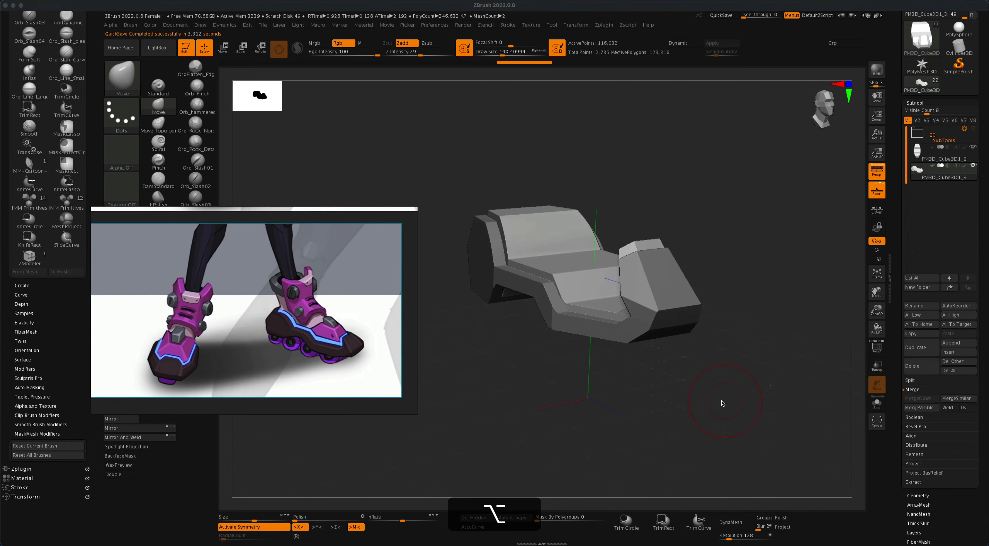
# Append a Cylinder3D subtool, select it and rotate it 90 degrees onto its side.
pyautogui.click(950, 344)
pyautogui.click(691, 390)
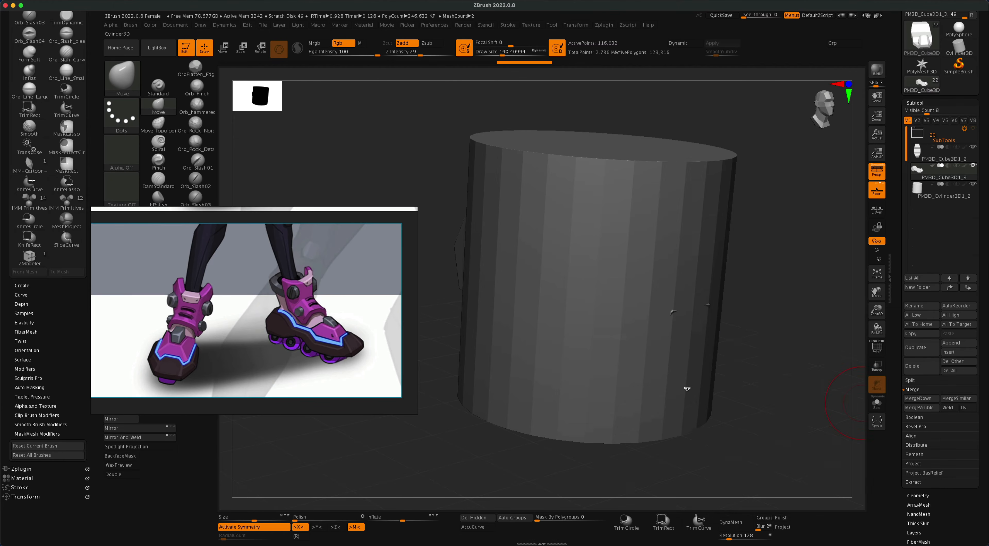
pyautogui.click(918, 191)
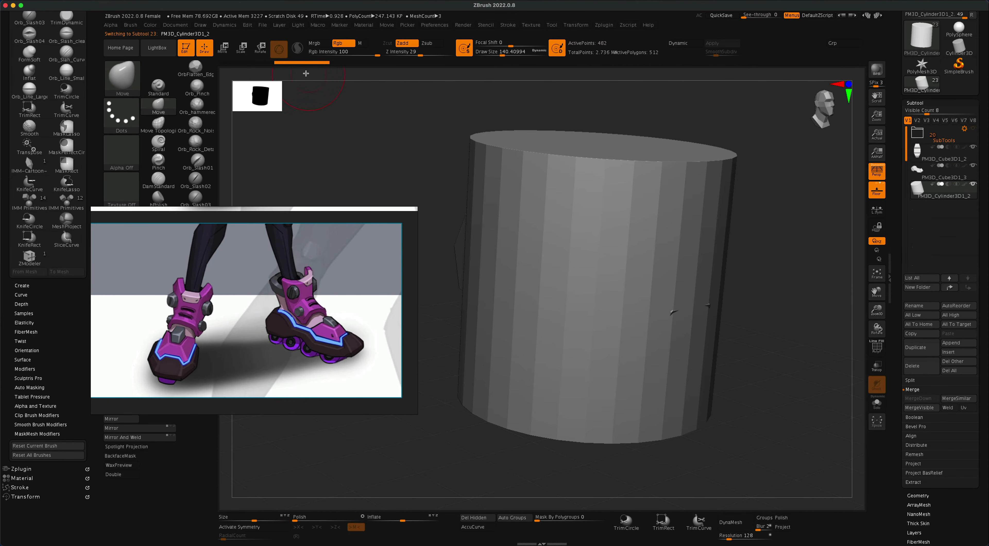
pyautogui.click(227, 52)
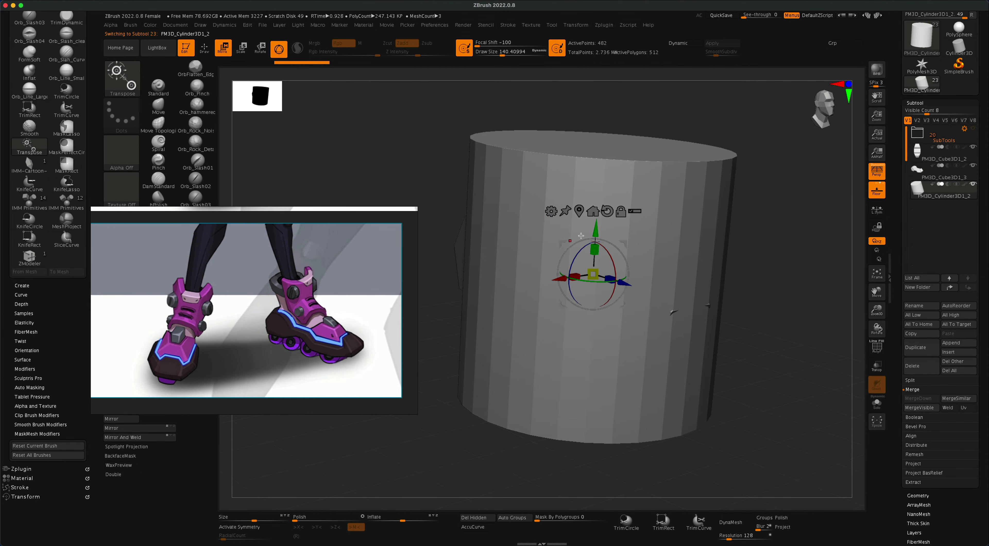
pyautogui.keyDown('shift'); pyautogui.moveTo(581, 235); pyautogui.dragTo(539, 327); pyautogui.keyUp('shift')
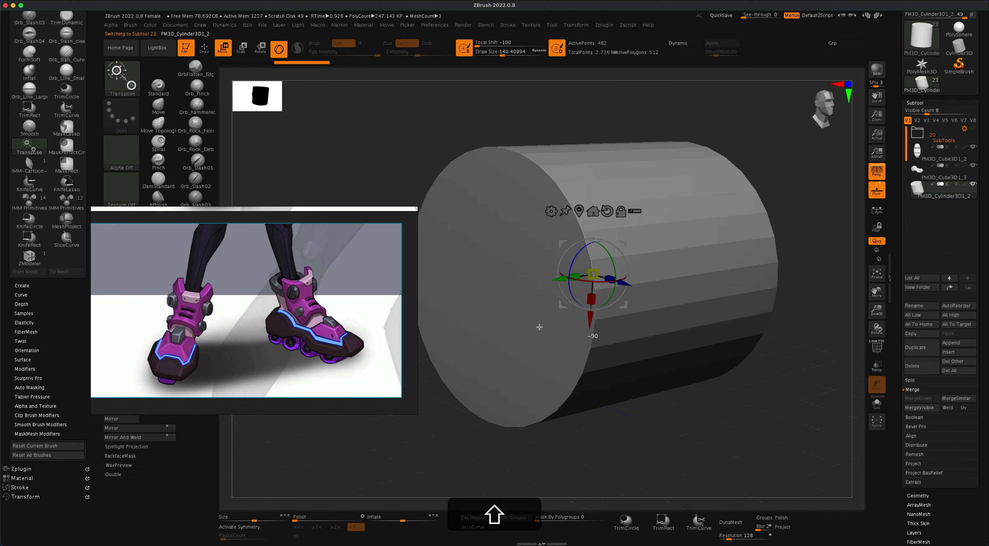
# Scale the cylinder down to wheel size and place it beneath the shell at the underside notch.
pyautogui.moveTo(590, 274); pyautogui.dragTo(492, 307)
pyautogui.moveTo(586, 336); pyautogui.dragTo(585, 372)
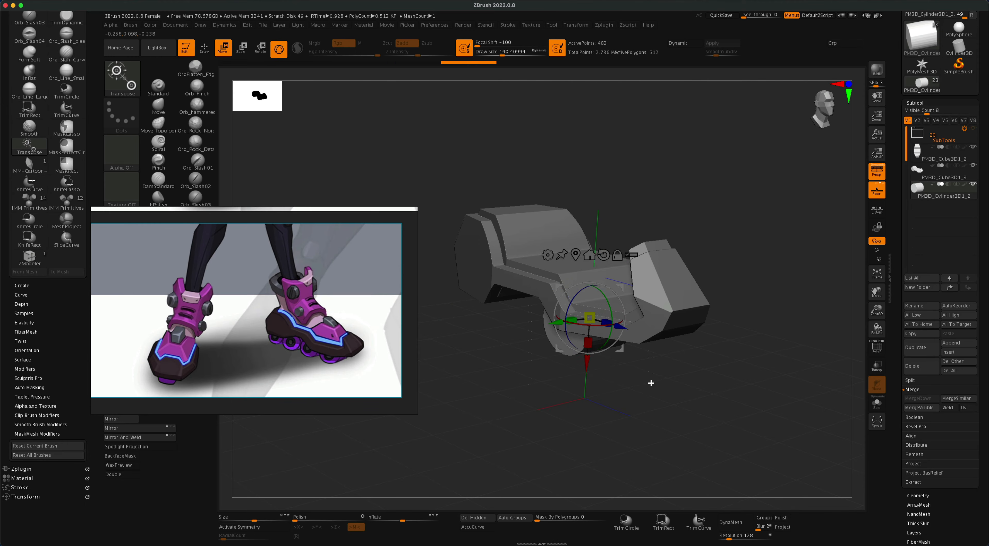
pyautogui.moveTo(651, 384); pyautogui.dragTo(685, 383)
pyautogui.moveTo(630, 329); pyautogui.dragTo(605, 323)
pyautogui.moveTo(645, 380); pyautogui.dragTo(477, 293)
pyautogui.moveTo(511, 370); pyautogui.dragTo(565, 369)
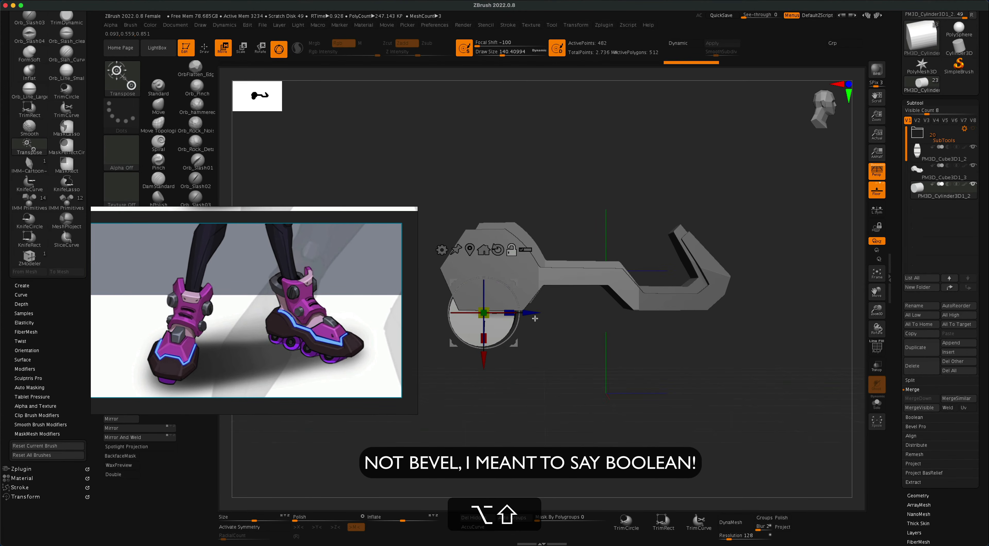
pyautogui.moveTo(533, 315); pyautogui.dragTo(692, 392)
# Show the polyframe and bevel the edge loop at the cylinder's end cap using ZModeler's Bevel edge action.
pyautogui.hotkey('shift', 'f')
pyautogui.keyDown('alt'); pyautogui.moveTo(776, 387); pyautogui.dragTo(756, 409); pyautogui.keyUp('alt')
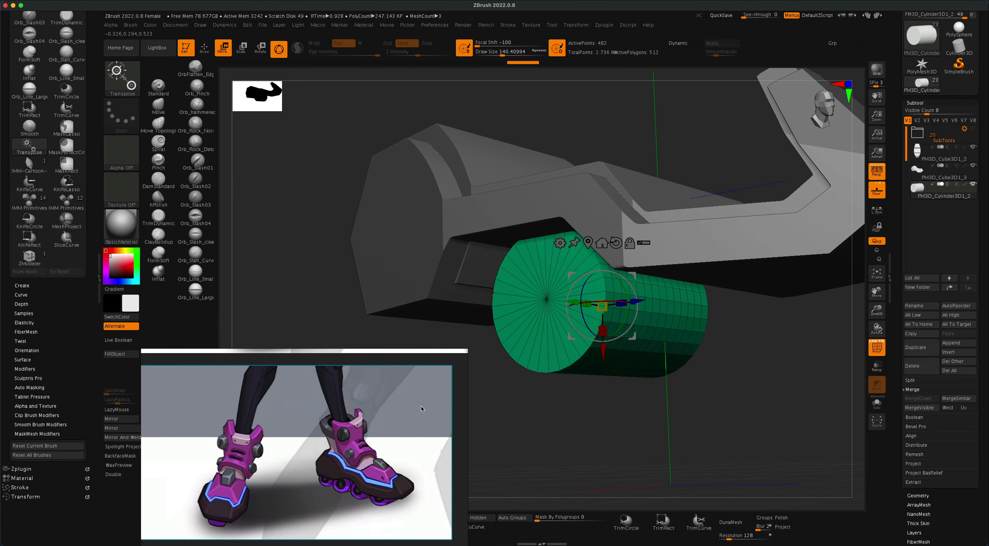
pyautogui.click(129, 88)
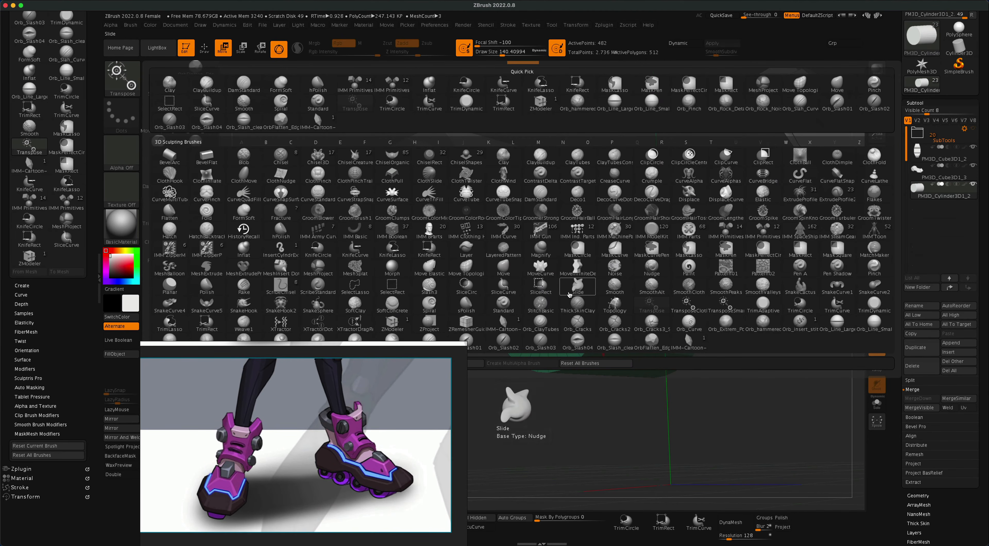
pyautogui.press('z')
pyautogui.click(395, 324)
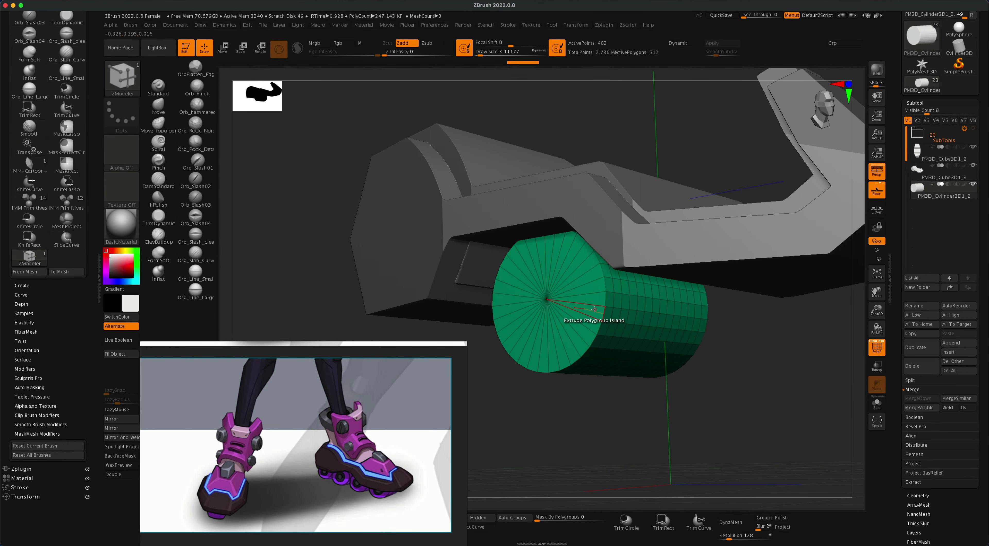
pyautogui.press('space')
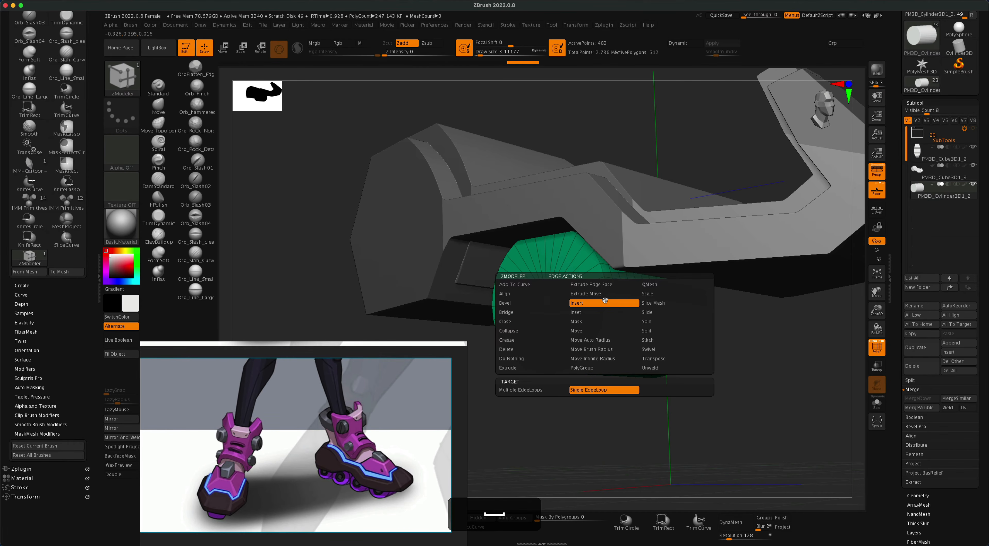
pyautogui.click(520, 306)
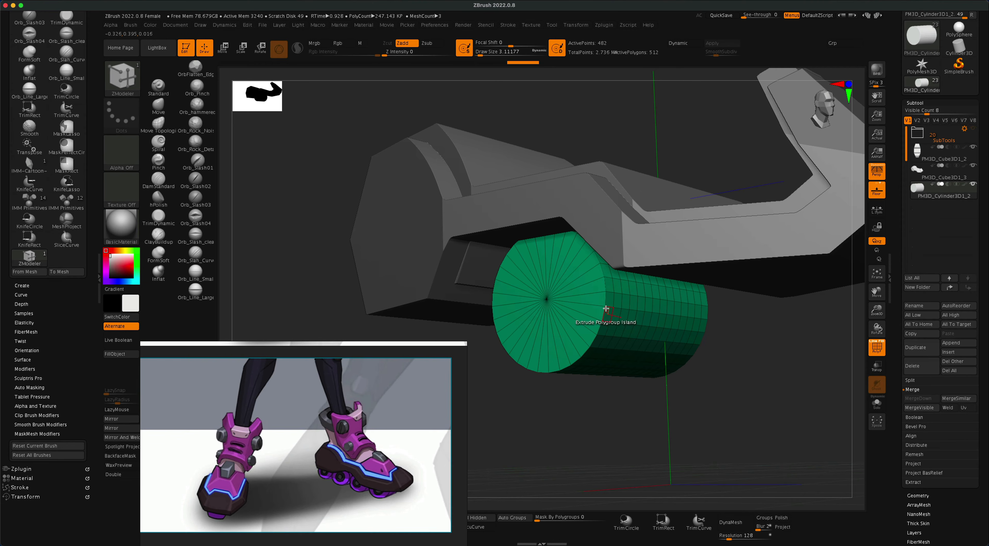
pyautogui.moveTo(605, 300); pyautogui.dragTo(614, 300)
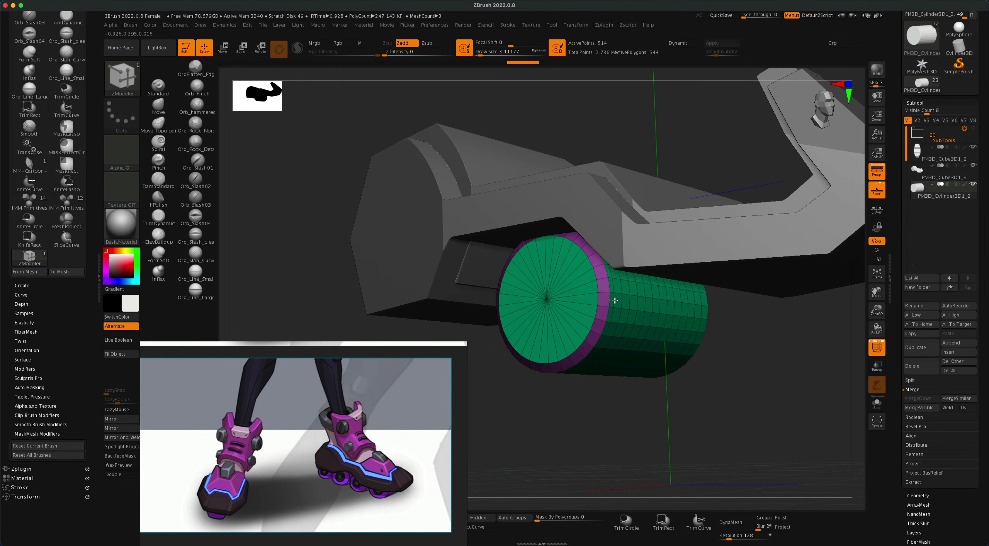
pyautogui.moveTo(724, 359); pyautogui.dragTo(728, 380)
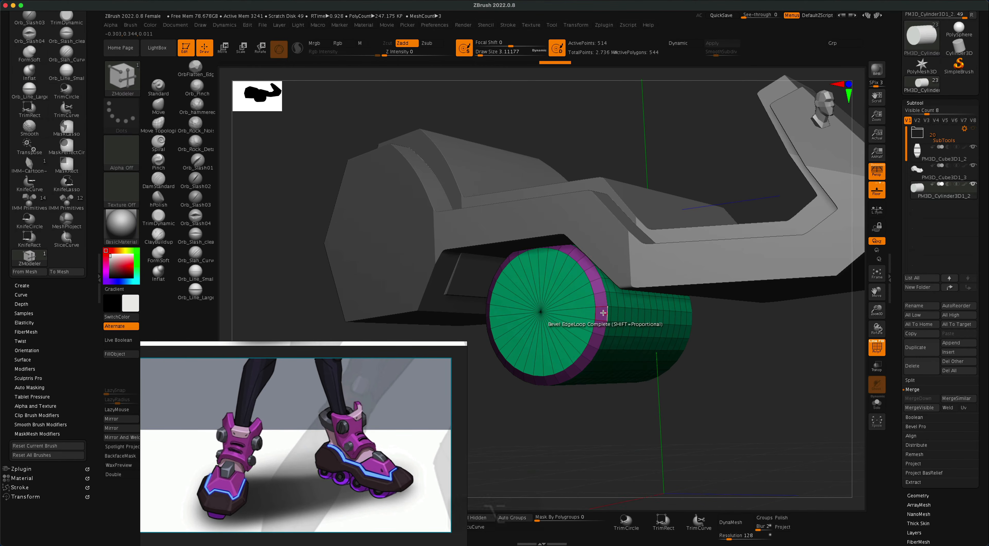
# Inset the cylinder's end cap using ZModeler's Inset polygon action with the Flat Island target.
pyautogui.press('space')
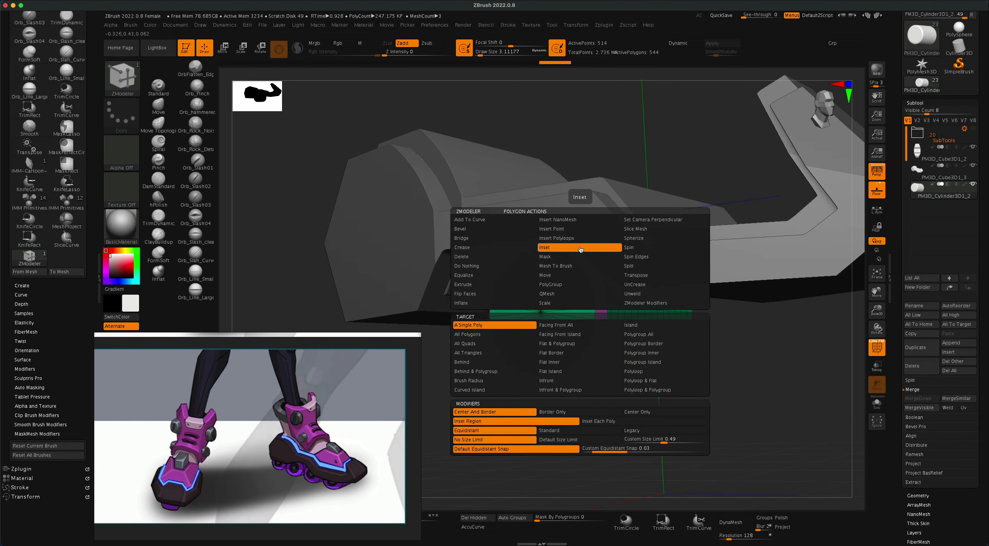
pyautogui.click(580, 373)
pyautogui.moveTo(589, 296); pyautogui.dragTo(567, 308)
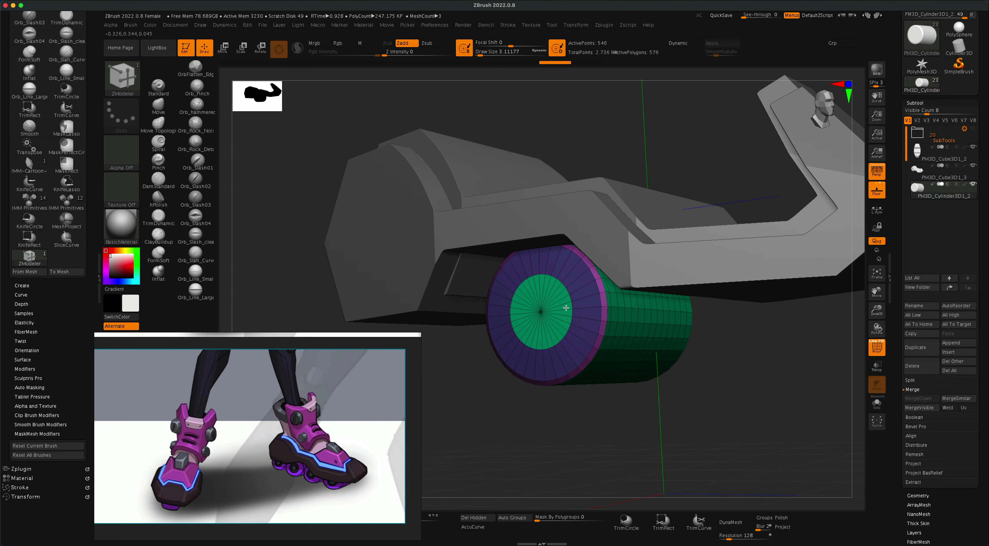
# Extrude the inset end-cap disc inward with ZModeler's Extrude action to form a round hub recess.
pyautogui.press('space')
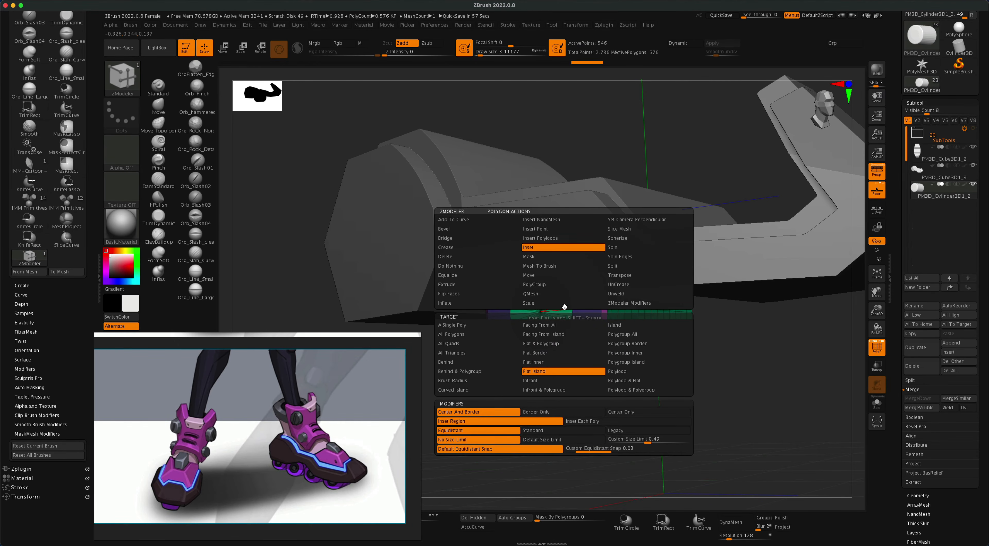
pyautogui.click(467, 288)
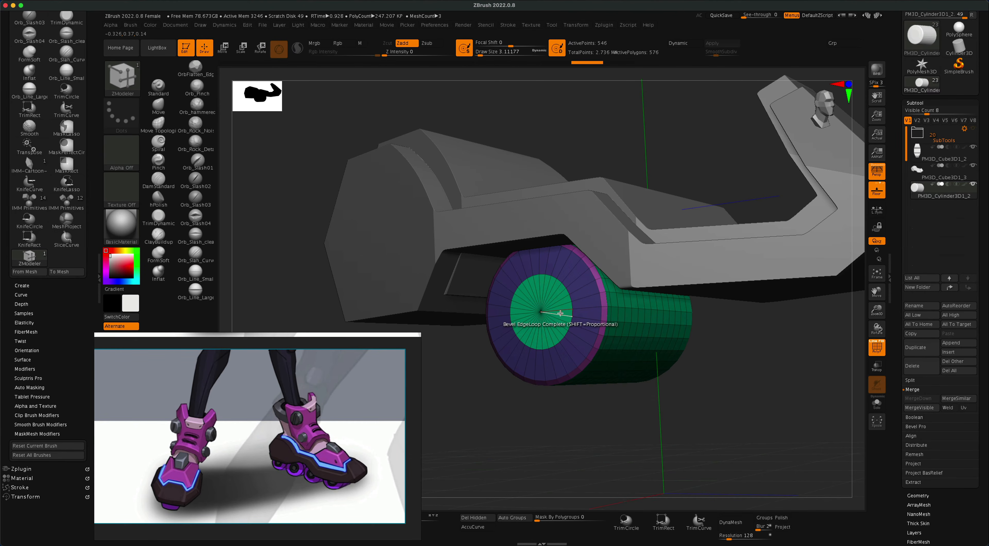
pyautogui.moveTo(561, 314); pyautogui.dragTo(586, 315)
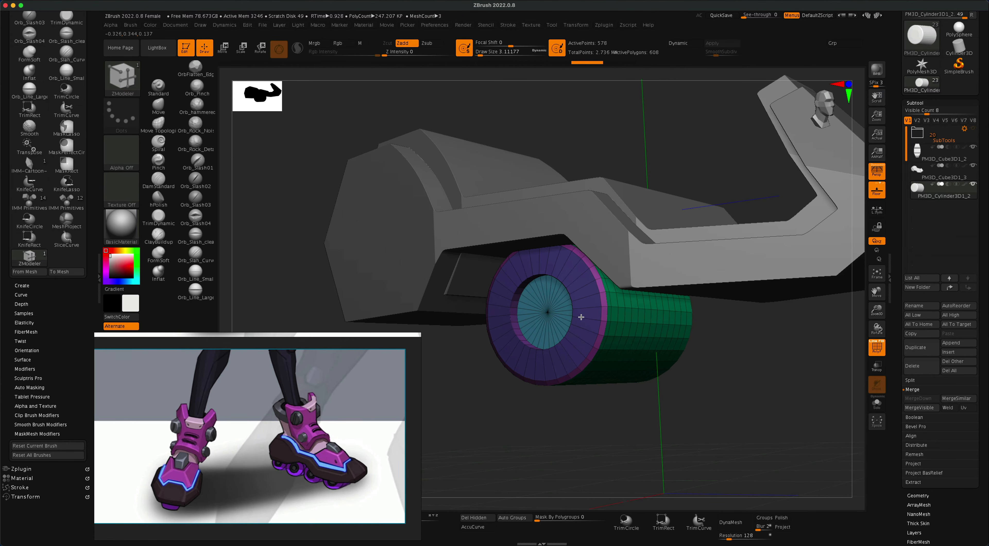
pyautogui.moveTo(748, 396); pyautogui.dragTo(768, 376)
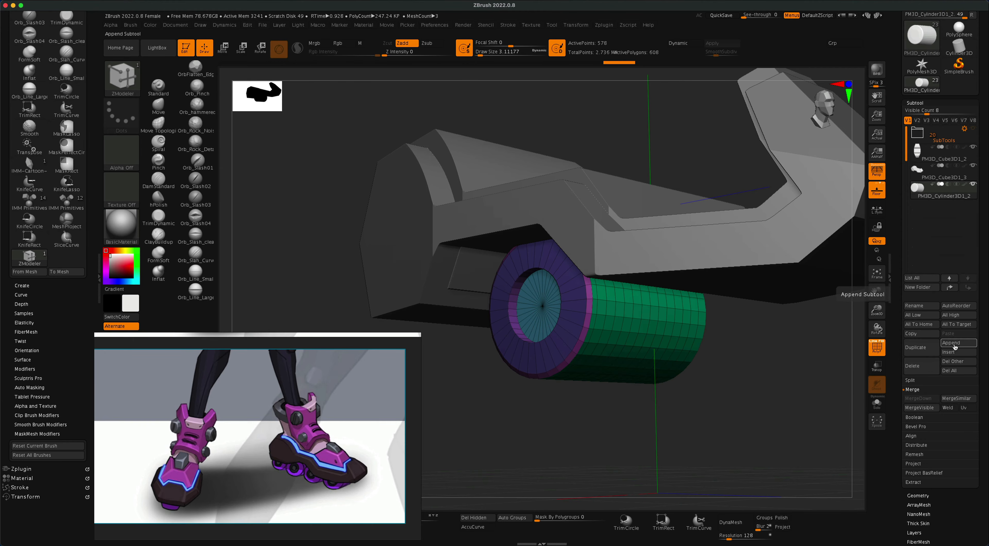
# Append another Cylinder3D subtool, select it and shrink it with a Size deformation of -100.
pyautogui.click(955, 344)
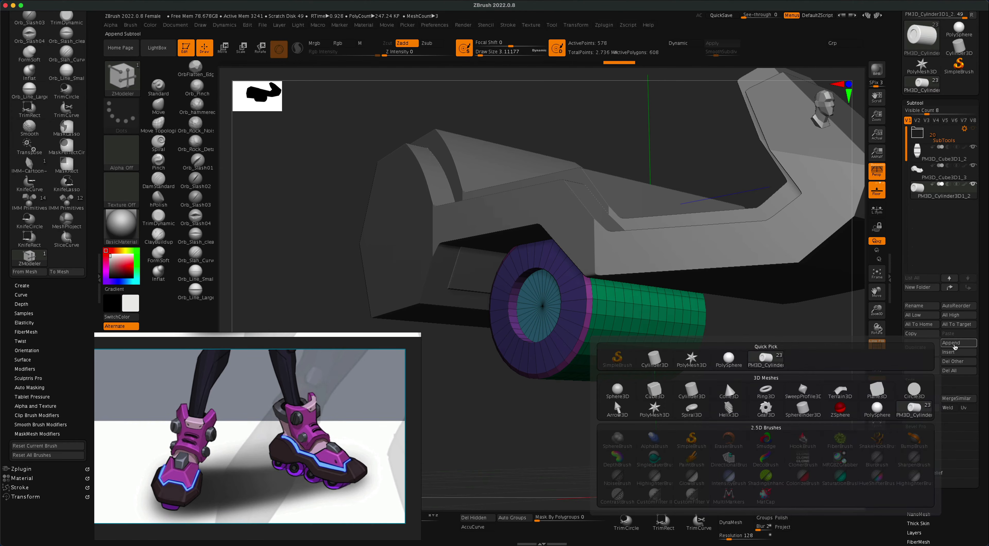
pyautogui.moveTo(693, 396)
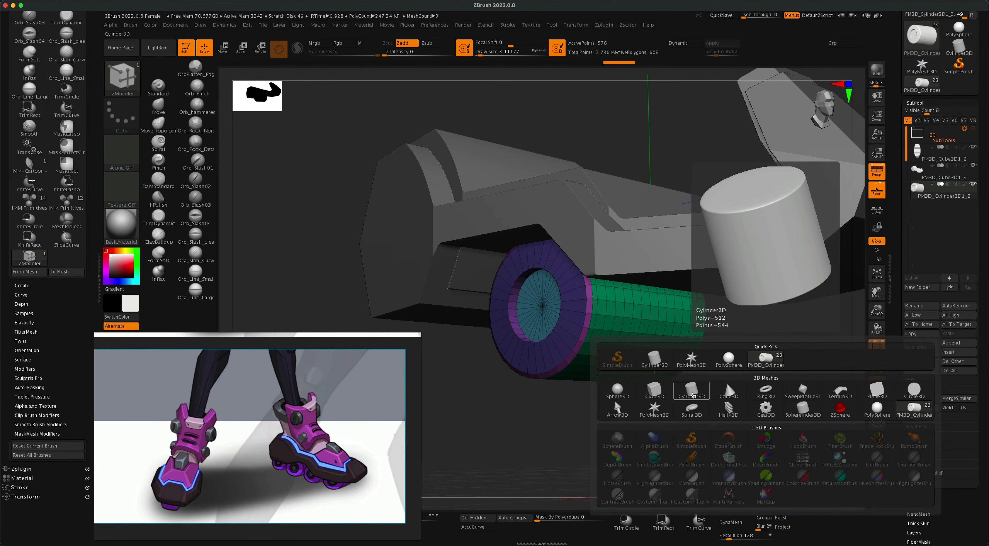
pyautogui.click(693, 395)
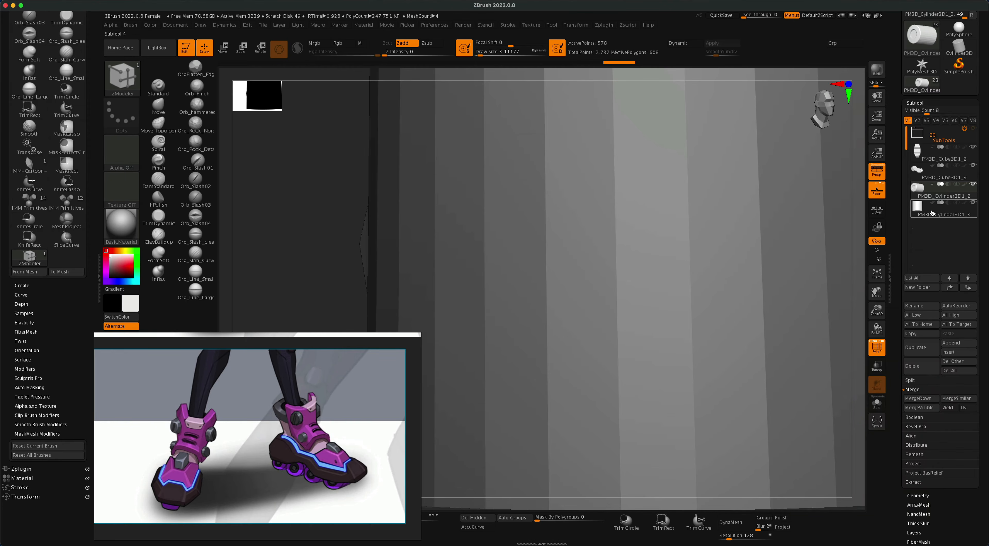
pyautogui.click(932, 213)
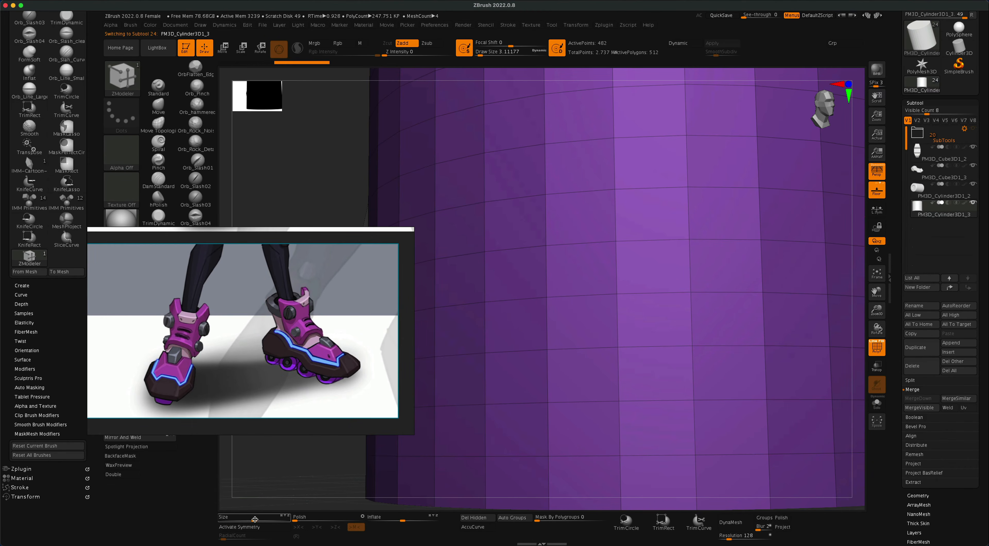
pyautogui.moveTo(254, 520); pyautogui.dragTo(206, 519)
pyautogui.click(253, 521)
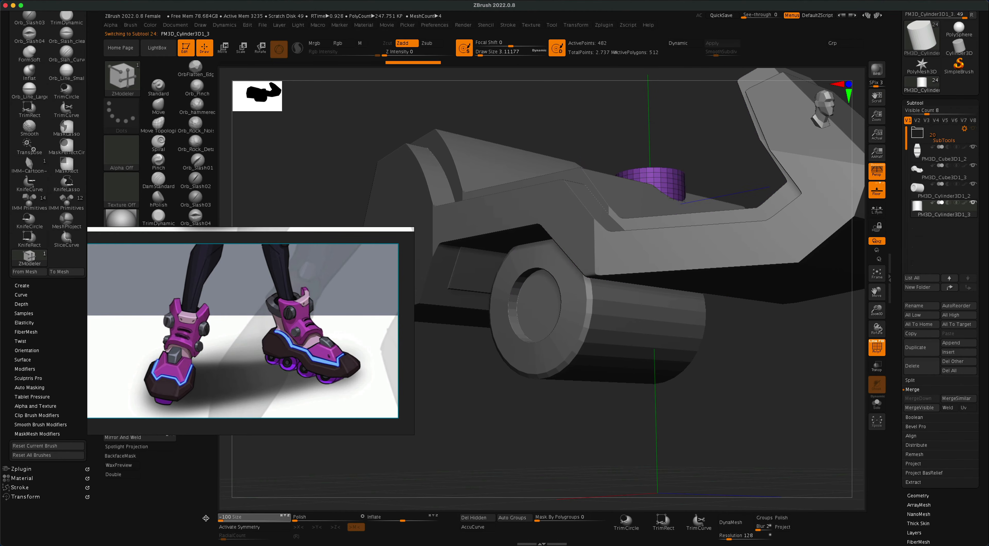
# Turn the small cylinder 90 degrees onto its side and fit it within the wheel's hub recess.
pyautogui.press('w')
pyautogui.moveTo(650, 165); pyautogui.dragTo(618, 378)
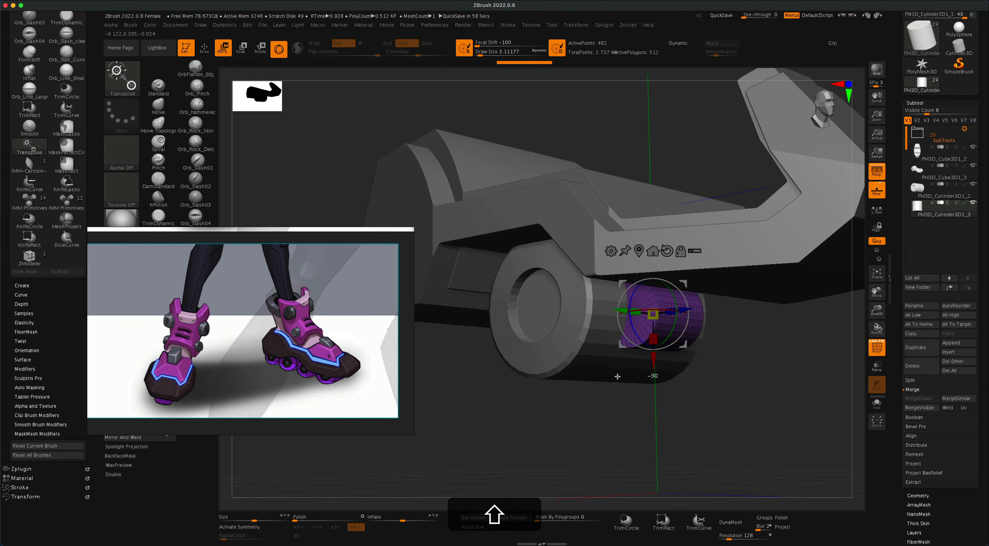
pyautogui.moveTo(722, 369); pyautogui.dragTo(701, 367)
pyautogui.moveTo(619, 313); pyautogui.dragTo(513, 339)
pyautogui.keyDown('shift'); pyautogui.moveTo(471, 372); pyautogui.dragTo(497, 375); pyautogui.keyUp('shift')
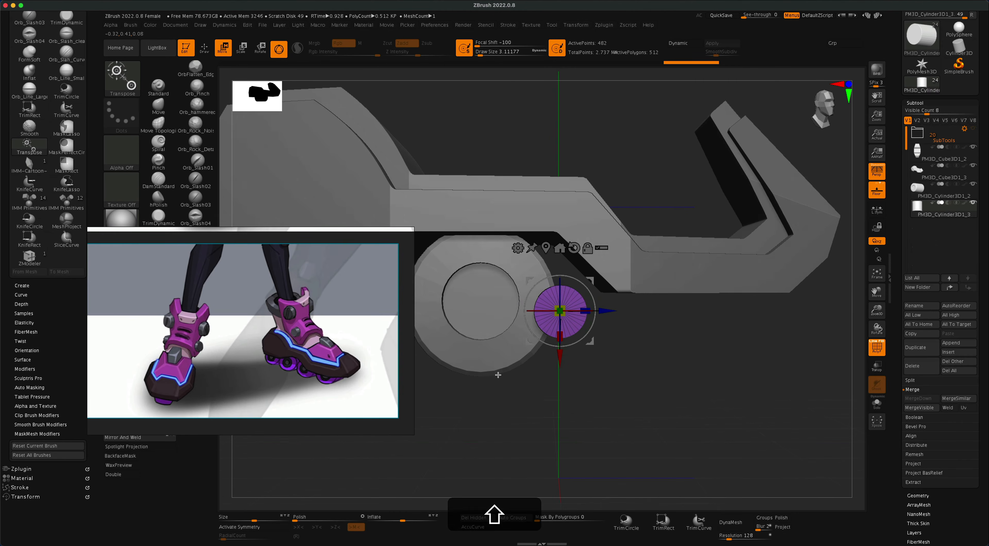
pyautogui.moveTo(559, 310); pyautogui.dragTo(481, 299)
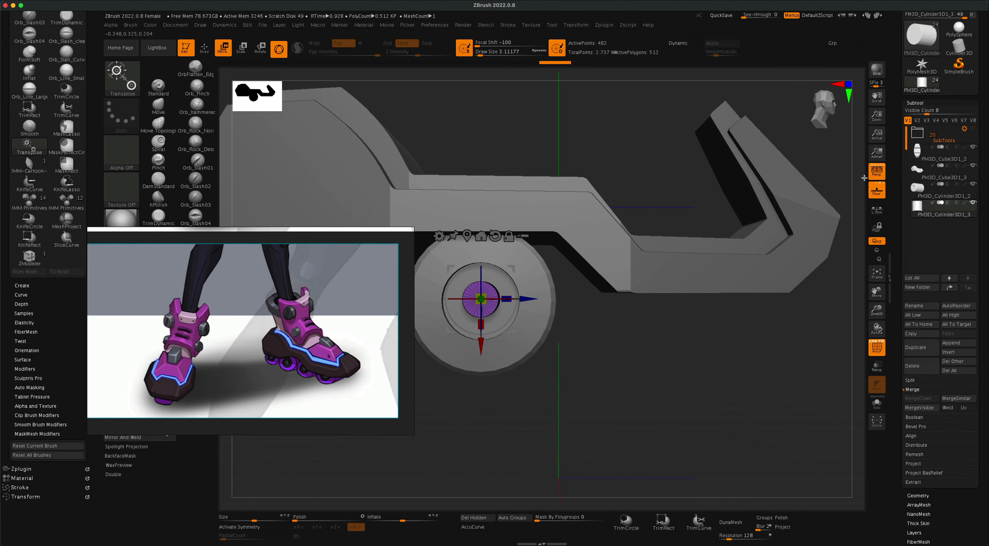
# Center the small cylinder precisely in the wheel's recess in orthographic side view, then adjust its depth in perspective.
pyautogui.click(876, 172)
pyautogui.keyDown('alt'); pyautogui.moveTo(637, 335); pyautogui.dragTo(750, 370); pyautogui.keyUp('alt')
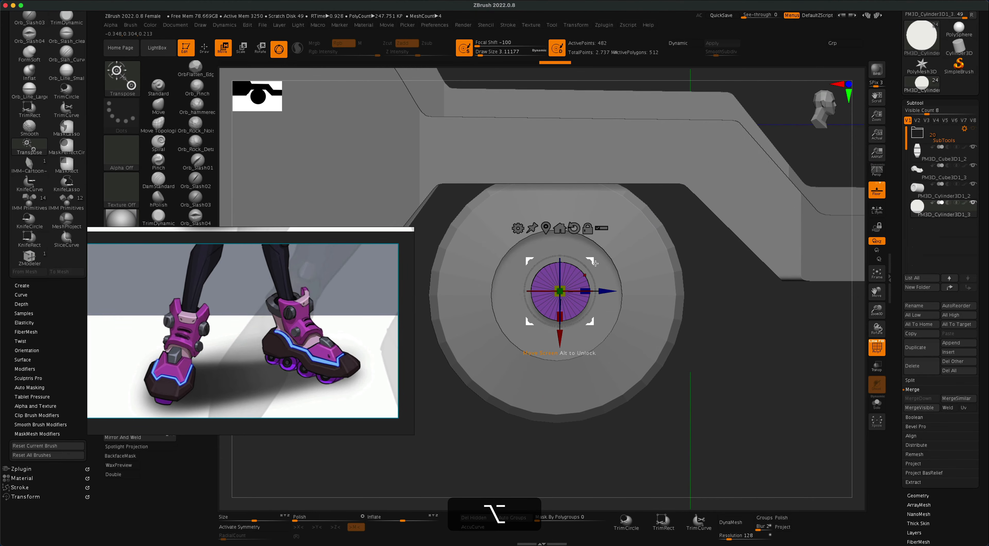
pyautogui.moveTo(595, 264); pyautogui.dragTo(590, 267)
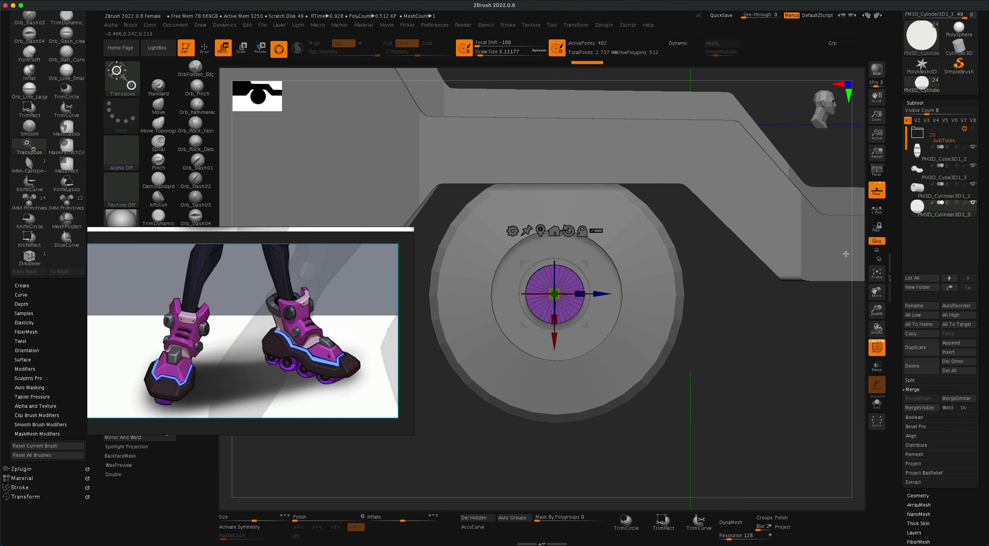
pyautogui.click(876, 173)
pyautogui.moveTo(783, 336); pyautogui.dragTo(753, 373)
pyautogui.moveTo(537, 294); pyautogui.dragTo(593, 291)
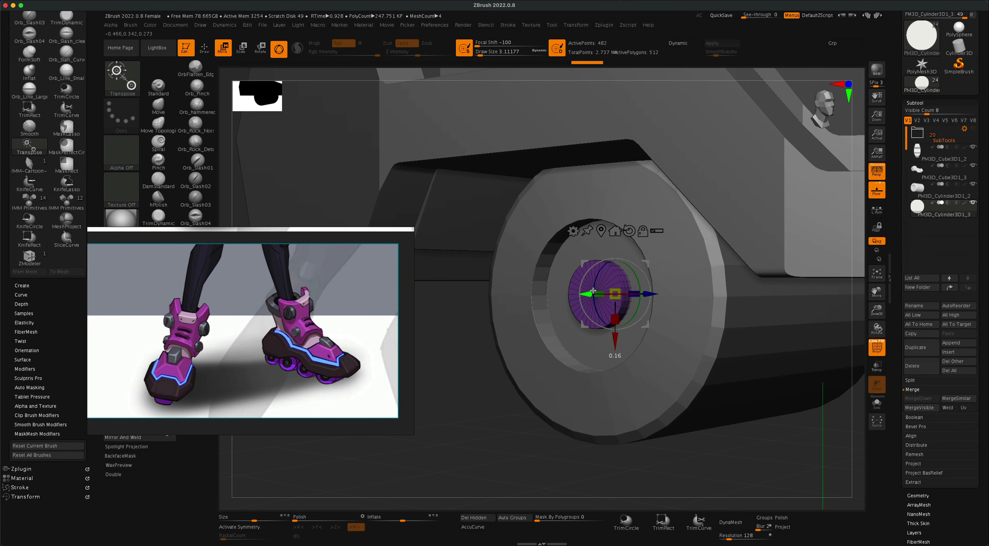
# Select the wheel subtool and merge the hub cylinder into it with MergeDown.
pyautogui.keyDown('alt'); pyautogui.moveTo(474, 375); pyautogui.dragTo(470, 381); pyautogui.keyUp('alt')
pyautogui.click(921, 190)
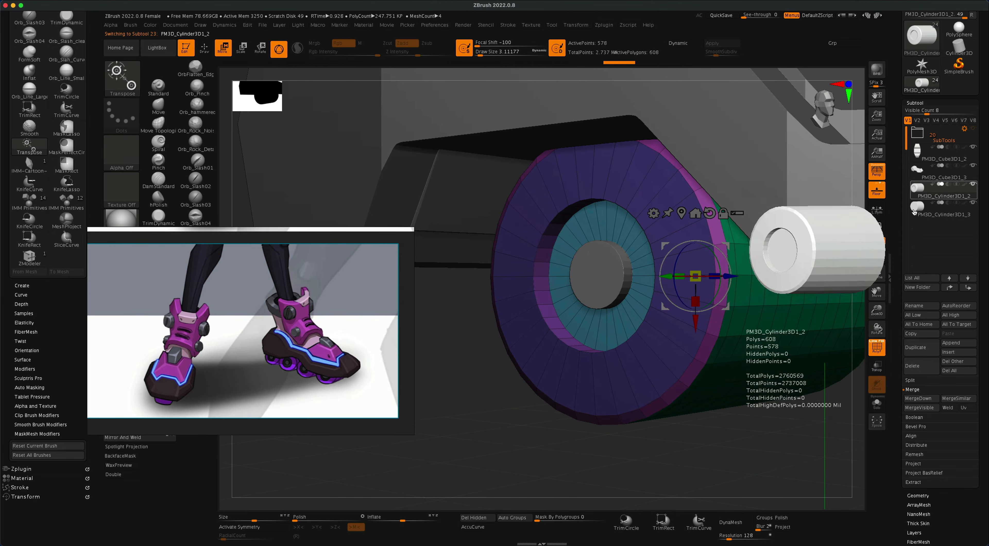
pyautogui.click(922, 399)
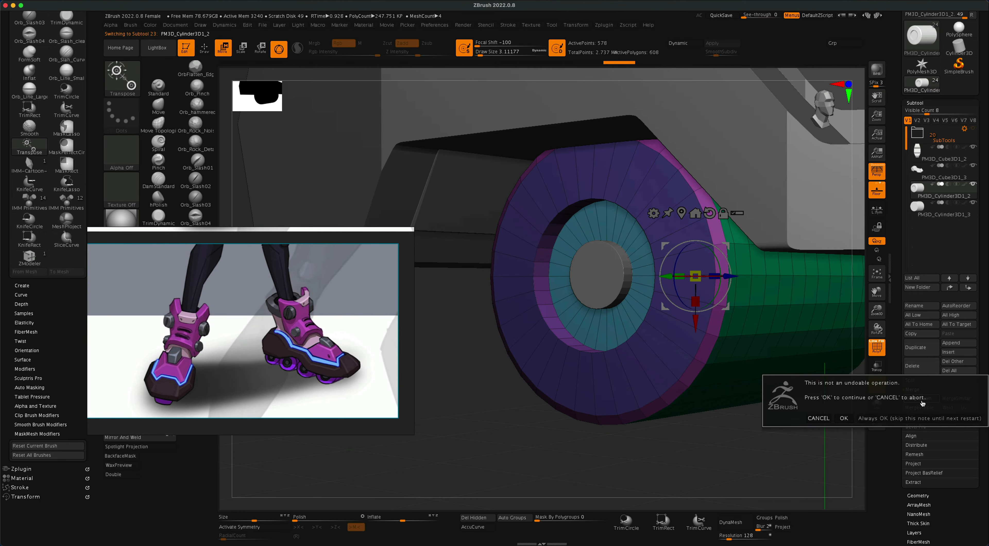
pyautogui.click(844, 418)
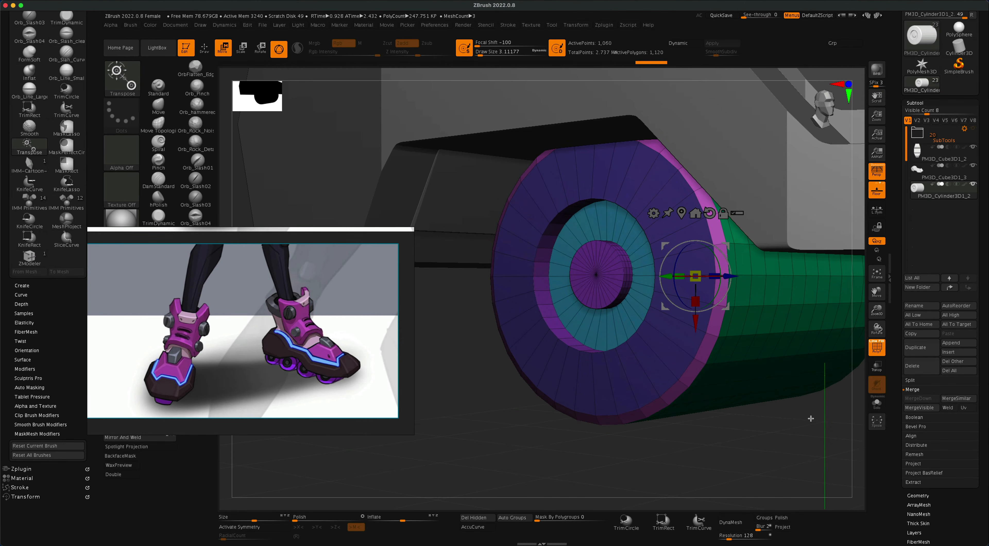
# Hide the polyframe and apply Mirror And Weld to the wheel so both sides carry the hub detail.
pyautogui.click(874, 350)
pyautogui.keyDown('alt'); pyautogui.moveTo(797, 402); pyautogui.dragTo(653, 436); pyautogui.keyUp('alt')
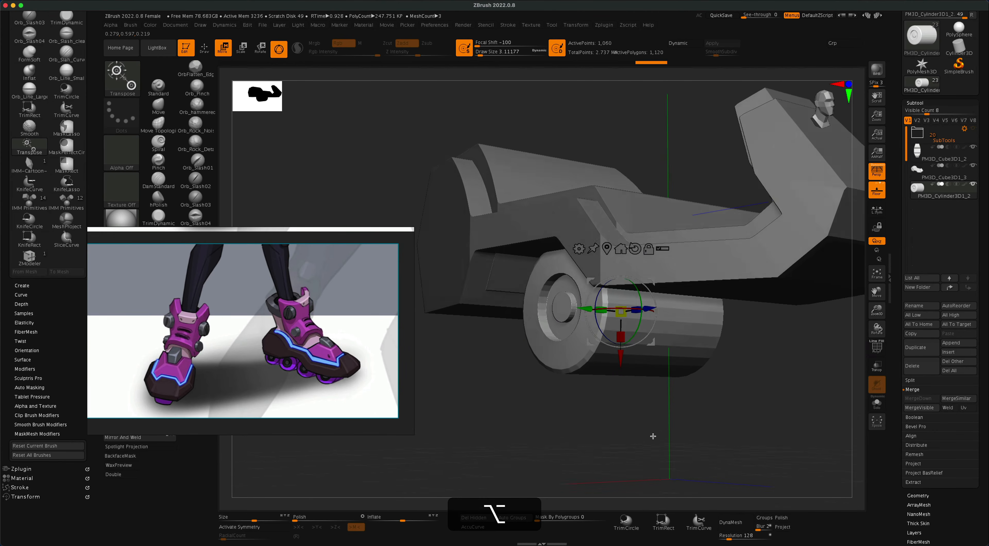
pyautogui.moveTo(301, 368); pyautogui.dragTo(315, 292, button='right')
pyautogui.click(154, 439)
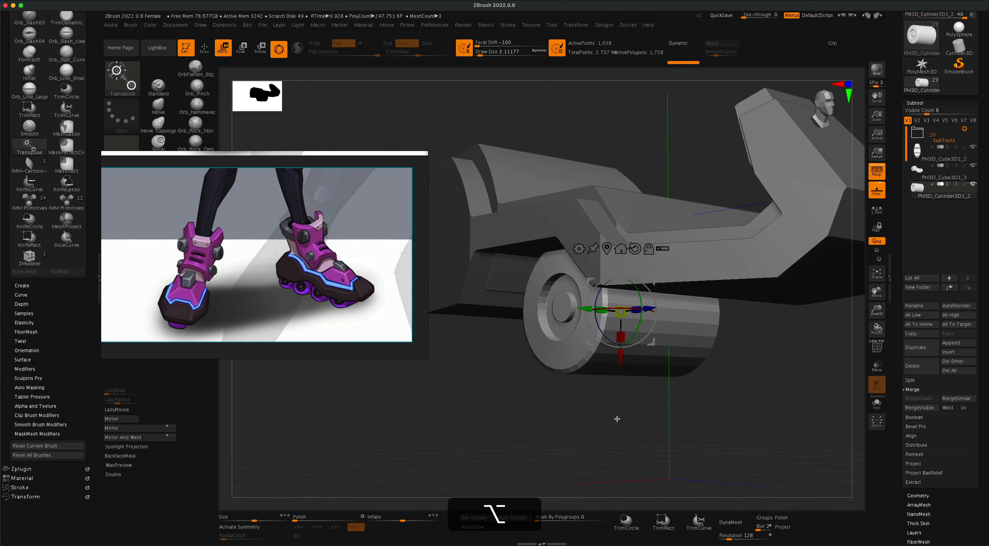
pyautogui.moveTo(617, 419); pyautogui.dragTo(625, 445)
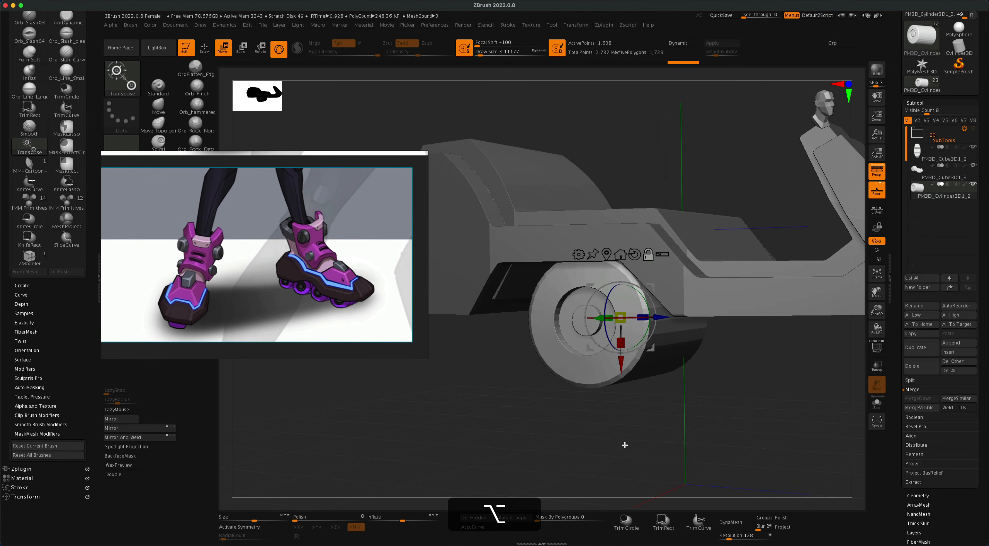
# Activate X symmetry, ZRemesh the wheel and subdivide it to SDiv 3.
pyautogui.click(918, 496)
pyautogui.press('x')
pyautogui.click(922, 276)
pyautogui.moveTo(805, 425); pyautogui.dragTo(699, 405)
pyautogui.press('super+d')
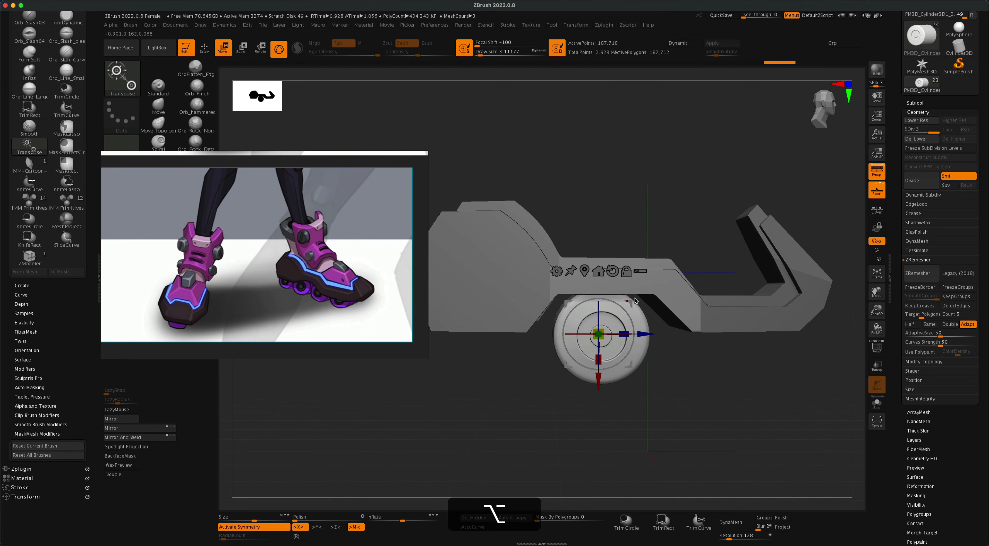
# Center the gizmo on the wheel and try to duplicate it along the sole's length.
pyautogui.click(585, 274)
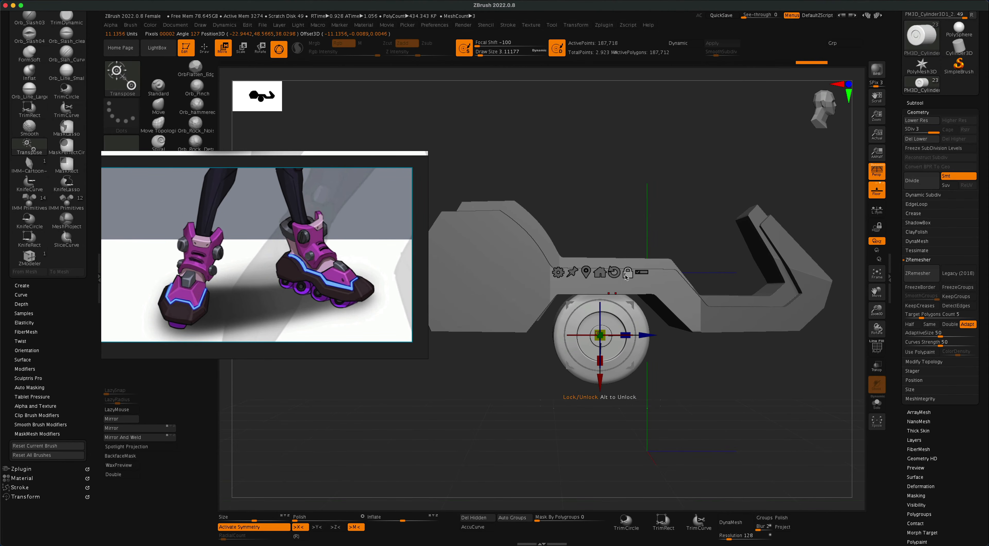
pyautogui.press('super')
pyautogui.keyDown('super'); pyautogui.moveTo(566, 337); pyautogui.dragTo(562, 337); pyautogui.keyUp('super')
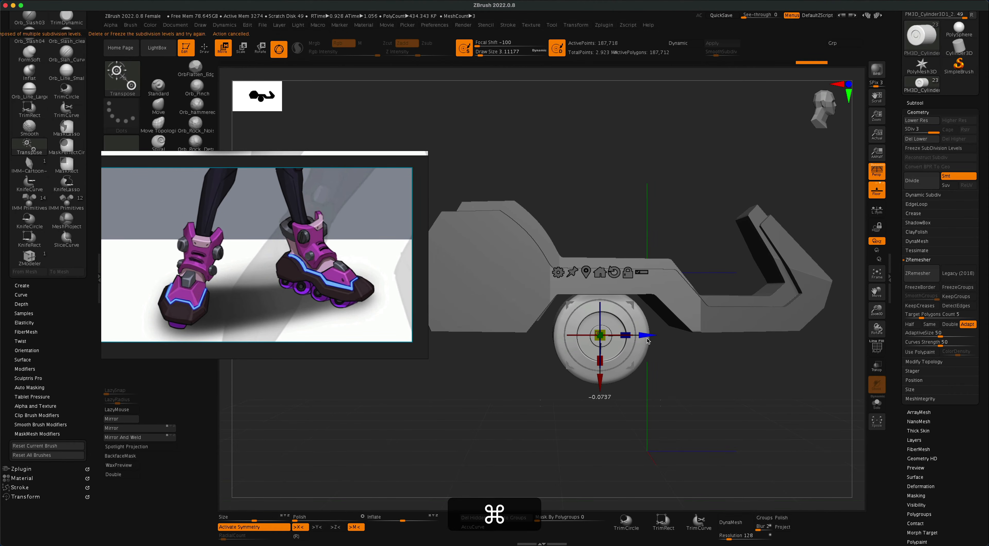
pyautogui.keyDown('super'); pyautogui.moveTo(648, 336); pyautogui.dragTo(690, 352); pyautogui.keyUp('super')
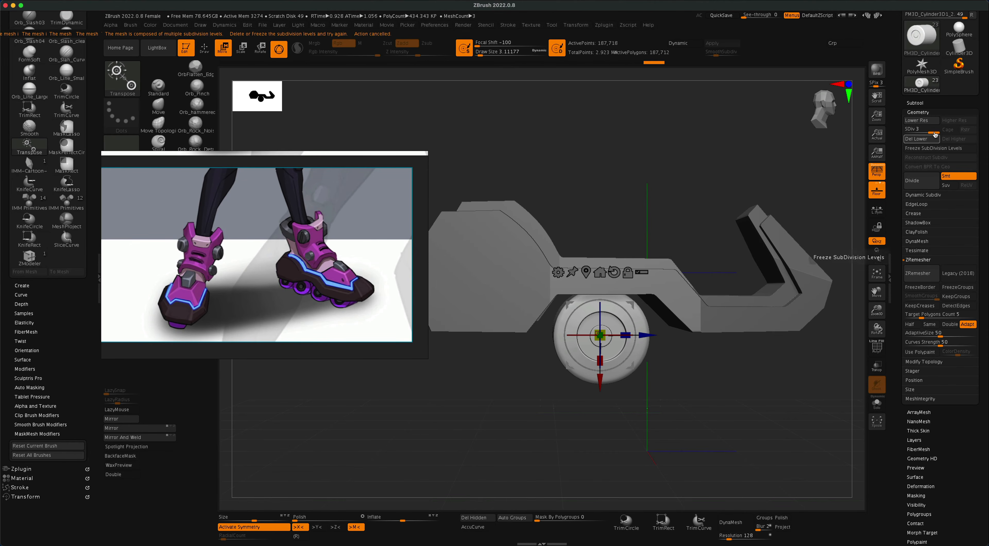
# Delete the wheel's lower subdivision levels in its Geometry settings.
pyautogui.click(915, 103)
pyautogui.click(915, 103)
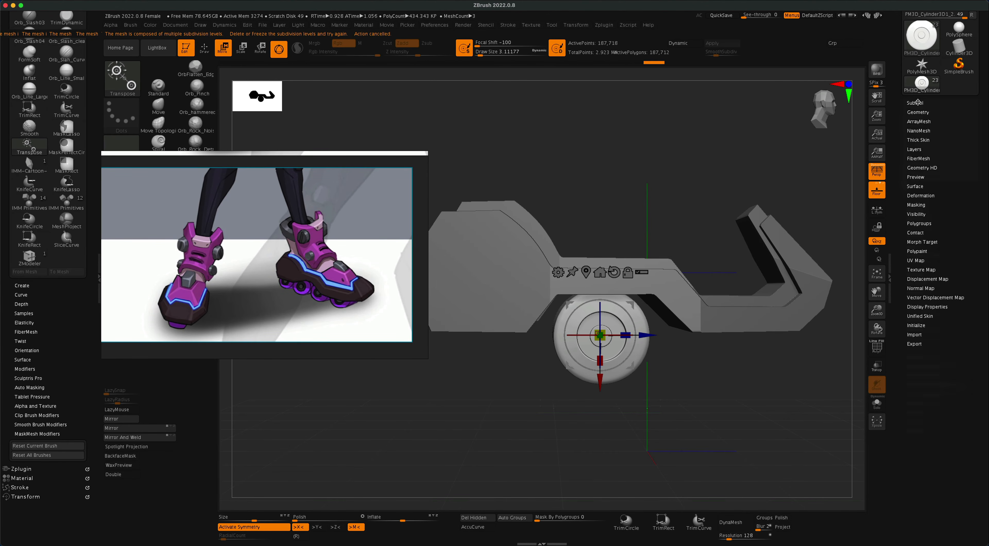
pyautogui.click(915, 103)
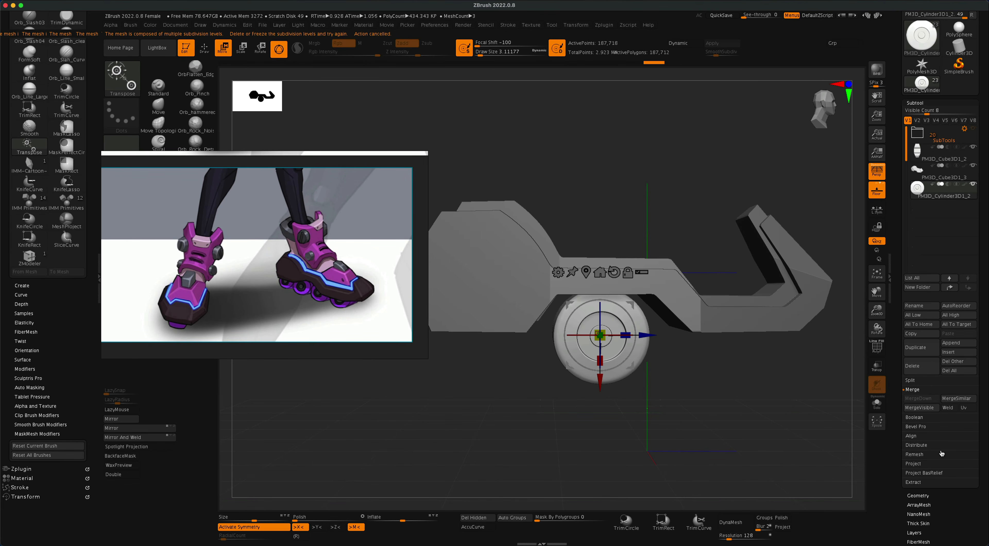
pyautogui.click(923, 495)
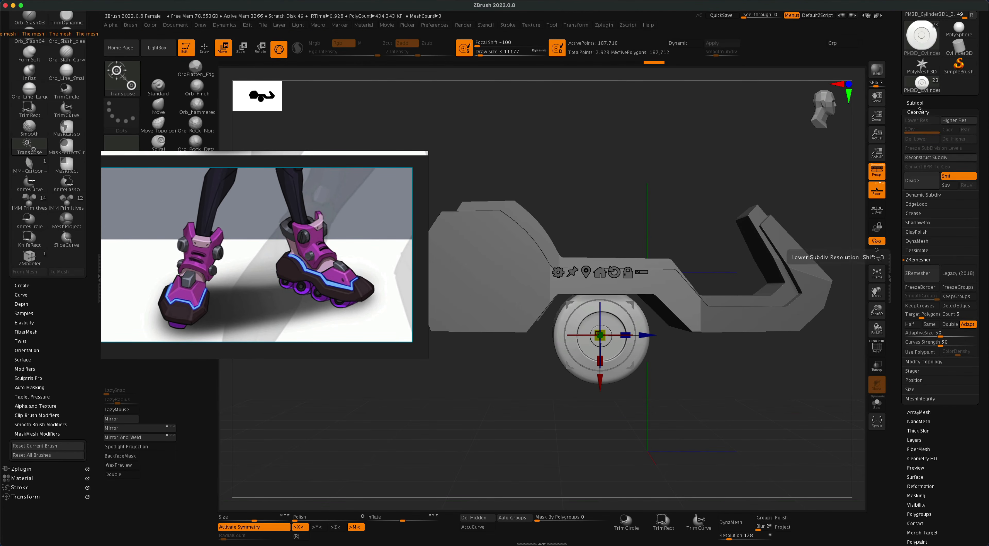
# Duplicate the wheel along the sole's length to form an evenly spaced row of four wheels.
pyautogui.click(916, 102)
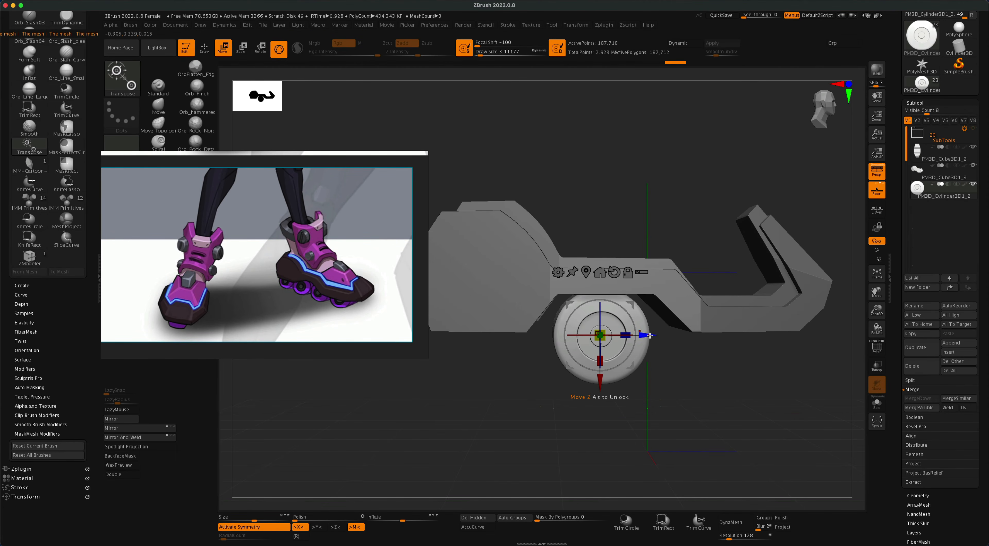
pyautogui.moveTo(650, 335)
pyautogui.mouseDown()
pyautogui.moveTo(530, 335)
pyautogui.moveTo(813, 335)
pyautogui.mouseUp()
pyautogui.press('super+z')
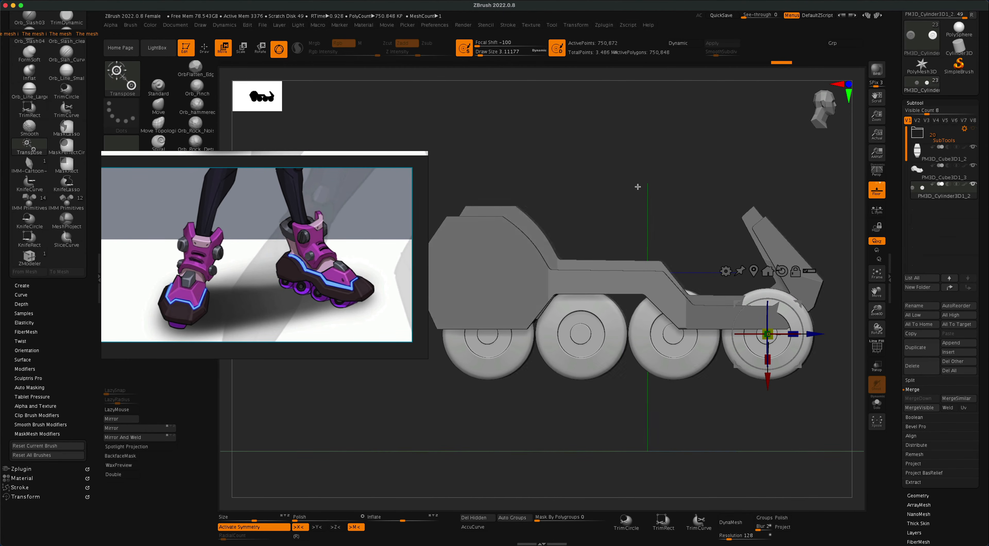
# Turn off symmetry and center the gizmo on the whole row of four wheels.
pyautogui.keyDown('shift'); pyautogui.moveTo(572, 185); pyautogui.dragTo(608, 183); pyautogui.keyUp('shift')
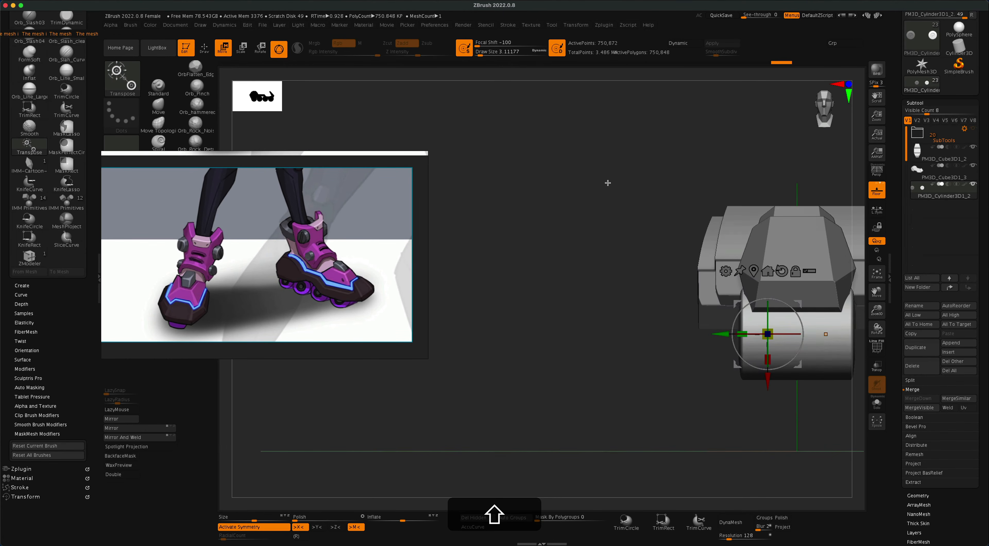
pyautogui.press('x')
pyautogui.click(755, 273)
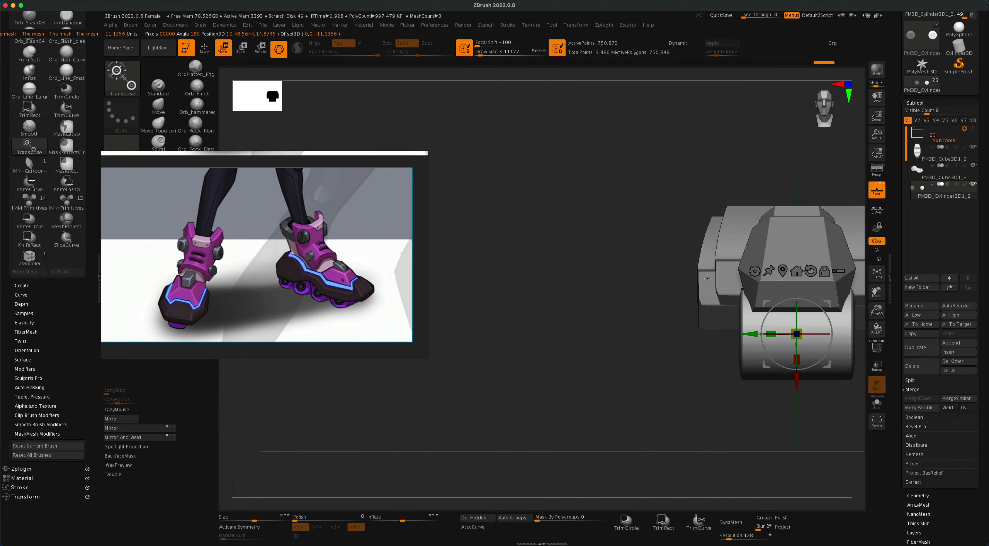
pyautogui.keyDown('alt'); pyautogui.moveTo(638, 287); pyautogui.dragTo(557, 284); pyautogui.keyUp('alt')
pyautogui.moveTo(712, 322); pyautogui.dragTo(705, 325)
pyautogui.moveTo(581, 369); pyautogui.dragTo(606, 404)
pyautogui.keyDown('alt'); pyautogui.keyDown('shift'); pyautogui.moveTo(787, 404); pyautogui.dragTo(697, 419); pyautogui.keyUp('shift'); pyautogui.keyUp('alt')
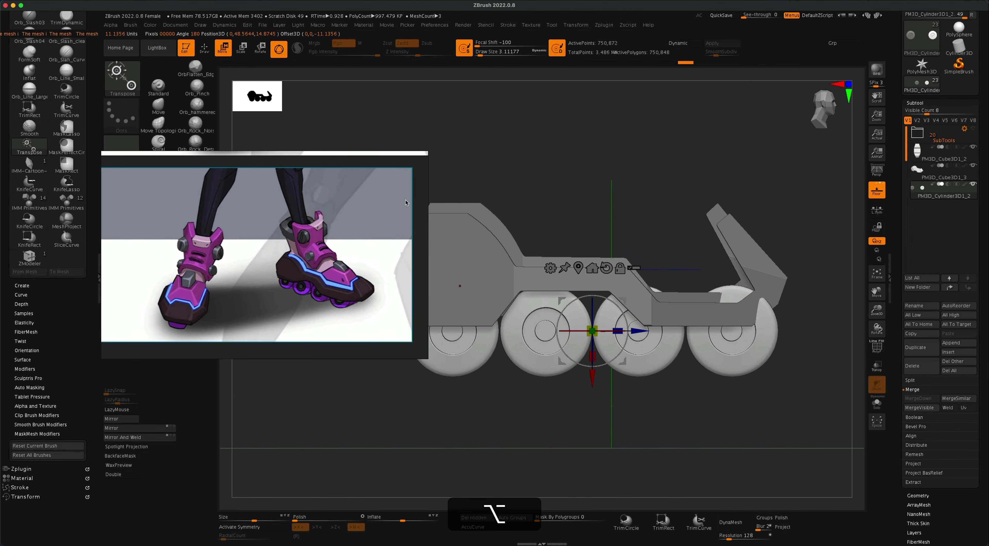
# Scale down the row of four wheels and nudge it lower and along the sole to fit beneath it.
pyautogui.click(242, 50)
pyautogui.moveTo(596, 329); pyautogui.dragTo(582, 332)
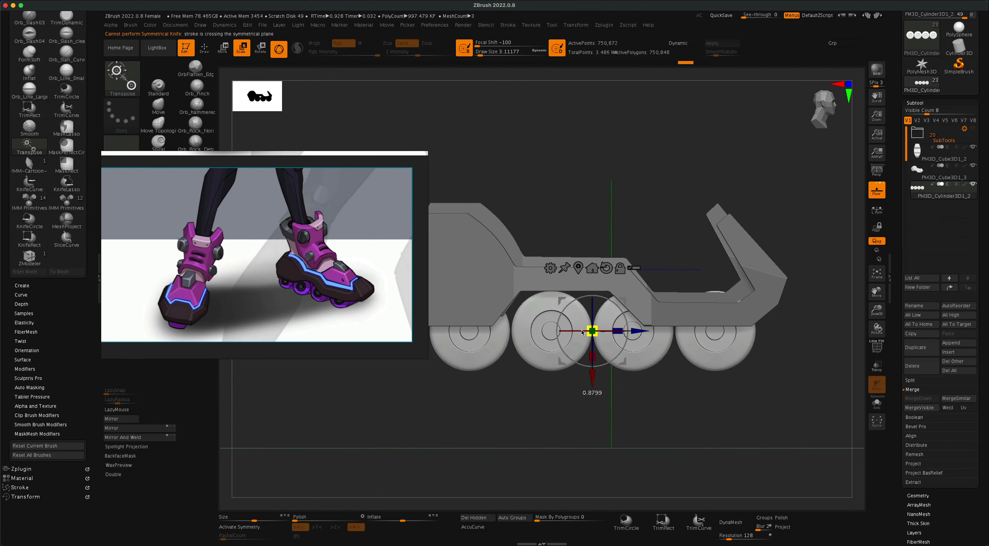
pyautogui.moveTo(588, 379); pyautogui.dragTo(592, 381)
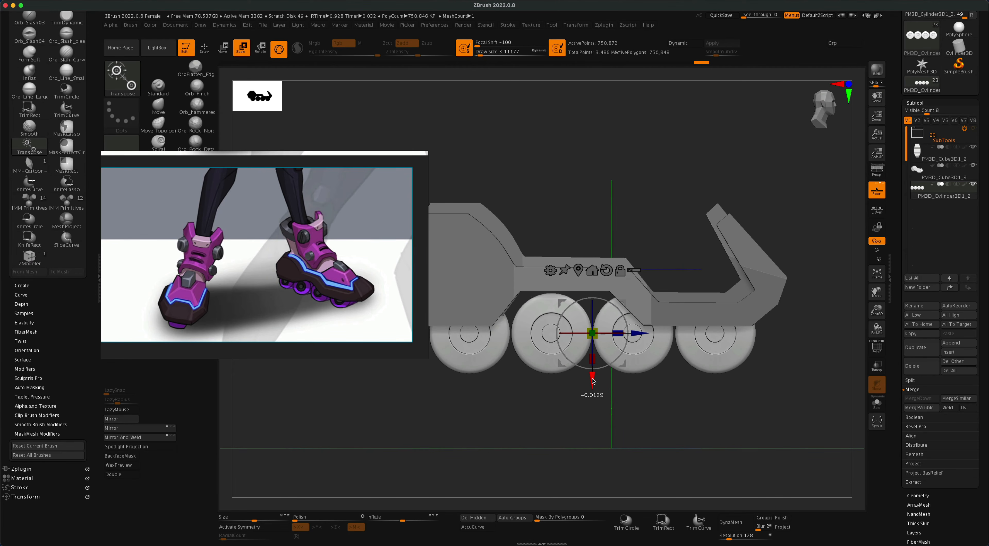
pyautogui.keyDown('alt'); pyautogui.moveTo(746, 420); pyautogui.dragTo(747, 395); pyautogui.keyUp('alt')
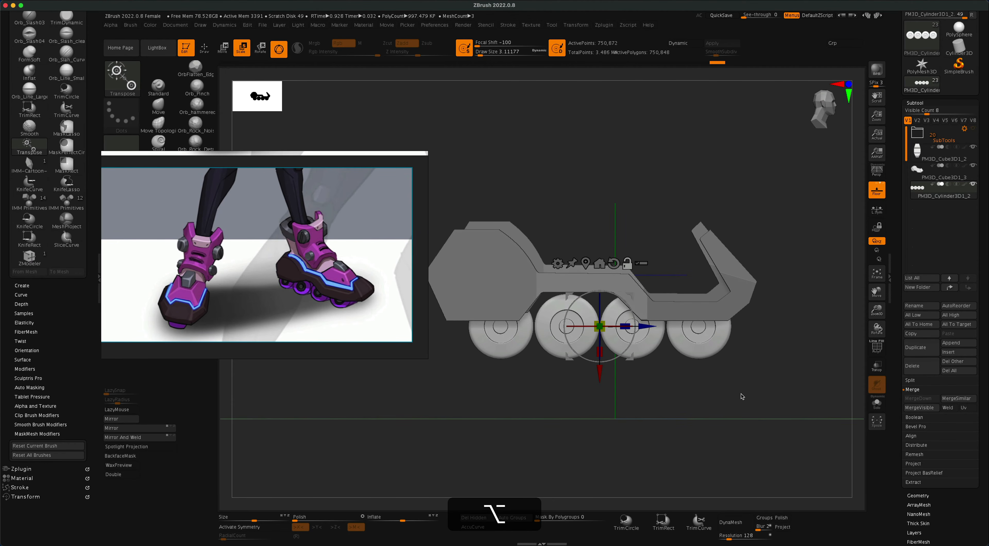
pyautogui.moveTo(646, 329); pyautogui.dragTo(637, 329)
pyautogui.moveTo(748, 402)
pyautogui.mouseDown()
pyautogui.moveTo(735, 400)
pyautogui.moveTo(744, 376)
pyautogui.moveTo(768, 365)
pyautogui.moveTo(742, 368)
pyautogui.moveTo(742, 397)
pyautogui.mouseUp()
# Select the sole shell and cut an arch into its underside above the middle wheels with the KnifeCurve brush.
pyautogui.keyDown('alt'); pyautogui.click(534, 234); pyautogui.keyUp('alt')
pyautogui.moveTo(568, 174)
pyautogui.keyDown('alt'); pyautogui.mouseDown()
pyautogui.moveTo(589, 183)
pyautogui.moveTo(617, 163)
pyautogui.mouseUp(); pyautogui.keyUp('alt')
pyautogui.keyDown('shift'); pyautogui.keyDown('super'); pyautogui.click(130, 80); pyautogui.keyUp('super'); pyautogui.keyUp('shift')
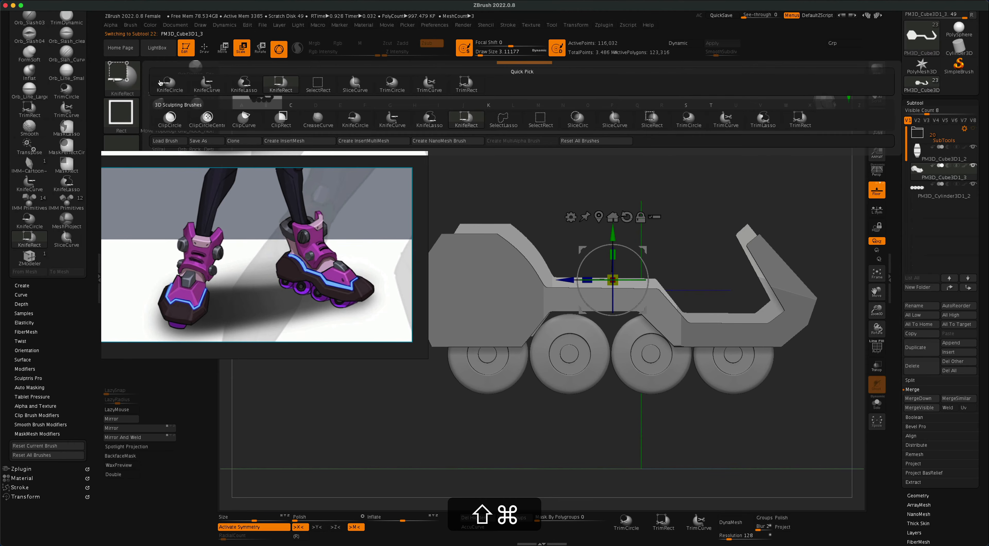
pyautogui.click(392, 122)
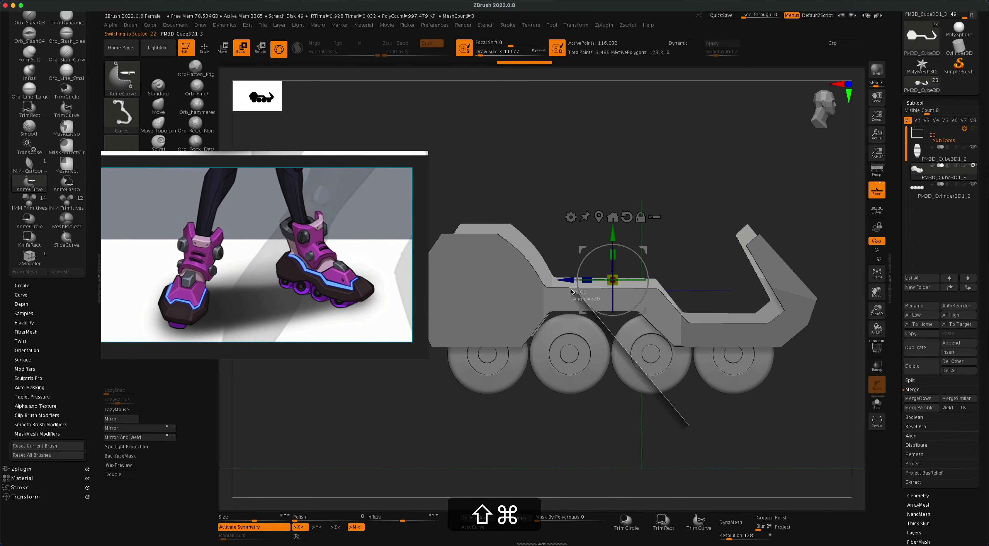
pyautogui.keyDown('alt'); pyautogui.moveTo(566, 297); pyautogui.dragTo(533, 307); pyautogui.keyUp('alt')
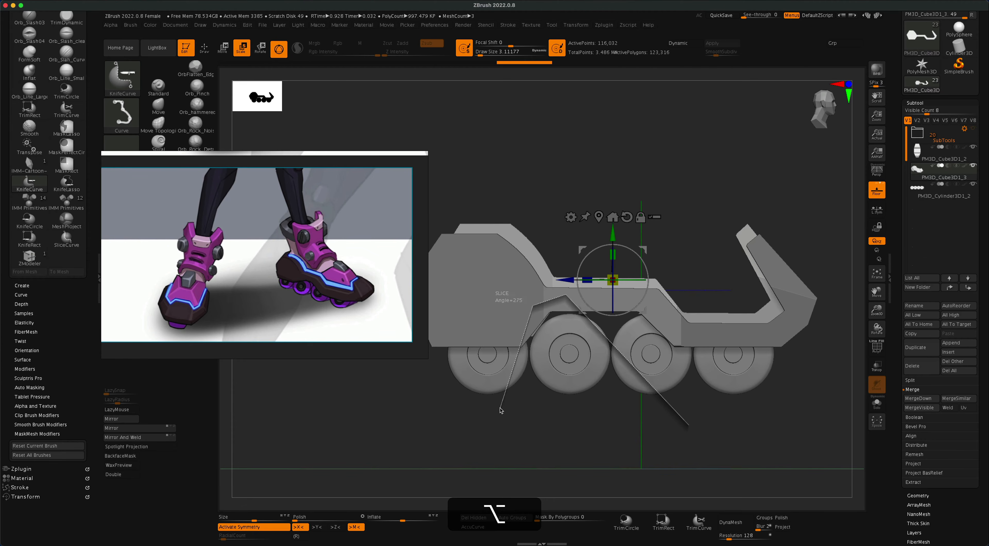
pyautogui.keyDown('alt'); pyautogui.moveTo(500, 411); pyautogui.dragTo(499, 411); pyautogui.keyUp('alt')
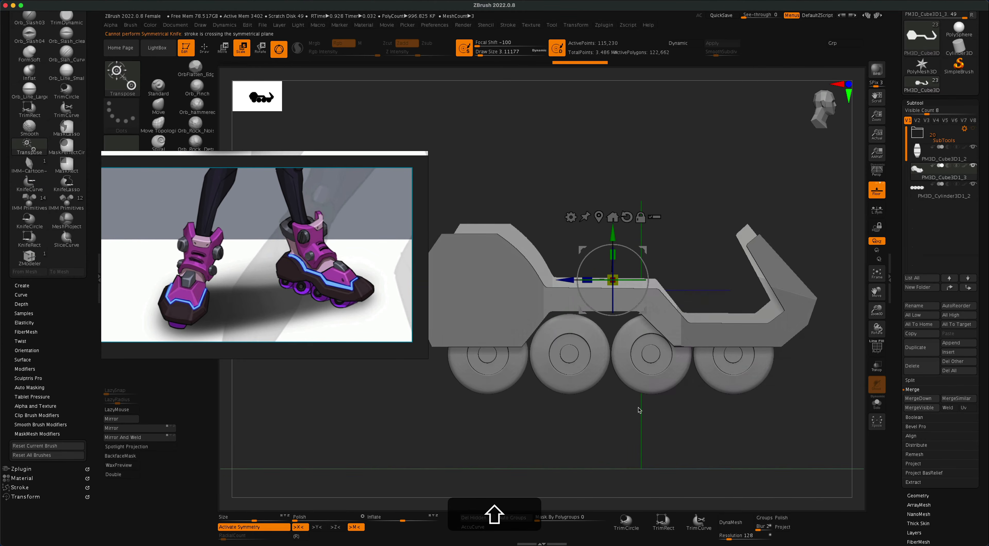
pyautogui.moveTo(638, 410)
pyautogui.mouseDown()
pyautogui.moveTo(645, 379)
pyautogui.moveTo(628, 386)
pyautogui.moveTo(640, 396)
pyautogui.mouseUp()
# Inspect the cut sole from an angle and move the reference image aside to clear the model.
pyautogui.moveTo(713, 172)
pyautogui.mouseDown()
pyautogui.moveTo(721, 157)
pyautogui.moveTo(710, 165)
pyautogui.mouseUp()
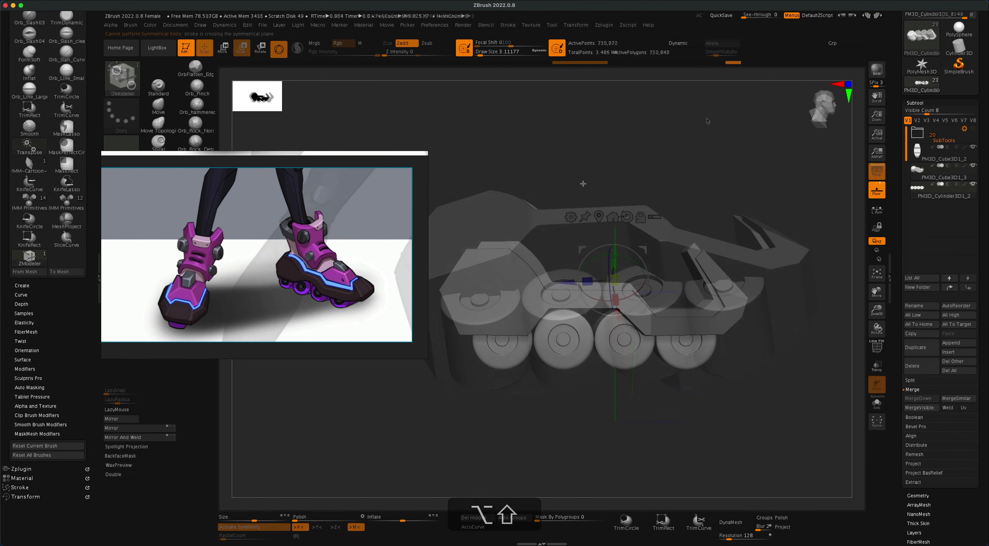
pyautogui.moveTo(579, 189)
pyautogui.keyDown('shift'); pyautogui.mouseDown()
pyautogui.moveTo(750, 214)
pyautogui.moveTo(731, 199)
pyautogui.moveTo(724, 209)
pyautogui.mouseUp(); pyautogui.keyUp('shift')
pyautogui.moveTo(399, 205); pyautogui.dragTo(303, 194, button='right')
pyautogui.keyDown('alt'); pyautogui.moveTo(607, 235); pyautogui.dragTo(640, 217); pyautogui.keyUp('alt')
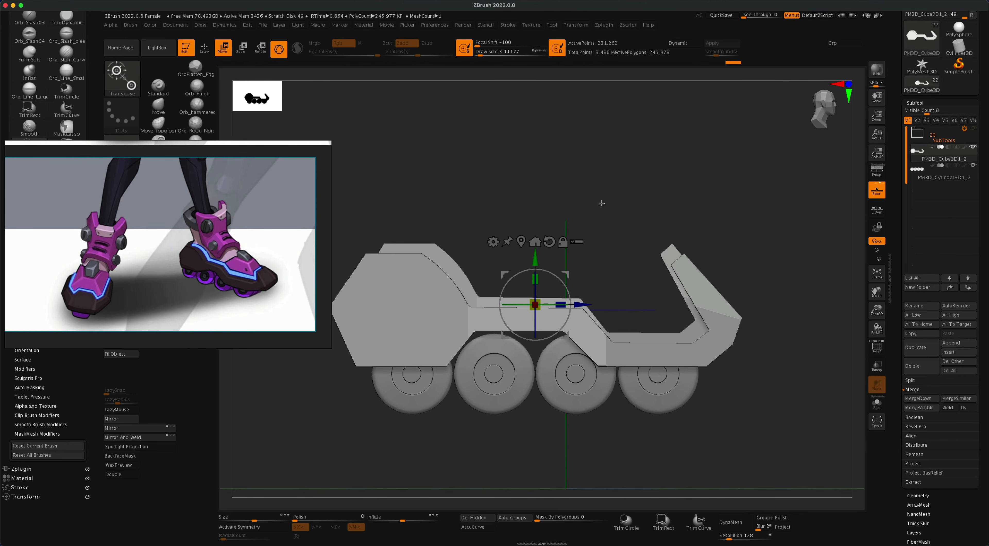
# Mask everything except the sole's upper toe flap and tilt the flap's tip down with a Transpose line.
pyautogui.moveTo(639, 205)
pyautogui.keyDown('super'); pyautogui.mouseDown()
pyautogui.moveTo(771, 326)
pyautogui.moveTo(778, 317)
pyautogui.mouseUp(); pyautogui.keyUp('super')
pyautogui.keyDown('super'); pyautogui.click(783, 298); pyautogui.keyUp('super')
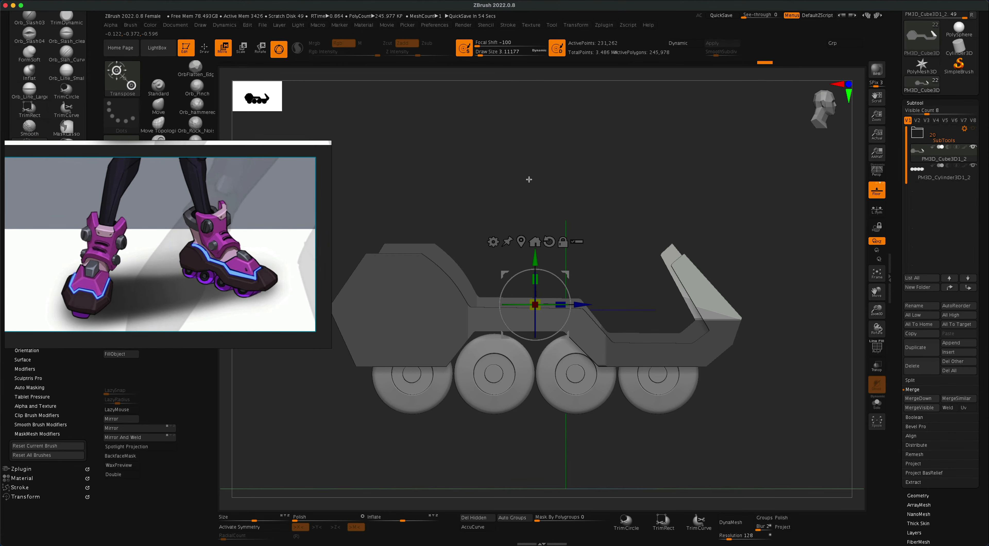
pyautogui.press('y')
pyautogui.moveTo(720, 316); pyautogui.dragTo(668, 249)
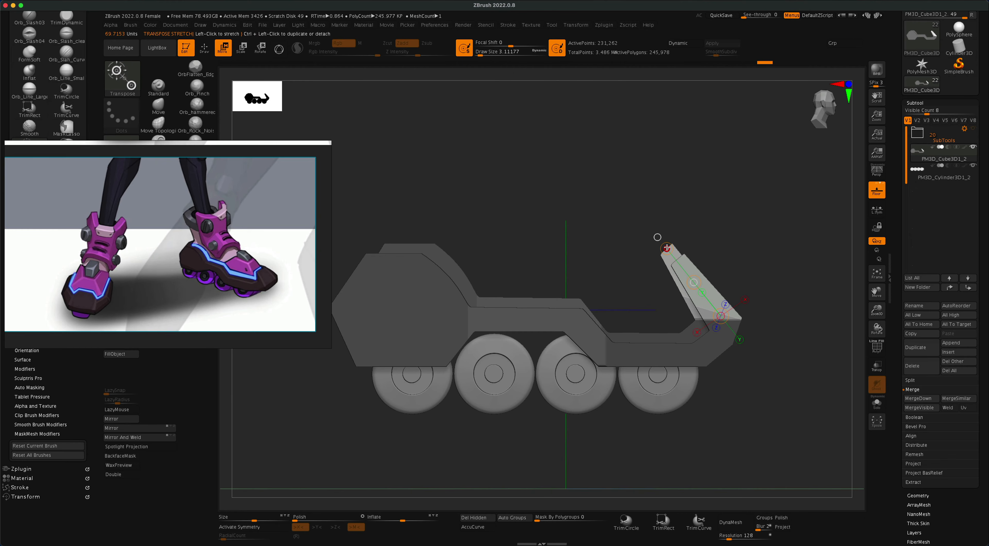
pyautogui.moveTo(667, 249); pyautogui.dragTo(650, 271)
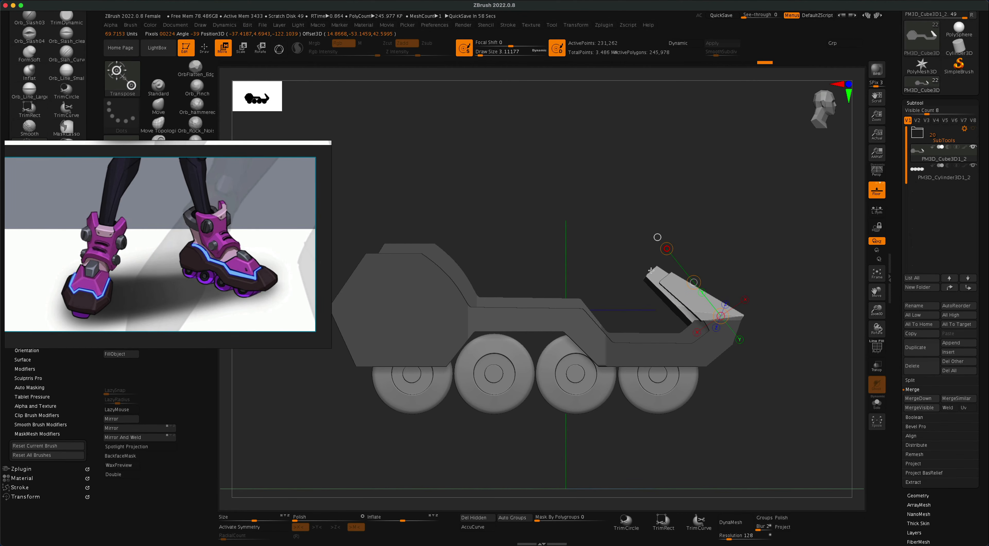
pyautogui.moveTo(726, 249); pyautogui.dragTo(735, 269)
pyautogui.moveTo(629, 268); pyautogui.dragTo(670, 256)
pyautogui.moveTo(730, 234)
pyautogui.mouseDown()
pyautogui.moveTo(670, 241)
pyautogui.moveTo(783, 237)
pyautogui.moveTo(797, 225)
pyautogui.mouseUp()
# Insert a Cylinder3D as a new subtool beneath the wheels subtool and select it.
pyautogui.click(208, 53)
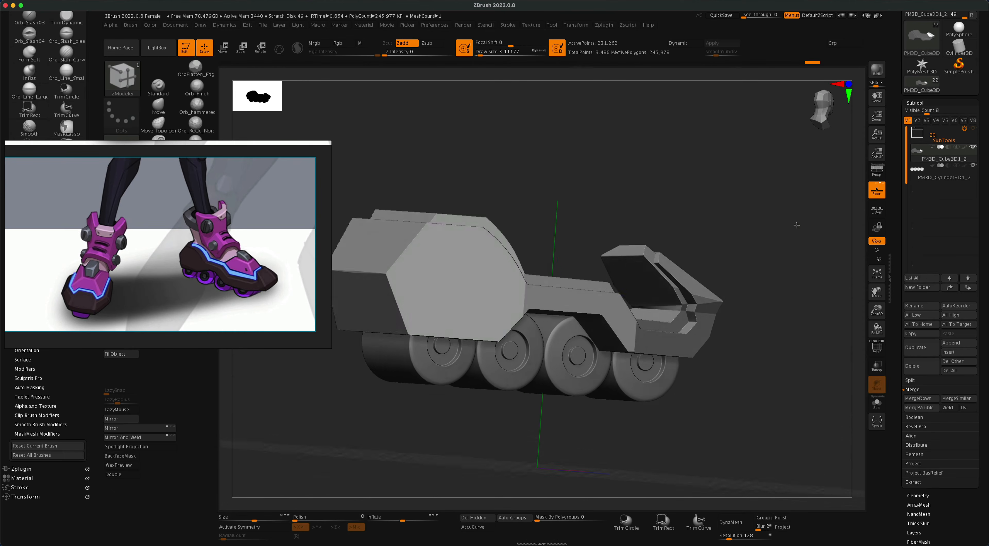
pyautogui.click(876, 172)
pyautogui.click(943, 173)
pyautogui.click(972, 346)
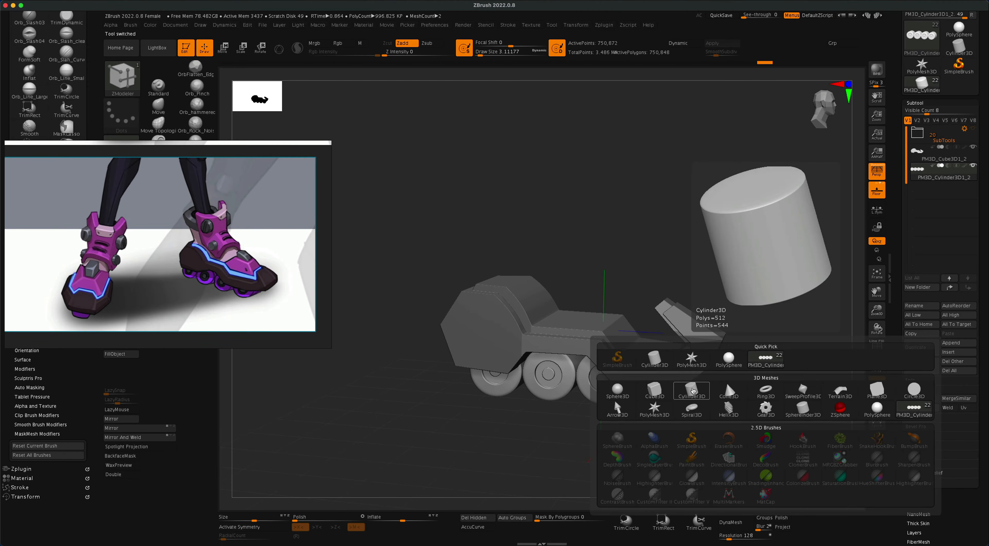
pyautogui.click(693, 391)
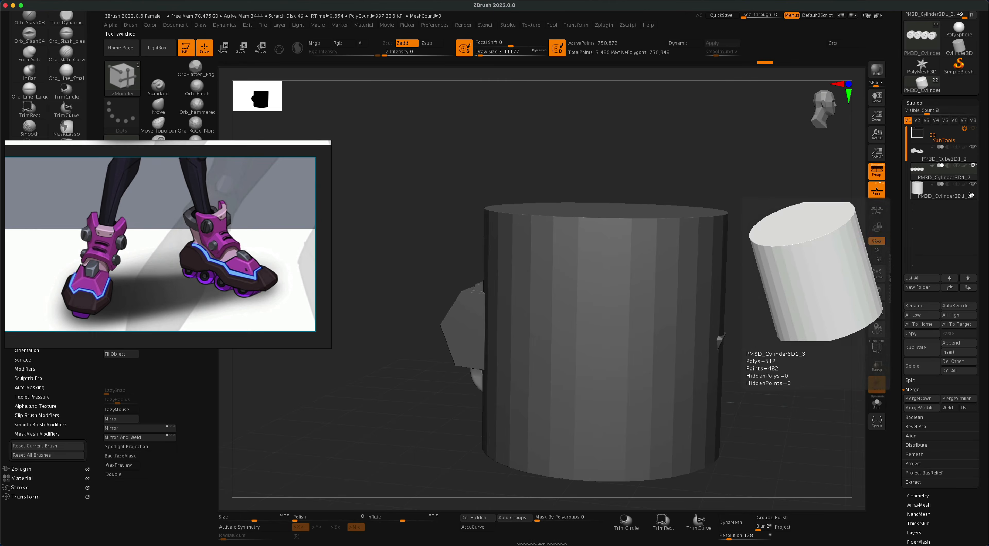
pyautogui.click(948, 191)
# Scale the cylinder down, position it just above the sole's large heel block, and narrow it slightly.
pyautogui.press('w')
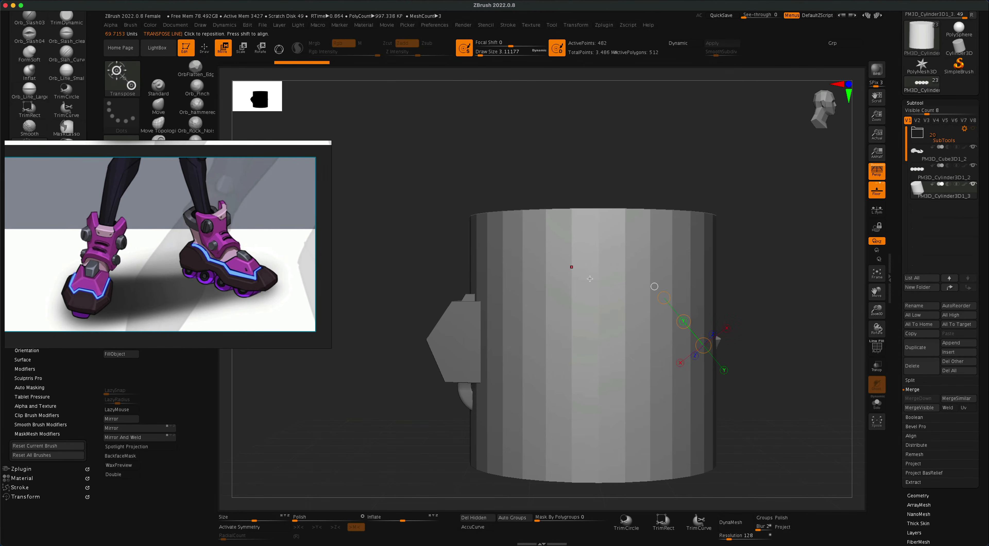
pyautogui.press('y')
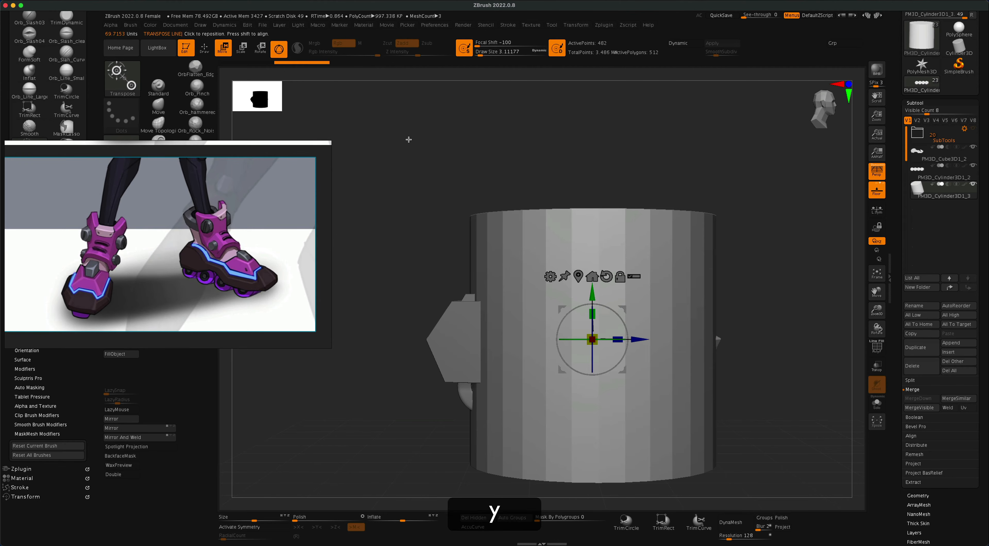
pyautogui.moveTo(597, 311); pyautogui.dragTo(572, 360)
pyautogui.click(871, 174)
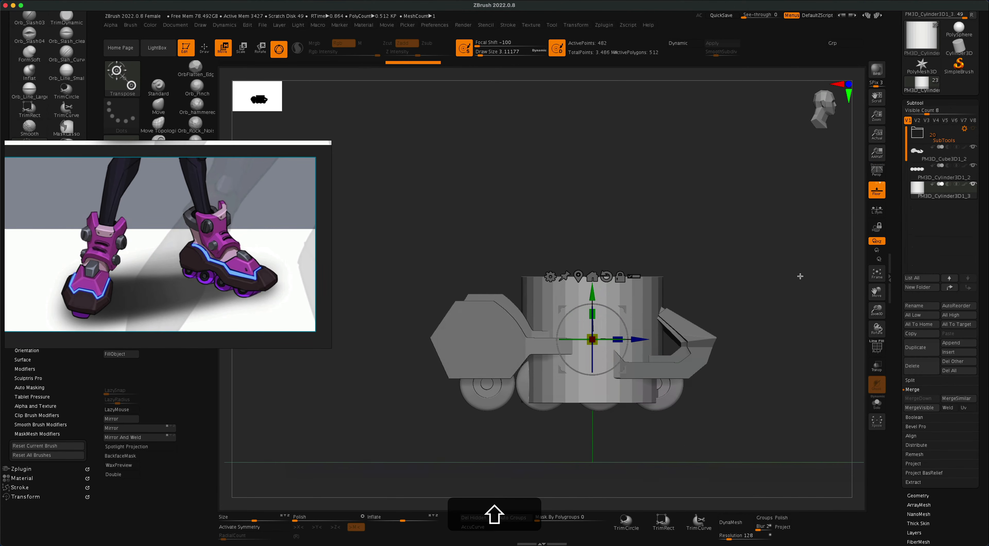
pyautogui.moveTo(629, 310); pyautogui.dragTo(540, 181)
pyautogui.moveTo(515, 207); pyautogui.dragTo(489, 223)
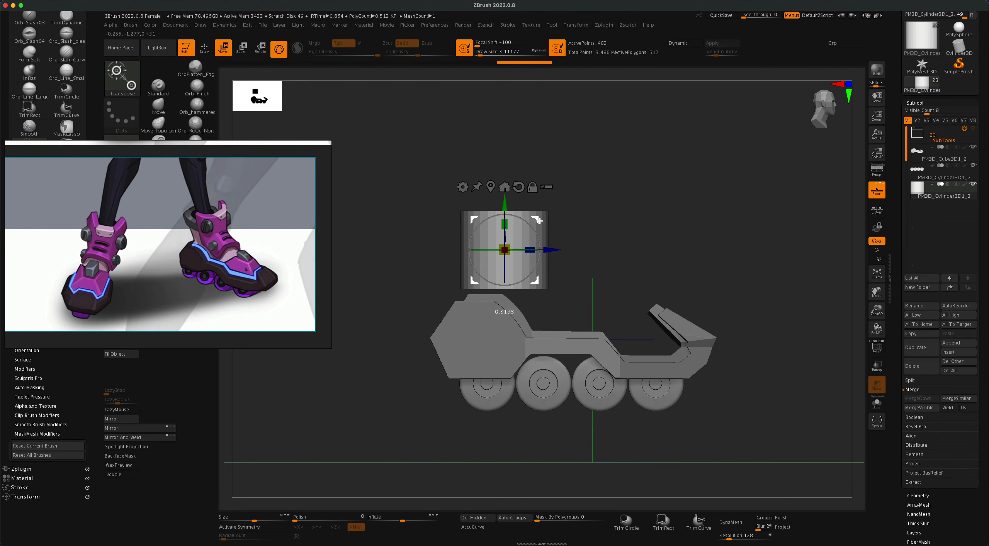
pyautogui.moveTo(546, 222); pyautogui.dragTo(611, 236)
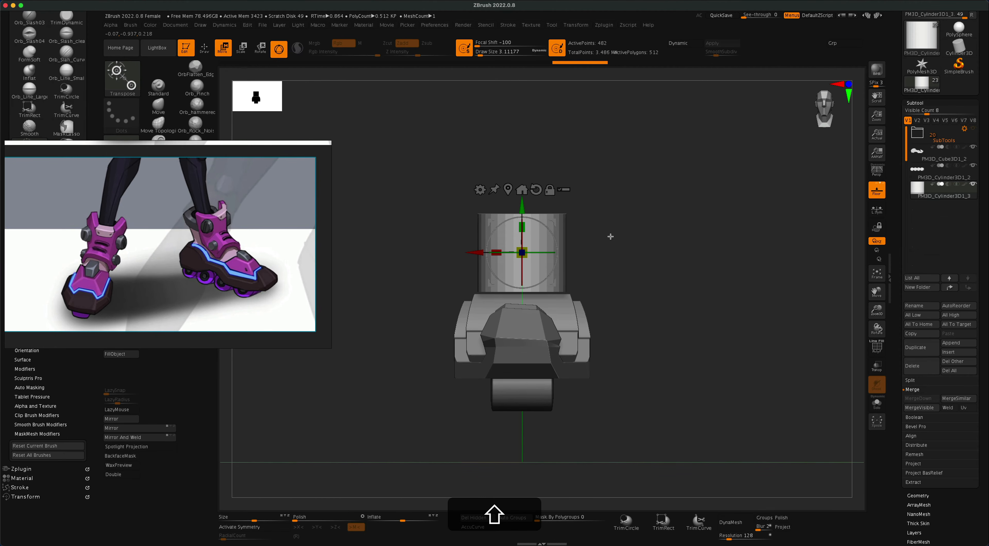
pyautogui.moveTo(525, 250); pyautogui.dragTo(523, 250)
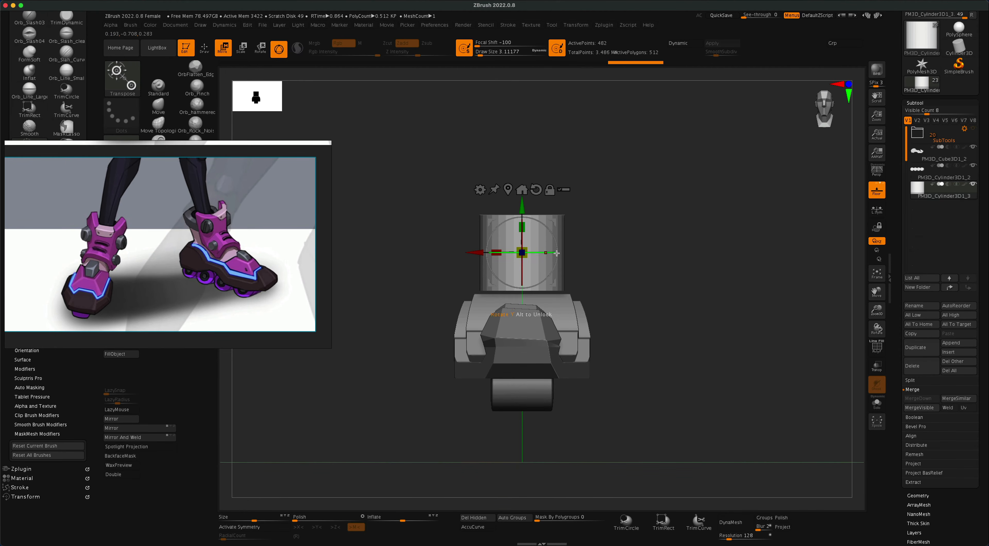
pyautogui.keyDown('shift'); pyautogui.moveTo(608, 251); pyautogui.dragTo(641, 236); pyautogui.keyUp('shift')
# Show the polyframe and assign the cylinder's top cap and upper band to a separate polygroup.
pyautogui.hotkey('shift', 'f')
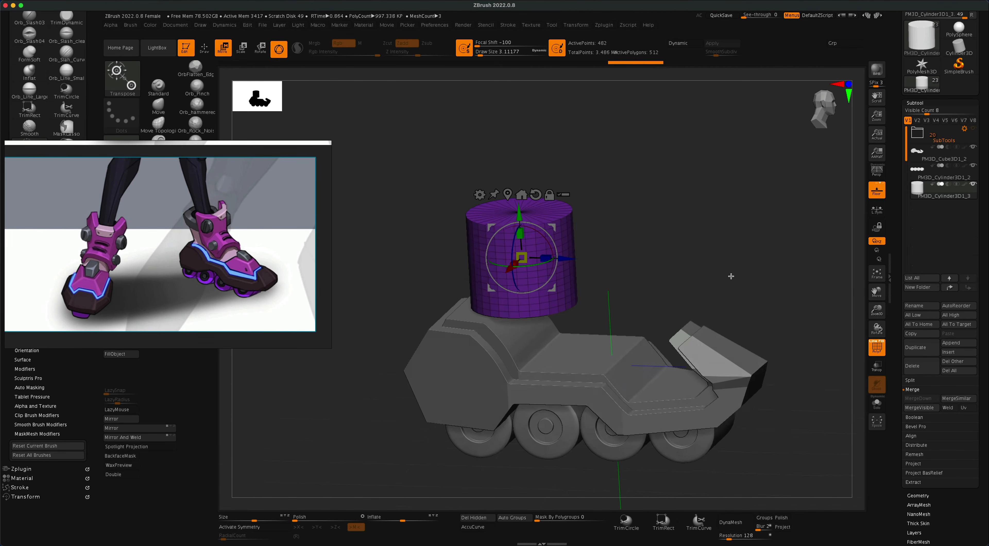
pyautogui.keyDown('alt'); pyautogui.moveTo(731, 276); pyautogui.dragTo(689, 224); pyautogui.keyUp('alt')
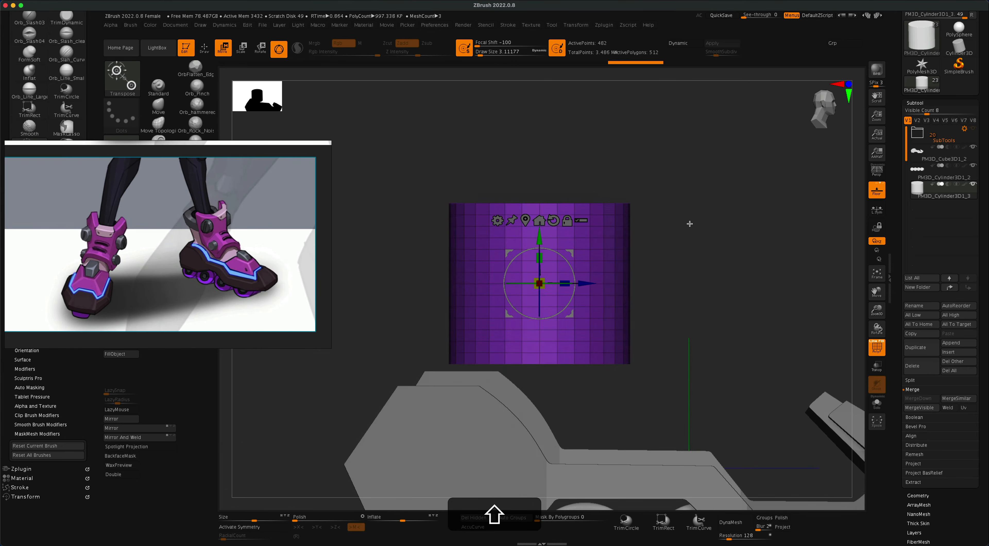
pyautogui.keyDown('super'); pyautogui.moveTo(377, 164); pyautogui.dragTo(675, 211); pyautogui.keyUp('super')
pyautogui.press('super+w')
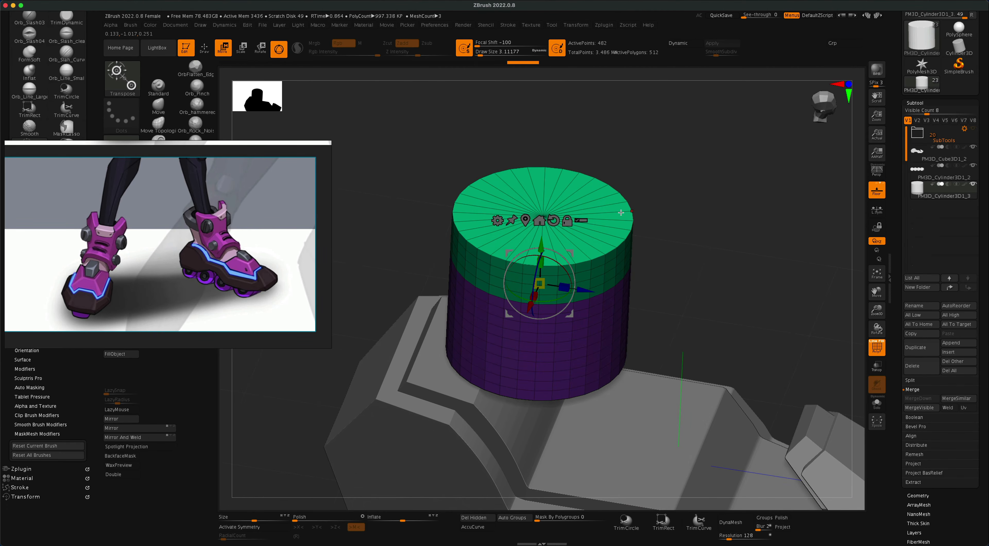
# Move the reference image out of the way and inset the cylinder's top cap with ZModeler, leaving an outer ring.
pyautogui.moveTo(313, 187); pyautogui.dragTo(315, 404)
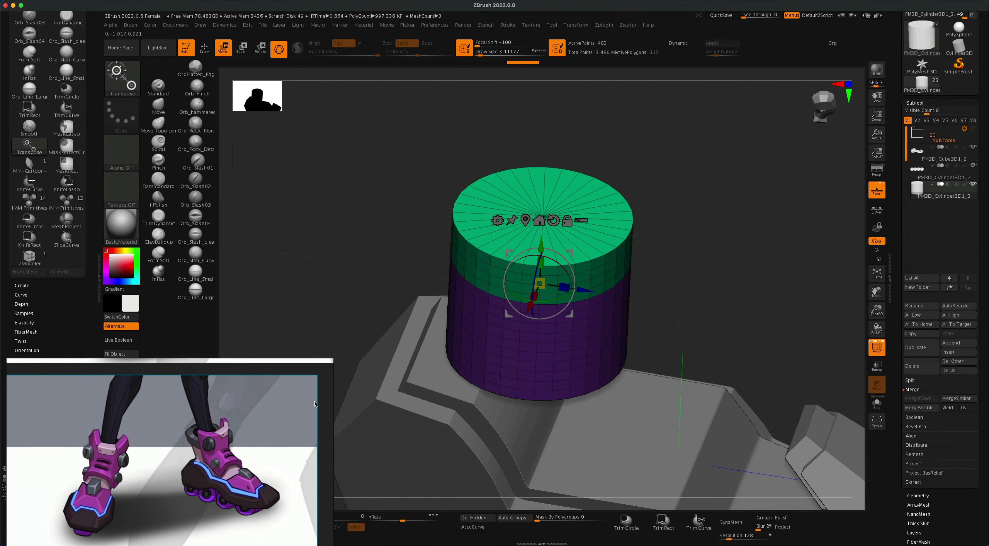
pyautogui.click(114, 75)
pyautogui.press('z')
pyautogui.click(390, 330)
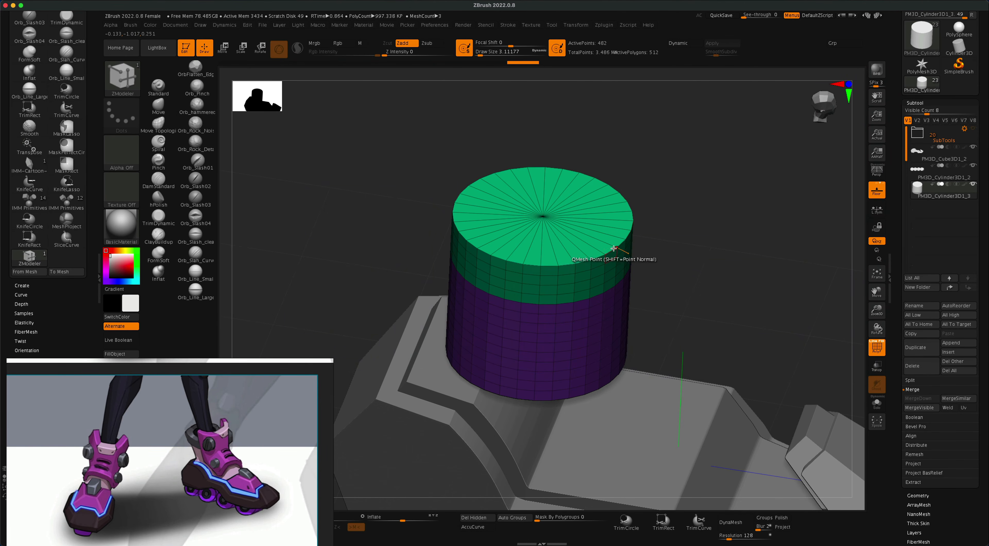
pyautogui.press('space')
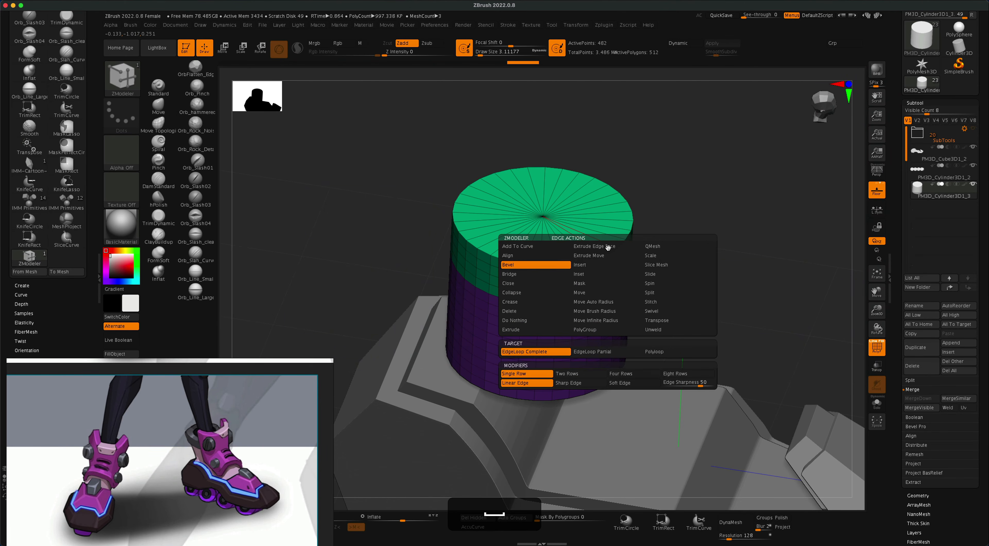
pyautogui.click(591, 275)
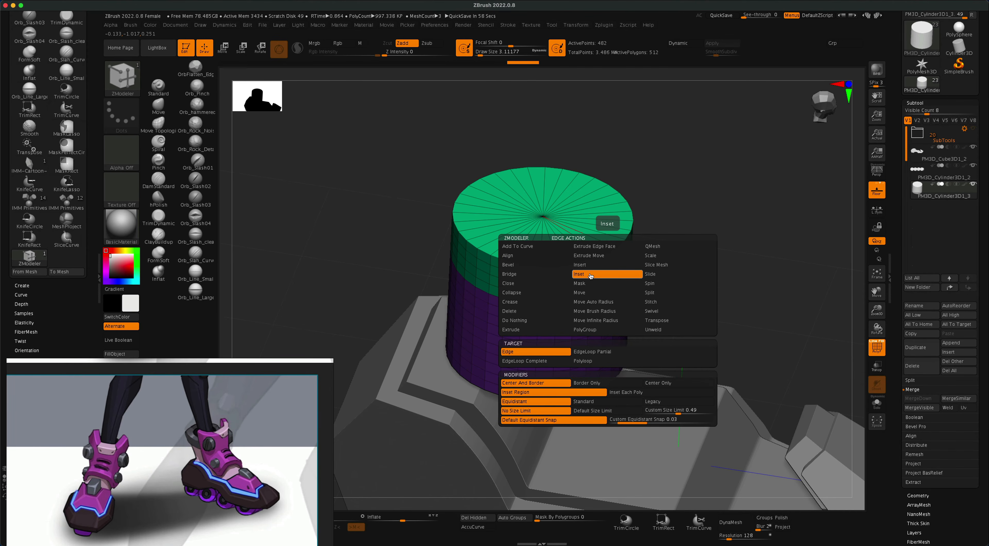
pyautogui.moveTo(606, 239); pyautogui.dragTo(577, 225)
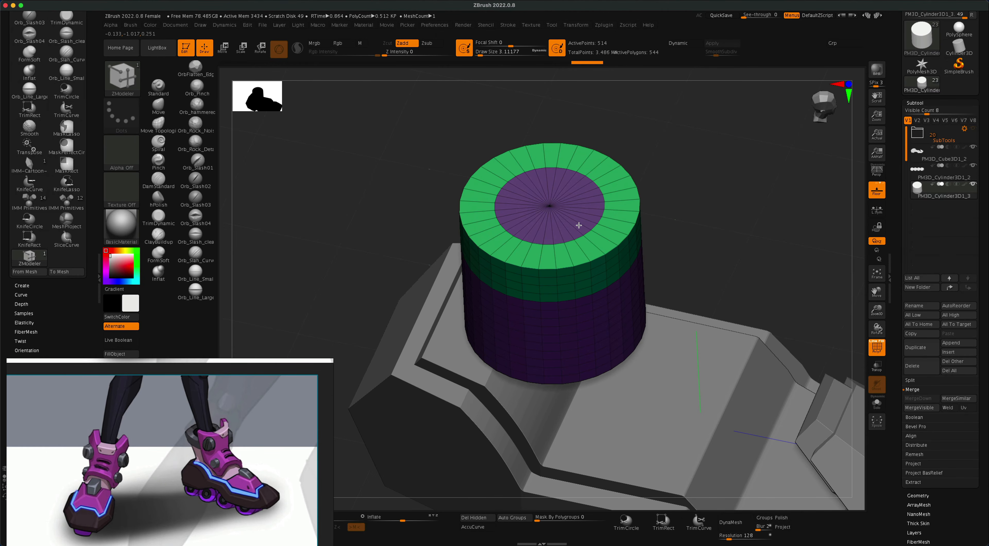
# Extrude the inset disc down into the cylinder with ZModeler's Extrude set to Polygroup Island.
pyautogui.press('space')
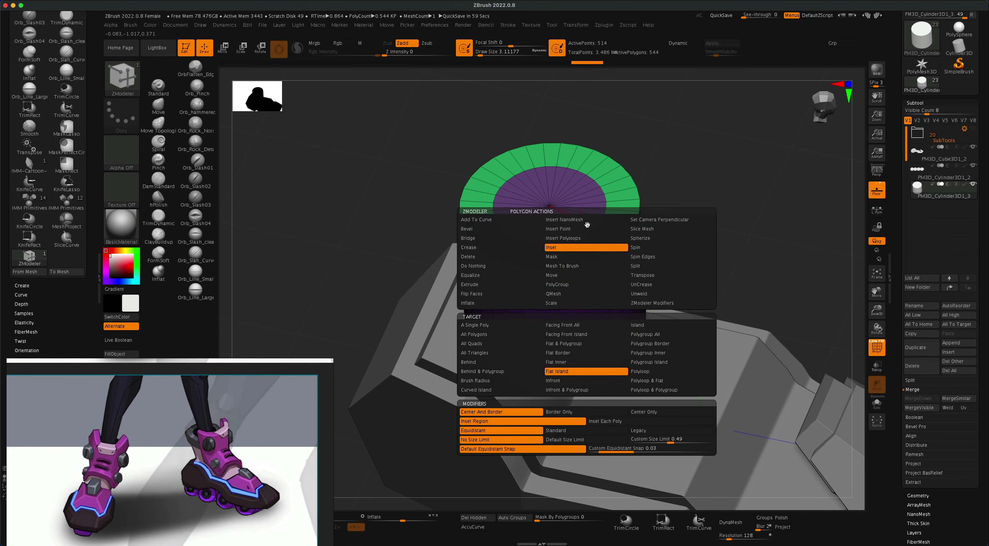
pyautogui.click(491, 284)
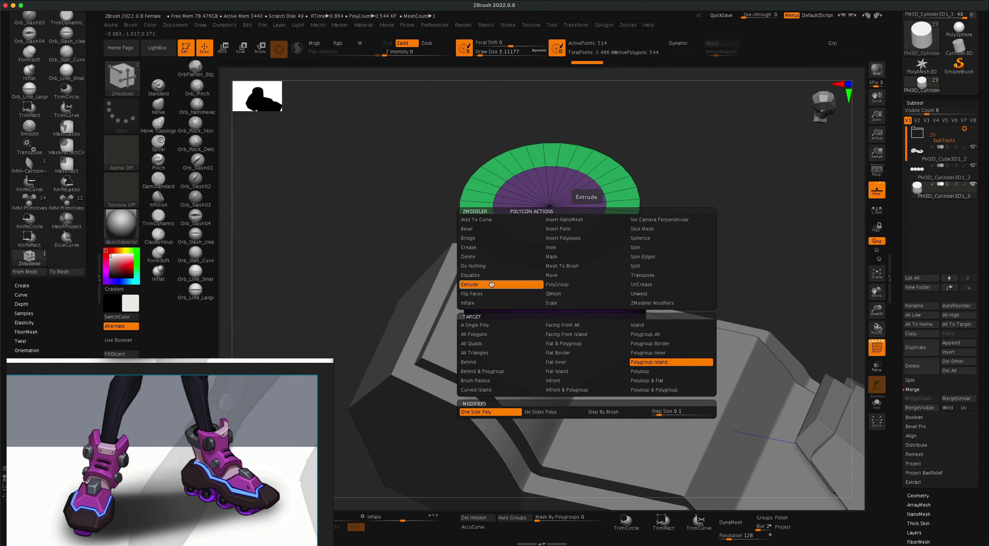
pyautogui.moveTo(585, 203); pyautogui.dragTo(589, 251)
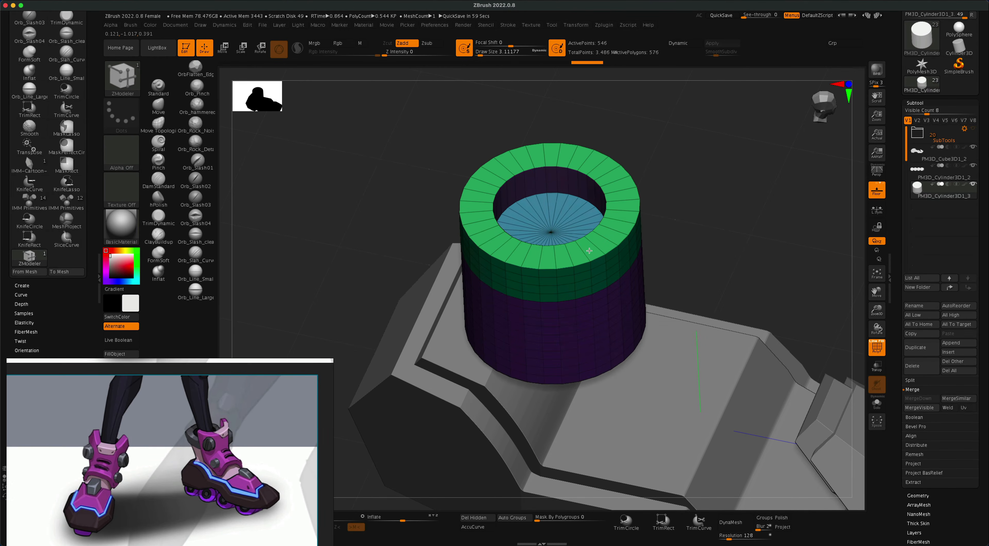
# Extrude the band around the cylinder's upper end outward into a wider rim and check it without the polyframe.
pyautogui.moveTo(690, 238); pyautogui.dragTo(647, 234)
pyautogui.press('space')
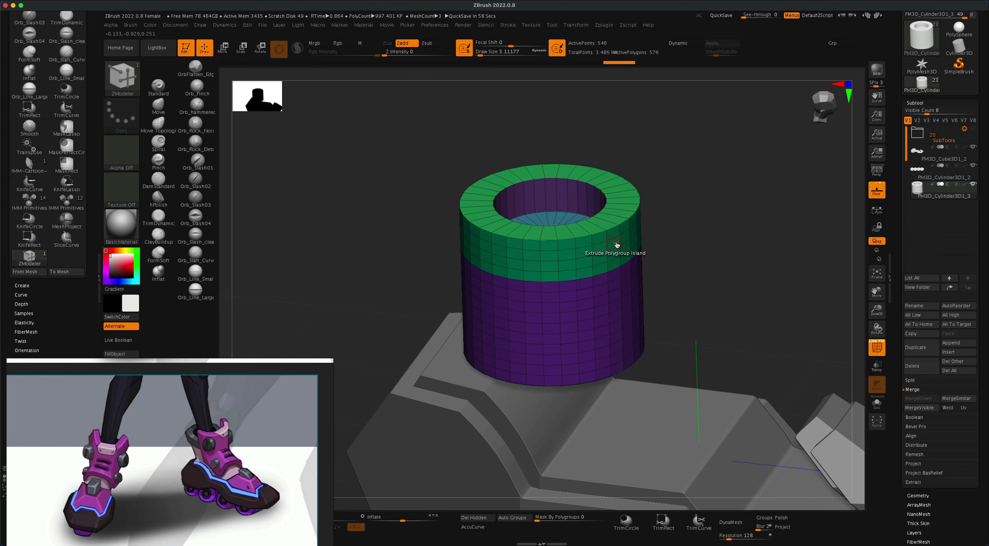
pyautogui.moveTo(584, 248); pyautogui.dragTo(639, 256)
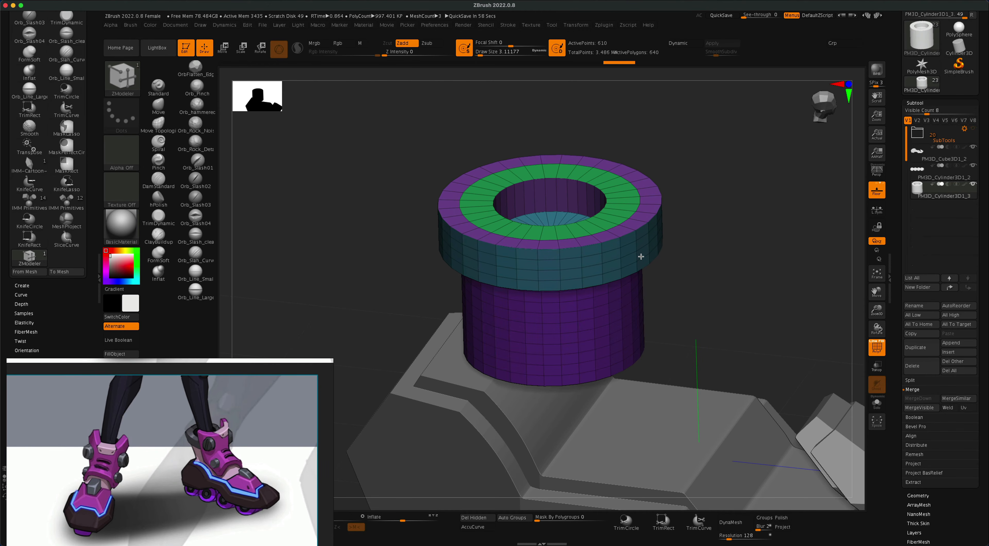
pyautogui.click(881, 353)
pyautogui.moveTo(781, 335); pyautogui.dragTo(690, 231)
pyautogui.click(872, 350)
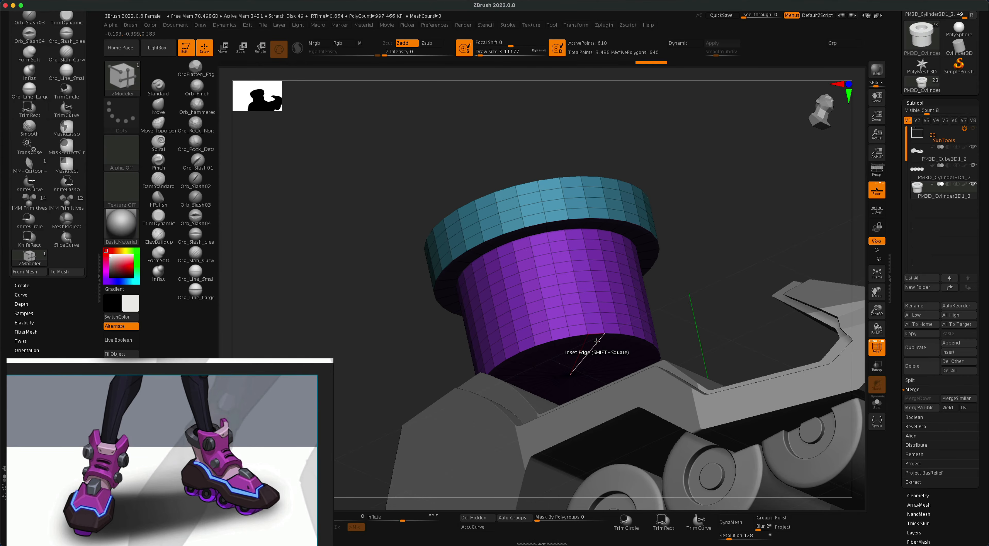
# Turn on perspective, hide the polyframe and crease the cuff cylinder along its polygroup borders.
pyautogui.moveTo(712, 284)
pyautogui.keyDown('shift'); pyautogui.mouseDown()
pyautogui.moveTo(708, 321)
pyautogui.moveTo(682, 282)
pyautogui.moveTo(687, 303)
pyautogui.moveTo(705, 301)
pyautogui.mouseUp(); pyautogui.keyUp('shift')
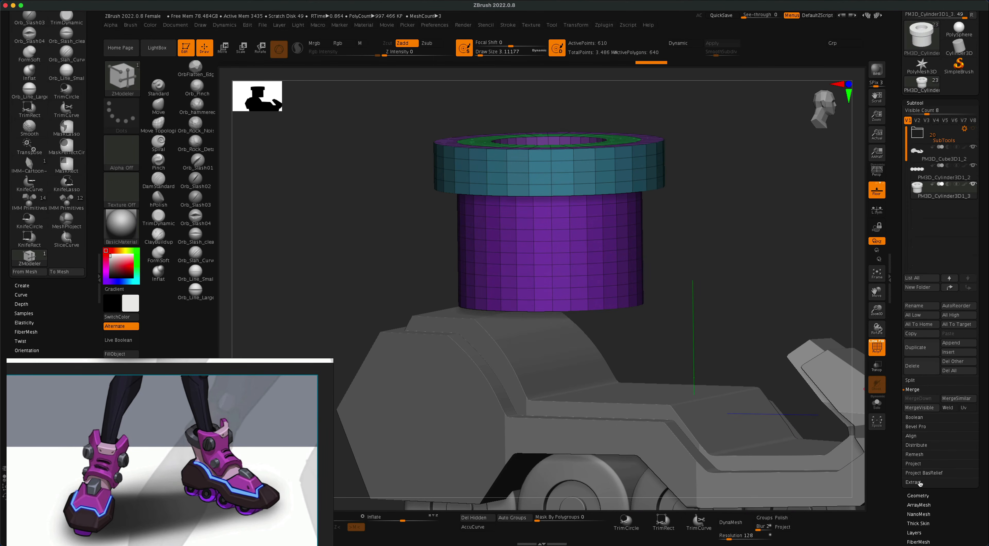
pyautogui.click(876, 172)
pyautogui.keyDown('alt'); pyautogui.moveTo(798, 271); pyautogui.dragTo(758, 321); pyautogui.keyUp('alt')
pyautogui.click(877, 350)
pyautogui.moveTo(983, 451); pyautogui.dragTo(977, 366)
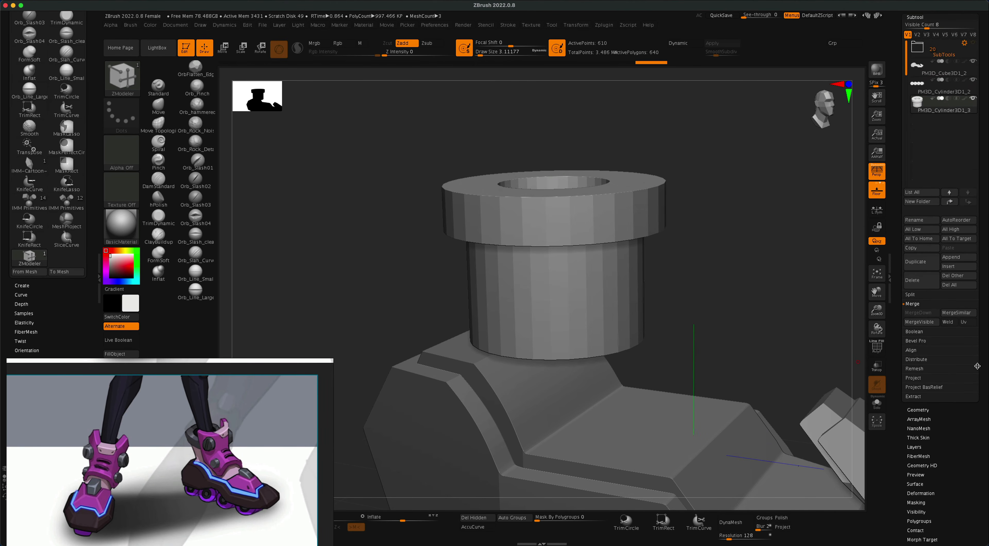
pyautogui.click(923, 410)
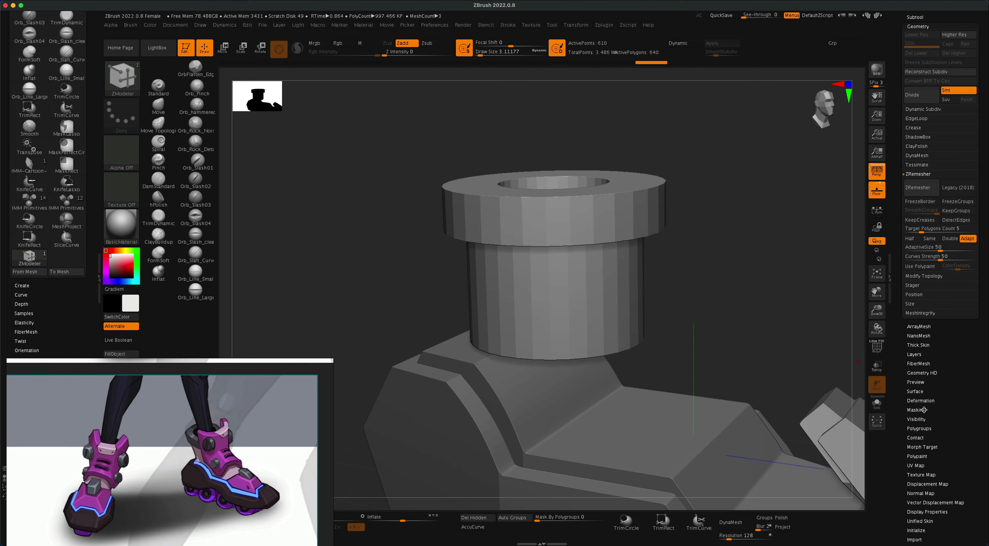
pyautogui.click(922, 128)
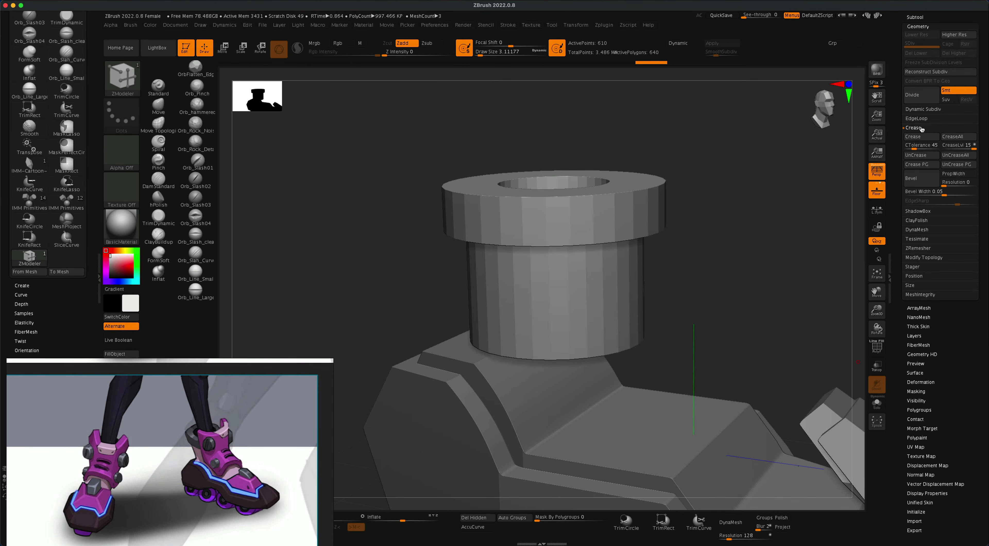
pyautogui.click(931, 165)
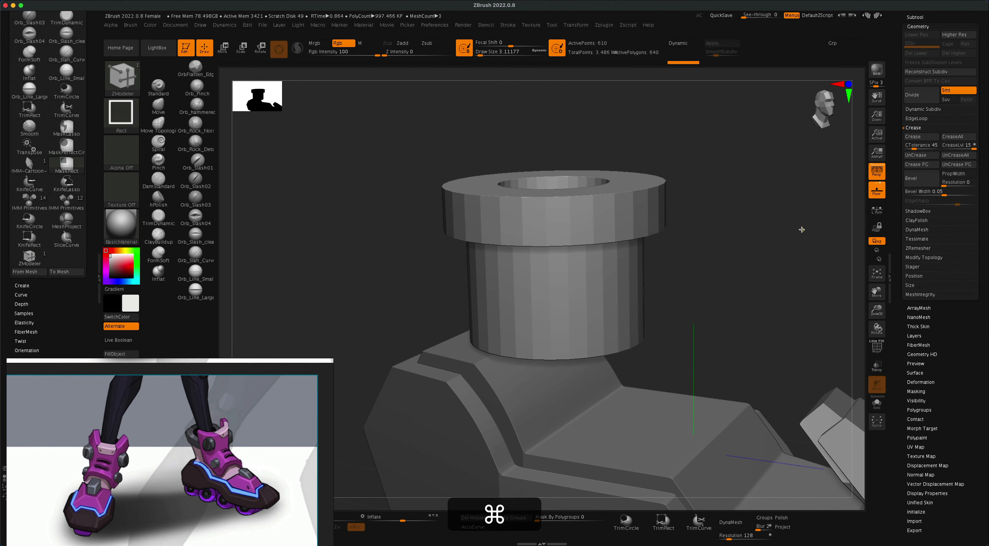
# Subdivide the creased cuff cylinder three times.
pyautogui.press('super+d')
pyautogui.press('super+d')
pyautogui.press('super+d')
pyautogui.moveTo(786, 250); pyautogui.dragTo(710, 259)
# Try the Taper deformer on the cuff, and delete its lower subdivision levels to allow the deformation.
pyautogui.press('w')
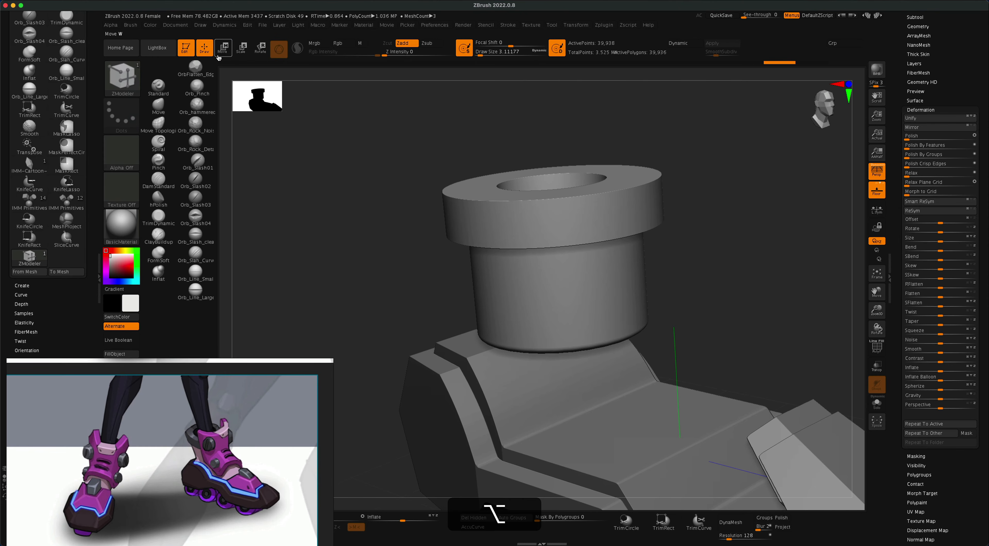
pyautogui.click(516, 196)
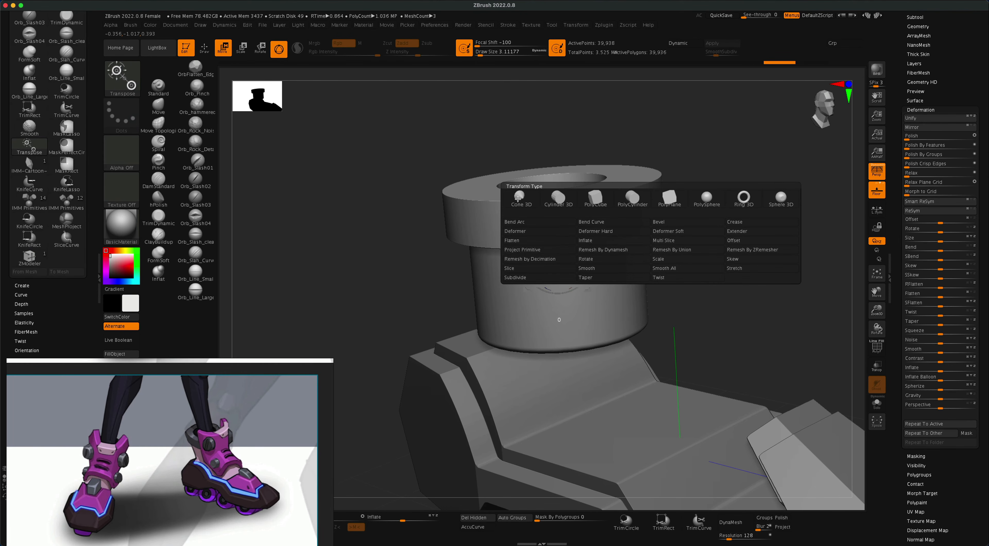
pyautogui.click(603, 279)
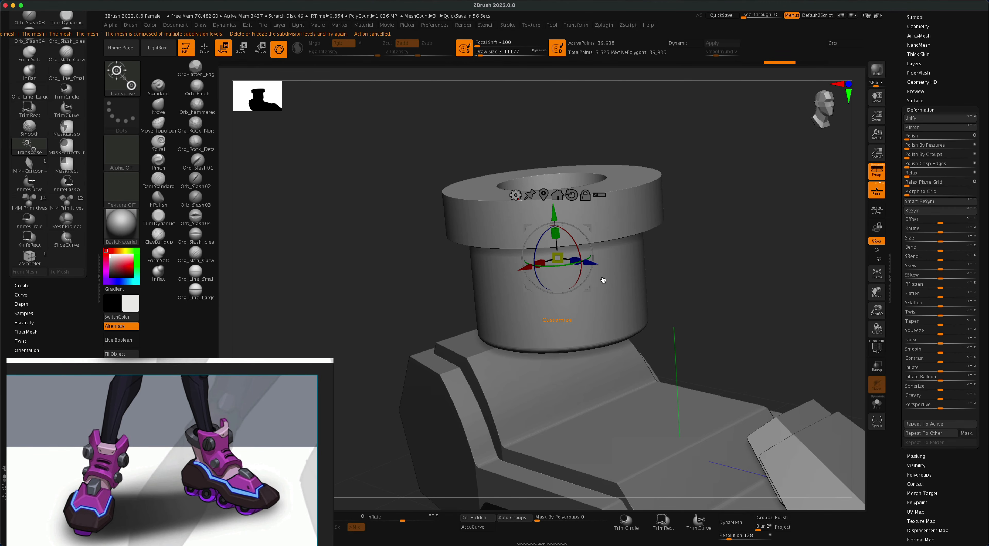
pyautogui.scroll(-2, 985, 183)
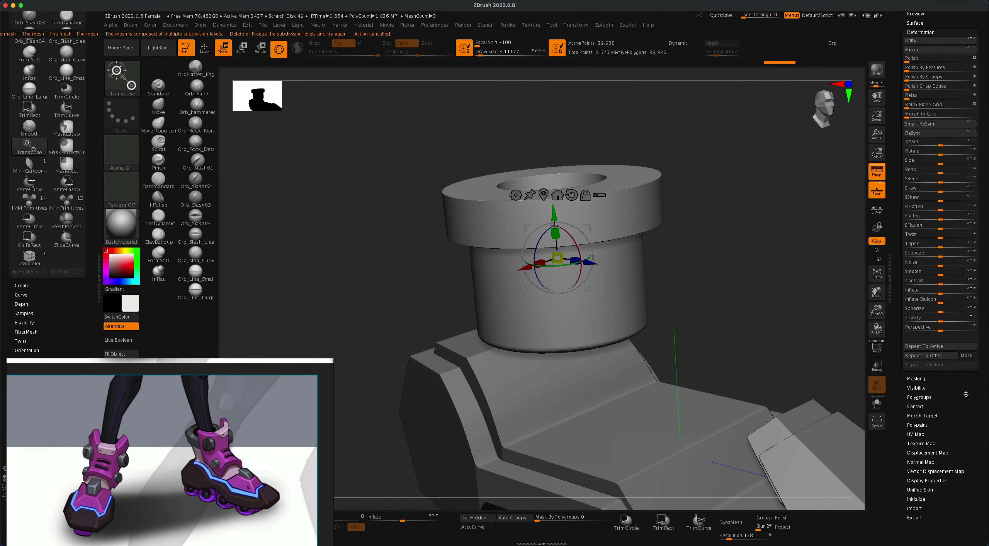
pyautogui.scroll(3, 966, 394)
pyautogui.click(926, 89)
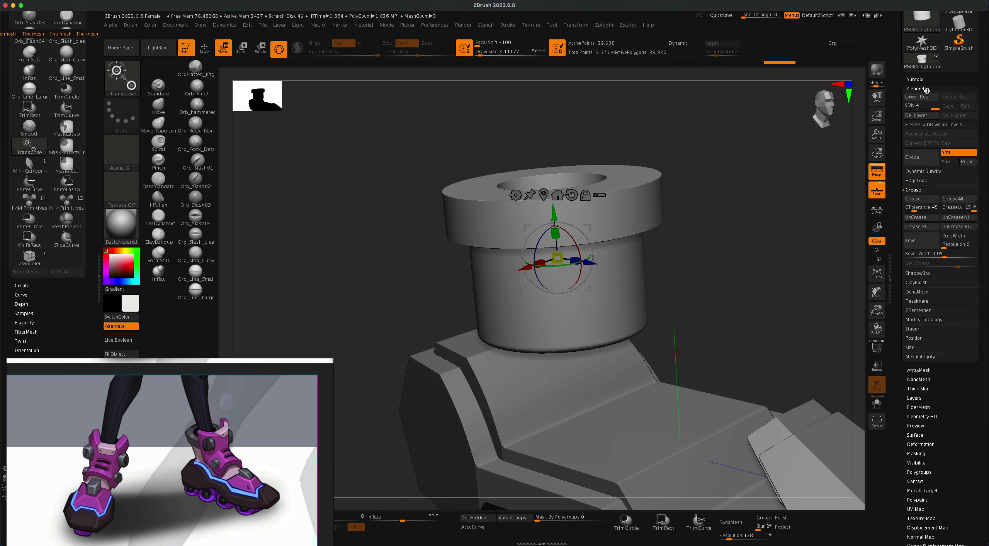
pyautogui.click(926, 116)
# Apply the Taper deformer to the cuff, narrowing its lower end by -0.175 and widening its upper end by 0.06, and accept it.
pyautogui.click(515, 195)
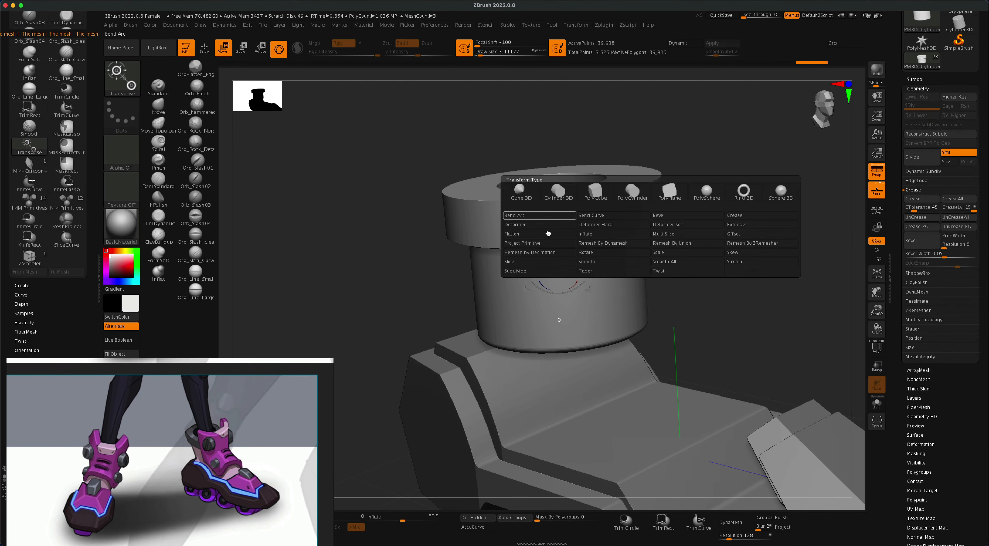
pyautogui.click(593, 271)
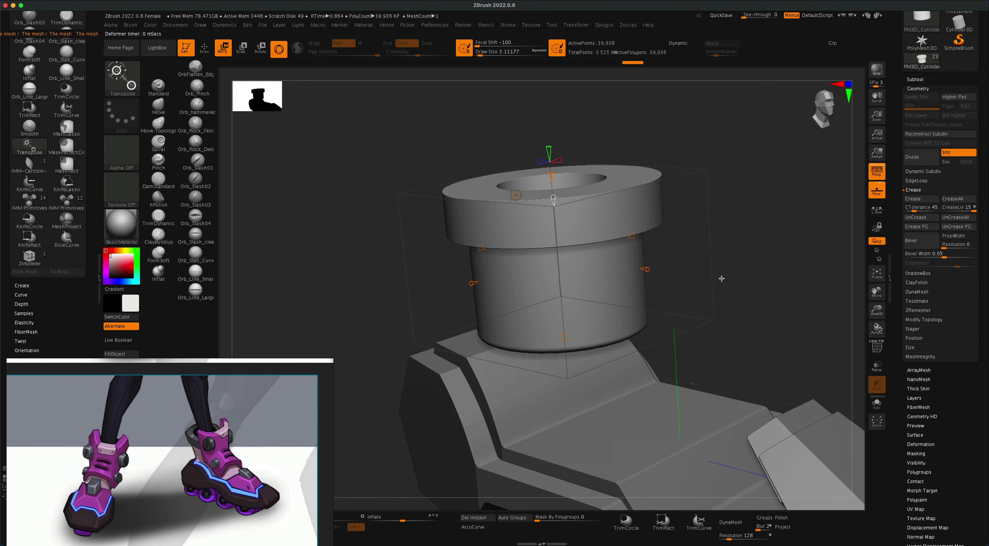
pyautogui.moveTo(728, 285); pyautogui.dragTo(755, 288)
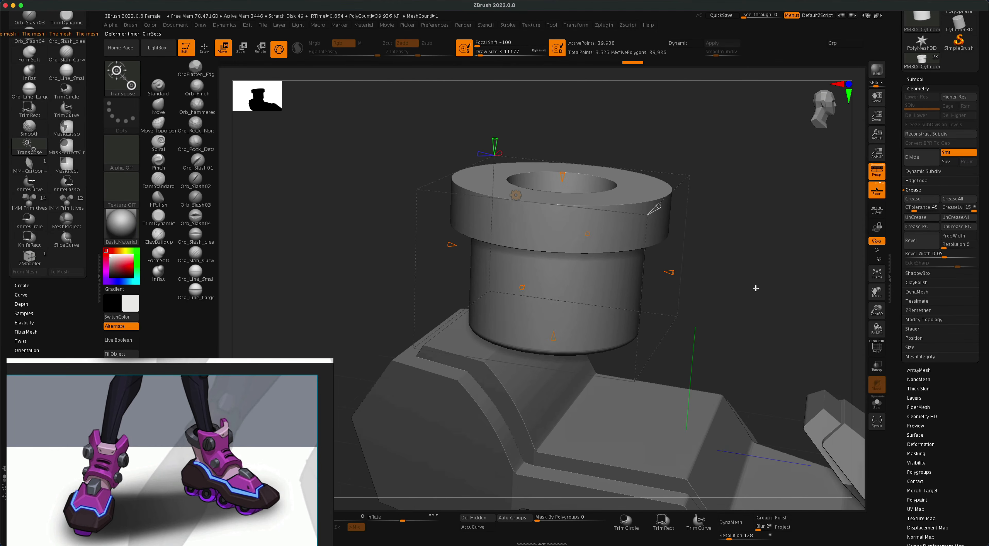
pyautogui.moveTo(555, 337); pyautogui.dragTo(562, 316)
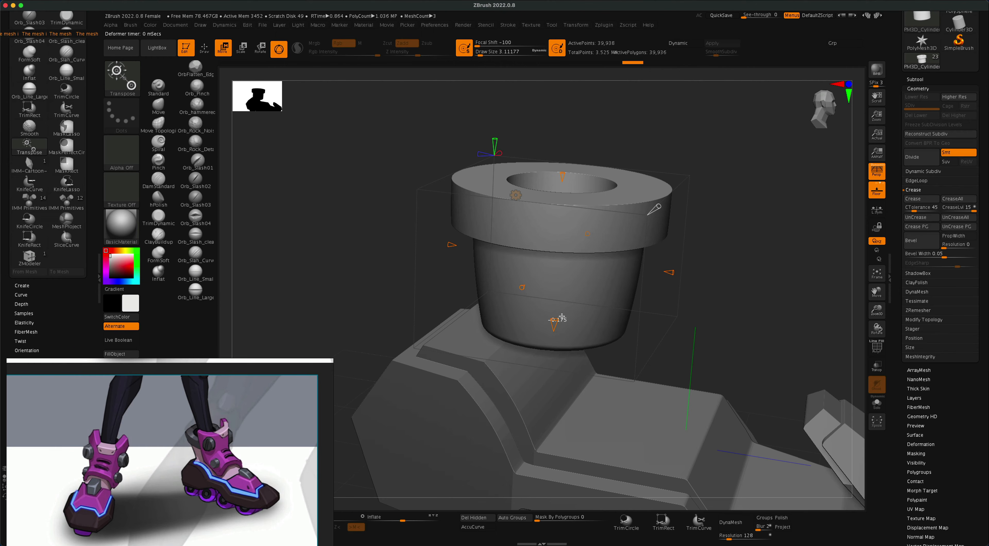
pyautogui.moveTo(562, 178)
pyautogui.mouseDown()
pyautogui.moveTo(576, 174)
pyautogui.moveTo(567, 175)
pyautogui.mouseUp()
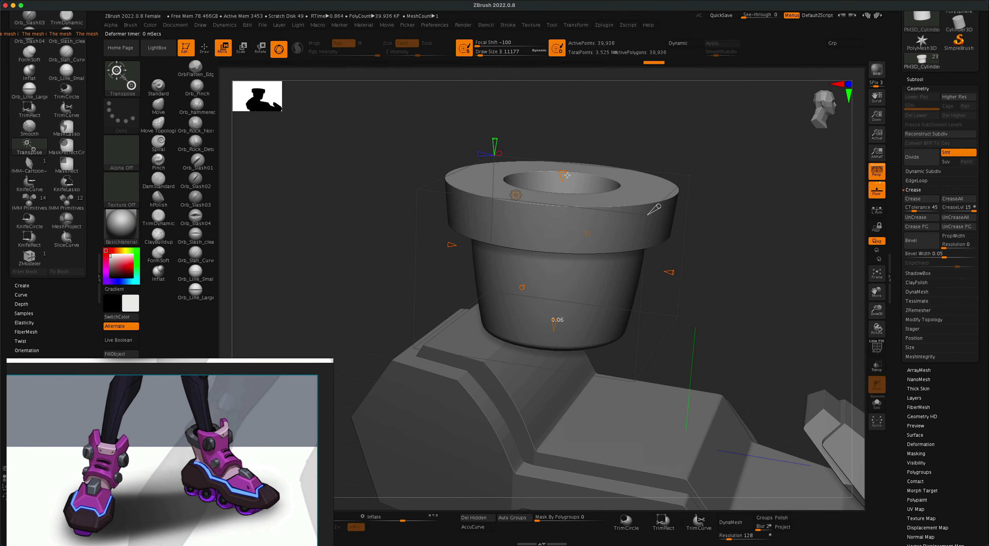
pyautogui.moveTo(745, 255); pyautogui.dragTo(742, 245)
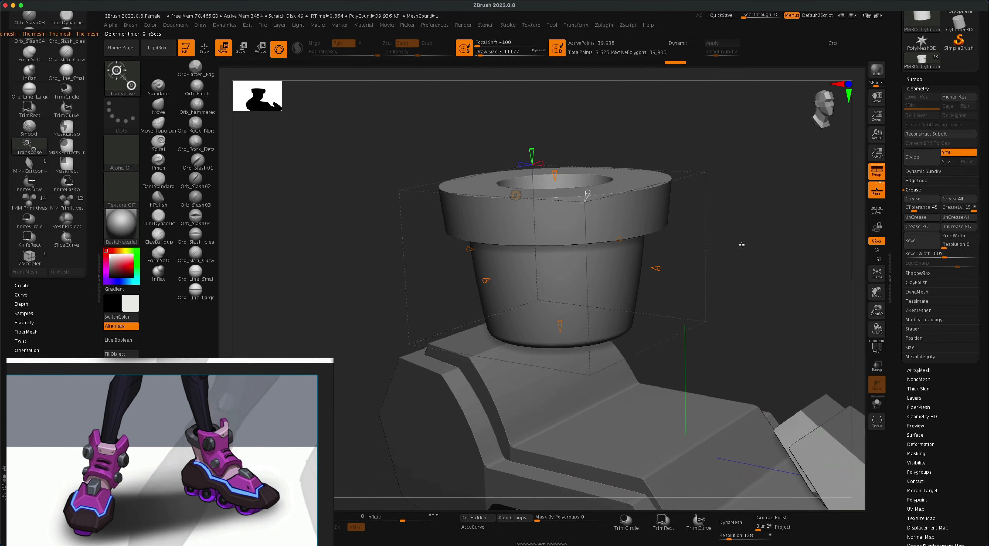
pyautogui.click(517, 195)
pyautogui.click(651, 193)
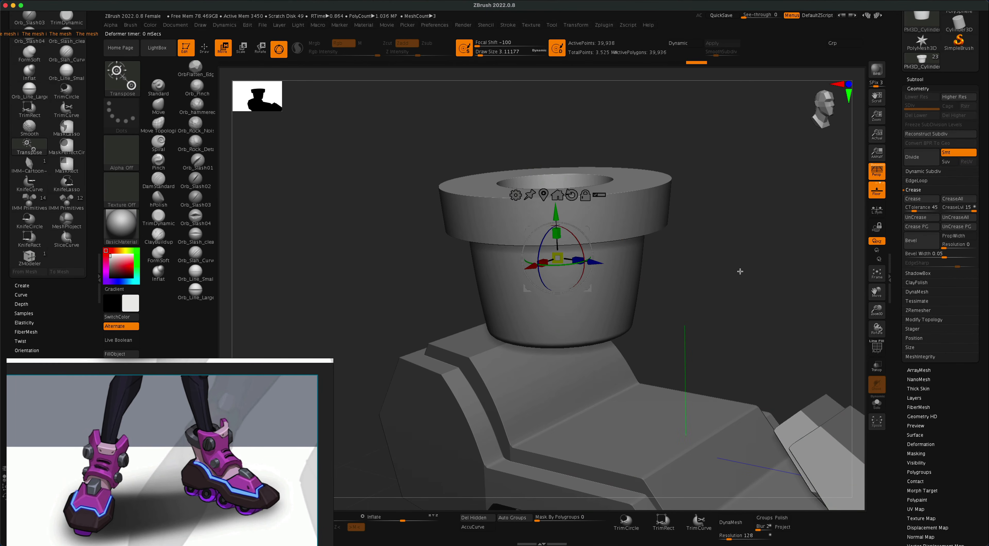
# Inspect the tapered cuff with the polyframe, leave the gizmo and subdivide the cuff two more times.
pyautogui.moveTo(745, 279); pyautogui.dragTo(751, 277)
pyautogui.keyDown('alt'); pyautogui.moveTo(810, 249); pyautogui.dragTo(743, 259); pyautogui.keyUp('alt')
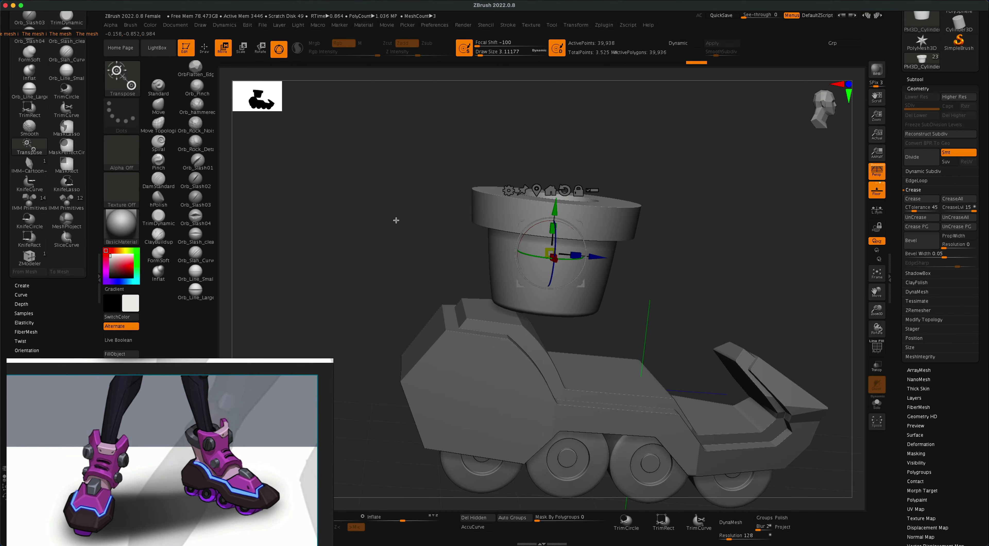
pyautogui.moveTo(383, 236); pyautogui.dragTo(703, 272)
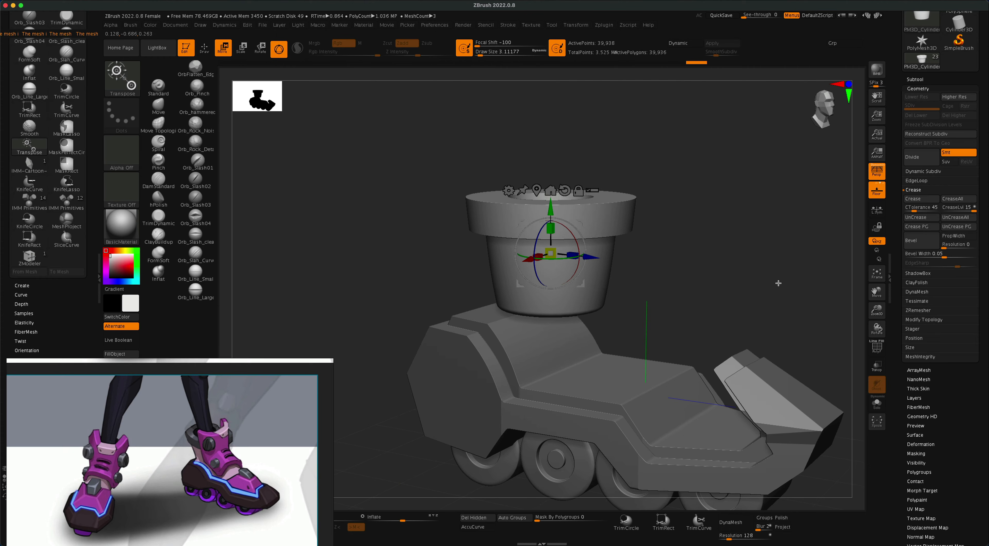
pyautogui.click(878, 349)
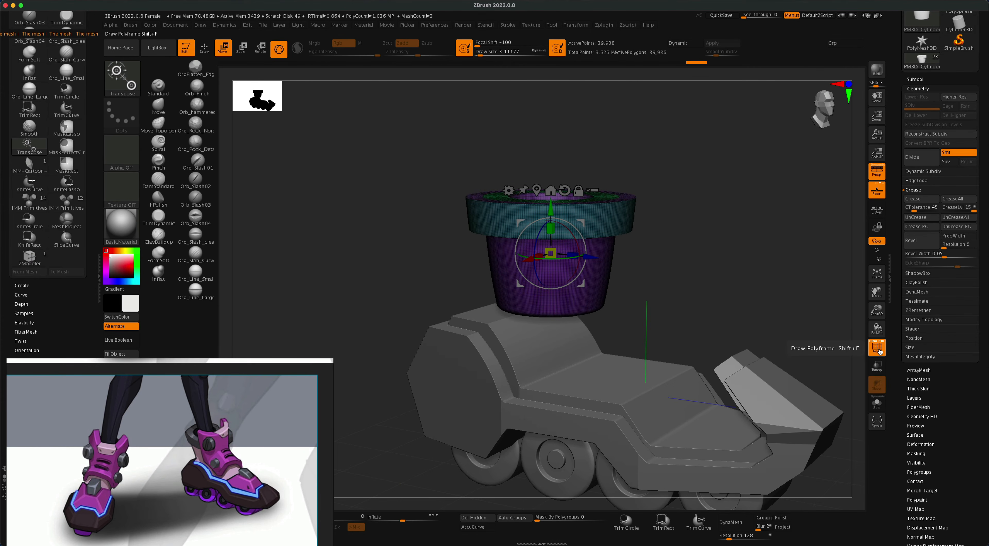
pyautogui.click(879, 350)
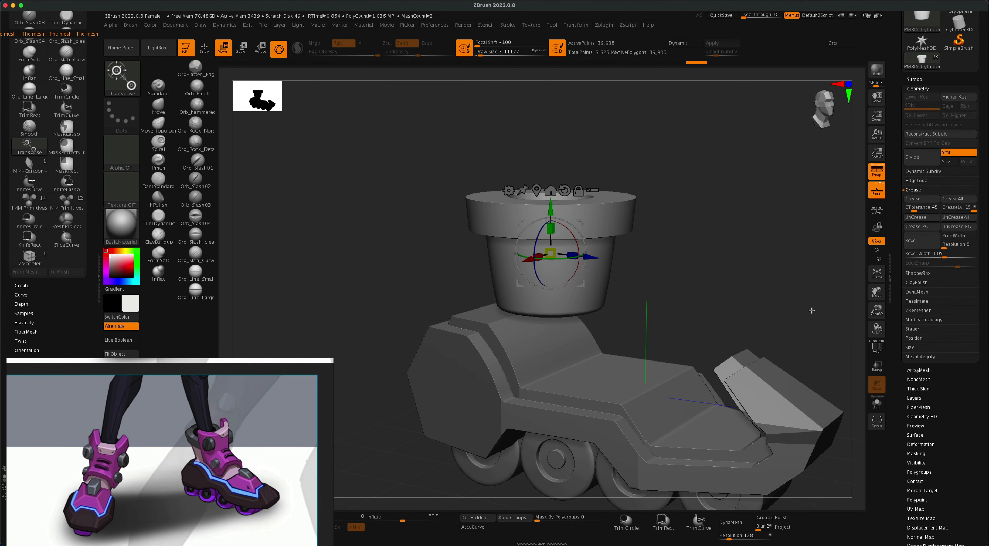
pyautogui.click(915, 80)
pyautogui.click(209, 57)
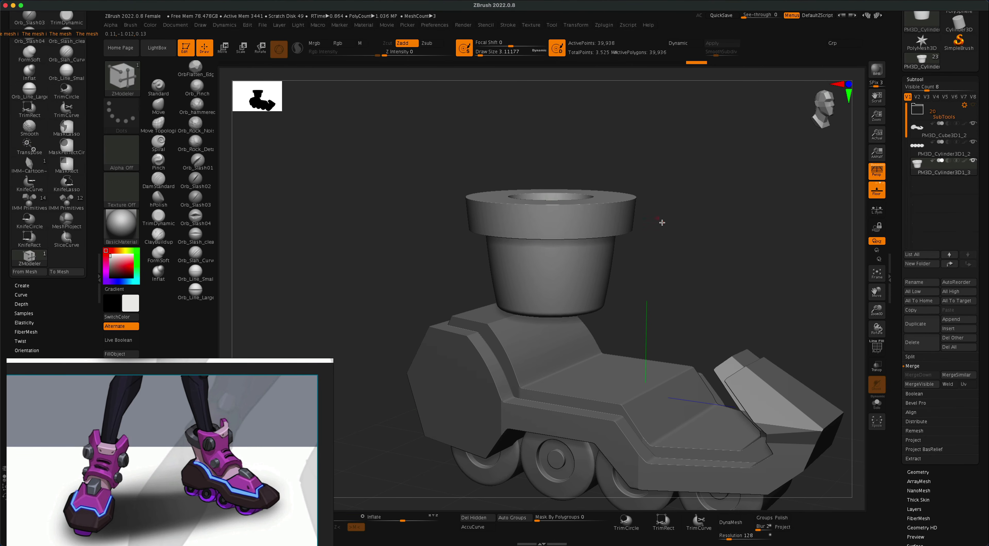
pyautogui.press('super+d')
pyautogui.press('super+d')
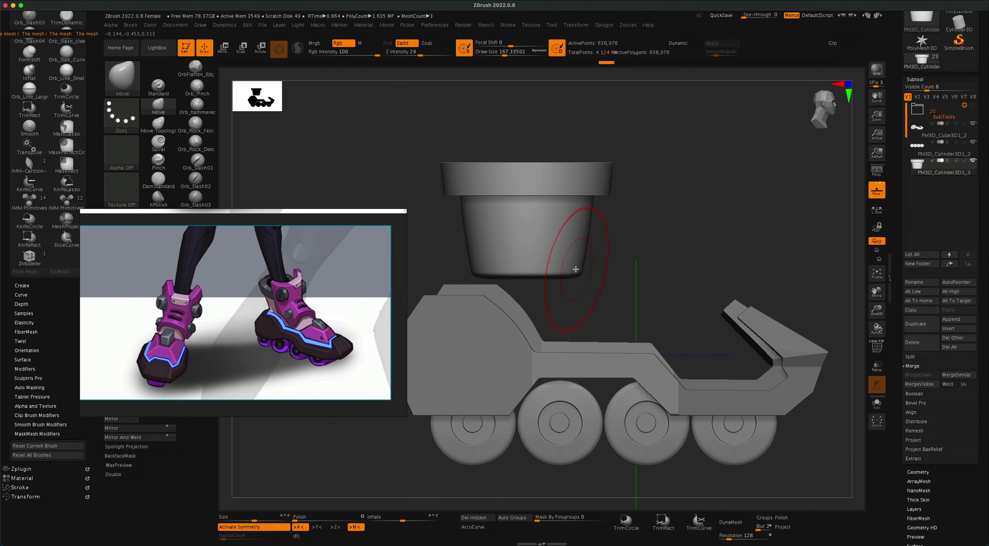
# With the Move brush at a draw size of about 182, pull the cuff's lower end down into the sole as a heel.
pyautogui.press('s')
pyautogui.moveTo(576, 270); pyautogui.dragTo(587, 305)
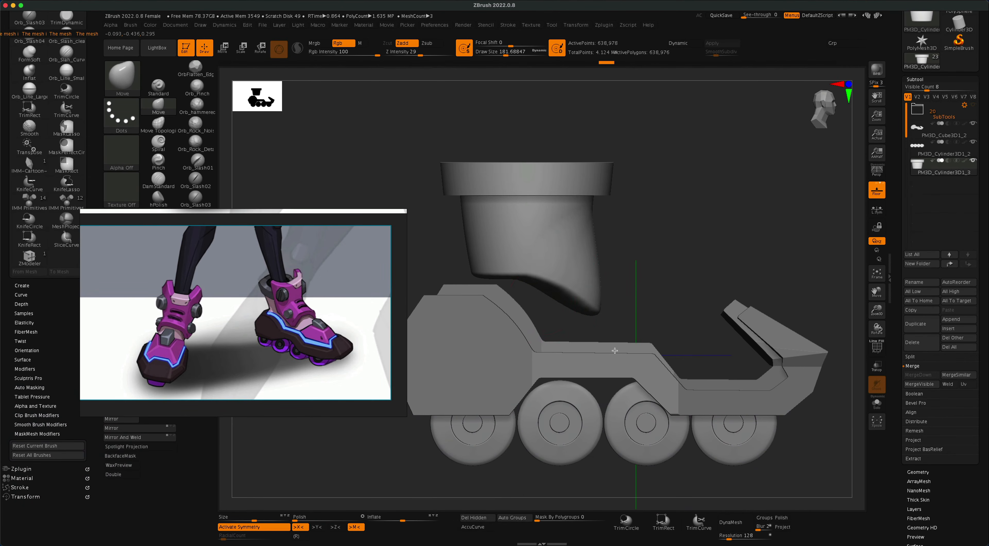
pyautogui.moveTo(482, 278); pyautogui.dragTo(424, 419)
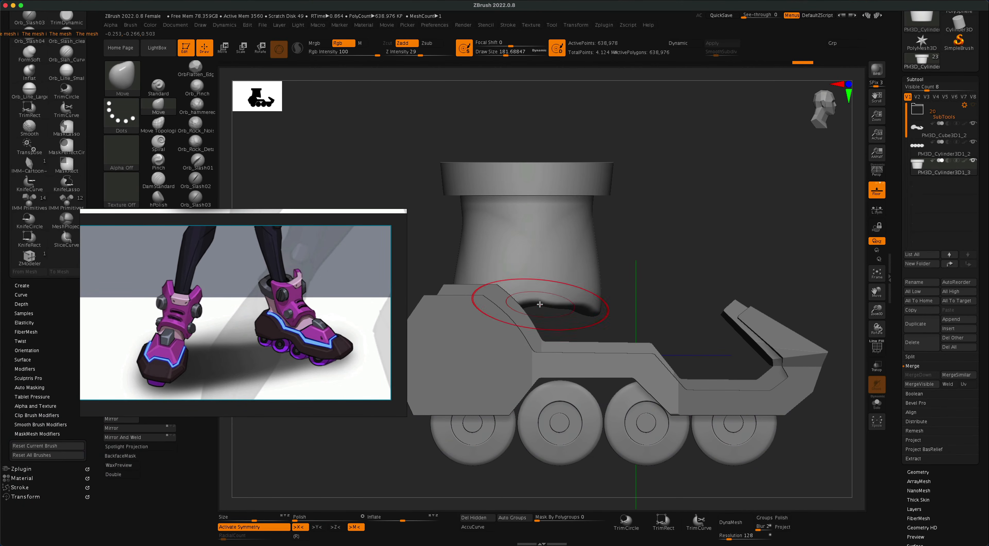
pyautogui.moveTo(536, 307); pyautogui.dragTo(540, 431)
# Pull the lower front of the cuff forward and down with the Move brush to form a foot reaching the toe cap.
pyautogui.moveTo(596, 323); pyautogui.dragTo(854, 445)
pyautogui.moveTo(683, 330)
pyautogui.mouseDown()
pyautogui.moveTo(764, 327)
pyautogui.moveTo(722, 380)
pyautogui.moveTo(825, 375)
pyautogui.mouseUp()
pyautogui.moveTo(678, 360); pyautogui.dragTo(692, 428)
pyautogui.moveTo(742, 376); pyautogui.dragTo(744, 410)
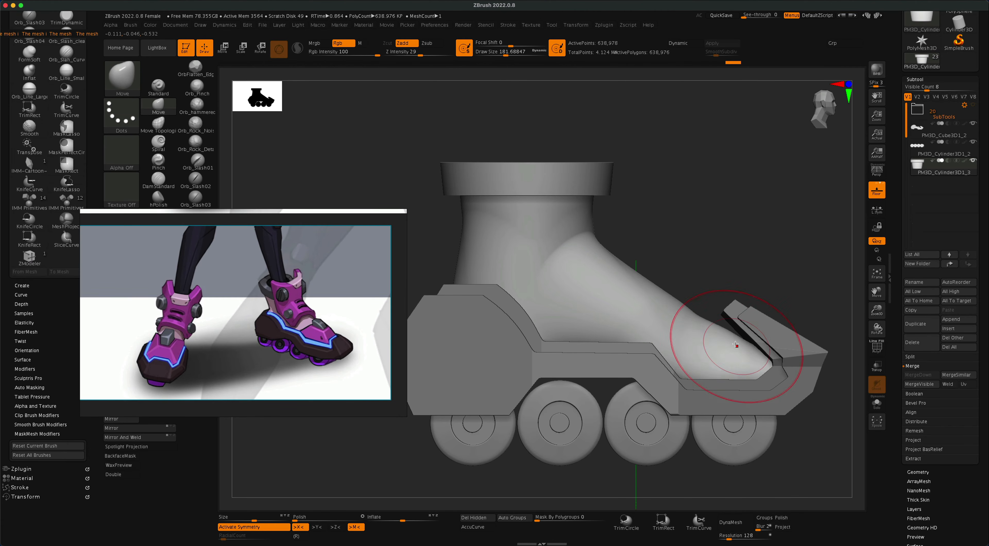
# Raise the toe area and reshape the instep with the Move brush, undoing the last change.
pyautogui.moveTo(736, 344); pyautogui.dragTo(726, 322)
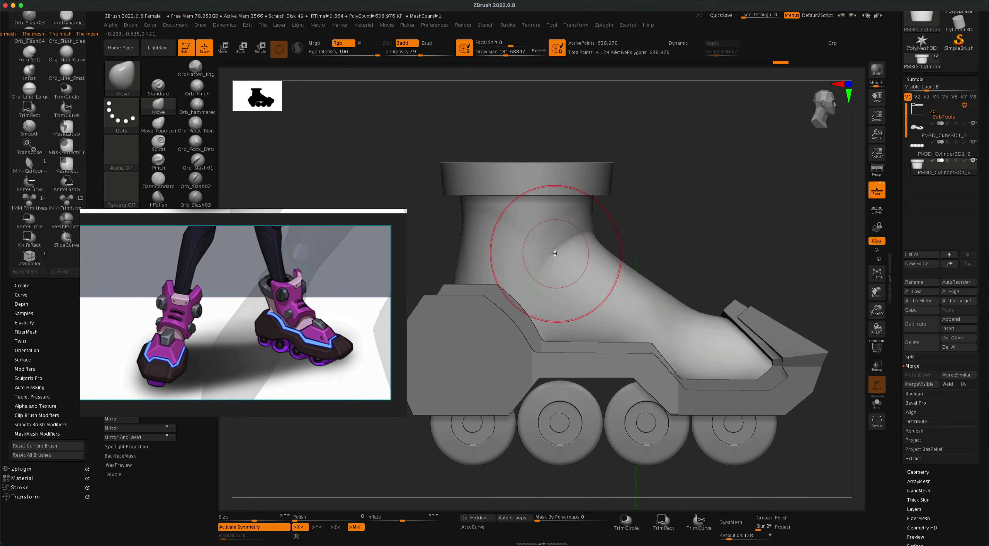
pyautogui.moveTo(595, 220); pyautogui.dragTo(721, 297)
pyautogui.moveTo(645, 290); pyautogui.dragTo(715, 285)
pyautogui.press('super+z')
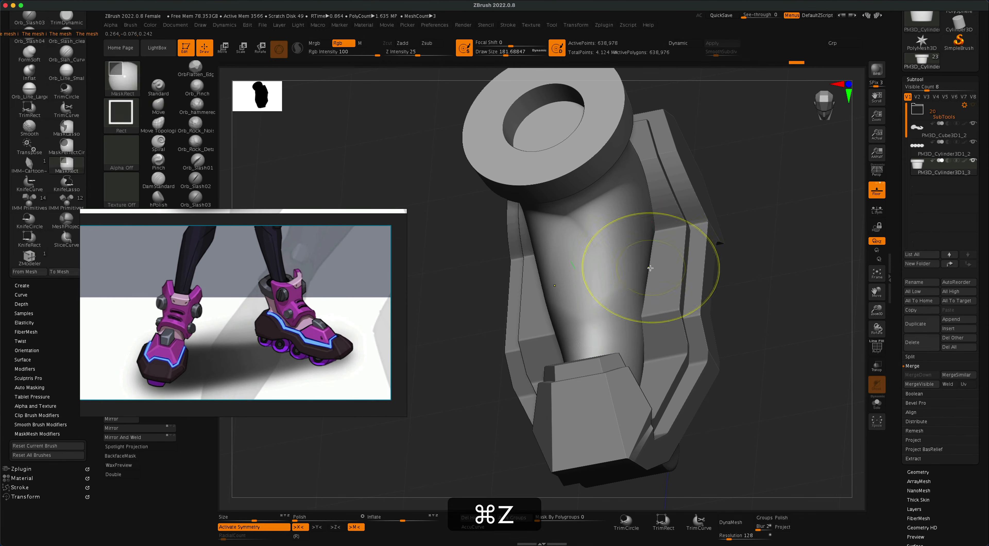
# Widen the sides of the foot with the Move brush so it fills the inside of the sole.
pyautogui.moveTo(649, 267); pyautogui.dragTo(664, 250)
pyautogui.moveTo(651, 302); pyautogui.dragTo(671, 303)
pyautogui.moveTo(647, 335); pyautogui.dragTo(664, 339)
pyautogui.moveTo(747, 346); pyautogui.dragTo(739, 401)
pyautogui.moveTo(653, 384); pyautogui.dragTo(705, 421)
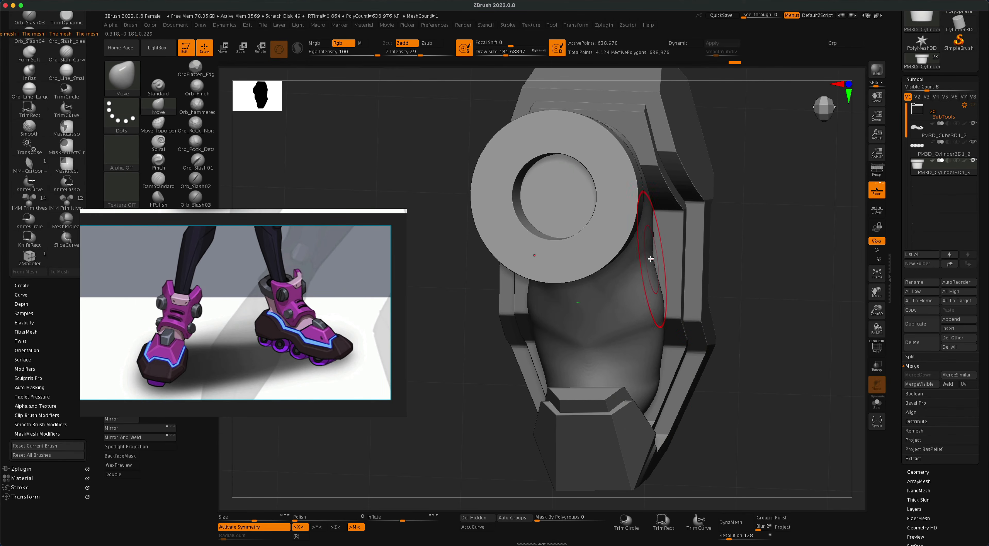
pyautogui.moveTo(651, 259); pyautogui.dragTo(693, 256)
pyautogui.moveTo(765, 365)
pyautogui.mouseDown()
pyautogui.moveTo(720, 373)
pyautogui.moveTo(702, 416)
pyautogui.moveTo(822, 347)
pyautogui.moveTo(698, 349)
pyautogui.mouseUp()
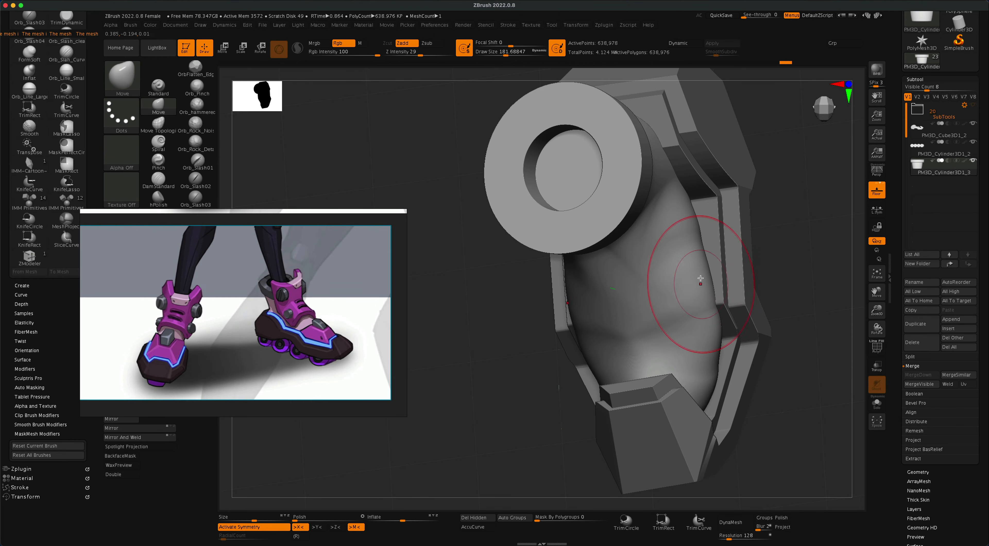
pyautogui.moveTo(700, 279)
pyautogui.mouseDown()
pyautogui.moveTo(716, 193)
pyautogui.moveTo(784, 214)
pyautogui.moveTo(729, 211)
pyautogui.mouseUp()
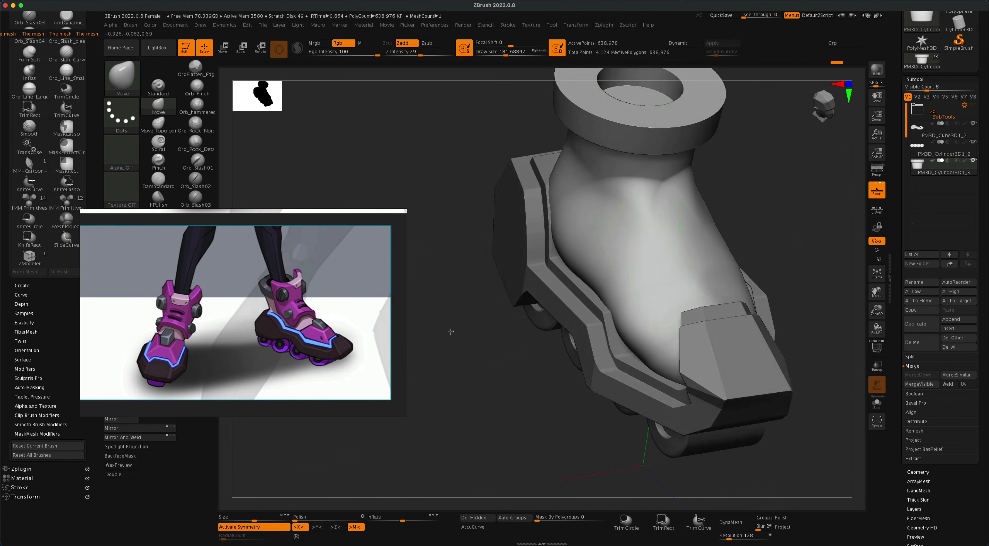
# Refine the boot's ankle and foot sides with the Move brush and check the whole skate in perspective.
pyautogui.moveTo(451, 331); pyautogui.dragTo(536, 275)
pyautogui.moveTo(706, 249)
pyautogui.mouseDown()
pyautogui.moveTo(640, 251)
pyautogui.moveTo(653, 241)
pyautogui.mouseUp()
pyautogui.moveTo(590, 357); pyautogui.dragTo(595, 359)
pyautogui.moveTo(648, 437)
pyautogui.mouseDown()
pyautogui.moveTo(667, 462)
pyautogui.moveTo(645, 428)
pyautogui.mouseUp()
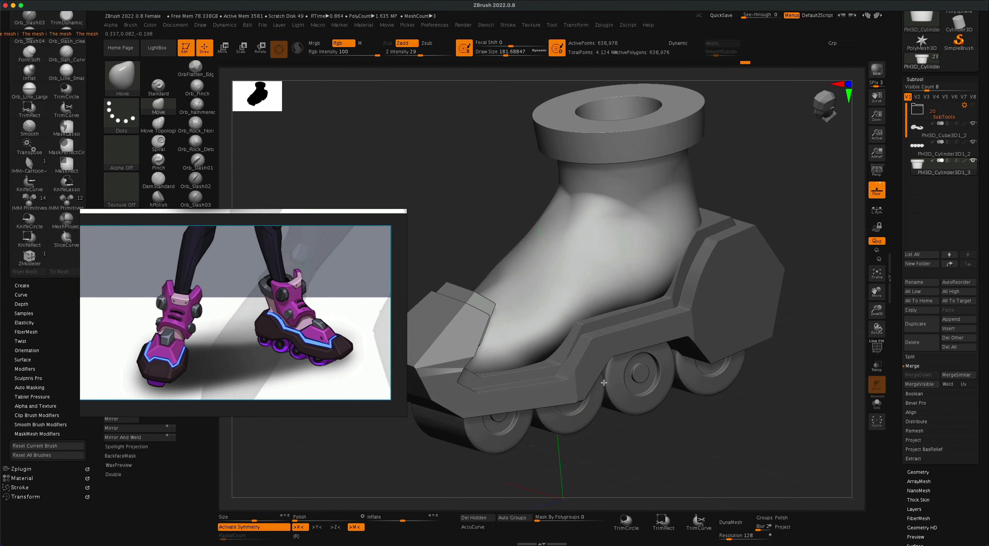
pyautogui.moveTo(553, 360); pyautogui.dragTo(575, 392)
pyautogui.moveTo(633, 410)
pyautogui.mouseDown()
pyautogui.moveTo(695, 448)
pyautogui.moveTo(684, 457)
pyautogui.moveTo(745, 375)
pyautogui.moveTo(712, 212)
pyautogui.moveTo(722, 193)
pyautogui.moveTo(770, 359)
pyautogui.moveTo(788, 386)
pyautogui.moveTo(661, 420)
pyautogui.moveTo(655, 393)
pyautogui.moveTo(794, 237)
pyautogui.mouseUp()
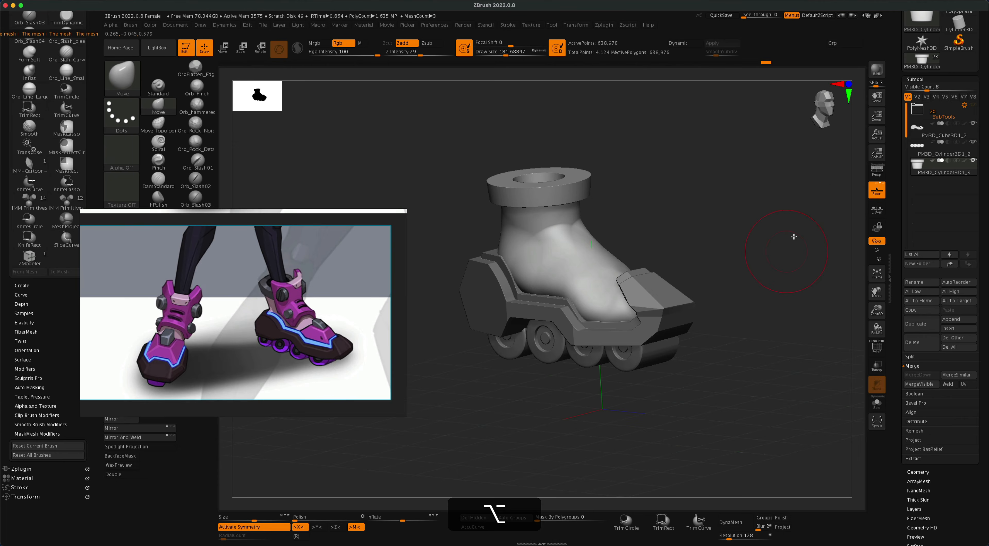
pyautogui.click(877, 173)
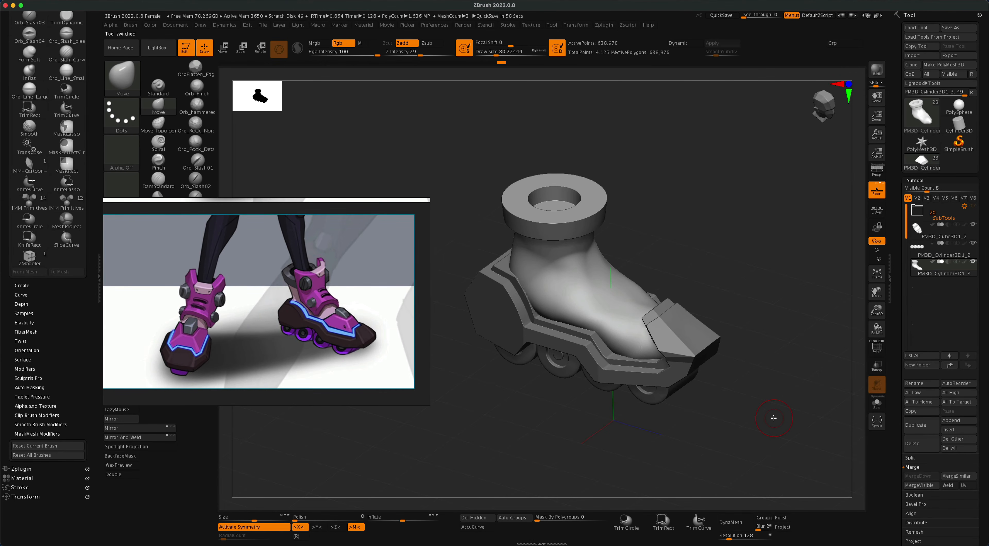
# Insert a Cube3D primitive as a new subtool.
pyautogui.moveTo(774, 418)
pyautogui.mouseDown()
pyautogui.moveTo(777, 400)
pyautogui.moveTo(774, 412)
pyautogui.mouseUp()
pyautogui.click(954, 430)
pyautogui.click(657, 421)
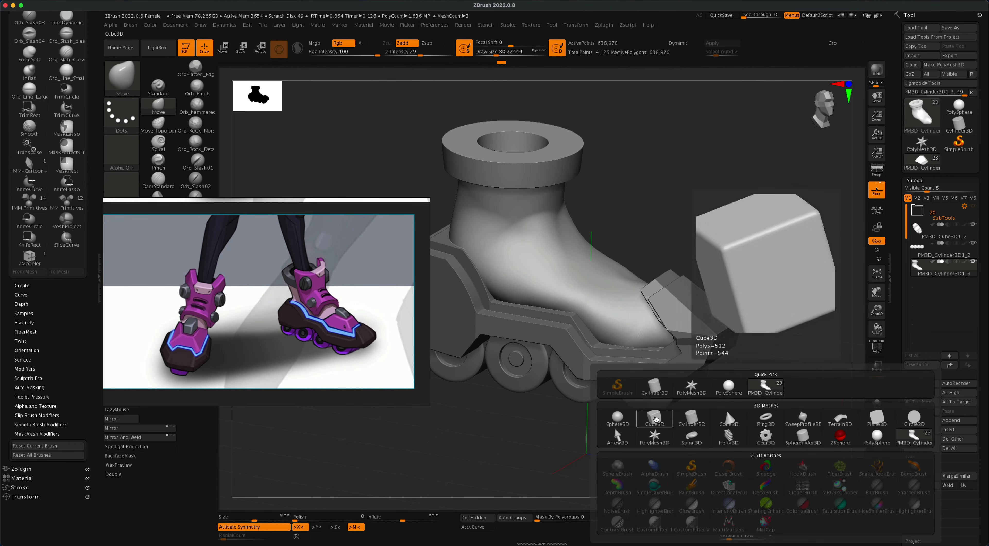
# Select the inserted cube, scale it down and move it in front of the skate's toe.
pyautogui.click(948, 290)
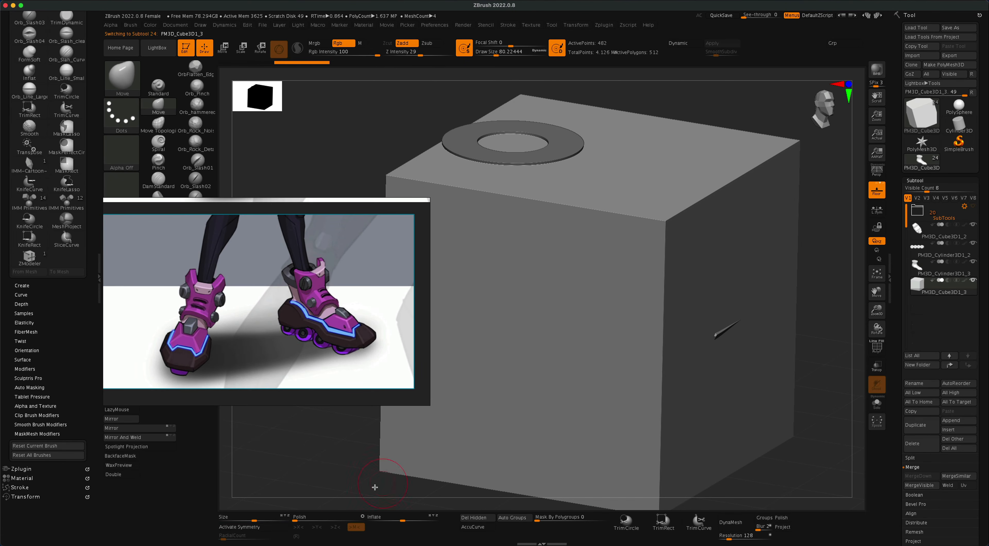
pyautogui.moveTo(253, 519); pyautogui.dragTo(204, 512)
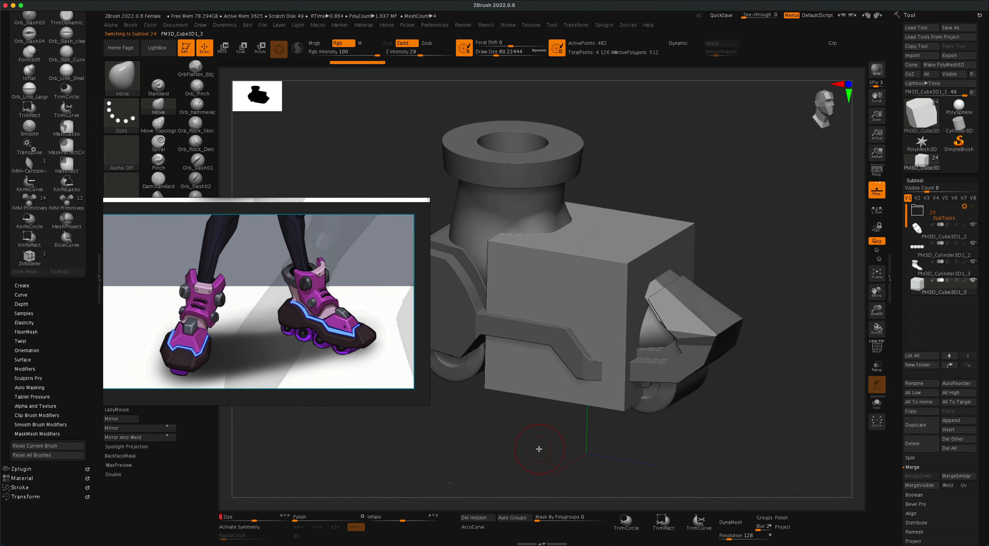
pyautogui.keyDown('shift'); pyautogui.moveTo(539, 450); pyautogui.dragTo(519, 443); pyautogui.keyUp('shift')
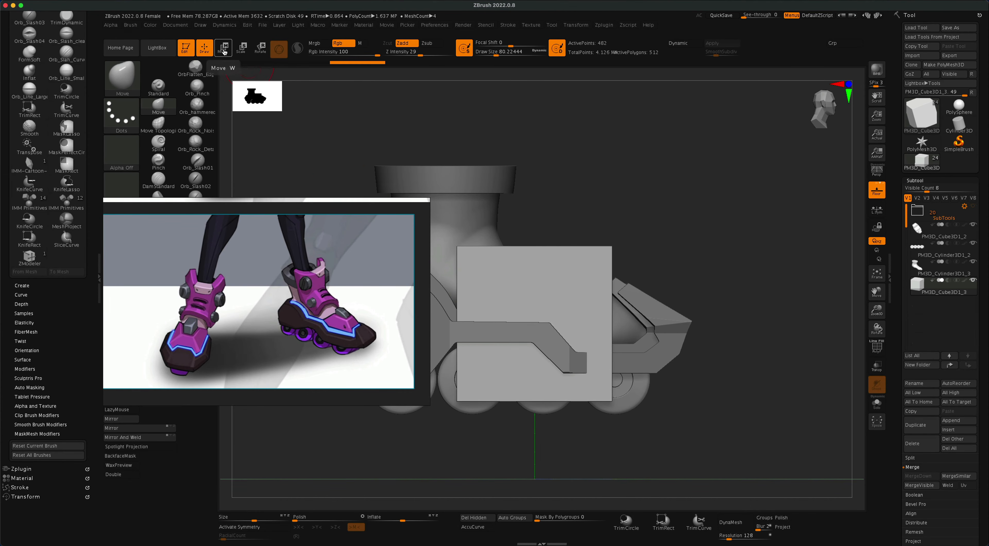
pyautogui.press('w')
pyautogui.moveTo(584, 323); pyautogui.dragTo(811, 325)
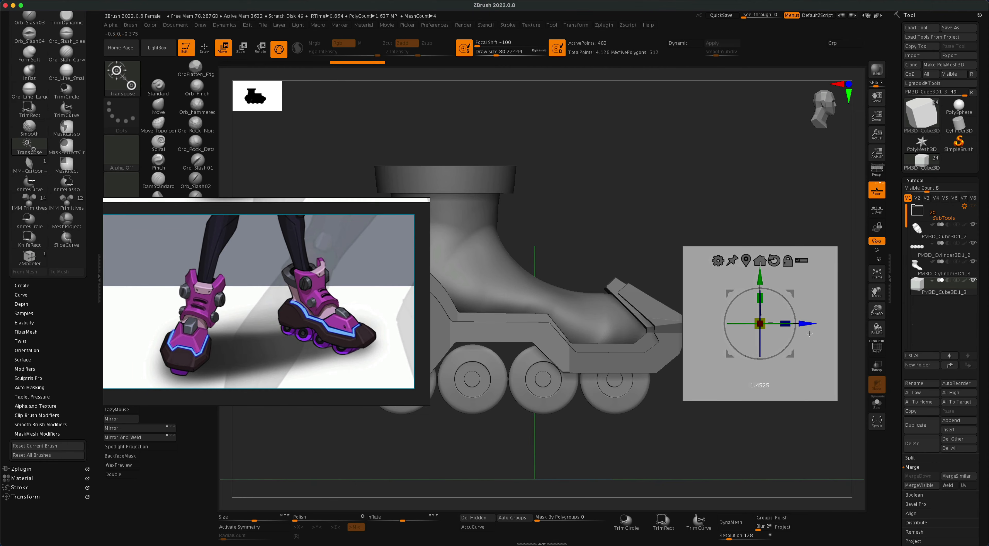
pyautogui.keyDown('alt'); pyautogui.moveTo(652, 244); pyautogui.dragTo(549, 229); pyautogui.keyUp('alt')
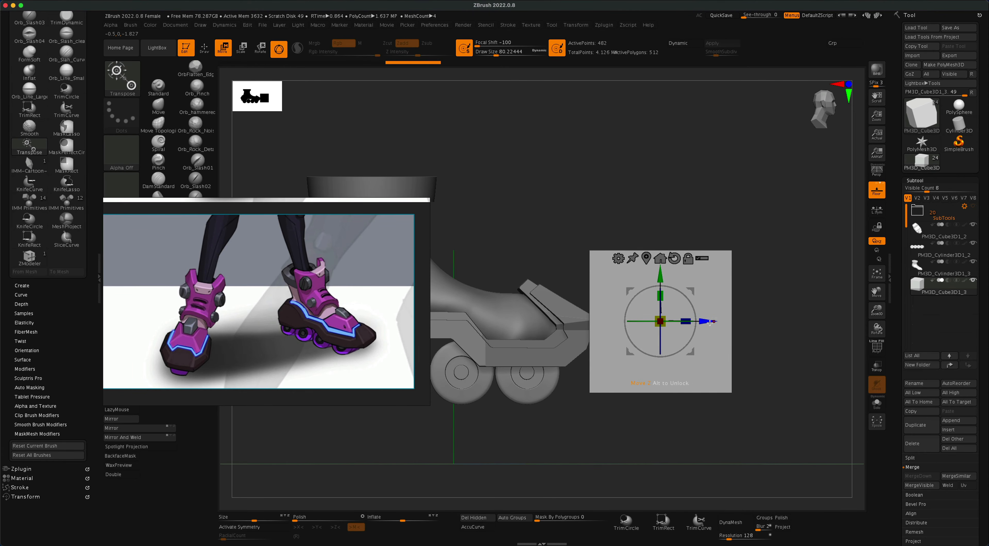
pyautogui.moveTo(709, 323)
pyautogui.mouseDown()
pyautogui.moveTo(738, 323)
pyautogui.moveTo(747, 366)
pyautogui.moveTo(808, 339)
pyautogui.moveTo(766, 351)
pyautogui.mouseUp()
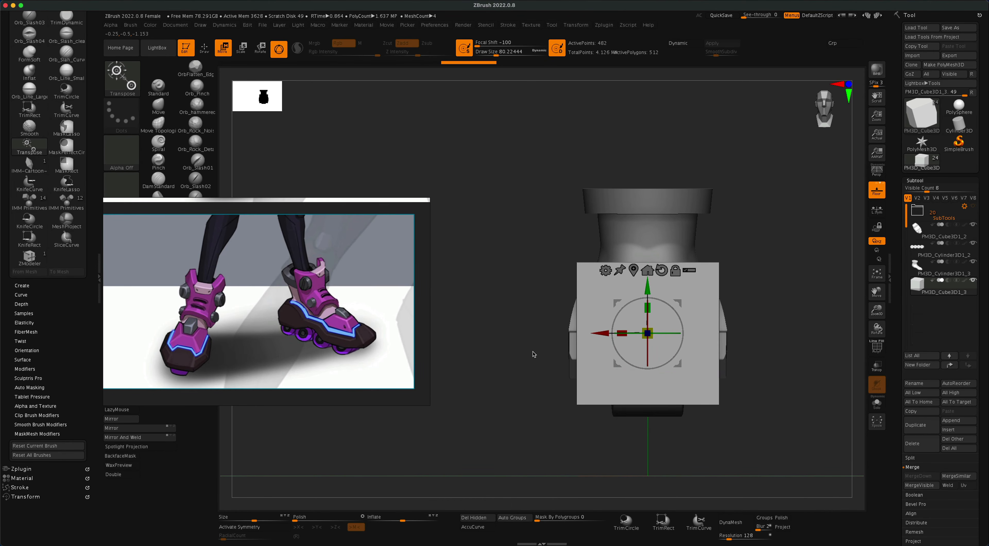
# Enable X symmetry and slice both sides of the cube to an upward taper with KnifeCurve.
pyautogui.press('x')
pyautogui.moveTo(583, 462)
pyautogui.keyDown('shift'); pyautogui.keyDown('super'); pyautogui.mouseDown()
pyautogui.moveTo(657, 184)
pyautogui.moveTo(642, 213)
pyautogui.moveTo(643, 194)
pyautogui.moveTo(645, 203)
pyautogui.mouseUp(); pyautogui.keyUp('super'); pyautogui.keyUp('shift')
pyautogui.press('space')
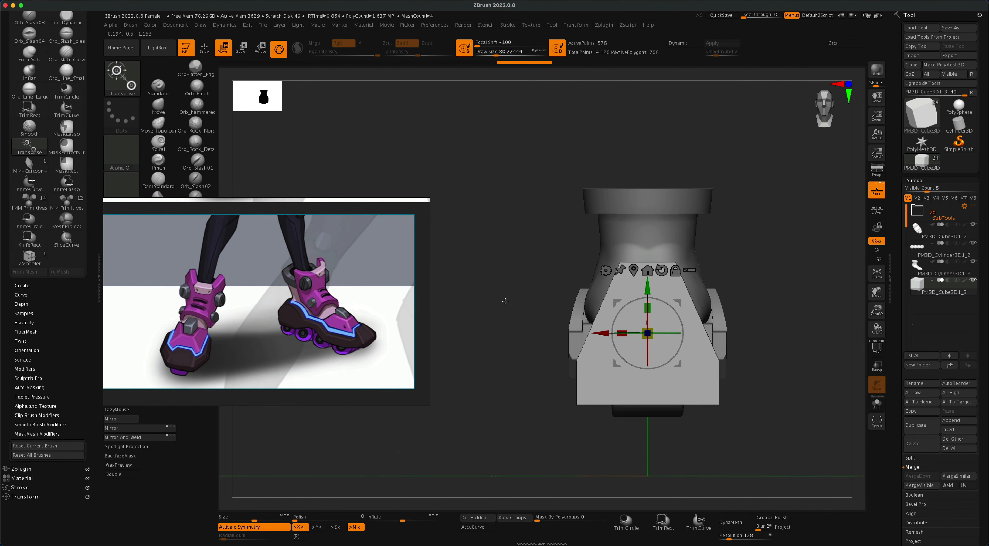
# Slice sloped front and back faces into the tapered cube with KnifeCurve and check its shape.
pyautogui.keyDown('shift'); pyautogui.moveTo(506, 302); pyautogui.dragTo(541, 310); pyautogui.keyUp('shift')
pyautogui.keyDown('shift'); pyautogui.keyDown('super'); pyautogui.moveTo(800, 402); pyautogui.dragTo(762, 458); pyautogui.keyUp('super'); pyautogui.keyUp('shift')
pyautogui.press('space')
pyautogui.press('space')
pyautogui.moveTo(500, 465)
pyautogui.keyDown('shift'); pyautogui.keyDown('super'); pyautogui.mouseDown()
pyautogui.moveTo(662, 162)
pyautogui.moveTo(656, 211)
pyautogui.mouseUp(); pyautogui.keyUp('super'); pyautogui.keyUp('shift')
pyautogui.moveTo(657, 210); pyautogui.dragTo(727, 241)
pyautogui.moveTo(731, 245); pyautogui.dragTo(783, 285)
pyautogui.moveTo(671, 339); pyautogui.dragTo(757, 271)
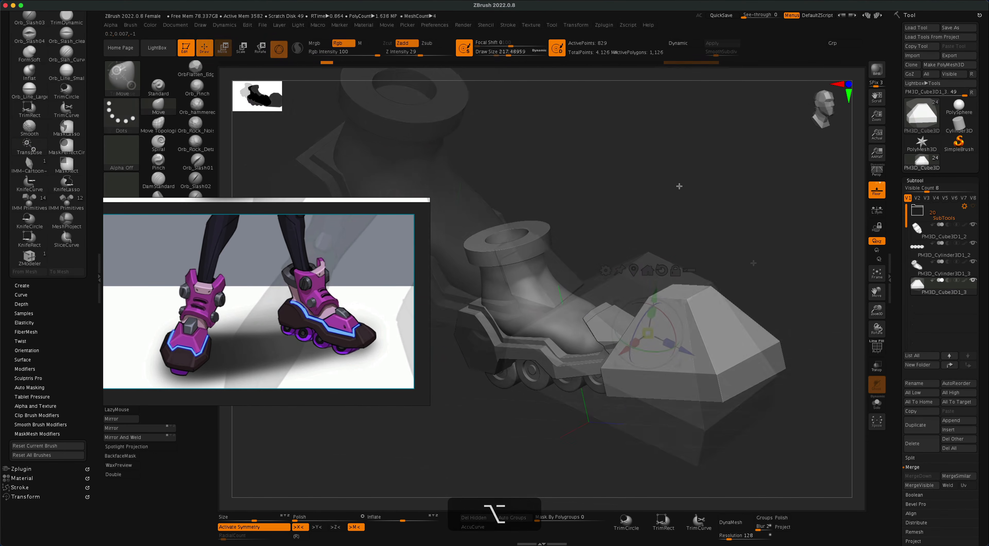
pyautogui.moveTo(729, 231); pyautogui.dragTo(636, 220)
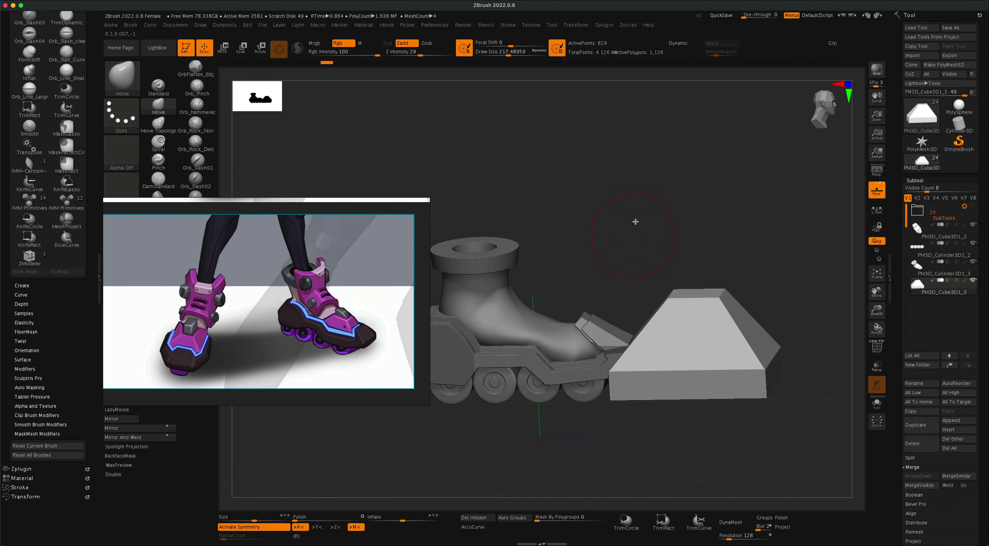
# Hide the boot and move the tapered block back onto the front of the sole.
pyautogui.keyDown('alt'); pyautogui.click(573, 315); pyautogui.keyUp('alt')
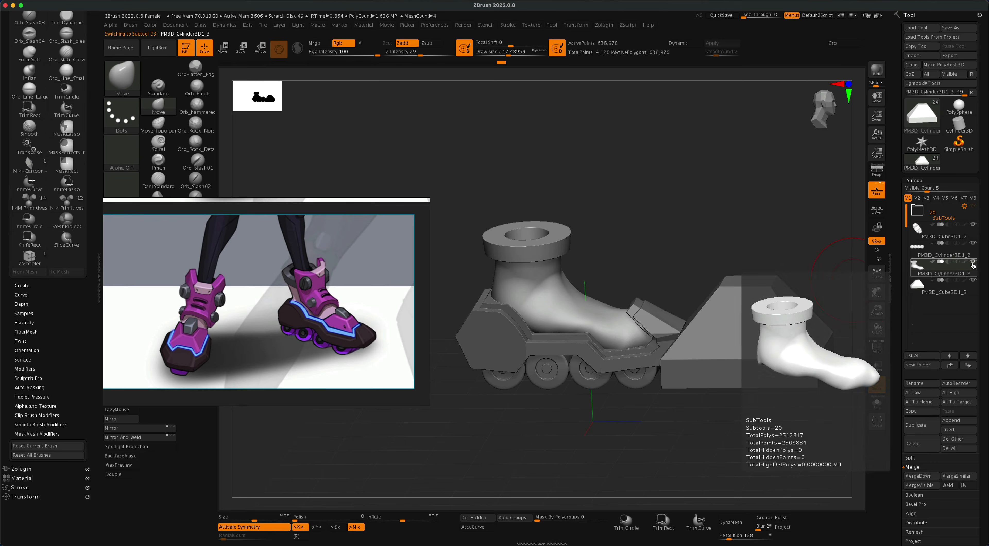
pyautogui.click(972, 290)
pyautogui.keyDown('alt'); pyautogui.moveTo(737, 234); pyautogui.dragTo(725, 228); pyautogui.keyUp('alt')
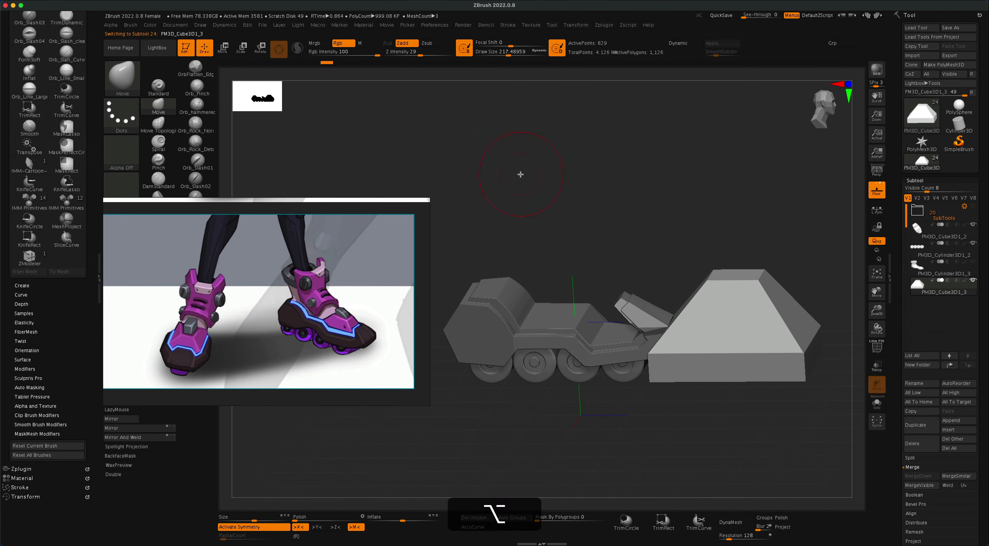
pyautogui.click(223, 48)
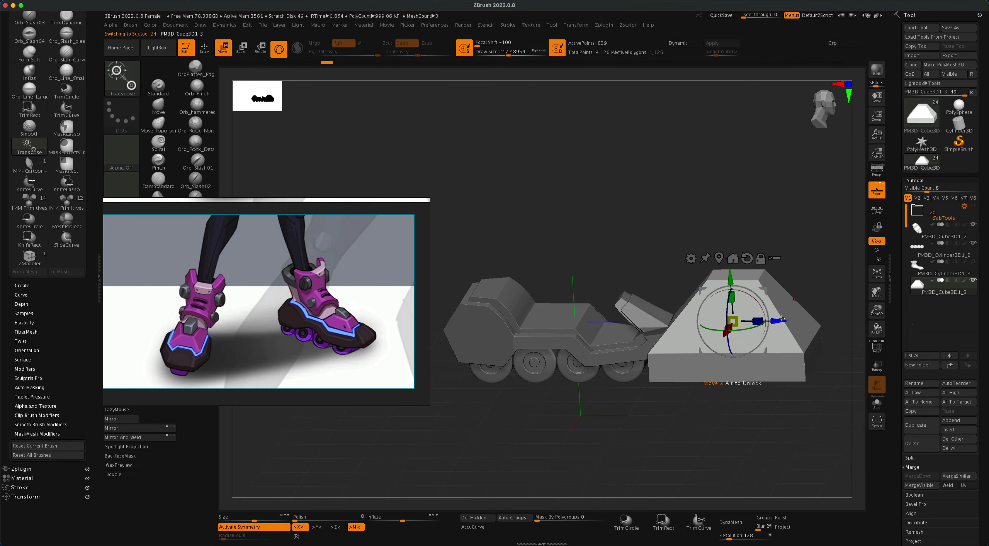
pyautogui.moveTo(782, 318); pyautogui.dragTo(687, 320)
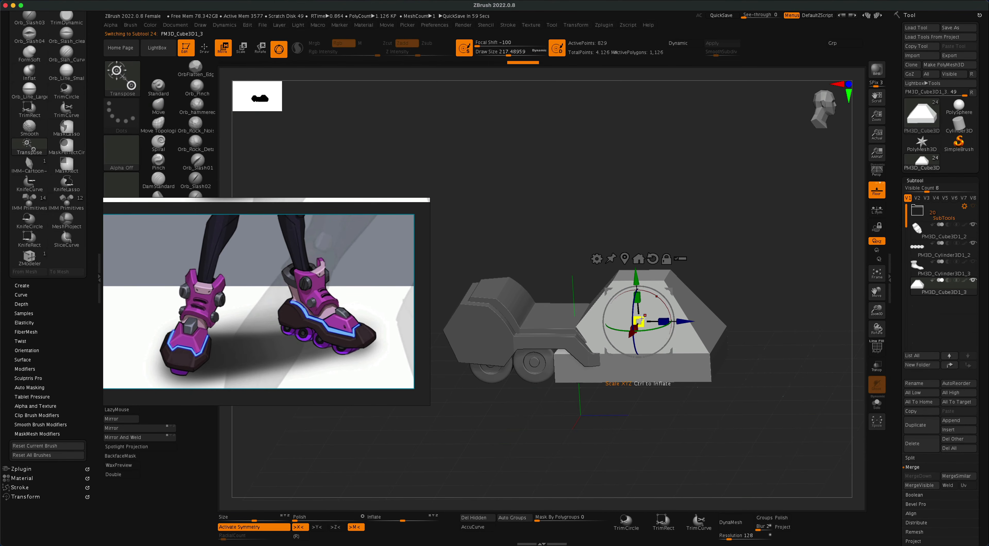
pyautogui.keyDown('alt'); pyautogui.moveTo(739, 366); pyautogui.dragTo(796, 395); pyautogui.keyUp('alt')
pyautogui.moveTo(713, 310); pyautogui.dragTo(626, 301)
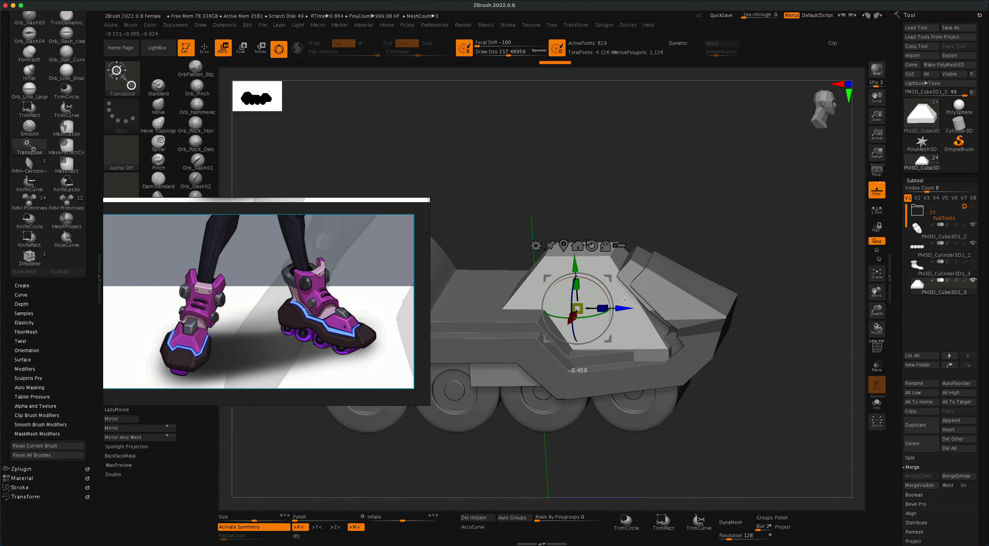
# Scale the tapered block about 1.6 times wider across the sole.
pyautogui.moveTo(625, 299); pyautogui.dragTo(749, 402, button='right')
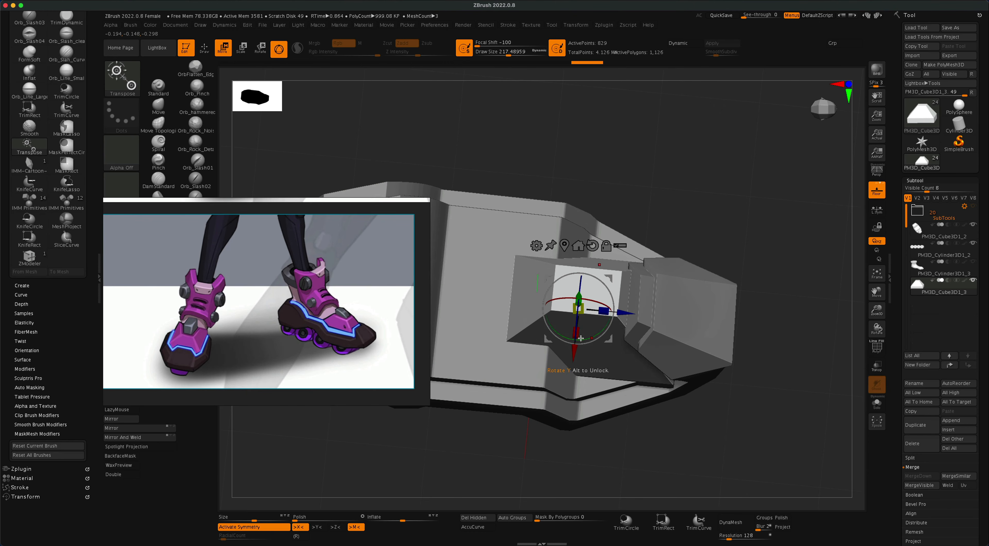
pyautogui.moveTo(579, 351); pyautogui.dragTo(580, 367)
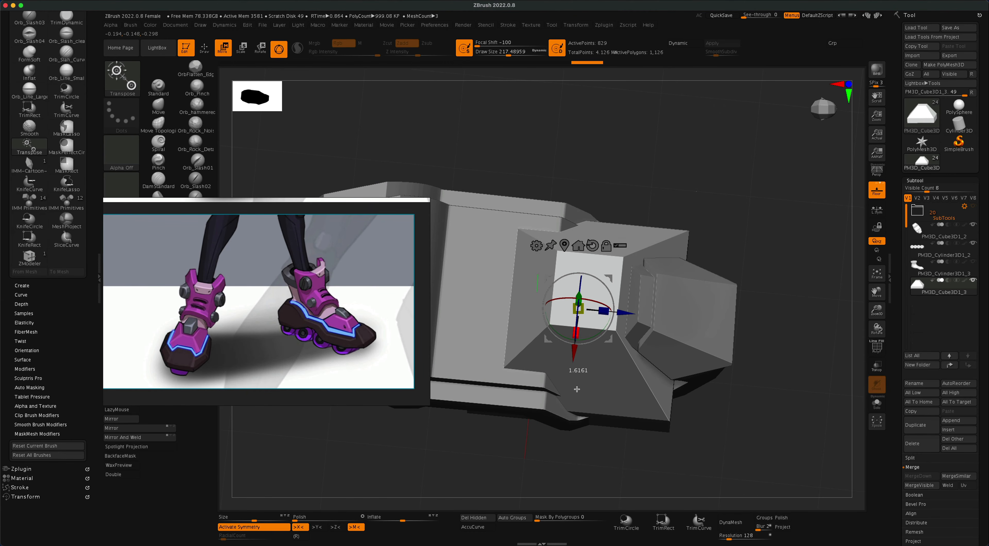
pyautogui.moveTo(761, 390); pyautogui.dragTo(791, 361, button='right')
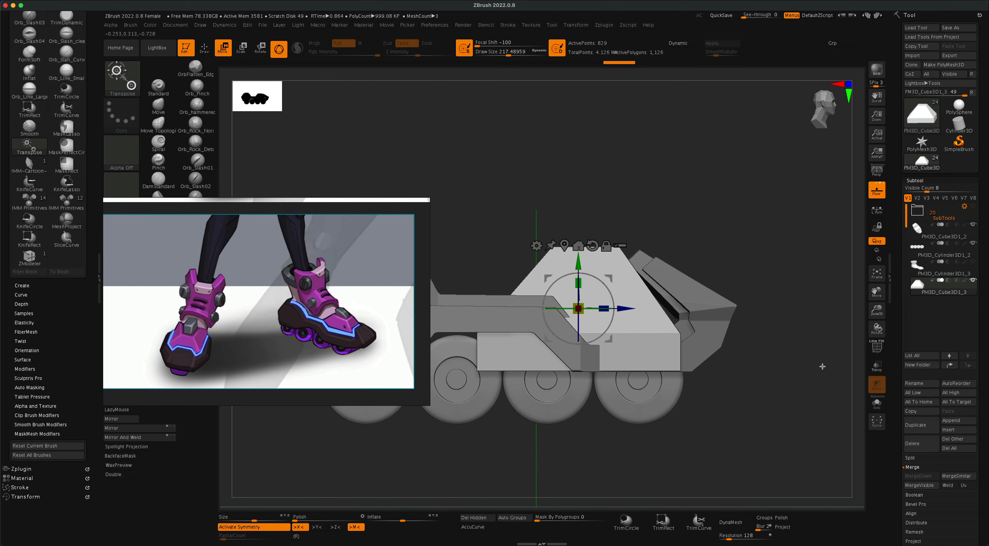
# Trim the toe block's lower edges and side corners with KnifeCurve so it fits inside the sole.
pyautogui.press('shift+super')
pyautogui.keyDown('shift'); pyautogui.keyDown('super'); pyautogui.moveTo(422, 371); pyautogui.dragTo(420, 333); pyautogui.keyUp('super'); pyautogui.keyUp('shift')
pyautogui.moveTo(762, 395)
pyautogui.mouseDown()
pyautogui.moveTo(758, 431)
pyautogui.moveTo(723, 440)
pyautogui.moveTo(736, 442)
pyautogui.moveTo(721, 446)
pyautogui.moveTo(728, 433)
pyautogui.moveTo(718, 415)
pyautogui.moveTo(741, 437)
pyautogui.moveTo(736, 447)
pyautogui.moveTo(750, 437)
pyautogui.moveTo(748, 452)
pyautogui.moveTo(331, 424)
pyautogui.moveTo(346, 360)
pyautogui.mouseUp()
pyautogui.press('space')
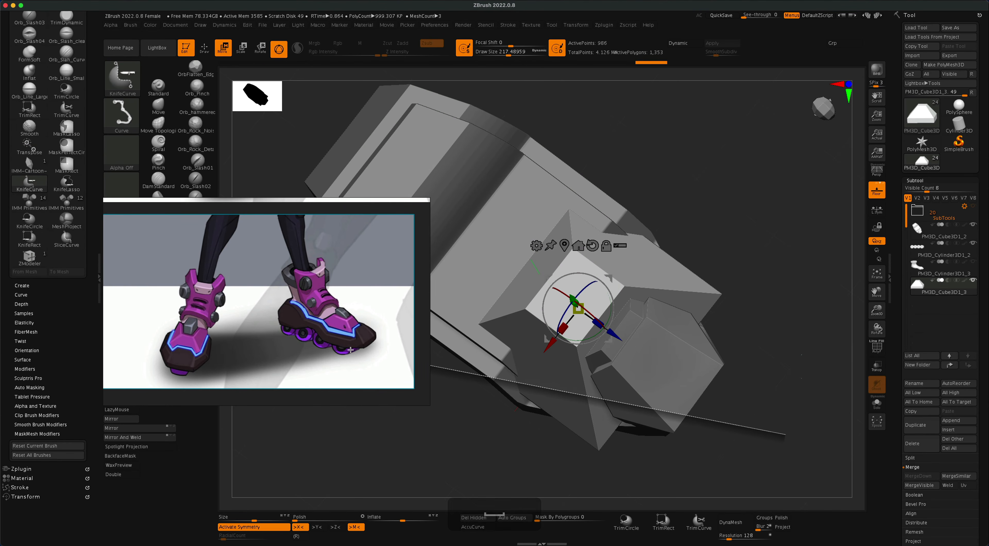
pyautogui.moveTo(743, 452)
pyautogui.keyDown('shift'); pyautogui.keyDown('super'); pyautogui.mouseDown()
pyautogui.moveTo(377, 363)
pyautogui.moveTo(381, 339)
pyautogui.mouseUp(); pyautogui.keyUp('super'); pyautogui.keyUp('shift')
pyautogui.moveTo(755, 440)
pyautogui.mouseDown()
pyautogui.moveTo(761, 375)
pyautogui.moveTo(778, 385)
pyautogui.moveTo(747, 401)
pyautogui.moveTo(751, 430)
pyautogui.moveTo(744, 419)
pyautogui.moveTo(762, 359)
pyautogui.moveTo(751, 358)
pyautogui.moveTo(756, 392)
pyautogui.mouseUp()
# Reshape the toe block with a large Move brush so it follows the sole and the toe guard.
pyautogui.click(164, 108)
pyautogui.press('s')
pyautogui.moveTo(685, 189); pyautogui.dragTo(695, 190)
pyautogui.press('s')
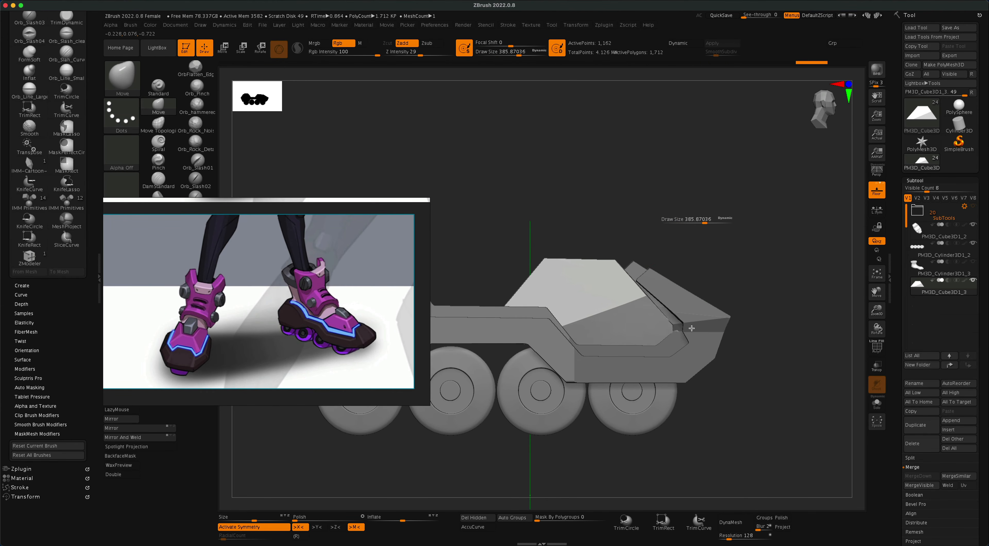
pyautogui.moveTo(779, 362); pyautogui.dragTo(615, 258)
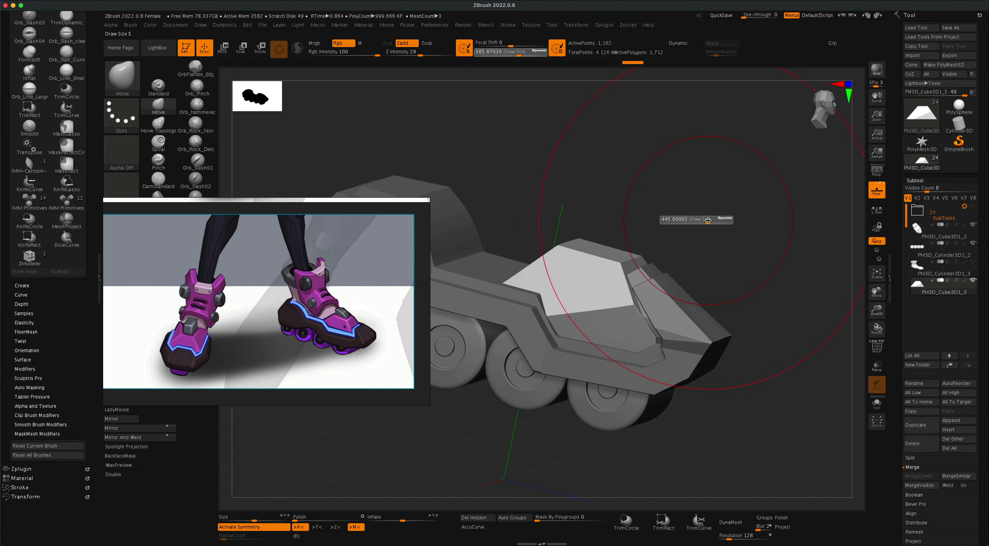
pyautogui.moveTo(708, 220); pyautogui.dragTo(711, 221)
pyautogui.moveTo(596, 231)
pyautogui.mouseDown()
pyautogui.moveTo(702, 248)
pyautogui.moveTo(688, 226)
pyautogui.moveTo(593, 340)
pyautogui.moveTo(713, 288)
pyautogui.moveTo(740, 282)
pyautogui.moveTo(742, 294)
pyautogui.moveTo(732, 240)
pyautogui.moveTo(735, 347)
pyautogui.moveTo(711, 353)
pyautogui.moveTo(723, 345)
pyautogui.mouseUp()
pyautogui.press('s')
pyautogui.press('s')
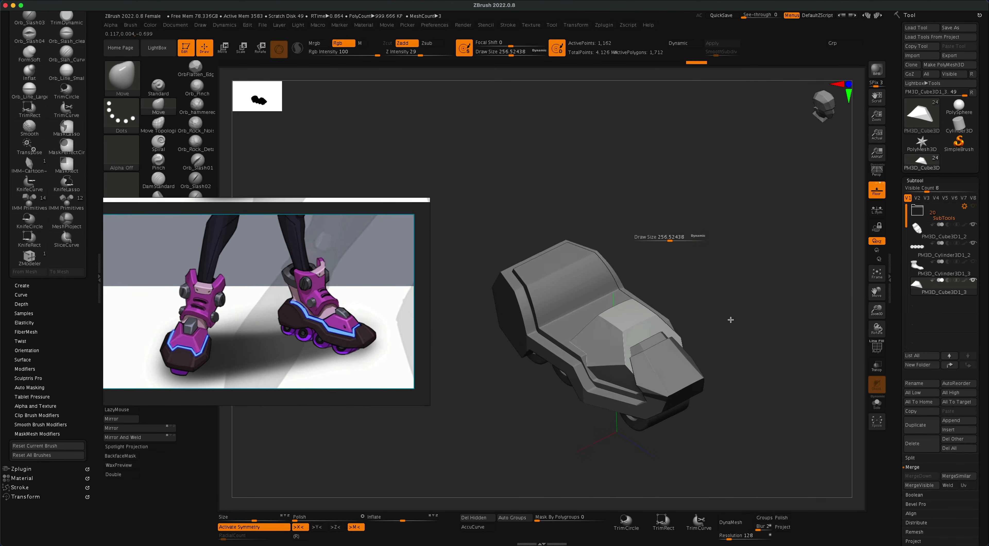
# Slice the toe block's outer faces and rear edge at an angle with KnifeCurve and unhide the boot.
pyautogui.moveTo(737, 306)
pyautogui.mouseDown()
pyautogui.moveTo(790, 302)
pyautogui.moveTo(762, 274)
pyautogui.moveTo(503, 276)
pyautogui.mouseUp()
pyautogui.moveTo(845, 324)
pyautogui.keyDown('shift'); pyautogui.keyDown('super'); pyautogui.mouseDown()
pyautogui.moveTo(728, 273)
pyautogui.moveTo(773, 281)
pyautogui.moveTo(759, 296)
pyautogui.mouseUp(); pyautogui.keyUp('super'); pyautogui.keyUp('shift')
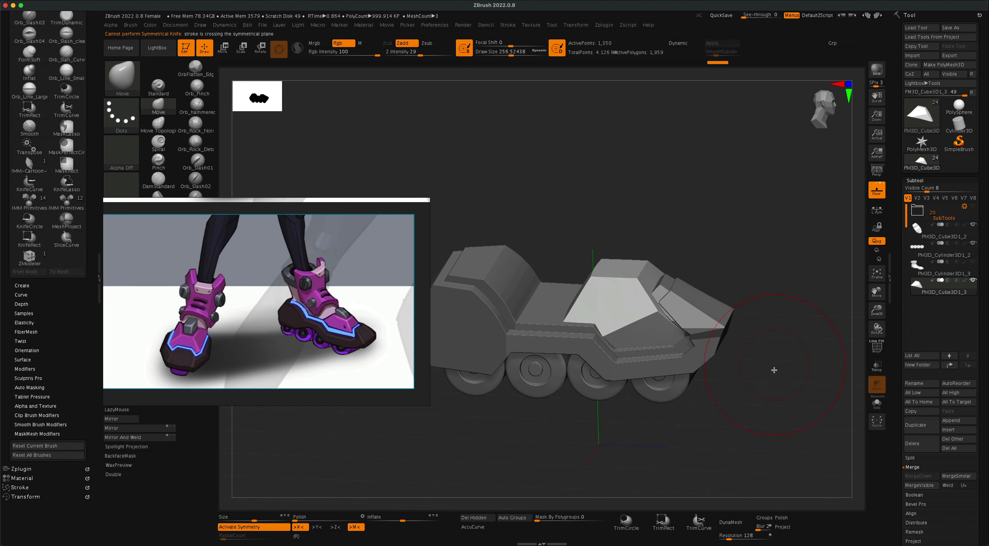
pyautogui.moveTo(772, 371); pyautogui.dragTo(777, 353)
pyautogui.keyDown('shift'); pyautogui.keyDown('super'); pyautogui.moveTo(509, 449); pyautogui.dragTo(554, 333); pyautogui.keyUp('super'); pyautogui.keyUp('shift')
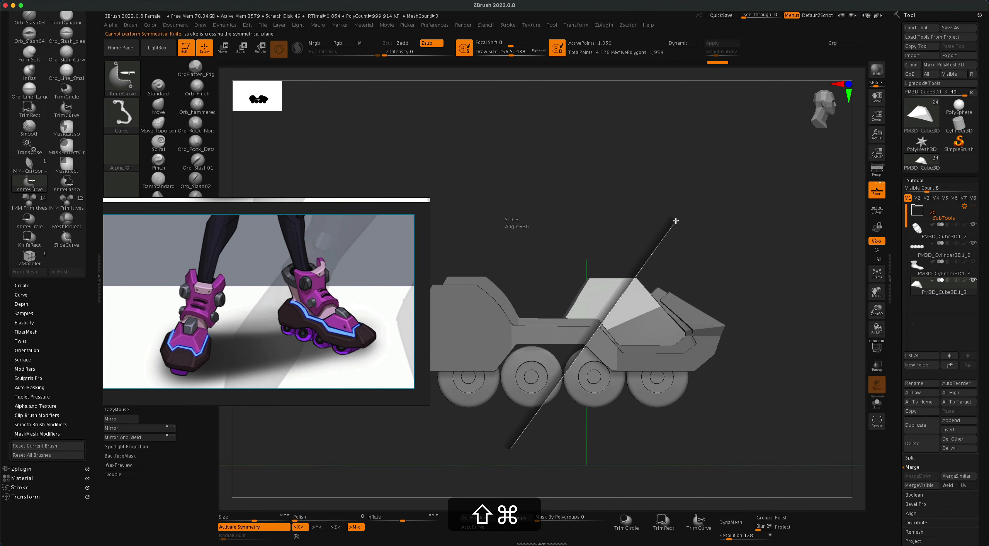
pyautogui.moveTo(676, 220)
pyautogui.keyDown('shift'); pyautogui.keyDown('super'); pyautogui.mouseDown()
pyautogui.moveTo(622, 227)
pyautogui.moveTo(749, 262)
pyautogui.moveTo(708, 258)
pyautogui.moveTo(751, 319)
pyautogui.moveTo(735, 250)
pyautogui.moveTo(808, 254)
pyautogui.moveTo(771, 242)
pyautogui.mouseUp(); pyautogui.keyUp('super'); pyautogui.keyUp('shift')
pyautogui.click(973, 262)
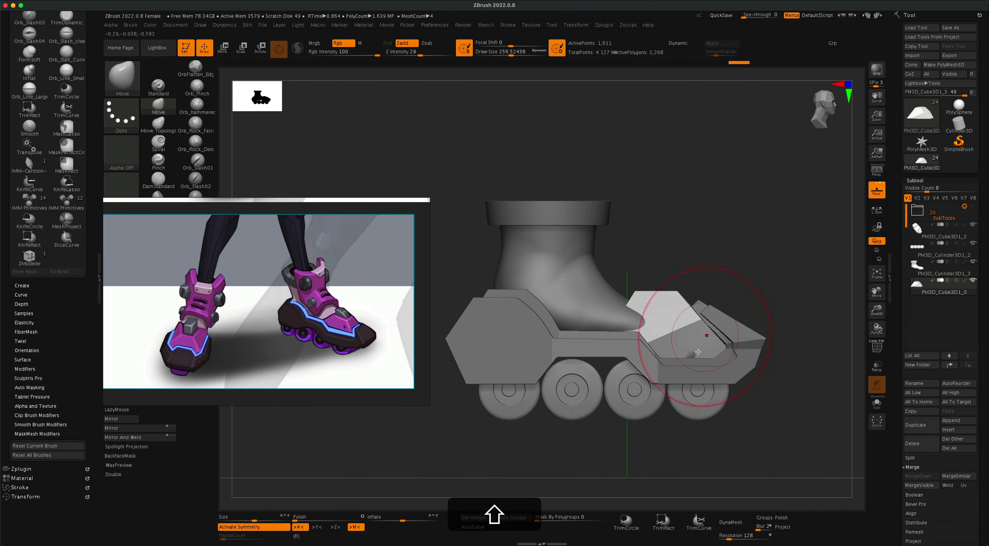
pyautogui.moveTo(702, 233)
pyautogui.keyDown('shift'); pyautogui.keyDown('super'); pyautogui.mouseDown()
pyautogui.moveTo(604, 465)
pyautogui.moveTo(701, 458)
pyautogui.moveTo(797, 388)
pyautogui.mouseUp(); pyautogui.keyUp('super'); pyautogui.keyUp('shift')
# Select the boot, delete its lower subdivision levels and slice off the toes behind the toe block with KnifeCurve.
pyautogui.keyDown('alt'); pyautogui.click(611, 310); pyautogui.keyUp('alt')
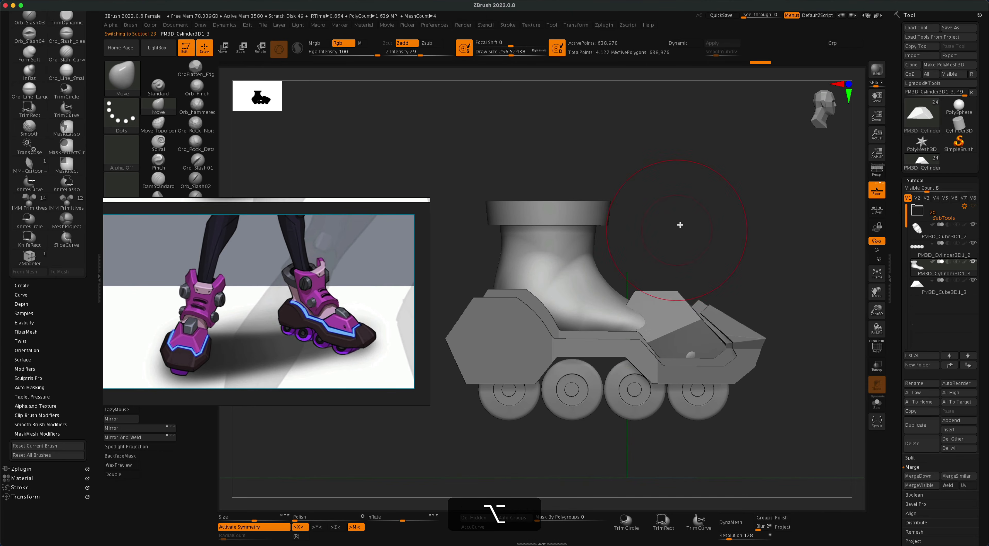
pyautogui.moveTo(684, 206)
pyautogui.keyDown('shift'); pyautogui.keyDown('super'); pyautogui.mouseDown()
pyautogui.moveTo(570, 489)
pyautogui.moveTo(519, 488)
pyautogui.mouseUp(); pyautogui.keyUp('super'); pyautogui.keyUp('shift')
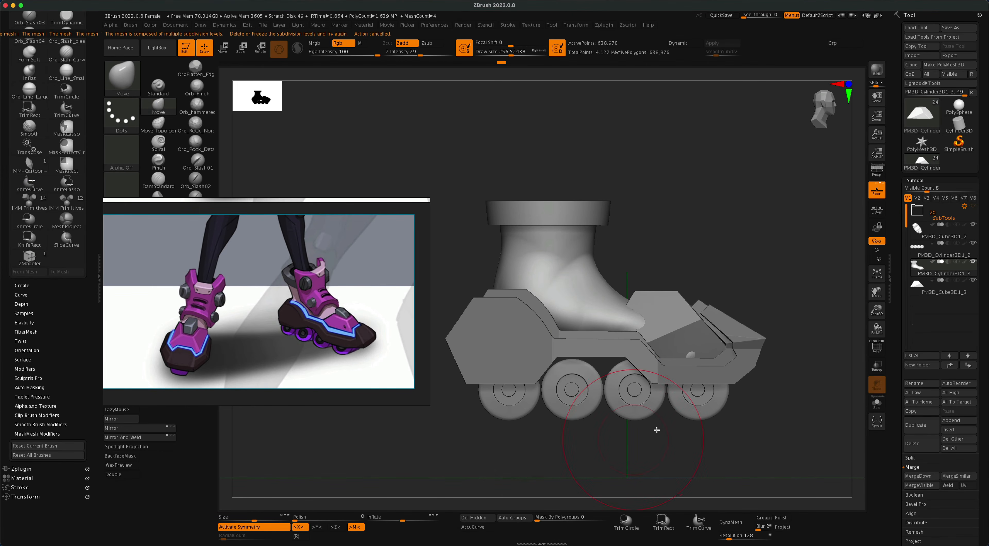
pyautogui.moveTo(983, 489); pyautogui.dragTo(987, 259)
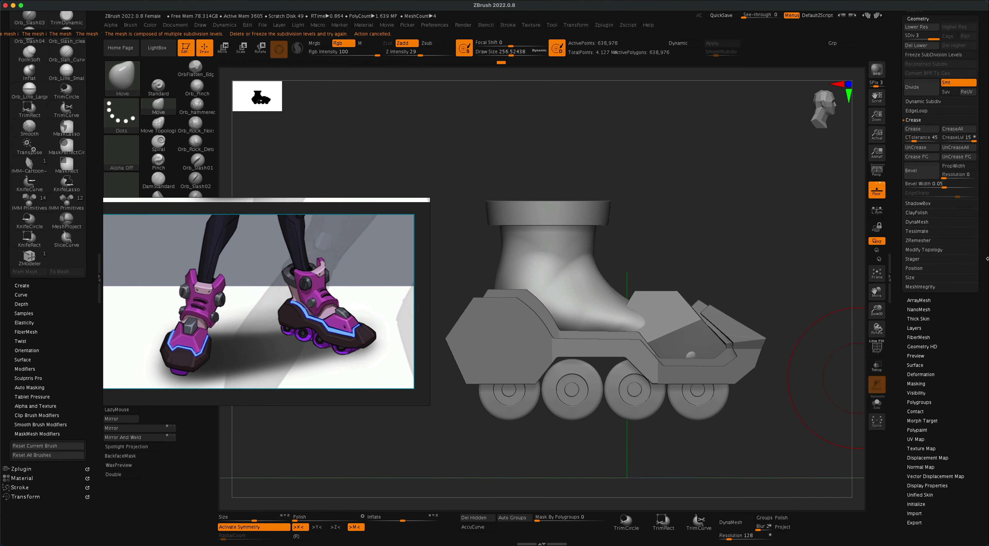
pyautogui.click(916, 46)
pyautogui.moveTo(748, 195)
pyautogui.keyDown('shift'); pyautogui.keyDown('super'); pyautogui.mouseDown()
pyautogui.moveTo(599, 511)
pyautogui.moveTo(548, 482)
pyautogui.mouseUp(); pyautogui.keyUp('super'); pyautogui.keyUp('shift')
pyautogui.moveTo(697, 163)
pyautogui.keyDown('shift'); pyautogui.keyDown('super'); pyautogui.mouseDown()
pyautogui.moveTo(606, 528)
pyautogui.moveTo(577, 528)
pyautogui.moveTo(541, 482)
pyautogui.mouseUp(); pyautogui.keyUp('super'); pyautogui.keyUp('shift')
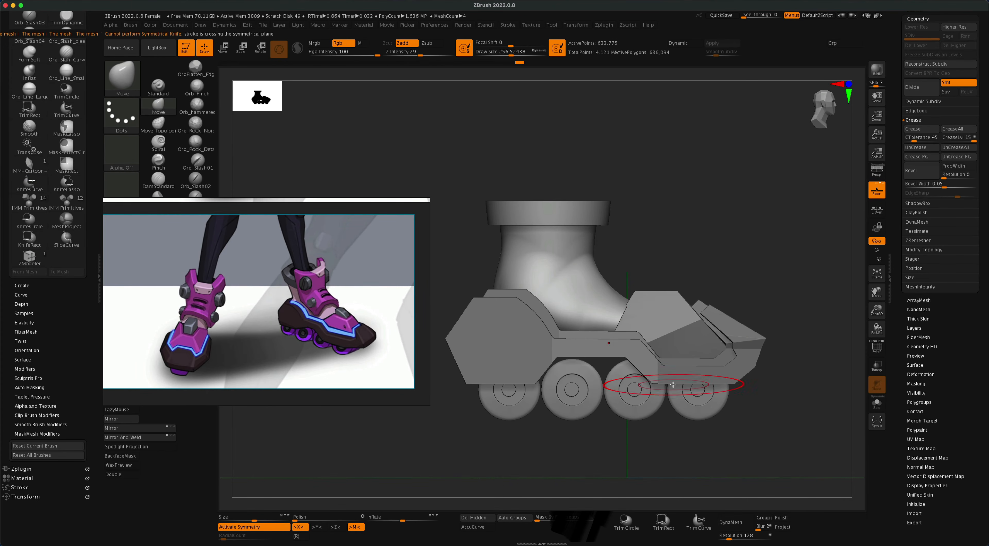
# Refine the boot's foot sides and ankle with a smaller Move brush and check the skate in perspective.
pyautogui.moveTo(758, 289)
pyautogui.mouseDown()
pyautogui.moveTo(735, 318)
pyautogui.moveTo(703, 307)
pyautogui.moveTo(634, 253)
pyautogui.mouseUp()
pyautogui.moveTo(336, 151); pyautogui.dragTo(331, 151)
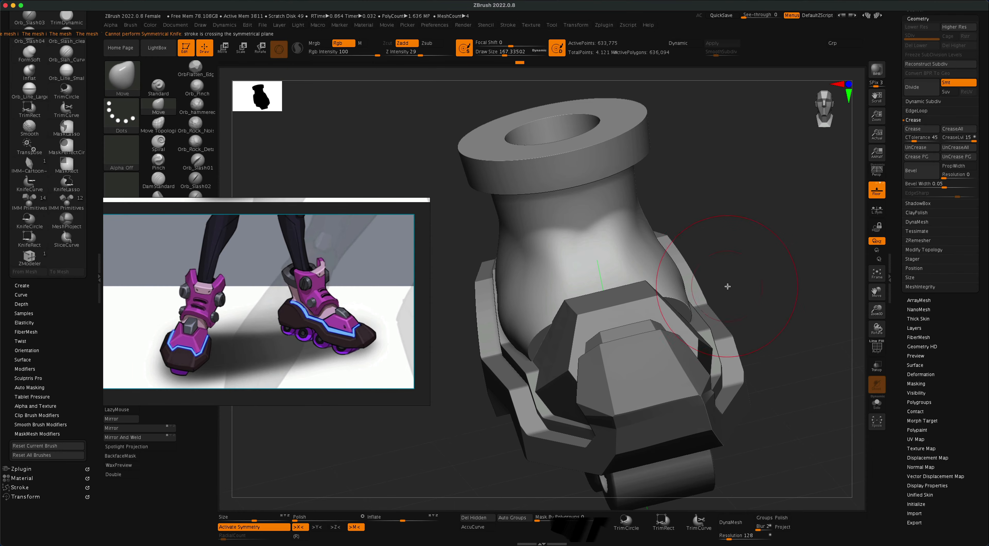
pyautogui.moveTo(787, 285); pyautogui.dragTo(681, 312)
pyautogui.moveTo(639, 335); pyautogui.dragTo(668, 318)
pyautogui.press('s')
pyautogui.moveTo(763, 296); pyautogui.dragTo(758, 295)
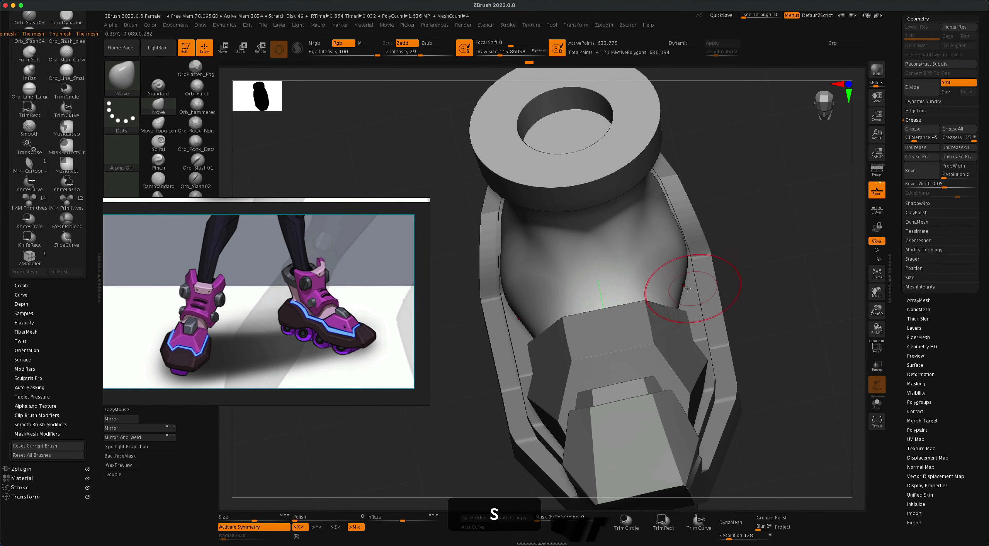
pyautogui.moveTo(686, 295)
pyautogui.mouseDown()
pyautogui.moveTo(777, 306)
pyautogui.moveTo(788, 295)
pyautogui.moveTo(765, 206)
pyautogui.moveTo(708, 306)
pyautogui.moveTo(749, 245)
pyautogui.moveTo(746, 229)
pyautogui.moveTo(709, 371)
pyautogui.moveTo(587, 305)
pyautogui.moveTo(523, 243)
pyautogui.moveTo(534, 249)
pyautogui.moveTo(490, 229)
pyautogui.mouseUp()
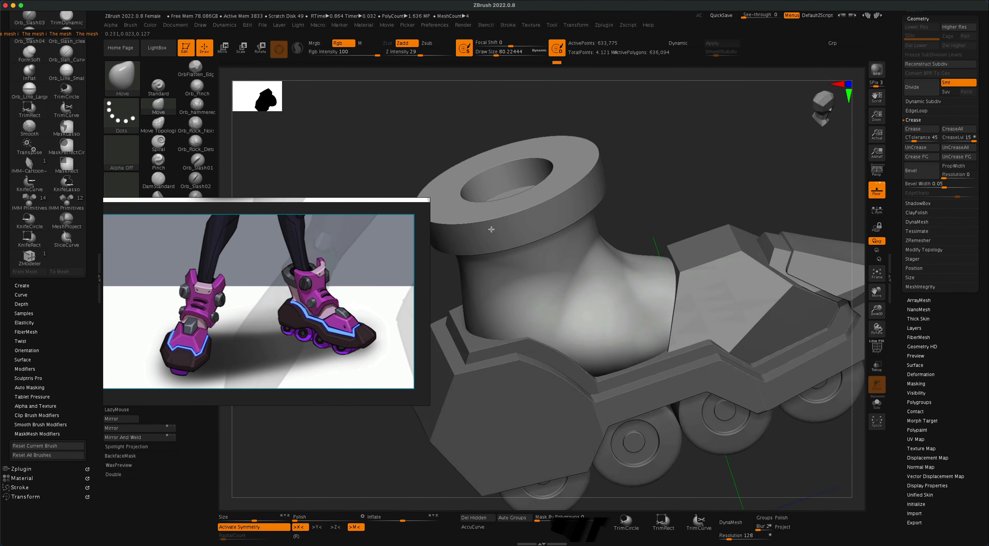
pyautogui.moveTo(779, 456)
pyautogui.mouseDown()
pyautogui.moveTo(752, 421)
pyautogui.moveTo(738, 447)
pyautogui.moveTo(723, 447)
pyautogui.moveTo(762, 425)
pyautogui.moveTo(755, 432)
pyautogui.mouseUp()
pyautogui.click(874, 175)
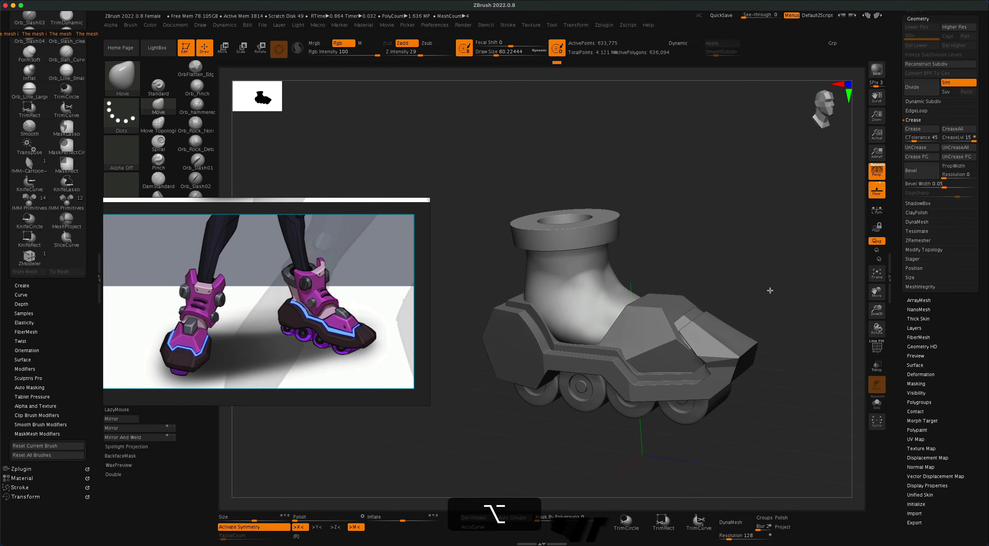
pyautogui.keyDown('alt'); pyautogui.moveTo(704, 238); pyautogui.dragTo(752, 241); pyautogui.keyUp('alt')
# Save the tool as SciFiGirl.ztl, replacing the existing file.
pyautogui.scroll(5, 982, 165)
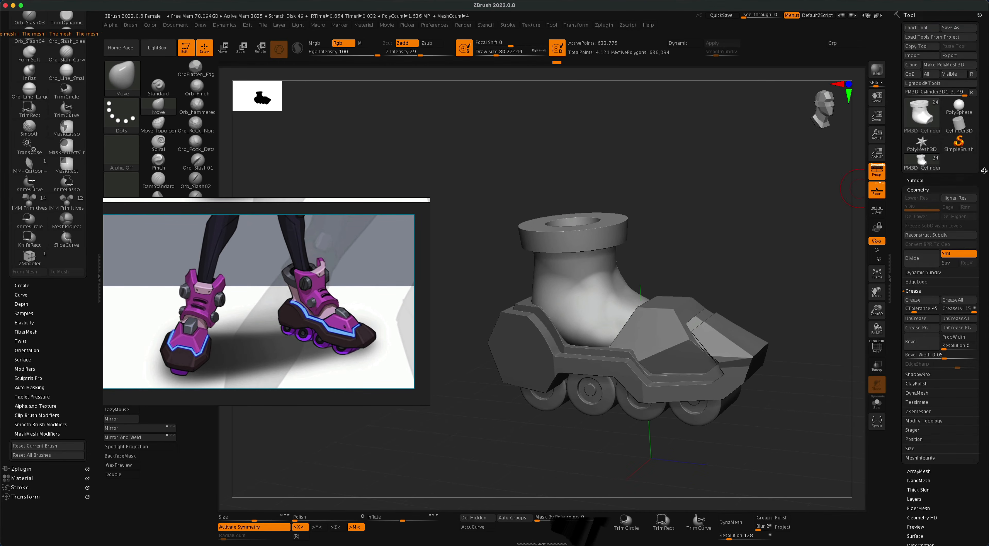
pyautogui.click(968, 28)
pyautogui.click(676, 421)
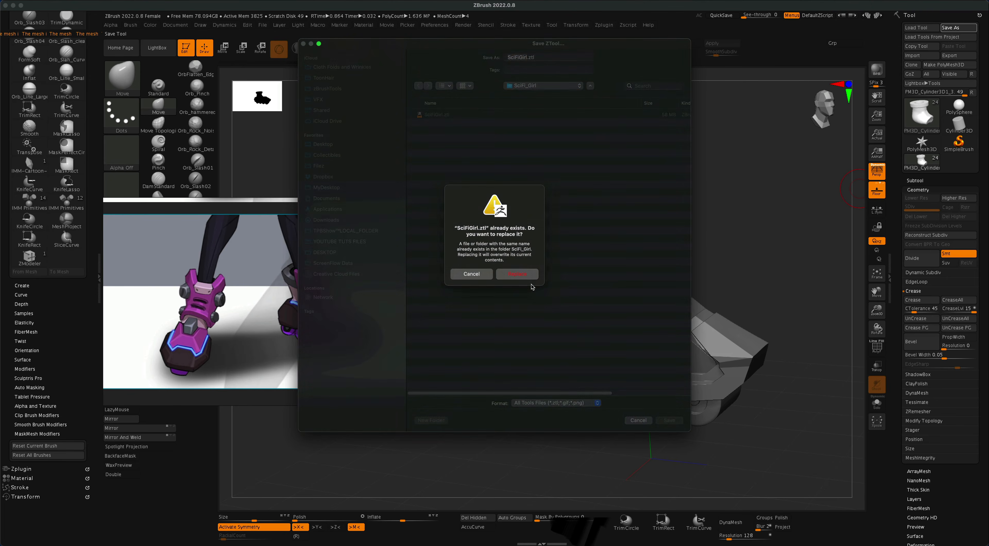
pyautogui.click(534, 288)
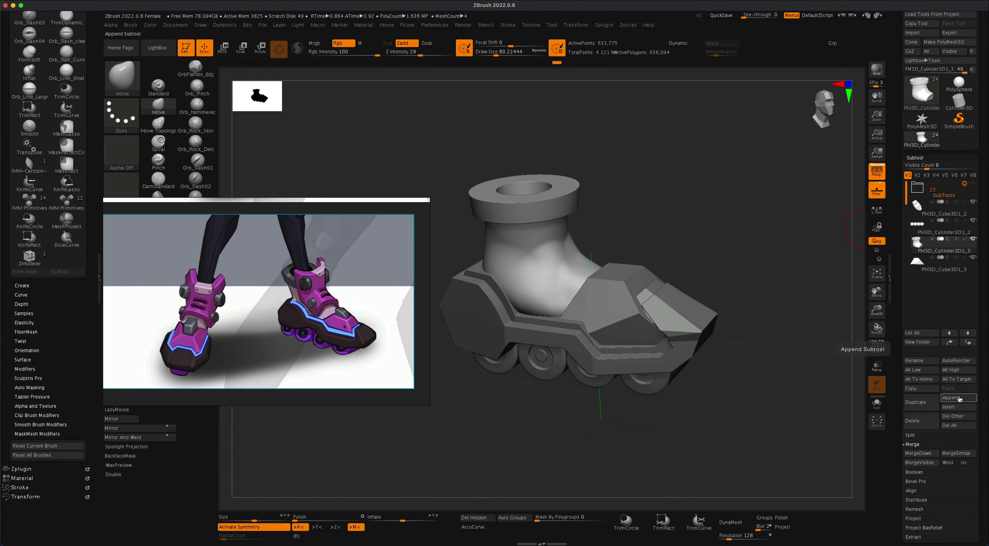
# Append a PolyMesh3D star as a new subtool after the faceted toe block and select it.
pyautogui.click(958, 399)
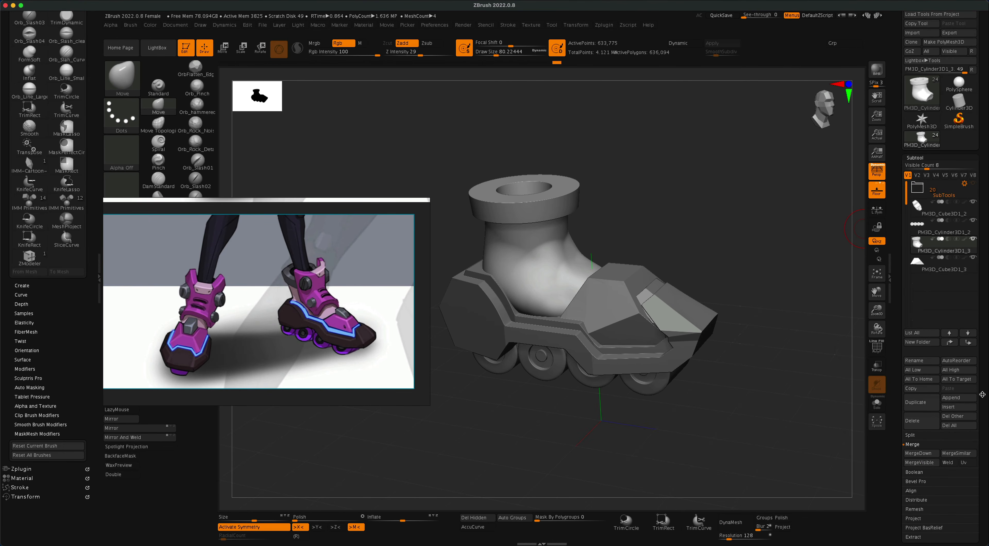
pyautogui.scroll(-1, 982, 395)
pyautogui.click(940, 255)
pyautogui.click(958, 390)
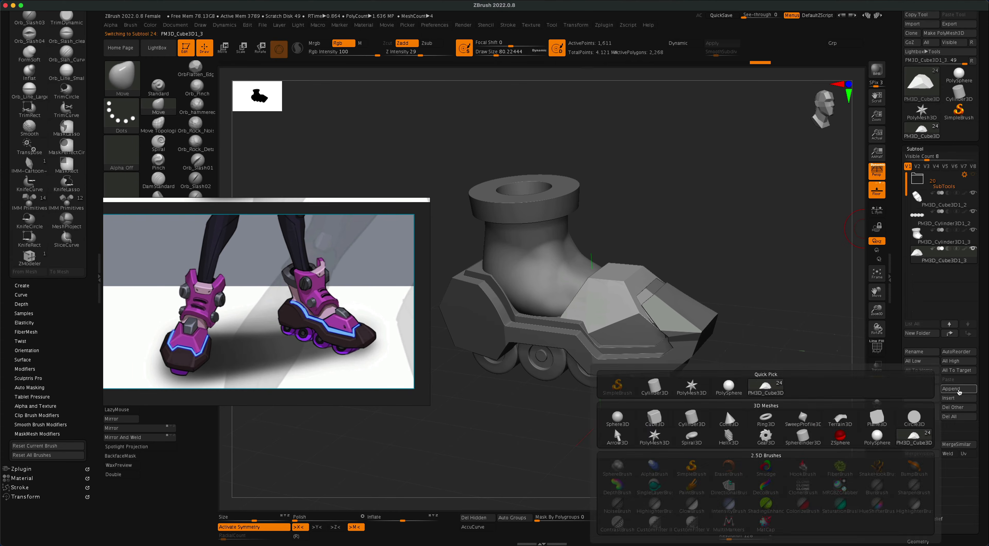
pyautogui.click(949, 392)
pyautogui.click(654, 438)
pyautogui.click(941, 273)
pyautogui.moveTo(786, 324); pyautogui.dragTo(763, 353)
pyautogui.keyDown('alt'); pyautogui.moveTo(763, 352); pyautogui.dragTo(762, 331); pyautogui.keyUp('alt')
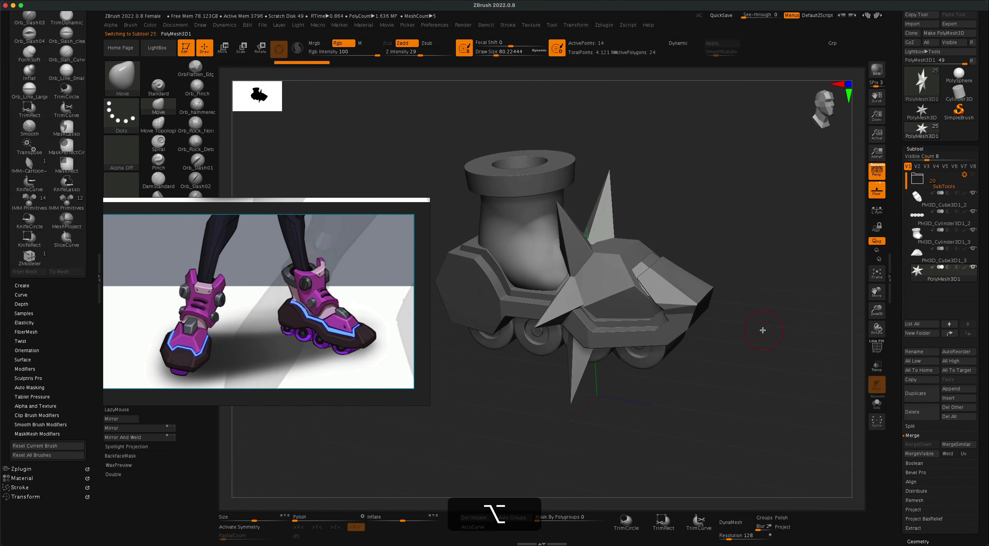
# Initialize the star as a quick Z-axis cylinder, comparing the Y and X orientations with transparency on.
pyautogui.scroll(-10, 981, 372)
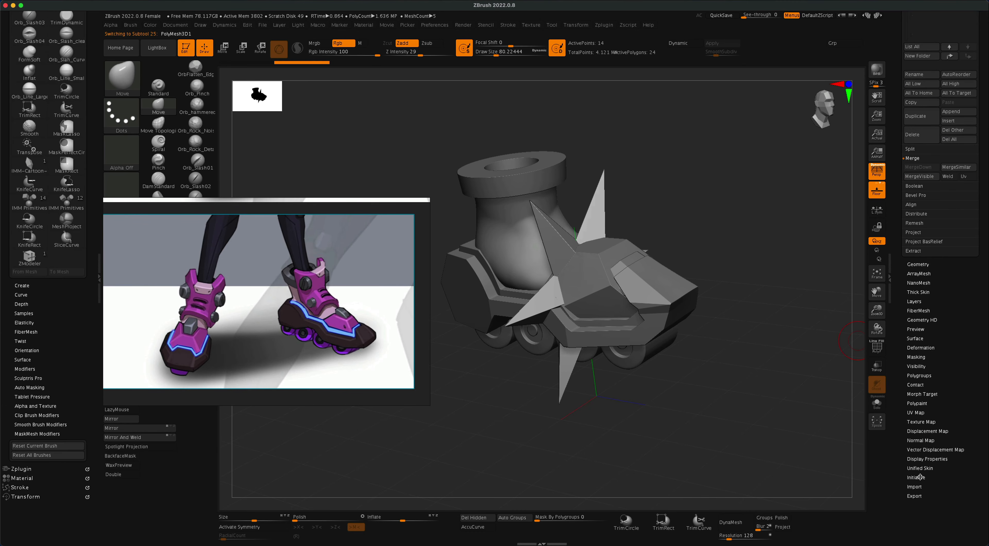
pyautogui.click(916, 478)
pyautogui.scroll(3, 968, 398)
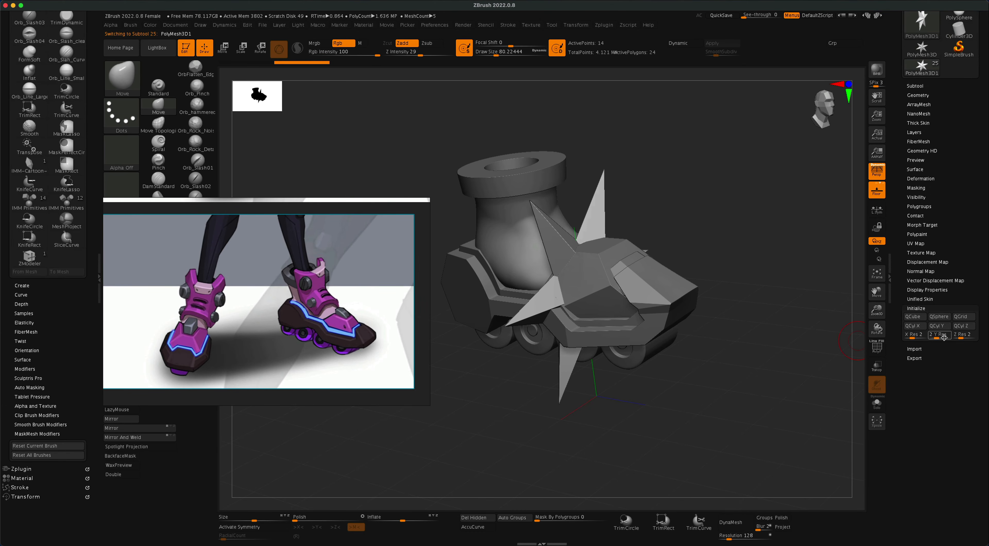
pyautogui.click(944, 328)
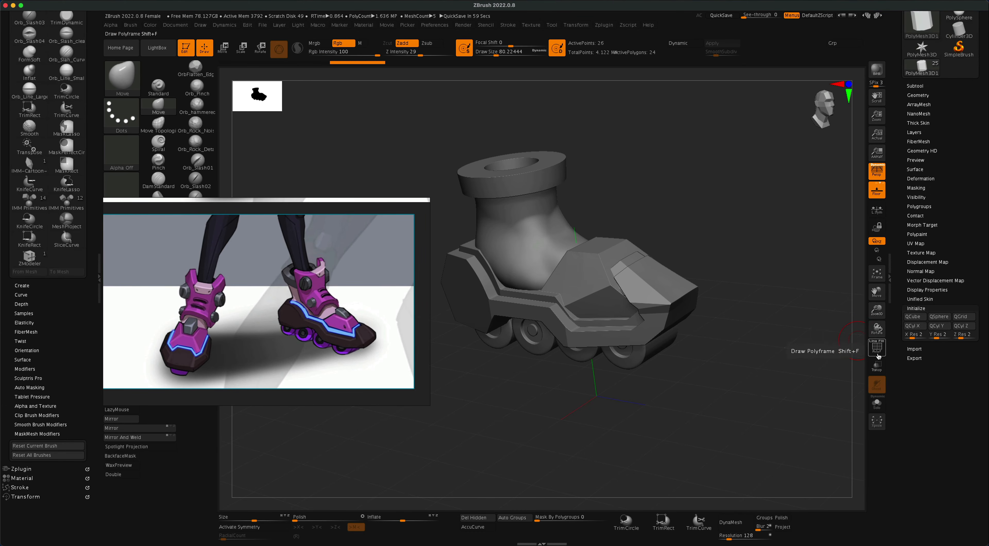
pyautogui.click(876, 366)
pyautogui.click(917, 328)
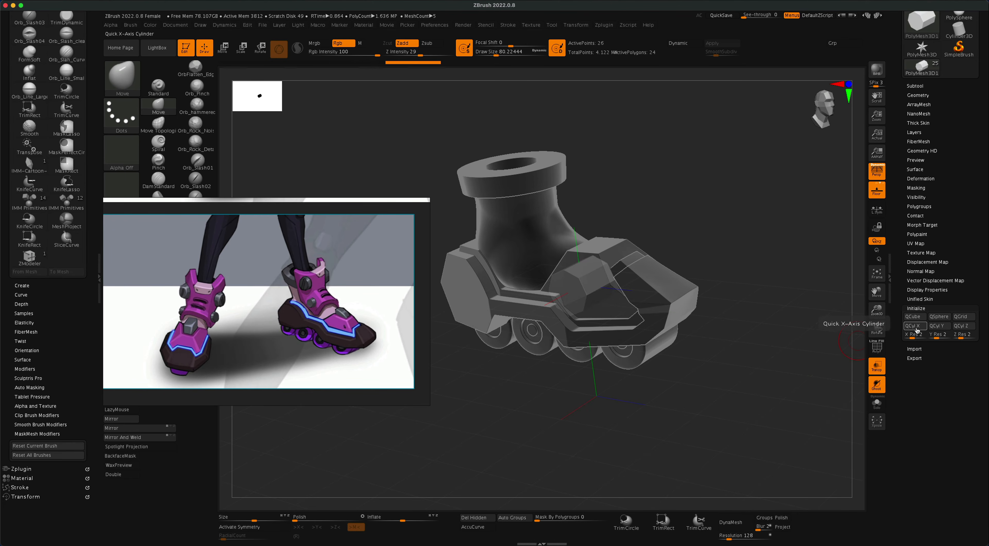
pyautogui.click(960, 327)
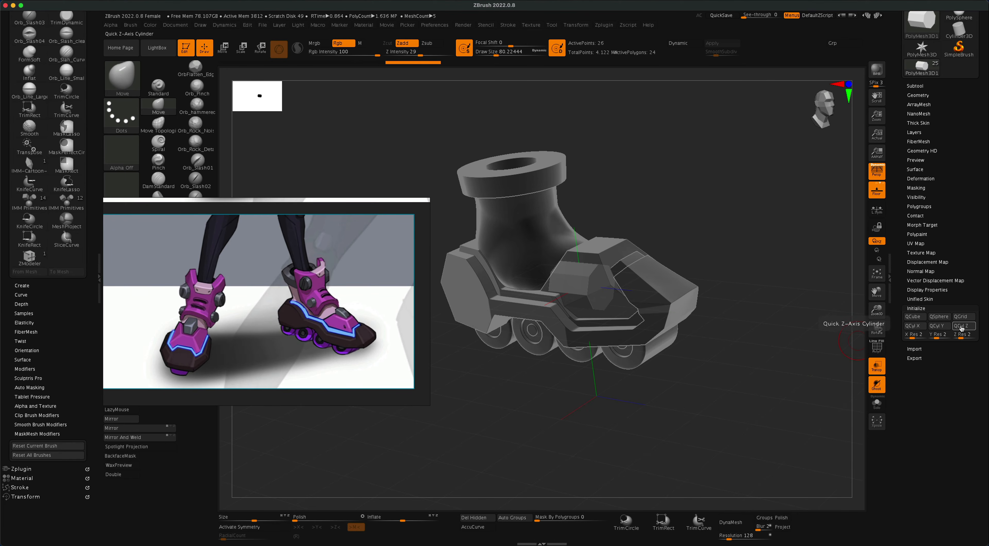
# Move the cylinder ahead of the skate's toe and rotate it about its axis so a flat facet faces up.
pyautogui.click(224, 48)
pyautogui.moveTo(626, 289); pyautogui.dragTo(765, 305)
pyautogui.keyDown('shift'); pyautogui.moveTo(721, 379); pyautogui.dragTo(562, 420); pyautogui.keyUp('shift')
pyautogui.click(876, 172)
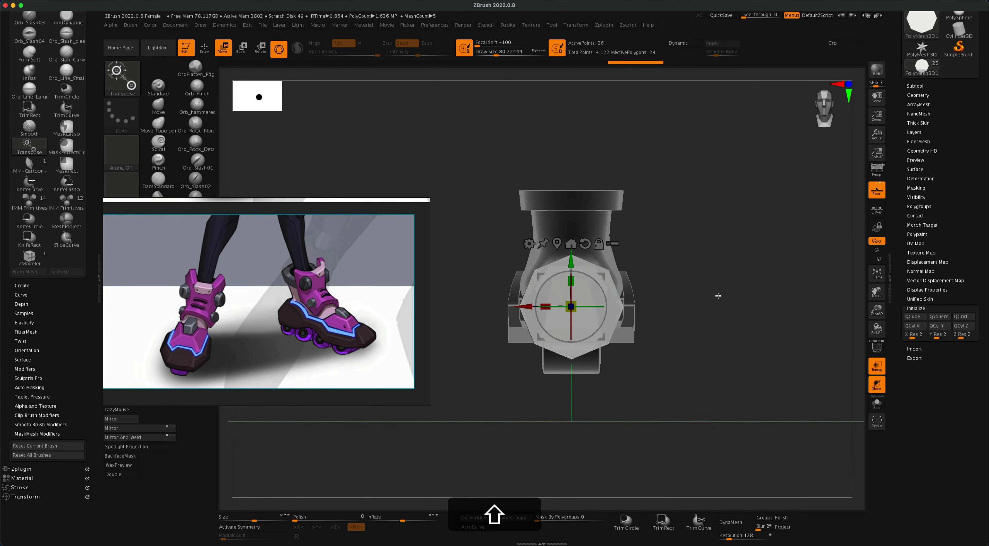
pyautogui.keyDown('alt'); pyautogui.keyDown('shift'); pyautogui.moveTo(717, 293); pyautogui.dragTo(714, 292); pyautogui.keyUp('shift'); pyautogui.keyUp('alt')
pyautogui.keyDown('alt'); pyautogui.moveTo(581, 286); pyautogui.dragTo(586, 299); pyautogui.keyUp('alt')
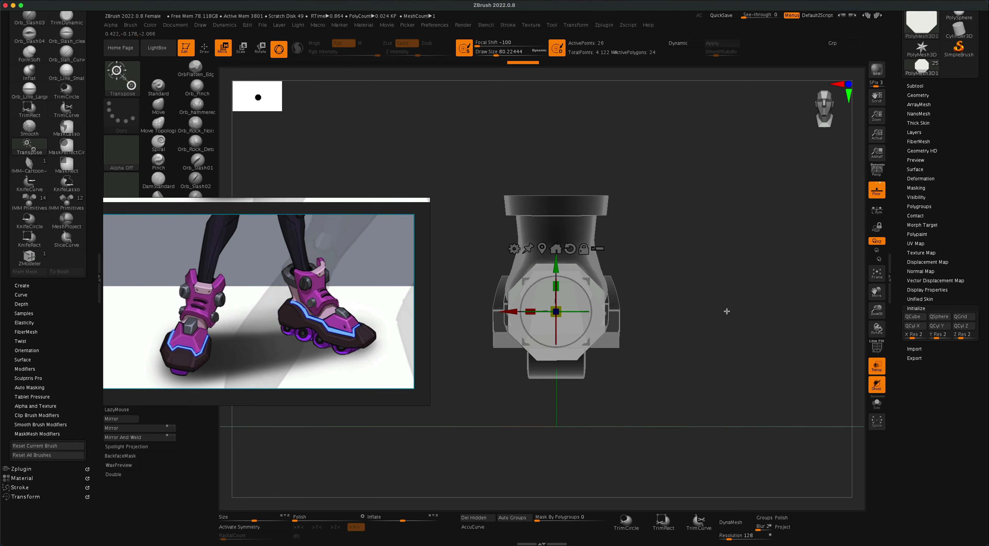
pyautogui.moveTo(726, 311); pyautogui.dragTo(859, 368)
pyautogui.click(879, 363)
pyautogui.moveTo(810, 334); pyautogui.dragTo(750, 348)
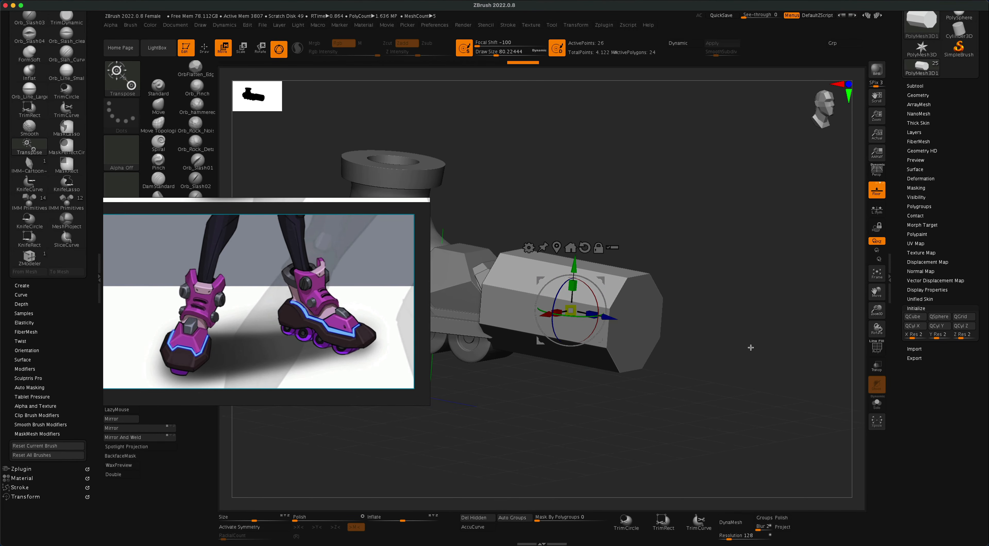
# ZRemesh the cylinder at target polygon count 5 and divide it to subdivision level 3, checking its polyframe.
pyautogui.click(917, 96)
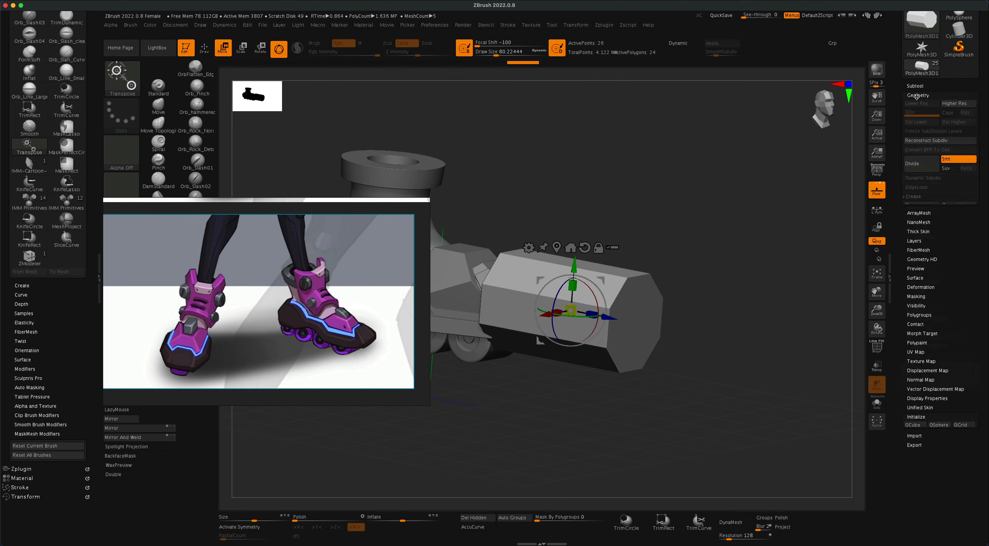
pyautogui.click(925, 317)
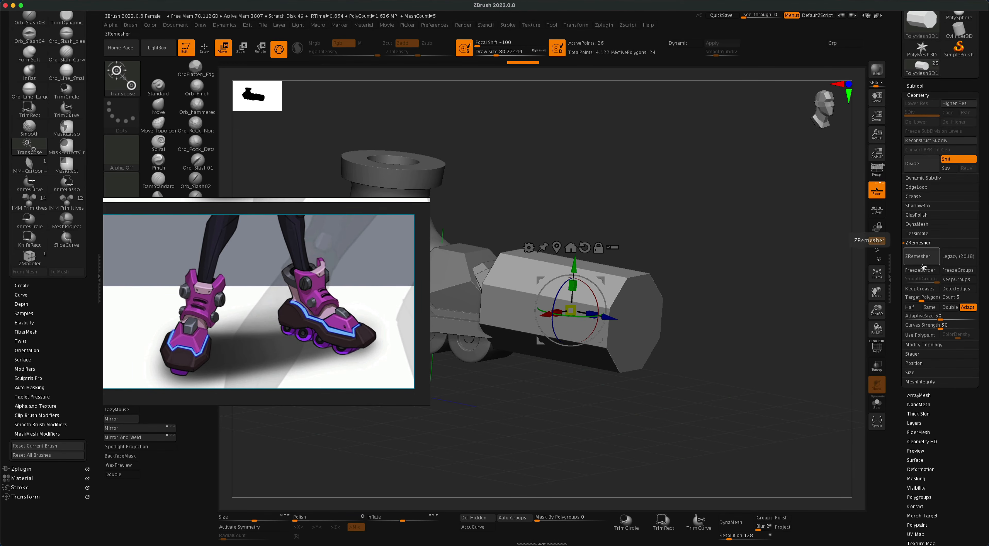
pyautogui.click(877, 347)
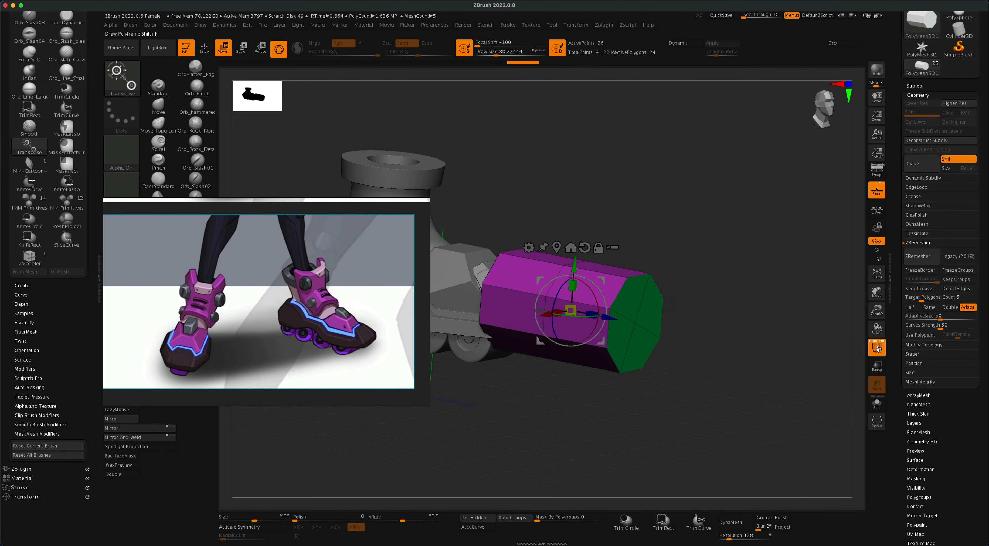
pyautogui.click(923, 261)
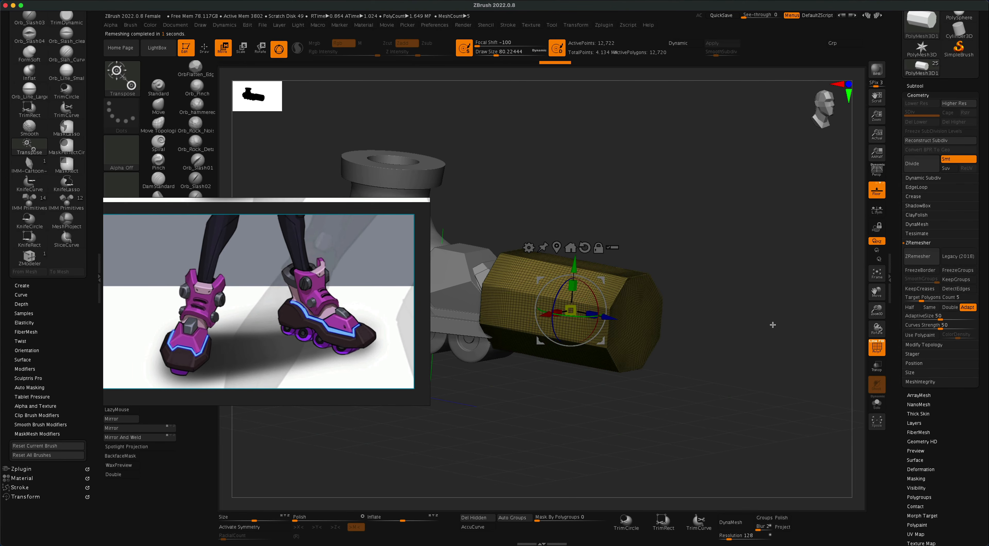
pyautogui.press('super')
pyautogui.press('super+d')
pyautogui.press('super+d')
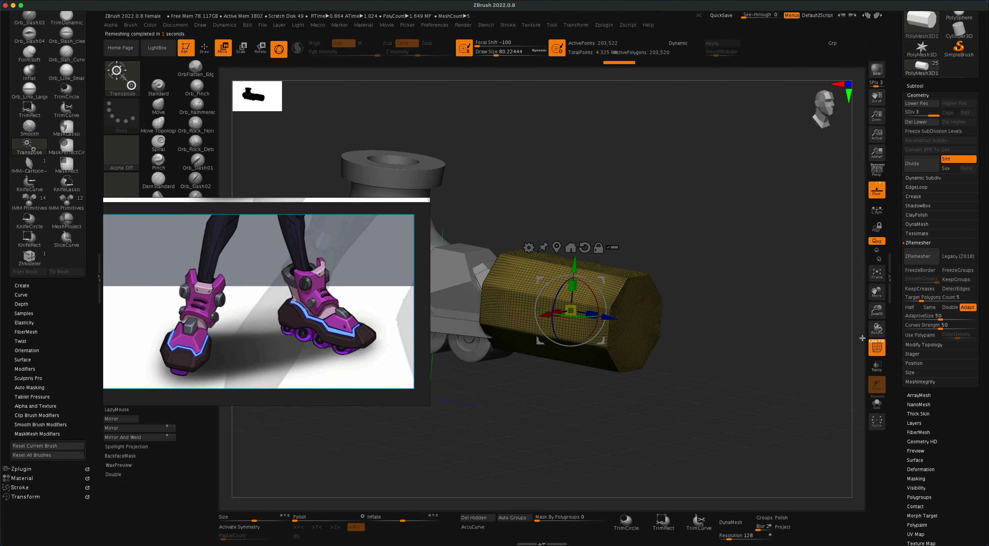
pyautogui.click(874, 351)
# Mask the upper half of the cylinder along its full length from the side view.
pyautogui.keyDown('shift'); pyautogui.moveTo(817, 354); pyautogui.dragTo(794, 355); pyautogui.keyUp('shift')
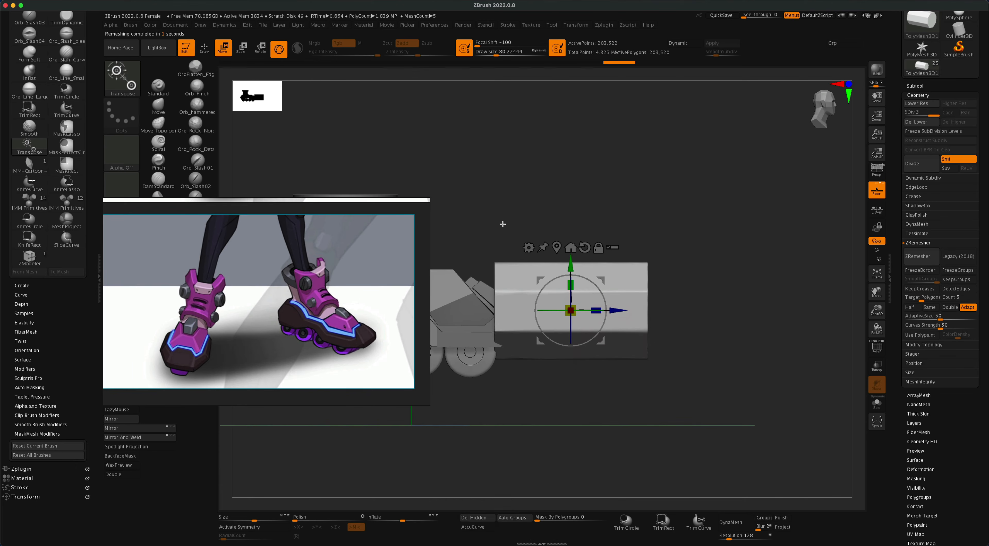
pyautogui.moveTo(501, 225)
pyautogui.keyDown('super'); pyautogui.mouseDown()
pyautogui.moveTo(603, 329)
pyautogui.moveTo(640, 330)
pyautogui.mouseUp(); pyautogui.keyUp('super')
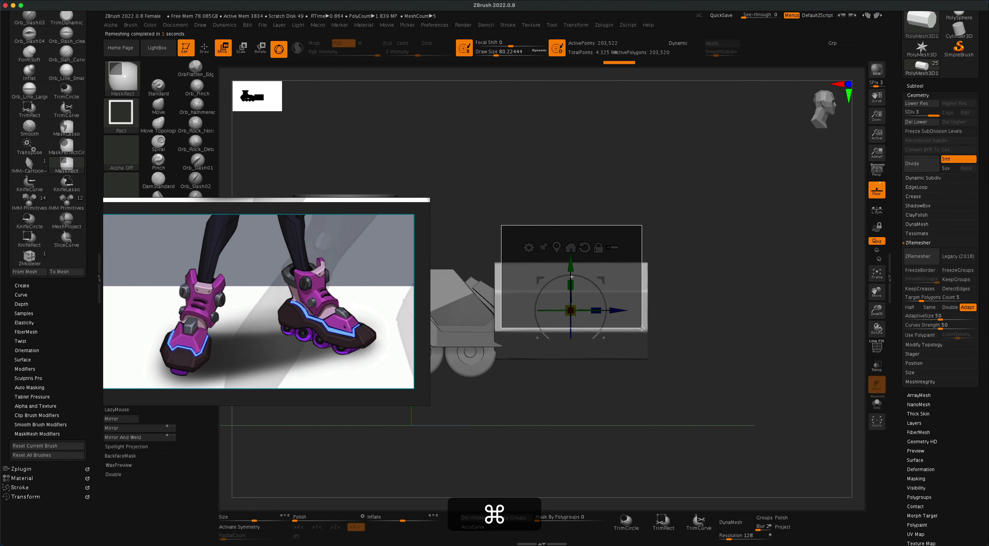
pyautogui.keyDown('super'); pyautogui.moveTo(642, 327); pyautogui.dragTo(641, 310); pyautogui.keyUp('super')
pyautogui.moveTo(723, 340)
pyautogui.mouseDown()
pyautogui.moveTo(705, 367)
pyautogui.moveTo(656, 379)
pyautogui.moveTo(706, 371)
pyautogui.moveTo(820, 295)
pyautogui.mouseUp()
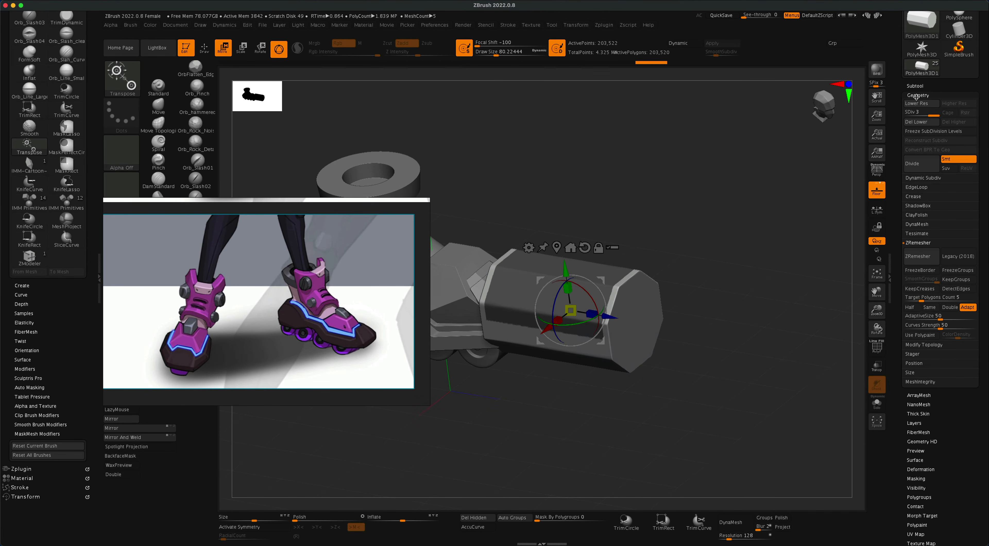
# Extract the masked half as a new shell with surface smoothness 100 and thickness about 0.053, and accept it.
pyautogui.click(915, 86)
pyautogui.click(915, 465)
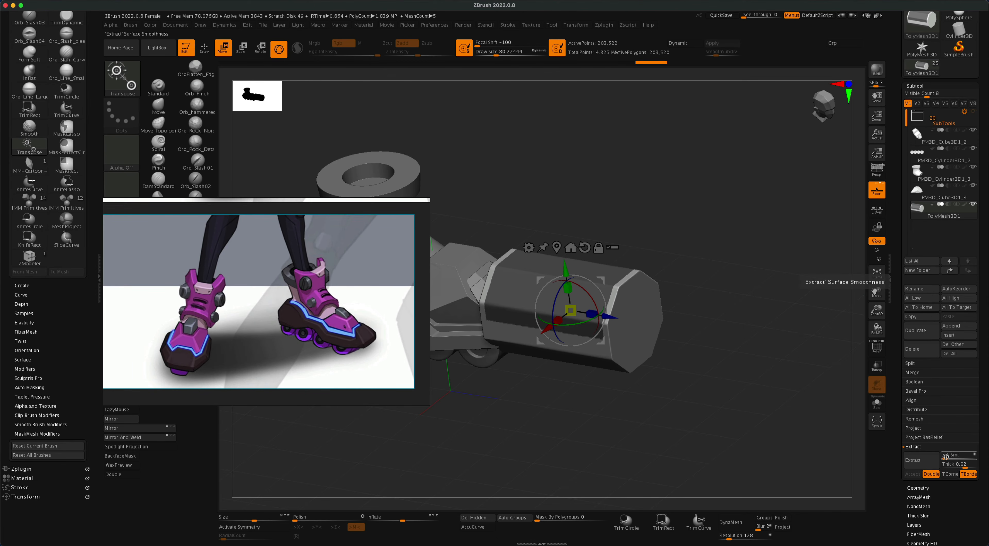
pyautogui.click(928, 463)
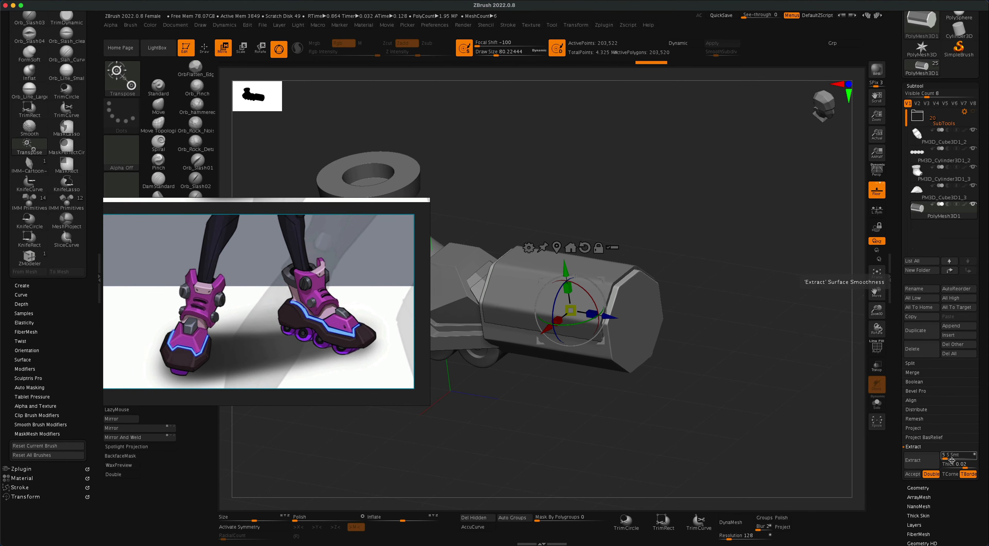
pyautogui.moveTo(966, 467); pyautogui.dragTo(967, 467)
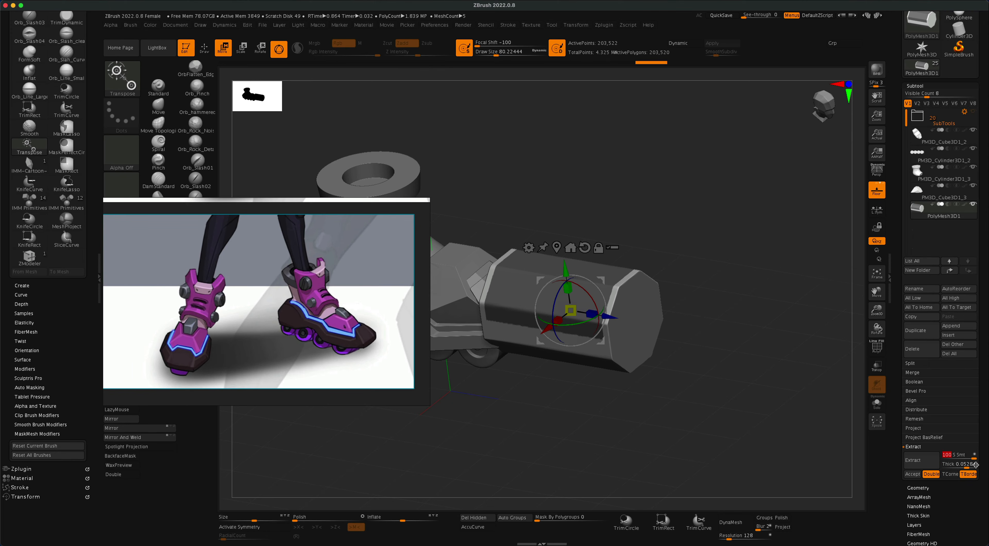
pyautogui.click(918, 463)
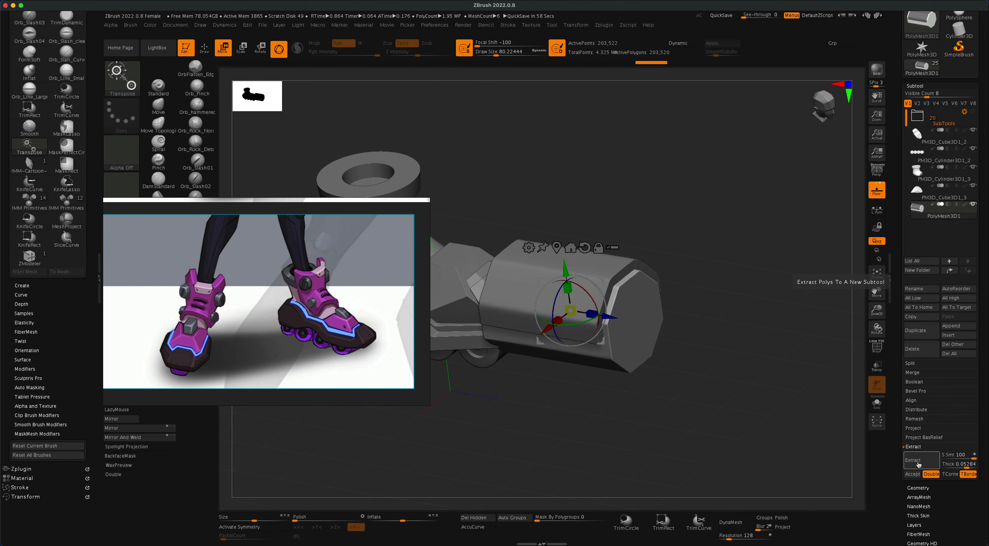
pyautogui.click(912, 474)
# Delete the original cylinder subtool, keeping the extracted half shell.
pyautogui.click(971, 215)
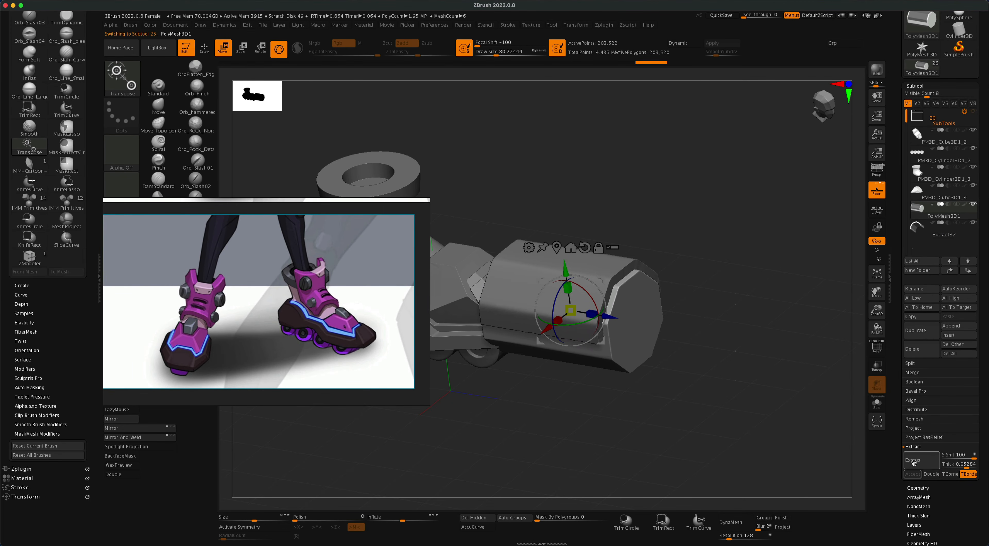
pyautogui.click(920, 348)
pyautogui.click(844, 368)
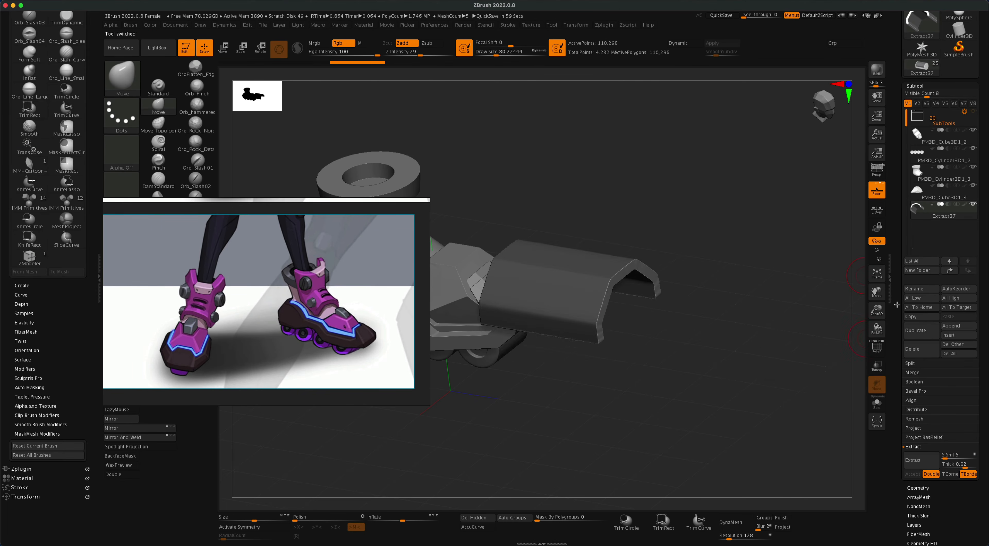
# Trim the half shell's bottom edge and both ends straight with the knife brush from the side view.
pyautogui.moveTo(742, 322)
pyautogui.mouseDown()
pyautogui.moveTo(736, 307)
pyautogui.moveTo(744, 347)
pyautogui.moveTo(779, 376)
pyautogui.mouseUp()
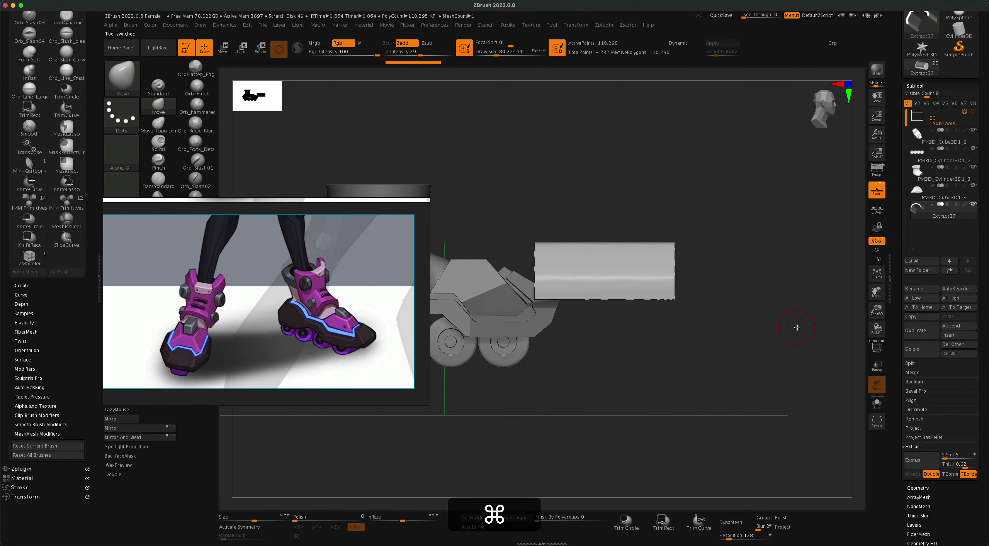
pyautogui.keyDown('shift'); pyautogui.keyDown('super'); pyautogui.moveTo(797, 328); pyautogui.dragTo(496, 336); pyautogui.keyUp('super'); pyautogui.keyUp('shift')
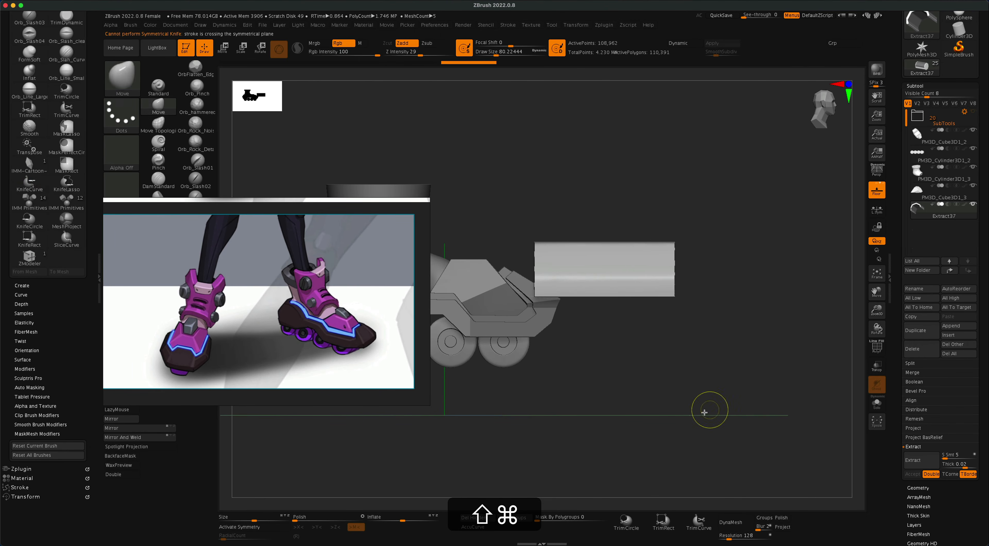
pyautogui.moveTo(700, 412)
pyautogui.keyDown('shift'); pyautogui.keyDown('super'); pyautogui.mouseDown()
pyautogui.moveTo(695, 142)
pyautogui.moveTo(538, 148)
pyautogui.mouseUp(); pyautogui.keyUp('super'); pyautogui.keyUp('shift')
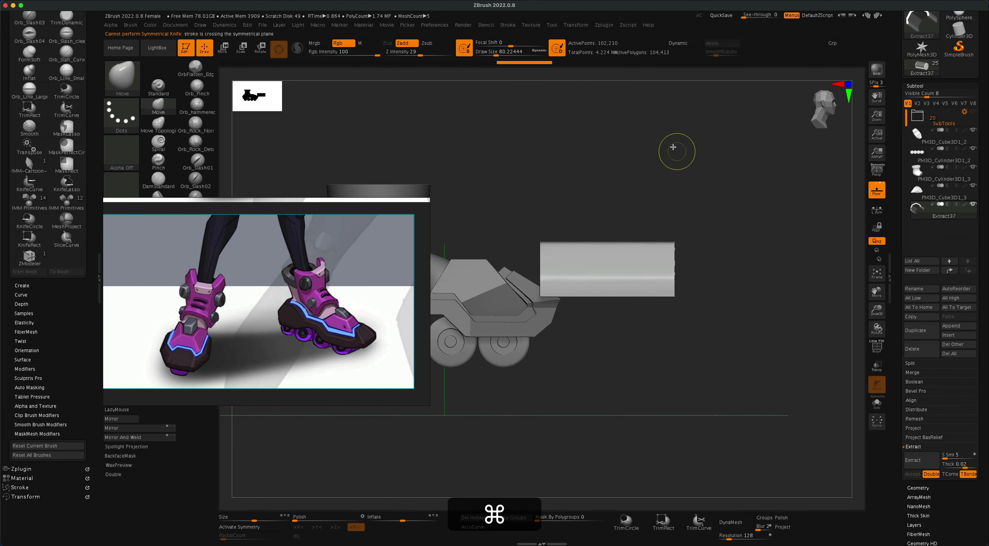
pyautogui.keyDown('shift'); pyautogui.keyDown('super'); pyautogui.moveTo(668, 148); pyautogui.dragTo(668, 411); pyautogui.keyUp('super'); pyautogui.keyUp('shift')
# Centre the gizmo on the shell and bend it into an upright L shape with the Bend Curve deformer, then accept it.
pyautogui.moveTo(670, 410)
pyautogui.mouseDown()
pyautogui.moveTo(717, 375)
pyautogui.moveTo(650, 330)
pyautogui.mouseUp()
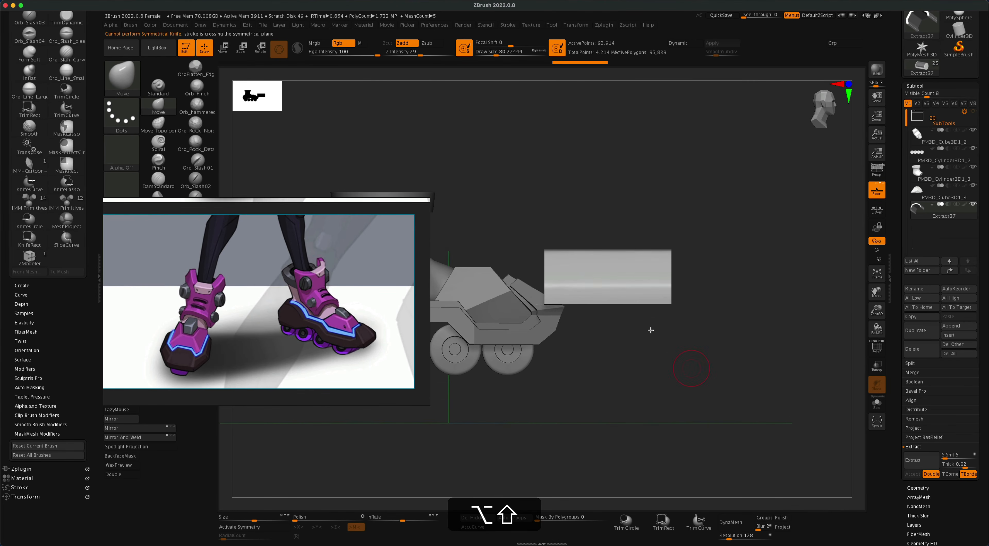
pyautogui.keyDown('alt'); pyautogui.moveTo(528, 206); pyautogui.dragTo(589, 233); pyautogui.keyUp('alt')
pyautogui.click(224, 54)
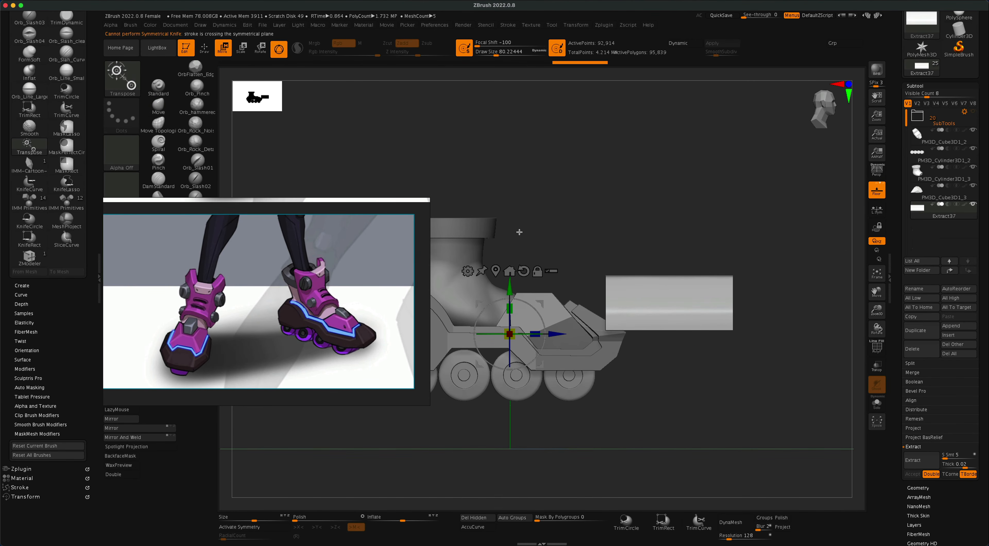
pyautogui.click(524, 272)
pyautogui.click(626, 240)
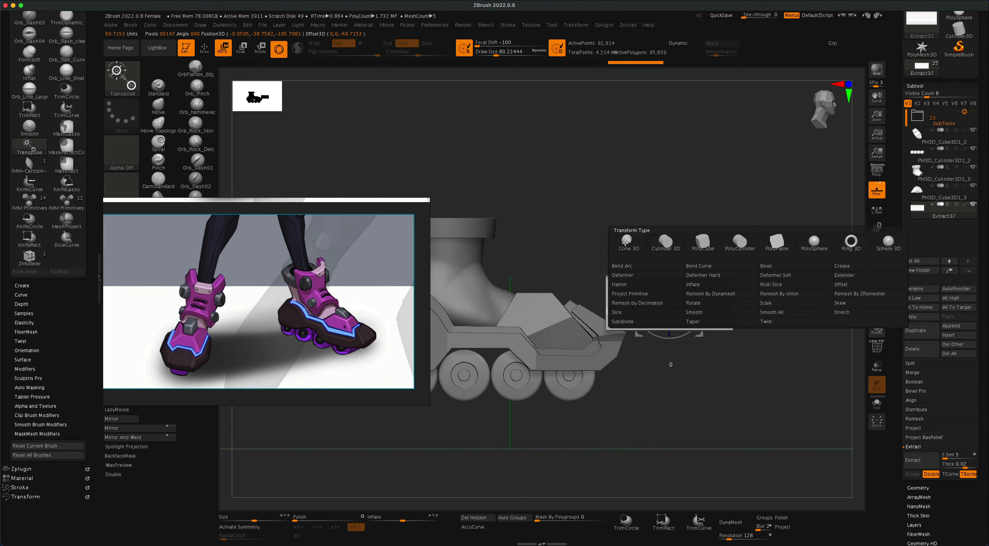
pyautogui.click(702, 267)
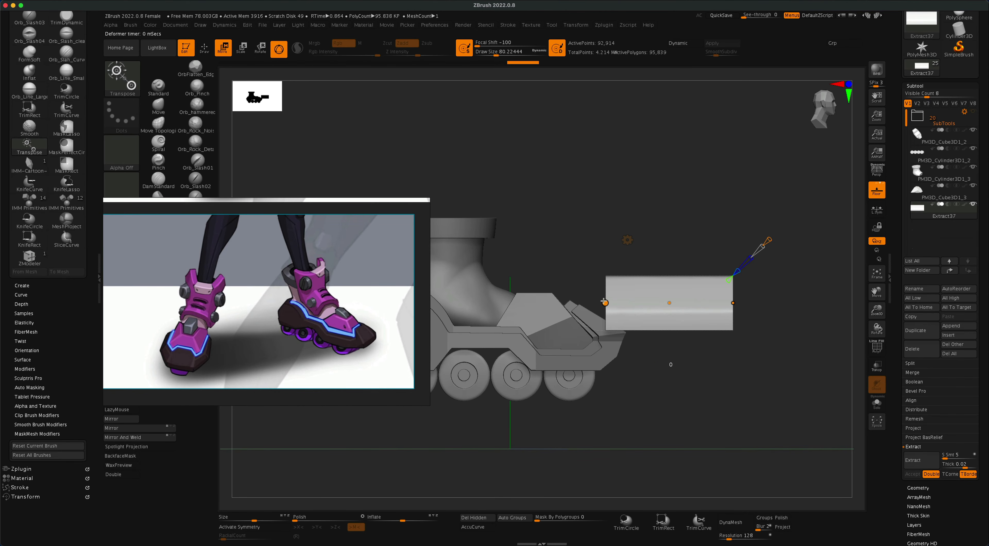
pyautogui.moveTo(604, 302); pyautogui.dragTo(674, 222)
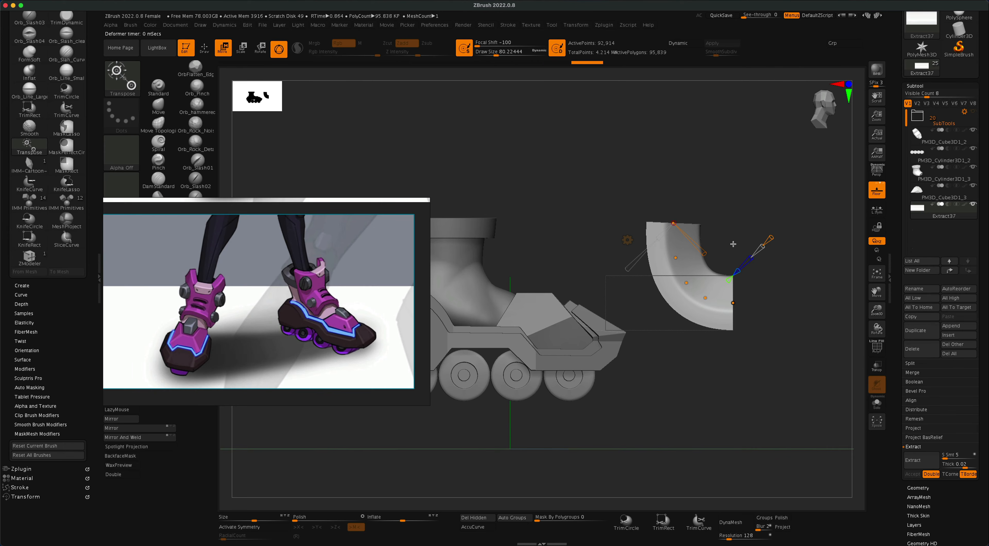
pyautogui.moveTo(674, 261); pyautogui.dragTo(689, 289)
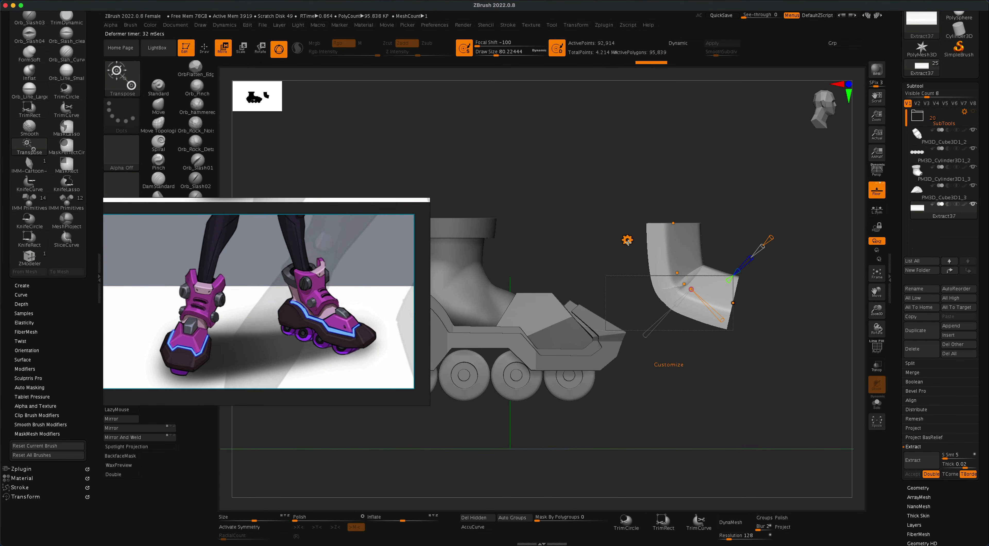
pyautogui.click(627, 240)
pyautogui.click(768, 246)
# Rotate and move the L-shaped shell with the gizmo until it sits against the front of the boot's ankle.
pyautogui.moveTo(681, 286); pyautogui.dragTo(652, 334)
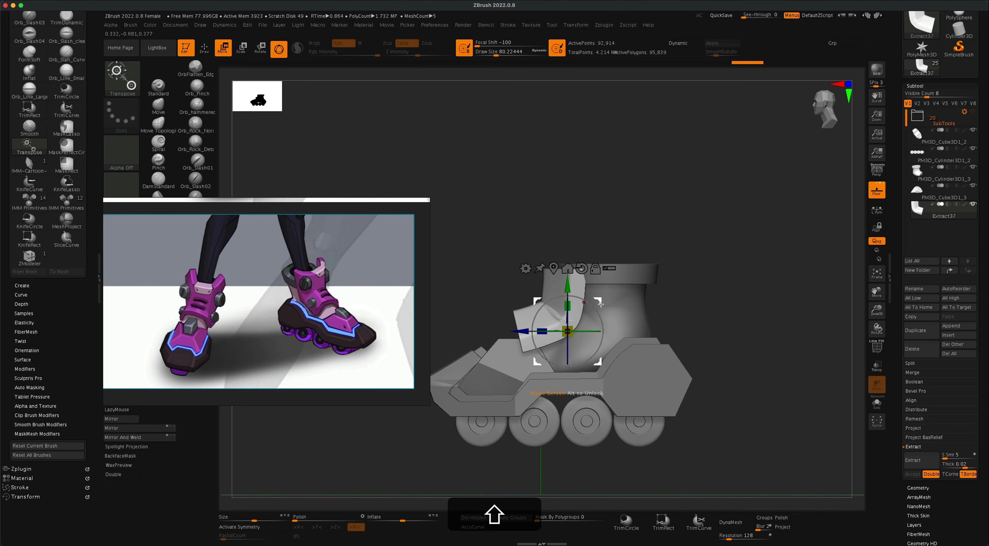
pyautogui.moveTo(601, 304); pyautogui.dragTo(587, 336)
pyautogui.moveTo(706, 330); pyautogui.dragTo(736, 326)
pyautogui.keyDown('alt'); pyautogui.moveTo(714, 295); pyautogui.dragTo(677, 269); pyautogui.keyUp('alt')
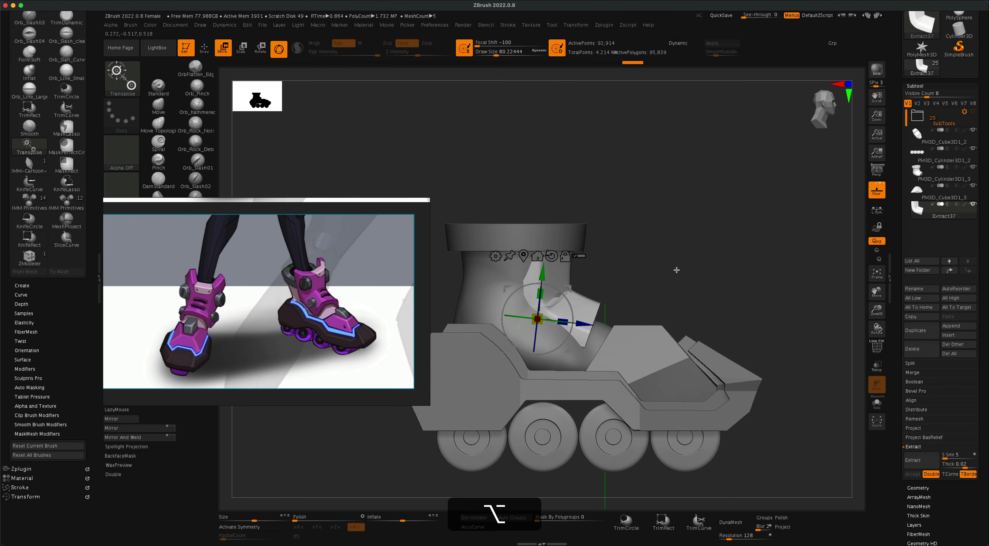
pyautogui.moveTo(570, 284); pyautogui.dragTo(584, 282)
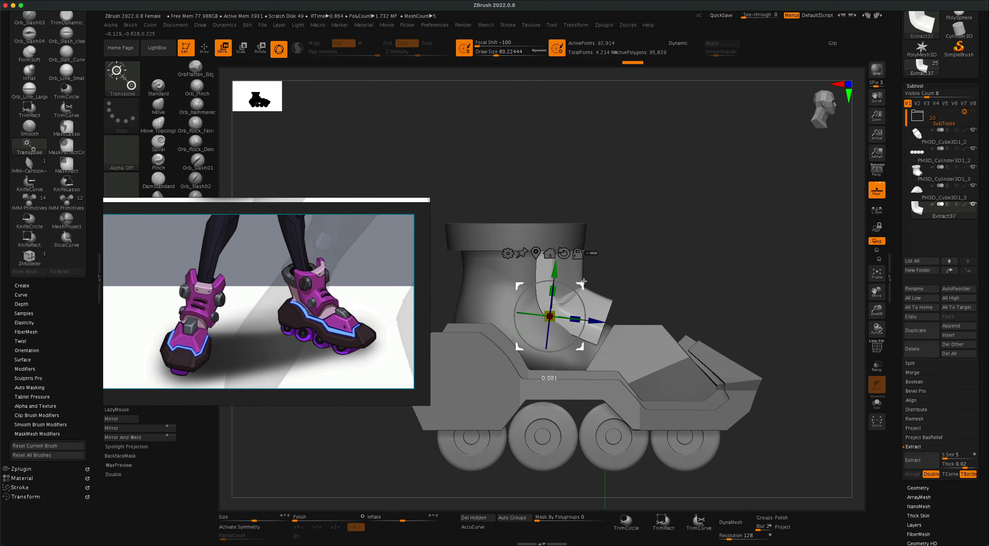
pyautogui.moveTo(699, 286); pyautogui.dragTo(666, 290)
pyautogui.moveTo(670, 291); pyautogui.dragTo(690, 298)
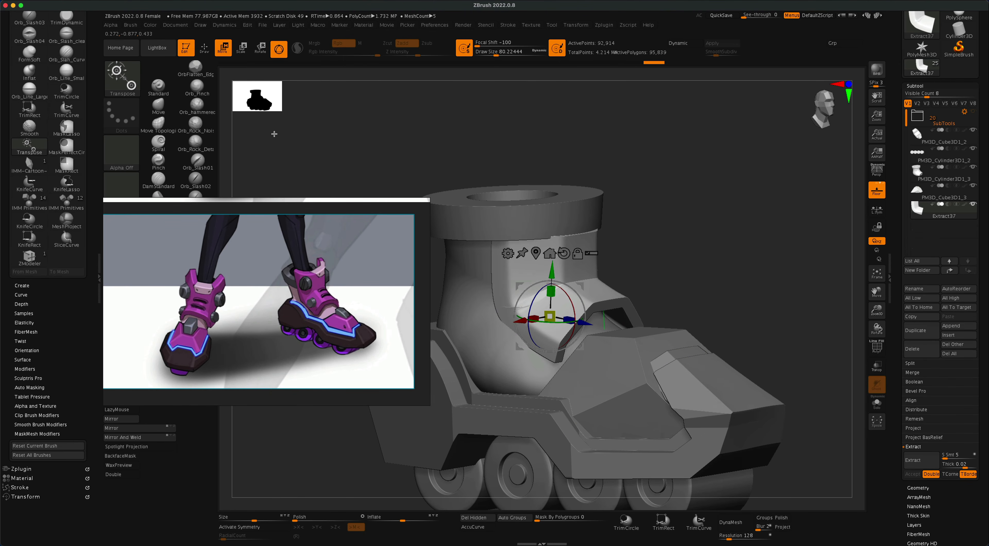
# Switch to the Move brush and ZRemesh the shell with a target polygon count of 5, showing its polyframe.
pyautogui.click(160, 110)
pyautogui.keyDown('alt'); pyautogui.moveTo(756, 279); pyautogui.dragTo(780, 267); pyautogui.keyUp('alt')
pyautogui.press('s')
pyautogui.moveTo(701, 251)
pyautogui.mouseDown()
pyautogui.moveTo(728, 276)
pyautogui.moveTo(719, 276)
pyautogui.moveTo(746, 267)
pyautogui.mouseUp()
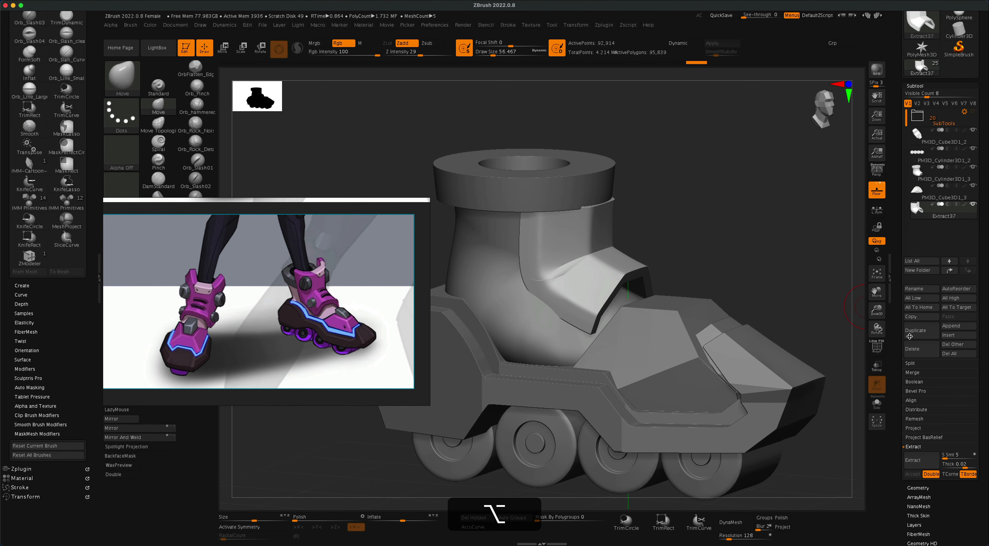
pyautogui.click(929, 489)
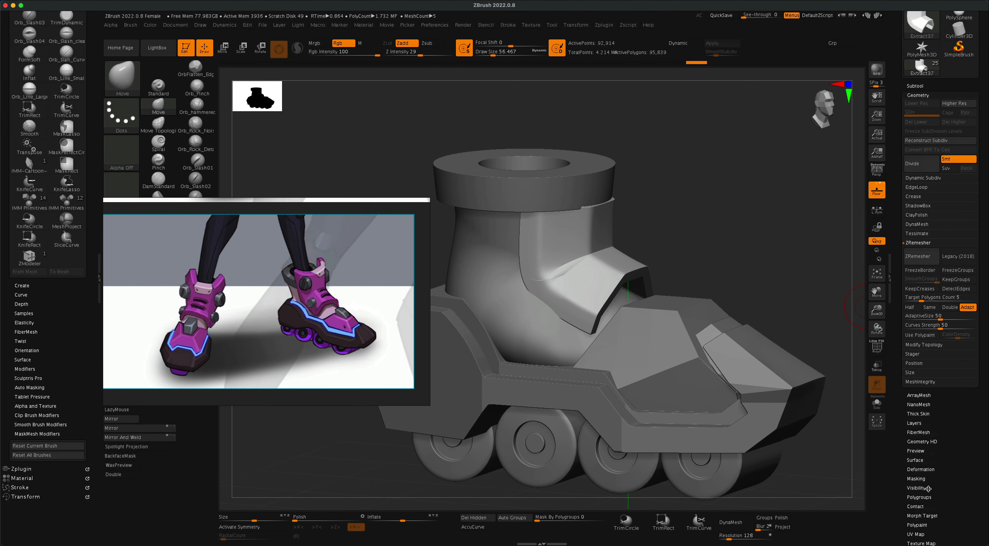
pyautogui.click(880, 350)
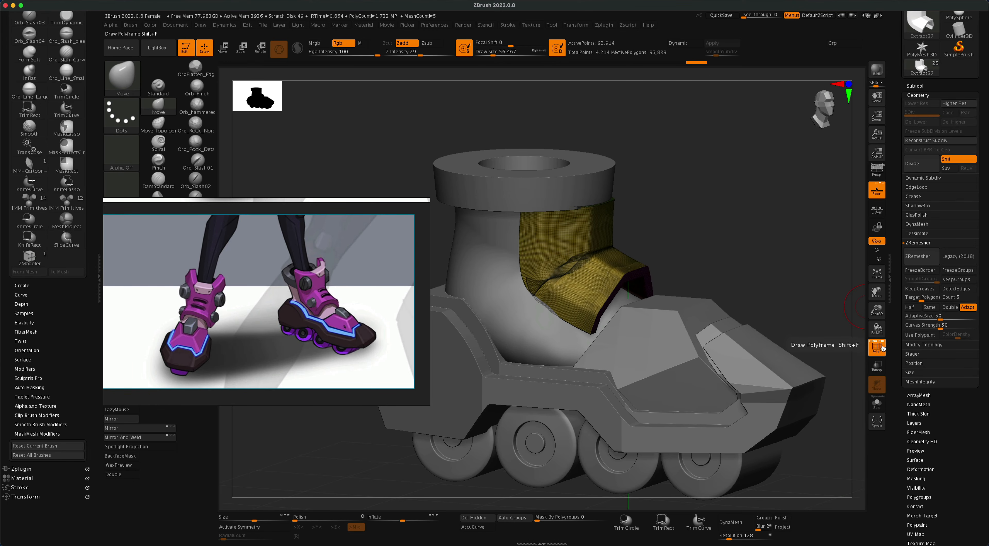
pyautogui.click(920, 256)
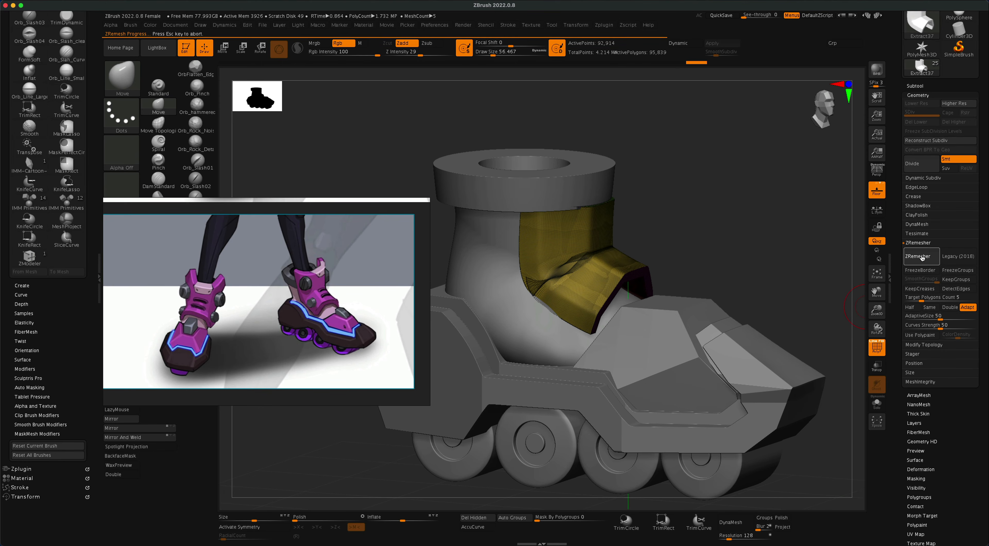
pyautogui.press('shift')
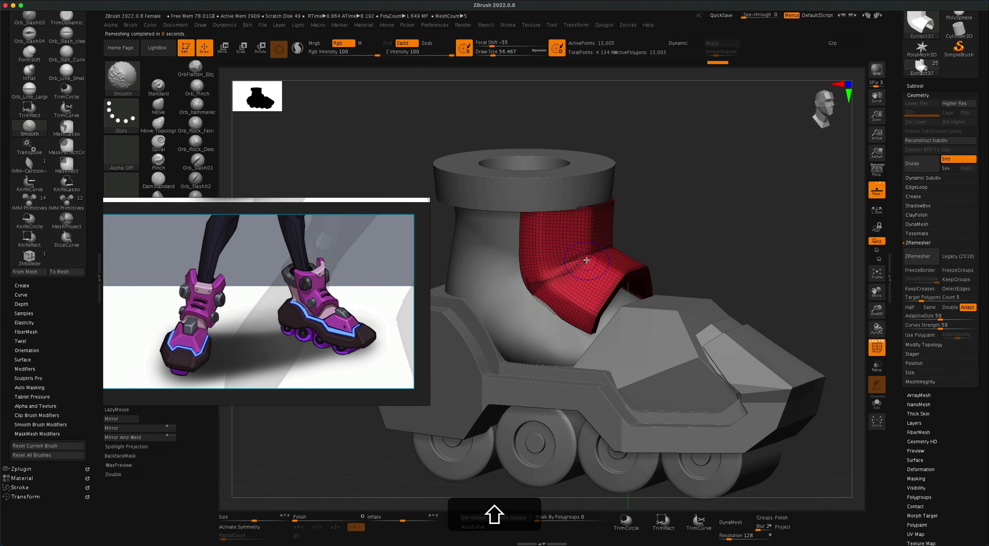
# Hide the polyframe and smooth the shell's surface over the bend and the front lip.
pyautogui.moveTo(588, 257)
pyautogui.mouseDown(button='right')
pyautogui.moveTo(675, 234)
pyautogui.moveTo(537, 256)
pyautogui.moveTo(662, 217)
pyautogui.moveTo(709, 222)
pyautogui.moveTo(702, 244)
pyautogui.moveTo(747, 255)
pyautogui.mouseUp(button='right')
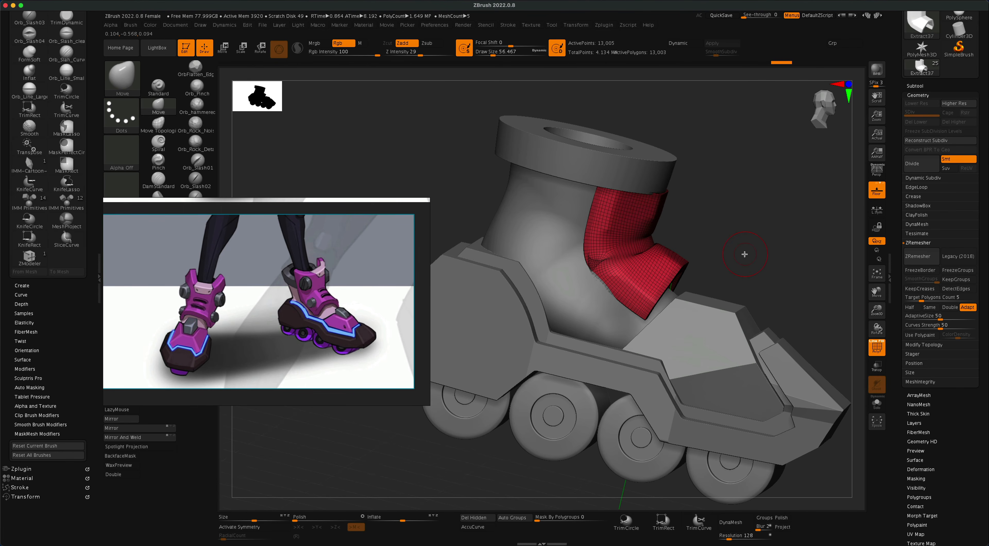
pyautogui.click(876, 349)
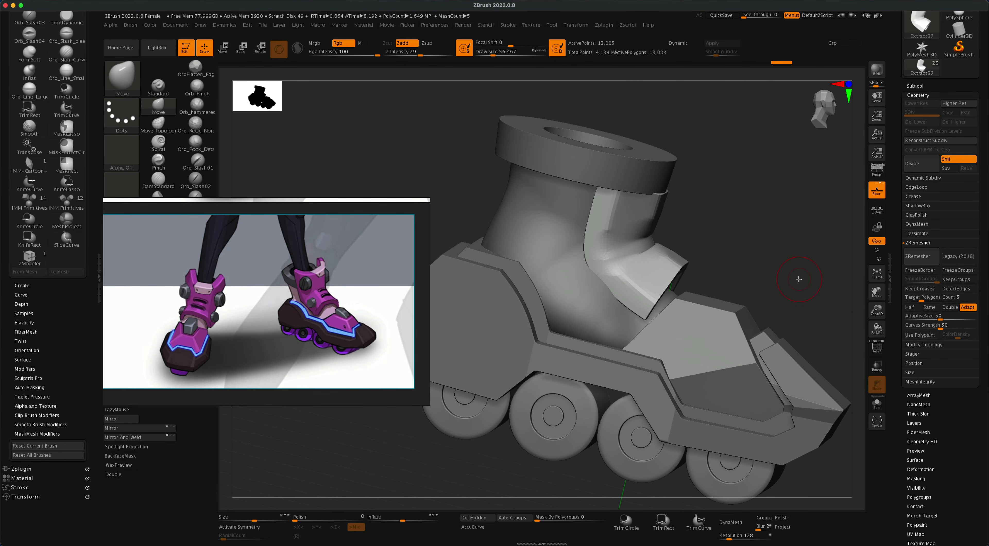
pyautogui.moveTo(799, 280)
pyautogui.mouseDown(button='right')
pyautogui.moveTo(710, 298)
pyautogui.moveTo(650, 279)
pyautogui.mouseUp(button='right')
pyautogui.press('shift')
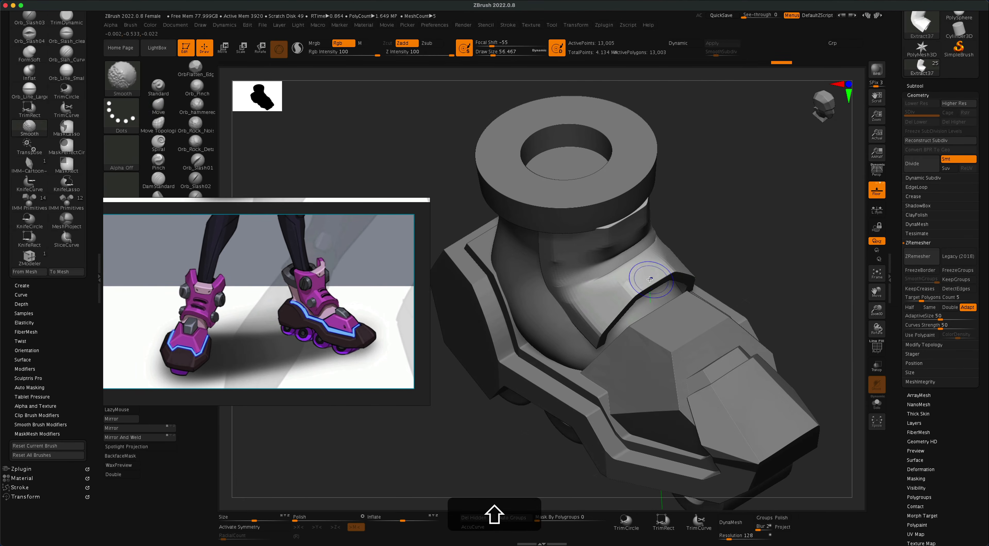
pyautogui.moveTo(711, 234); pyautogui.dragTo(602, 281, button='right')
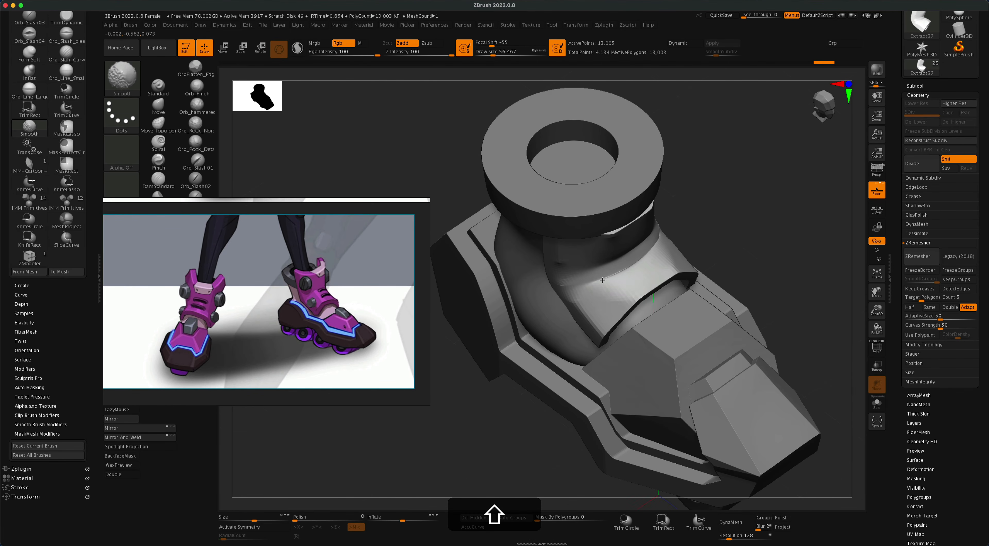
pyautogui.moveTo(654, 252); pyautogui.dragTo(643, 259, button='right')
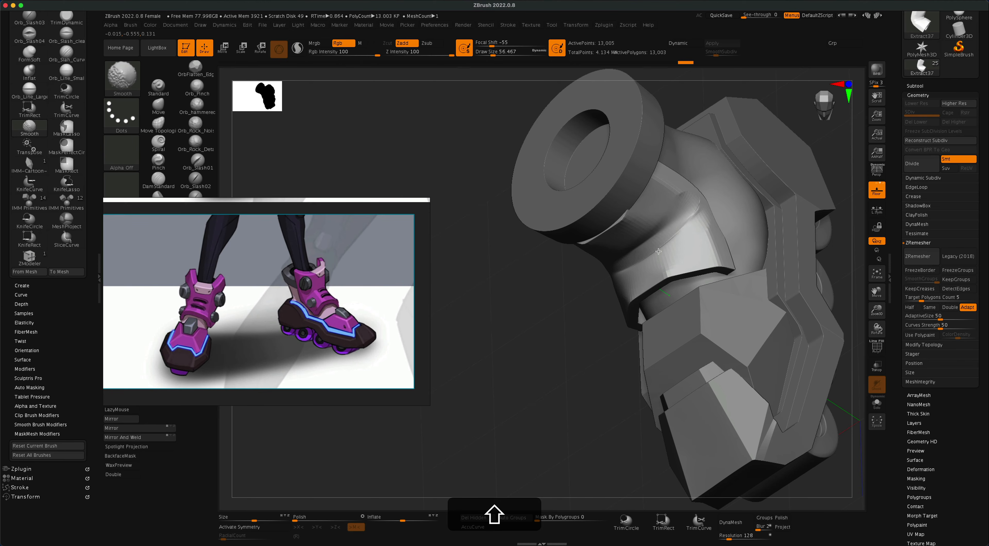
# ZRemesh the smoothed shell a second time and smooth its bend again.
pyautogui.click(919, 258)
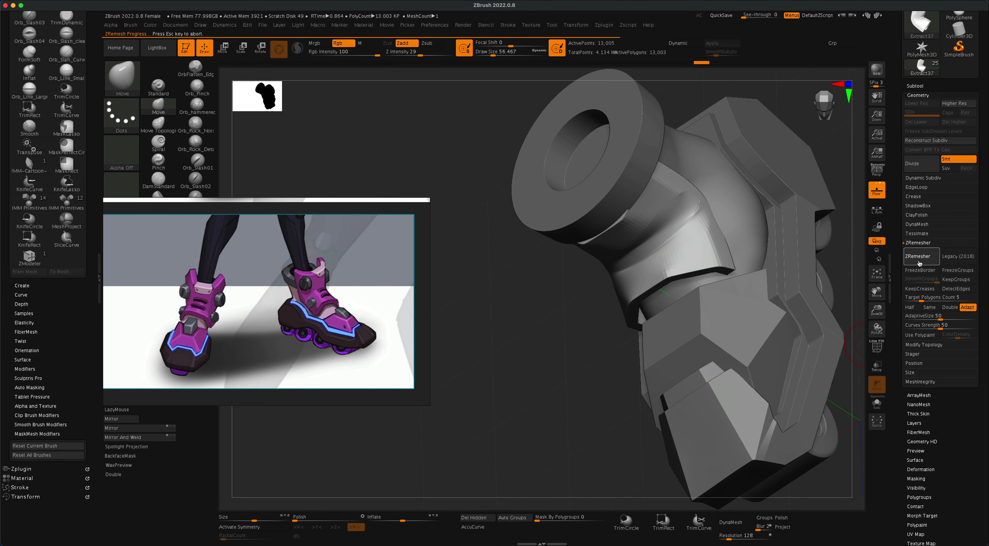
pyautogui.press('shift')
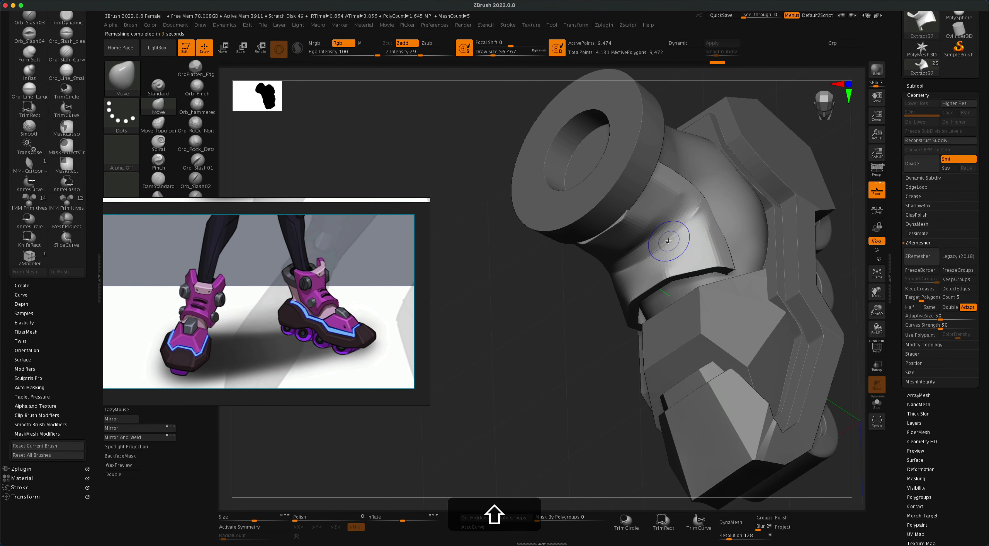
pyautogui.moveTo(693, 208); pyautogui.dragTo(661, 224, button='right')
pyautogui.moveTo(714, 270)
pyautogui.keyDown('shift'); pyautogui.mouseDown(button='right')
pyautogui.moveTo(788, 237)
pyautogui.moveTo(564, 198)
pyautogui.mouseUp(button='right'); pyautogui.keyUp('shift')
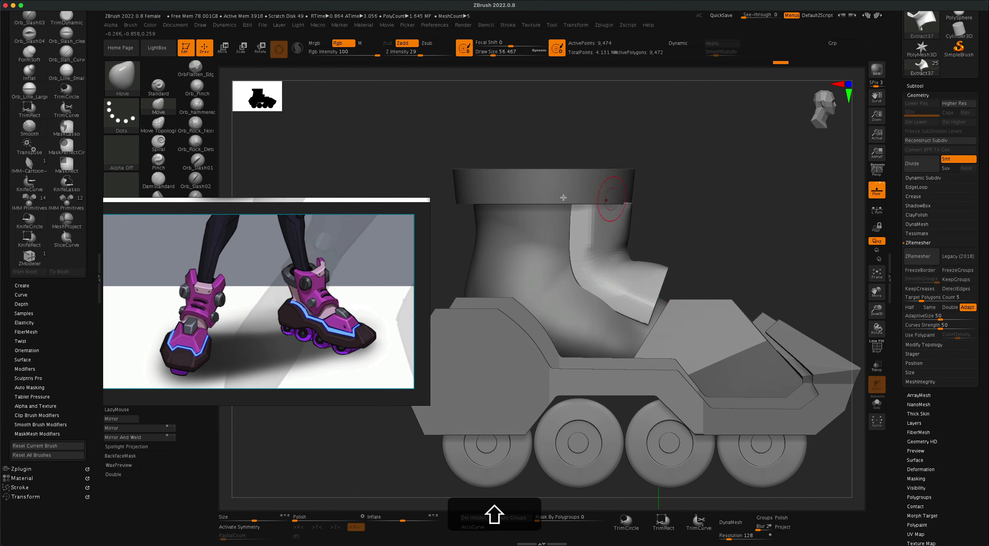
# Pull the shell's top edge up above the boot collar using the Move brush at draw size about 207 with X symmetry on.
pyautogui.click(164, 109)
pyautogui.press('s')
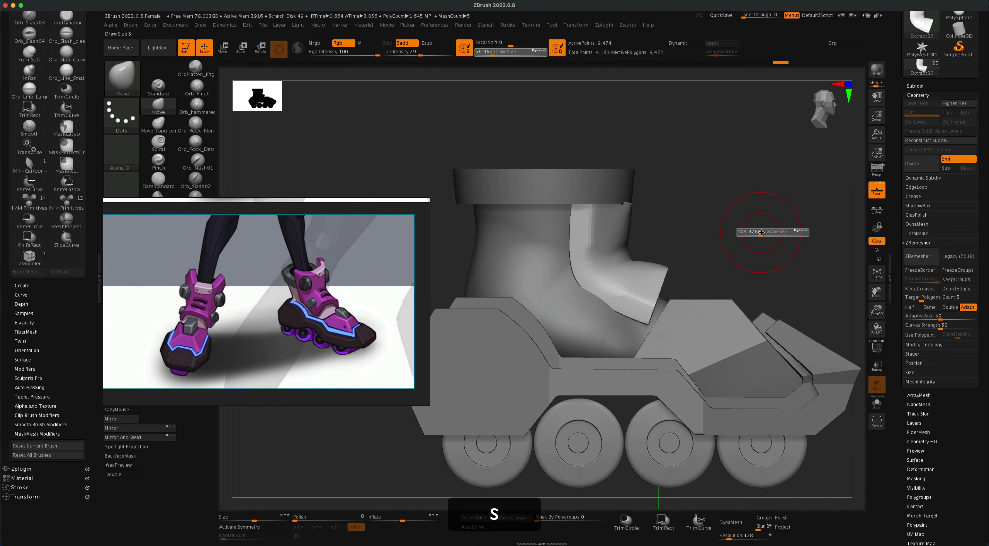
pyautogui.moveTo(756, 233); pyautogui.dragTo(770, 234)
pyautogui.press('x')
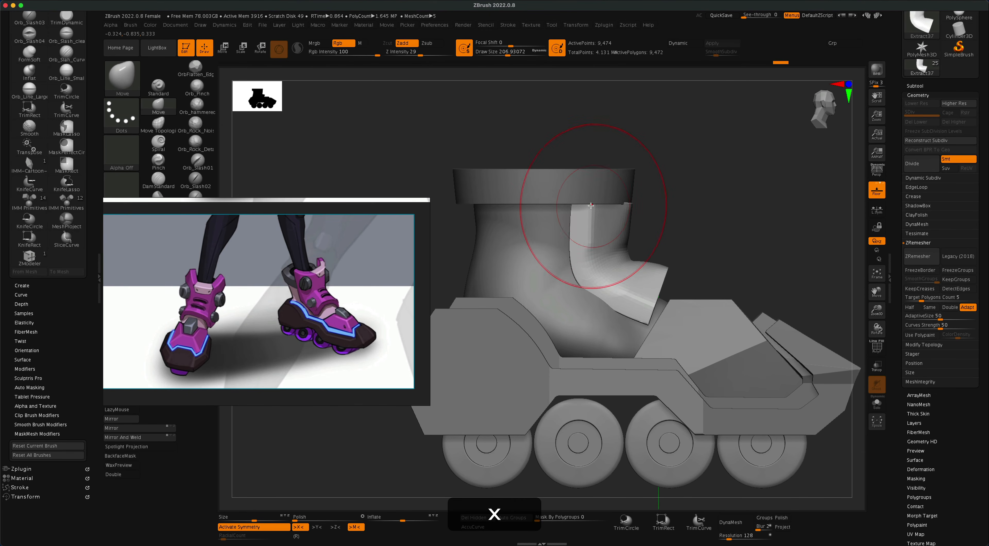
pyautogui.moveTo(632, 201); pyautogui.dragTo(634, 115)
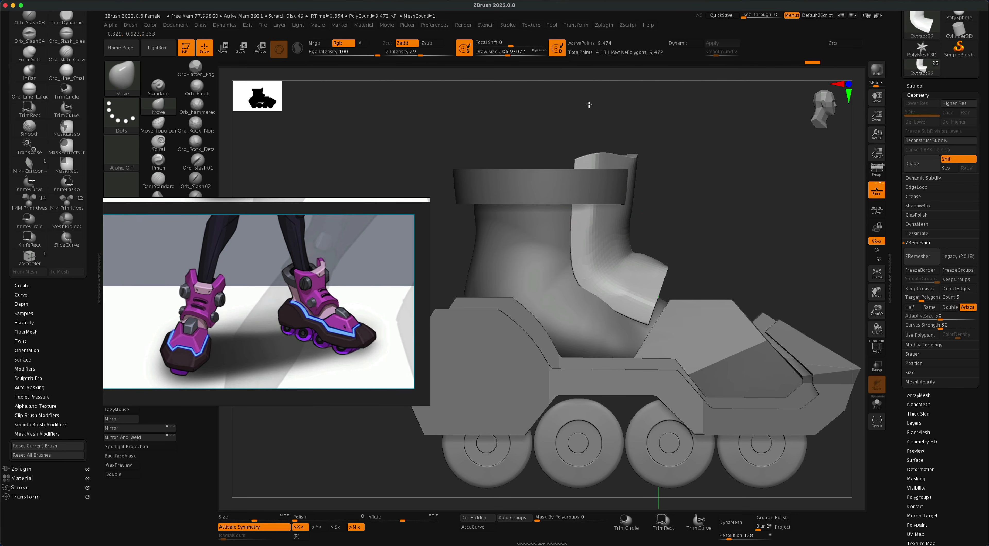
pyautogui.moveTo(579, 161); pyautogui.dragTo(580, 145)
# Pull the shell's side edges outward with the Move brush so they wrap around the boot's collar and ankle.
pyautogui.moveTo(697, 204); pyautogui.dragTo(686, 253)
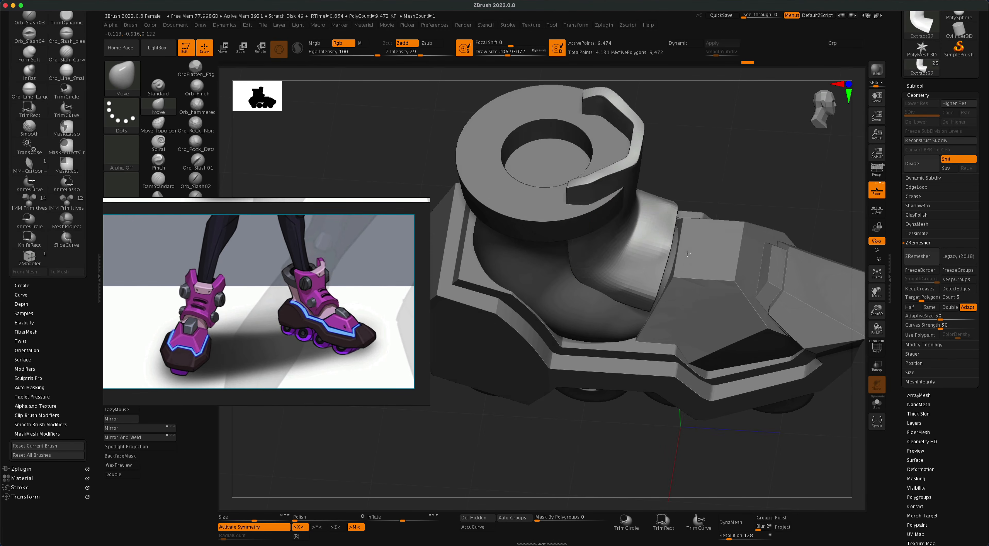
pyautogui.moveTo(639, 226)
pyautogui.mouseDown()
pyautogui.moveTo(622, 239)
pyautogui.moveTo(617, 213)
pyautogui.mouseUp()
pyautogui.moveTo(669, 153); pyautogui.dragTo(671, 204)
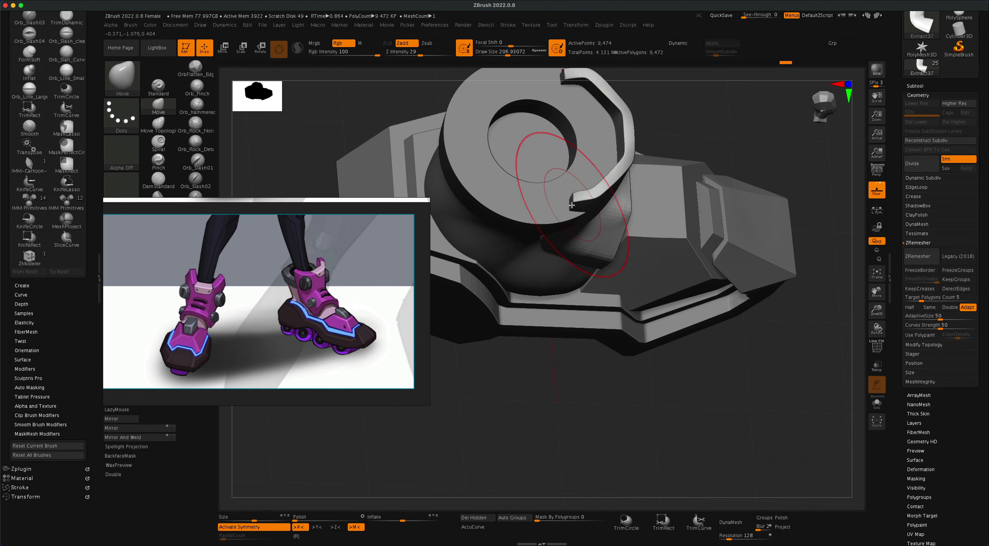
pyautogui.moveTo(574, 195)
pyautogui.mouseDown()
pyautogui.moveTo(587, 215)
pyautogui.moveTo(582, 231)
pyautogui.mouseUp()
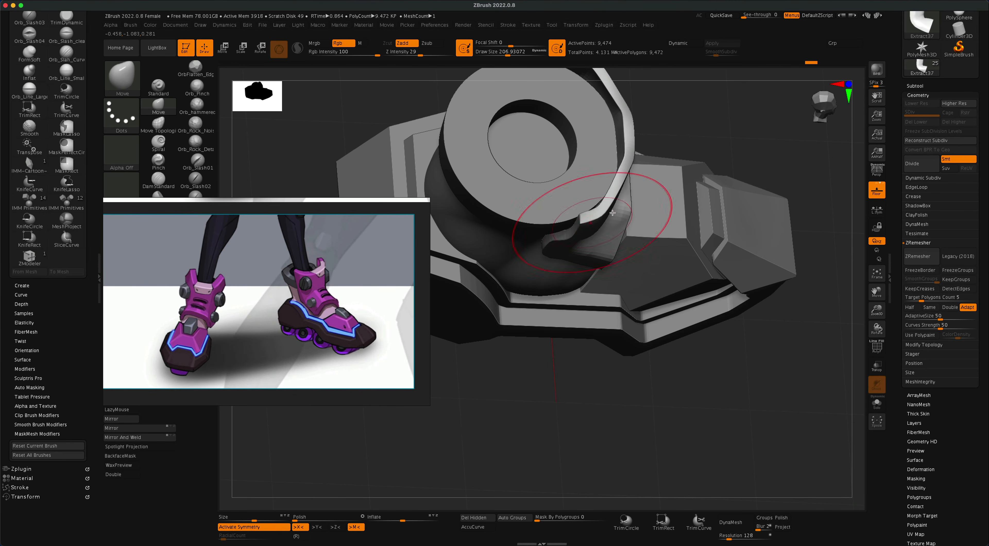
pyautogui.moveTo(699, 122); pyautogui.dragTo(703, 80)
pyautogui.moveTo(553, 271)
pyautogui.mouseDown()
pyautogui.moveTo(543, 262)
pyautogui.moveTo(534, 316)
pyautogui.mouseUp()
pyautogui.moveTo(674, 233); pyautogui.dragTo(692, 289)
pyautogui.moveTo(556, 320); pyautogui.dragTo(536, 347)
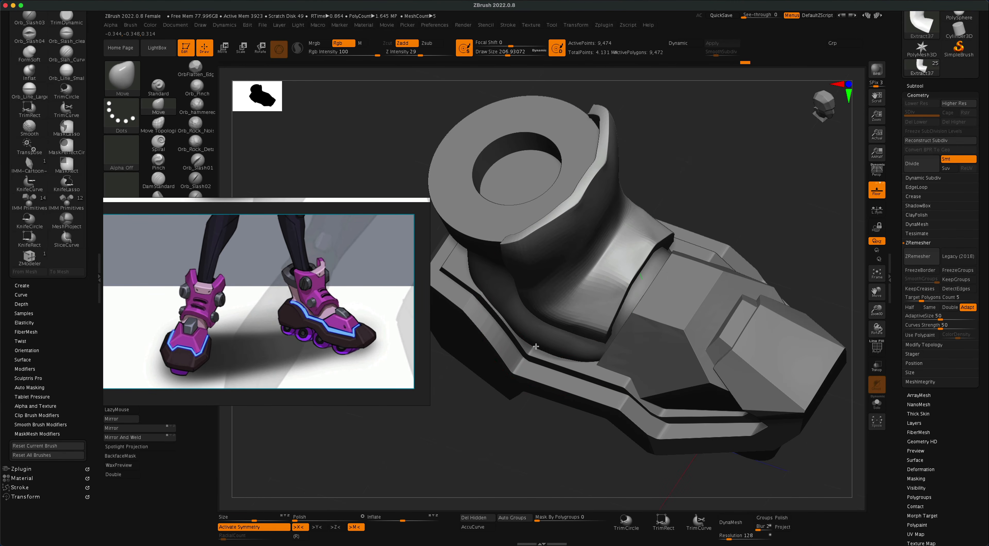
pyautogui.moveTo(716, 166); pyautogui.dragTo(679, 239)
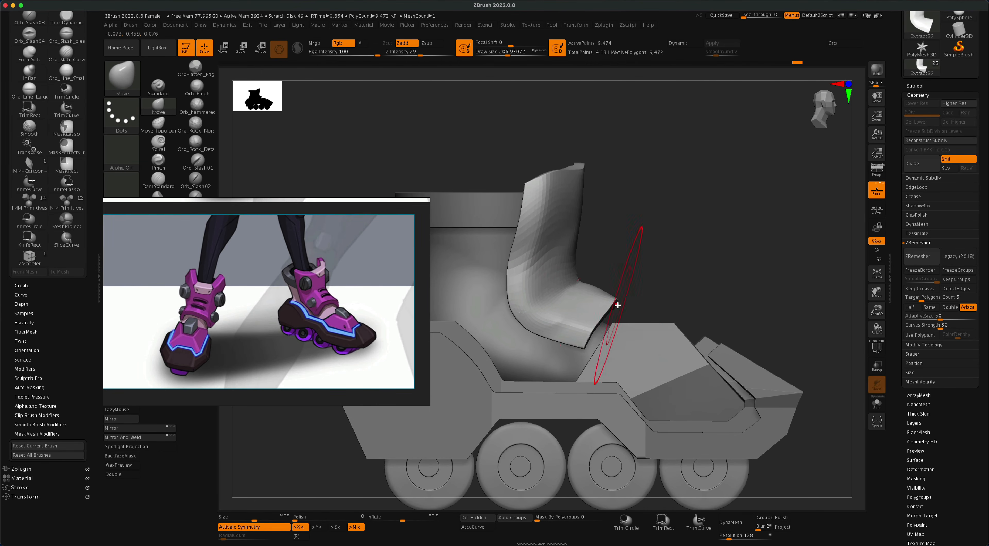
# Slice the shell's lower front edge at an angle and its top edge level with the KnifeCurve brush.
pyautogui.press('shift')
pyautogui.moveTo(707, 247)
pyautogui.keyDown('alt'); pyautogui.mouseDown()
pyautogui.moveTo(712, 210)
pyautogui.moveTo(585, 423)
pyautogui.moveTo(538, 437)
pyautogui.moveTo(522, 426)
pyautogui.mouseUp(); pyautogui.keyUp('alt')
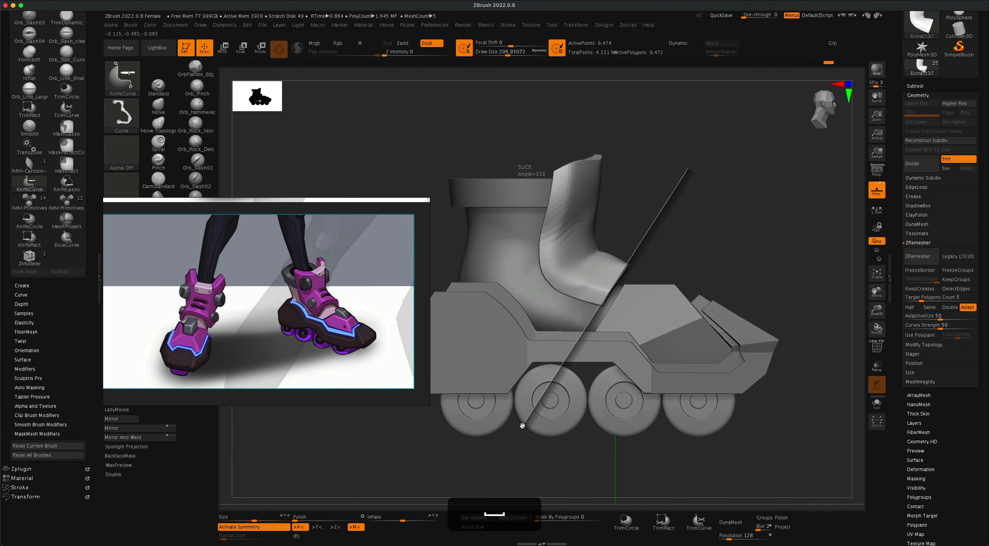
pyautogui.moveTo(694, 169)
pyautogui.keyDown('shift'); pyautogui.keyDown('super'); pyautogui.mouseDown()
pyautogui.moveTo(436, 159)
pyautogui.moveTo(818, 147)
pyautogui.moveTo(585, 176)
pyautogui.moveTo(737, 169)
pyautogui.mouseUp(); pyautogui.keyUp('super'); pyautogui.keyUp('shift')
pyautogui.press('space')
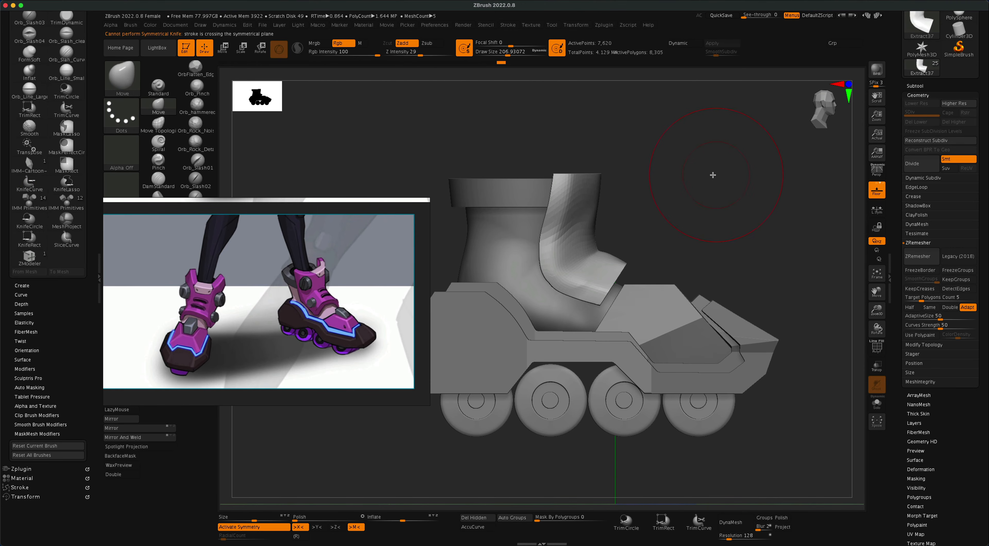
# Raise the shell's top with the Move brush, then cut its top, rear and bottom edges straight with KnifeCurve.
pyautogui.moveTo(577, 171); pyautogui.dragTo(568, 147)
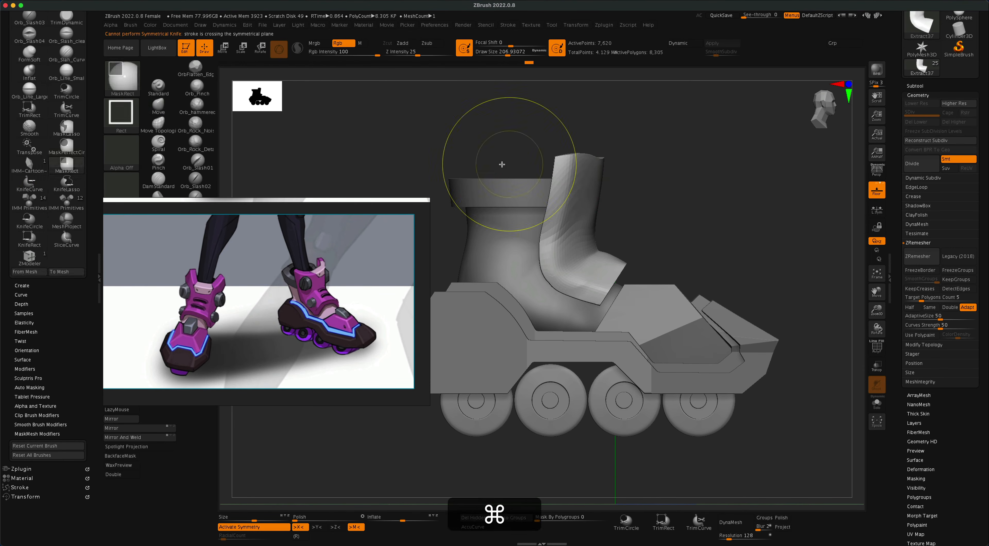
pyautogui.keyDown('shift'); pyautogui.keyDown('super'); pyautogui.moveTo(499, 164); pyautogui.dragTo(753, 164); pyautogui.keyUp('super'); pyautogui.keyUp('shift')
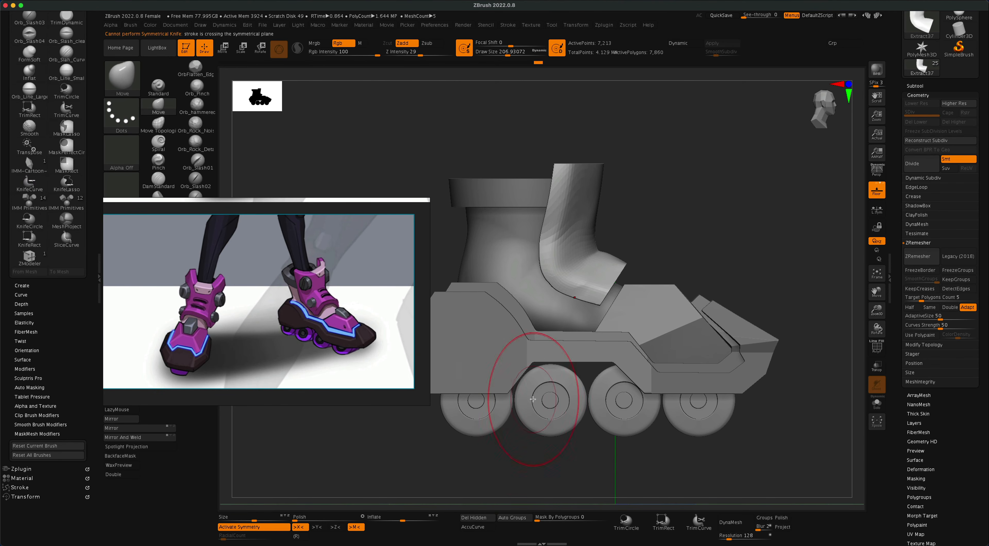
pyautogui.keyDown('shift'); pyautogui.keyDown('super'); pyautogui.moveTo(503, 463); pyautogui.dragTo(565, 107); pyautogui.keyUp('super'); pyautogui.keyUp('shift')
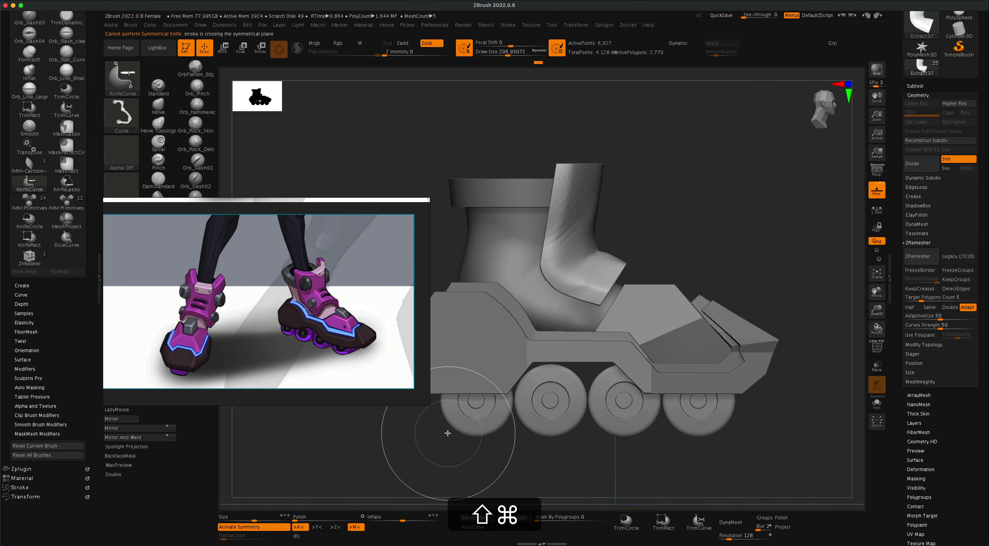
pyautogui.moveTo(693, 508)
pyautogui.keyDown('shift'); pyautogui.keyDown('super'); pyautogui.mouseDown()
pyautogui.moveTo(424, 446)
pyautogui.moveTo(437, 228)
pyautogui.moveTo(443, 265)
pyautogui.moveTo(447, 246)
pyautogui.moveTo(443, 205)
pyautogui.mouseUp(); pyautogui.keyUp('super'); pyautogui.keyUp('shift')
pyautogui.press('space')
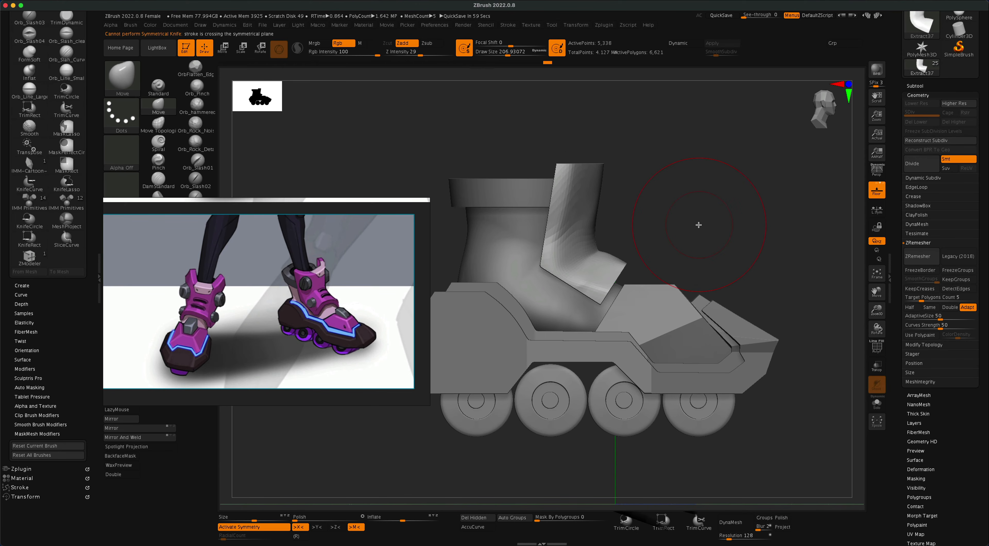
# Adjust the shell's front lip over the instep with the Move brush.
pyautogui.moveTo(724, 223); pyautogui.dragTo(701, 221)
pyautogui.moveTo(606, 266); pyautogui.dragTo(634, 281)
pyautogui.moveTo(675, 265)
pyautogui.mouseDown()
pyautogui.moveTo(720, 269)
pyautogui.moveTo(629, 275)
pyautogui.moveTo(702, 256)
pyautogui.moveTo(660, 253)
pyautogui.moveTo(683, 249)
pyautogui.moveTo(671, 252)
pyautogui.mouseUp()
# Subdivide the ankle shell up to subdivision level 3 and delete its lower levels.
pyautogui.moveTo(110, 276); pyautogui.dragTo(228, 223, button='right')
pyautogui.click(162, 197)
pyautogui.moveTo(715, 251)
pyautogui.mouseDown()
pyautogui.moveTo(678, 247)
pyautogui.moveTo(725, 261)
pyautogui.mouseUp()
pyautogui.press('s')
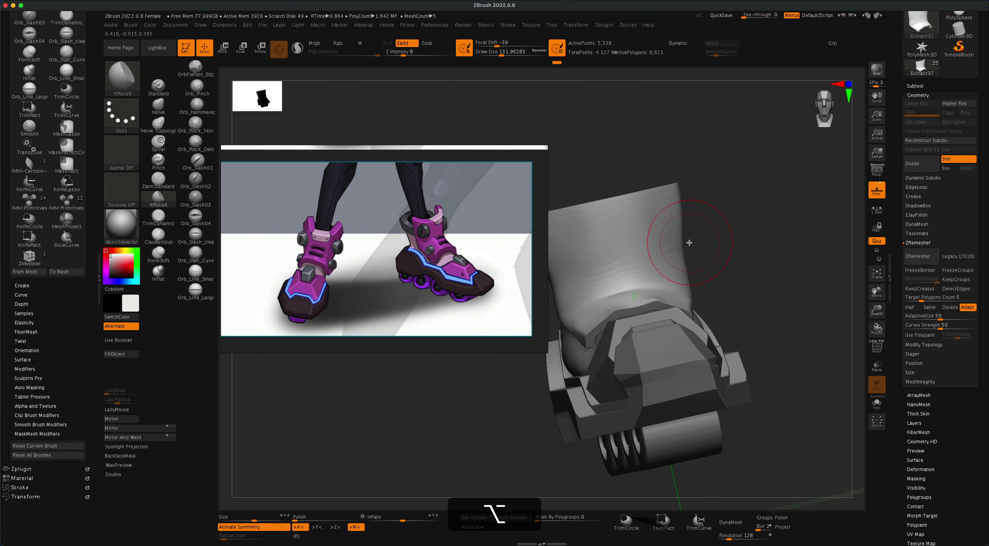
pyautogui.moveTo(536, 226); pyautogui.dragTo(495, 239, button='right')
pyautogui.moveTo(591, 225); pyautogui.dragTo(758, 206, button='right')
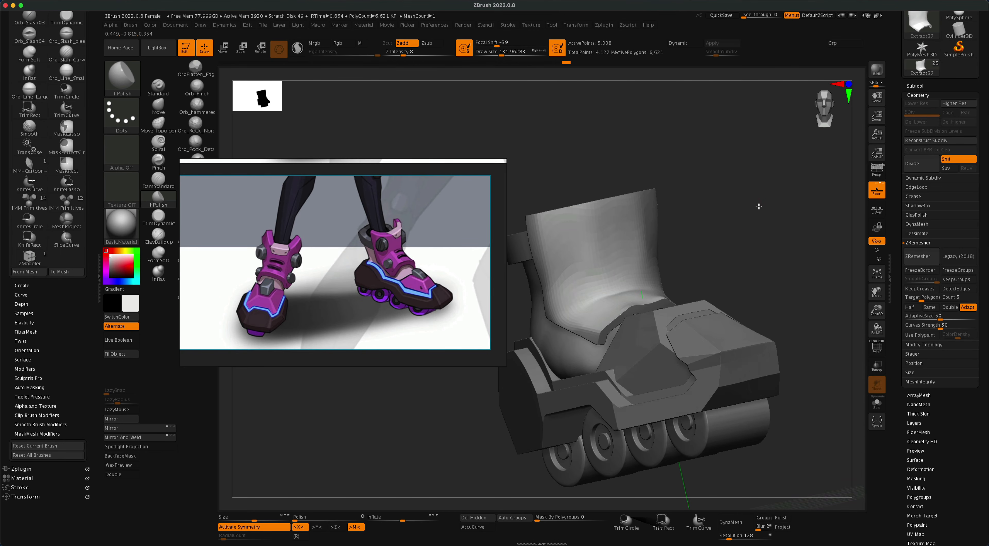
pyautogui.press('super')
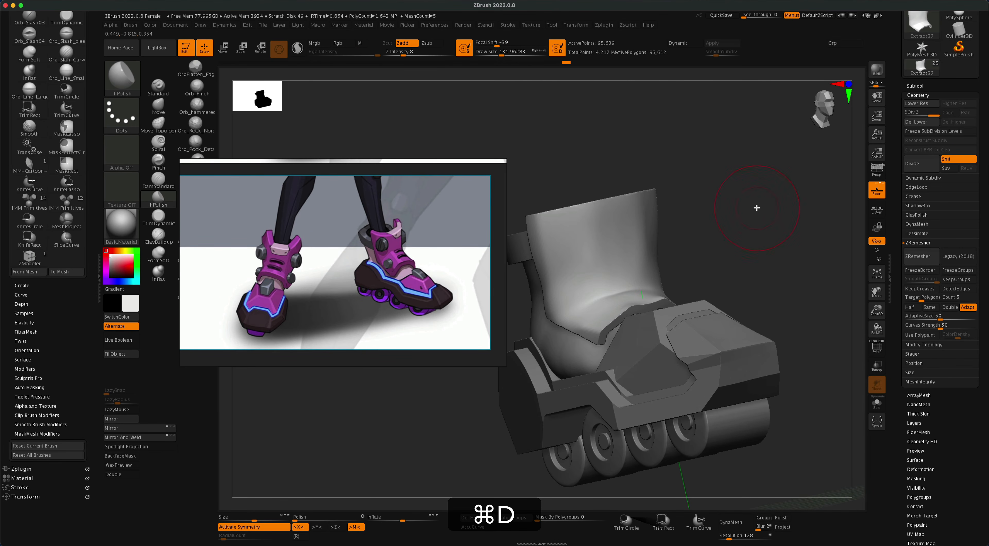
# Flatten the shell's side and front surfaces with the hPolish brush at a draw size of about 132.
pyautogui.moveTo(601, 233); pyautogui.dragTo(631, 242, button='right')
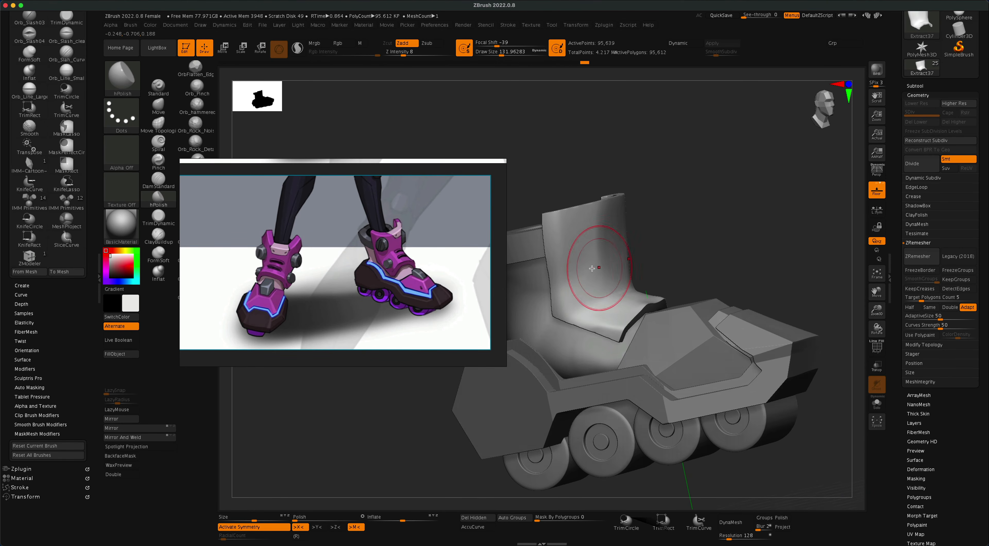
pyautogui.moveTo(572, 239)
pyautogui.mouseDown()
pyautogui.moveTo(578, 265)
pyautogui.moveTo(568, 285)
pyautogui.mouseUp()
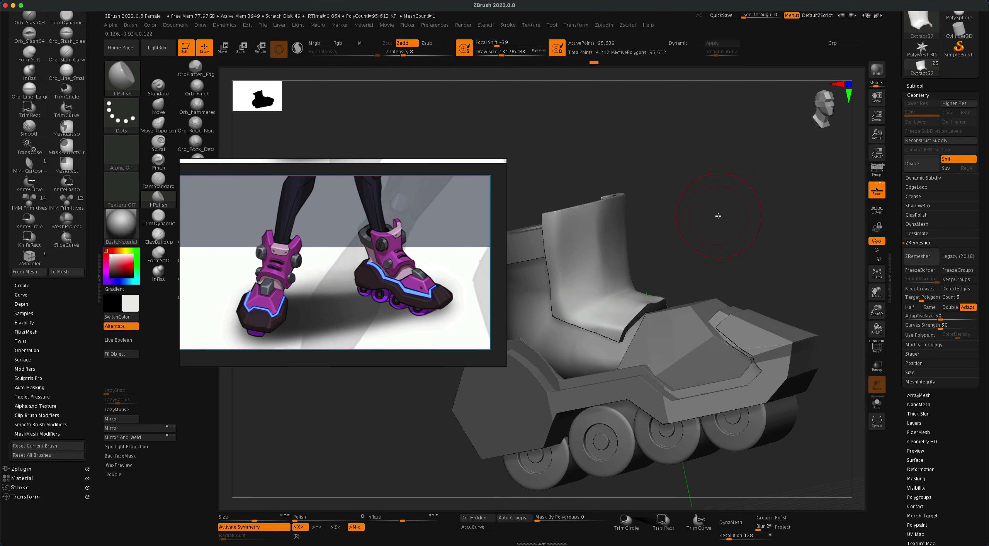
pyautogui.moveTo(718, 216); pyautogui.dragTo(629, 234, button='right')
pyautogui.press('super+z')
pyautogui.moveTo(739, 254); pyautogui.dragTo(696, 260, button='right')
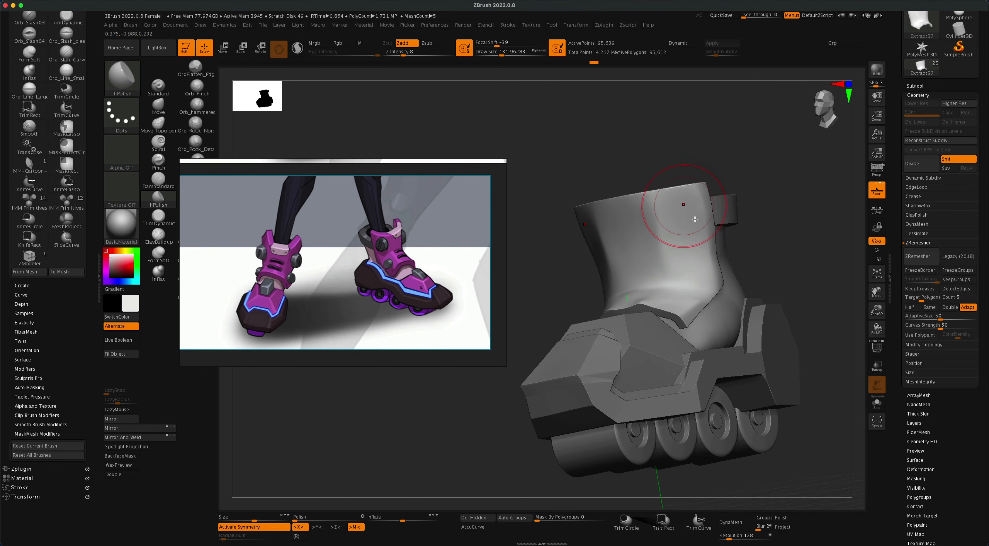
pyautogui.moveTo(695, 219); pyautogui.dragTo(668, 314, button='right')
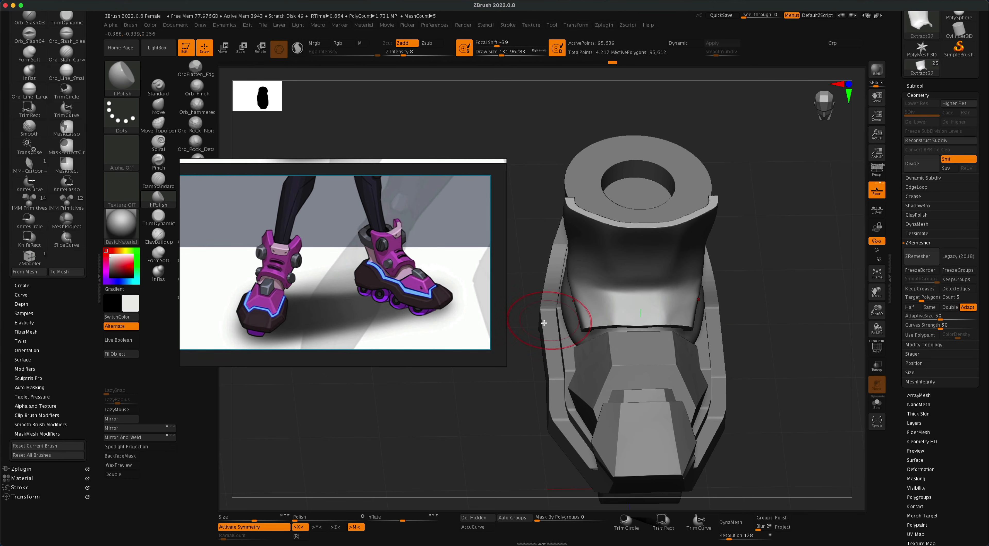
pyautogui.moveTo(544, 323); pyautogui.dragTo(663, 315, button='right')
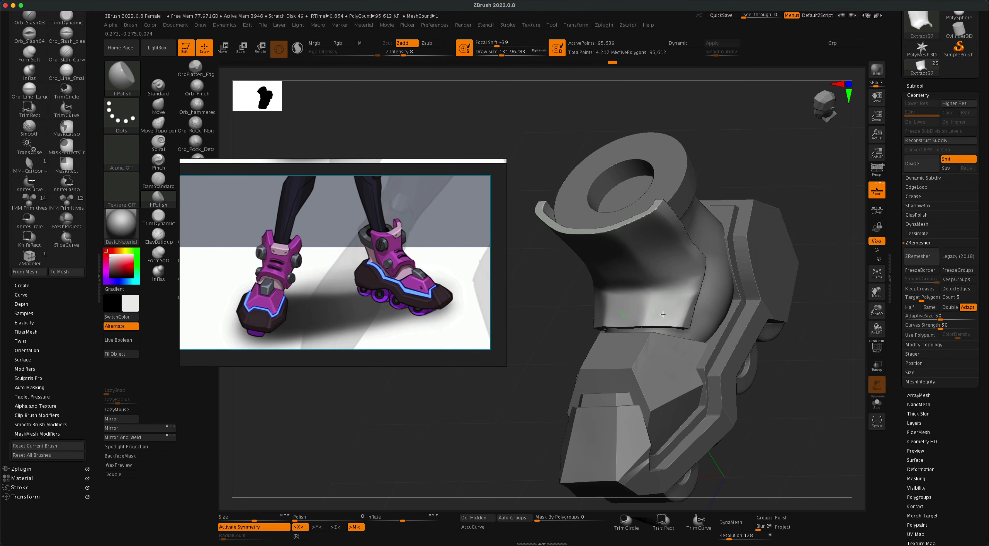
pyautogui.moveTo(768, 371); pyautogui.dragTo(800, 291, button='right')
pyautogui.moveTo(714, 278); pyautogui.dragTo(749, 271, button='right')
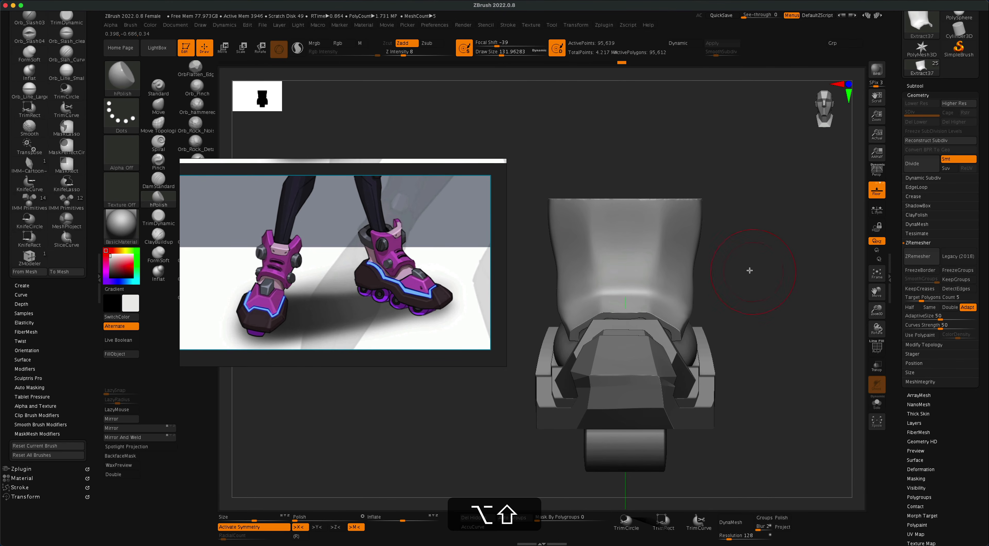
# Adjust the shell's side edges from the front with the Move brush, reducing its draw size to about 128.
pyautogui.click(163, 111)
pyautogui.press('s')
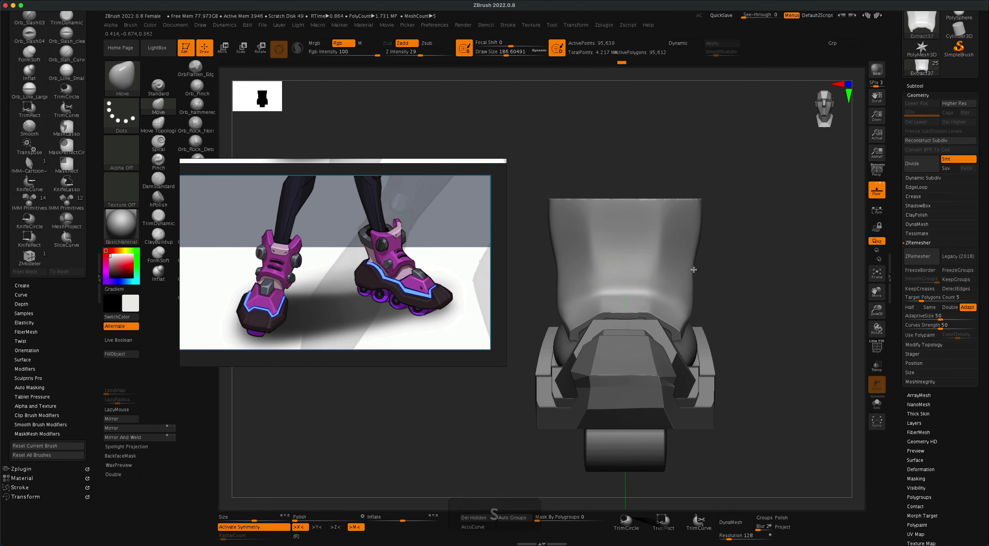
pyautogui.press('s')
pyautogui.moveTo(722, 271); pyautogui.dragTo(699, 246)
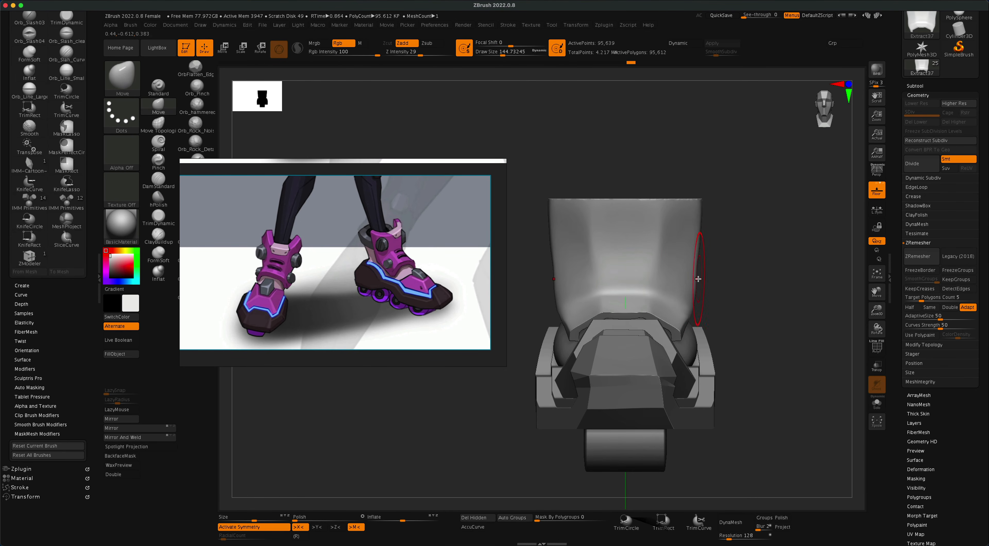
pyautogui.press('s')
pyautogui.moveTo(735, 298); pyautogui.dragTo(724, 298)
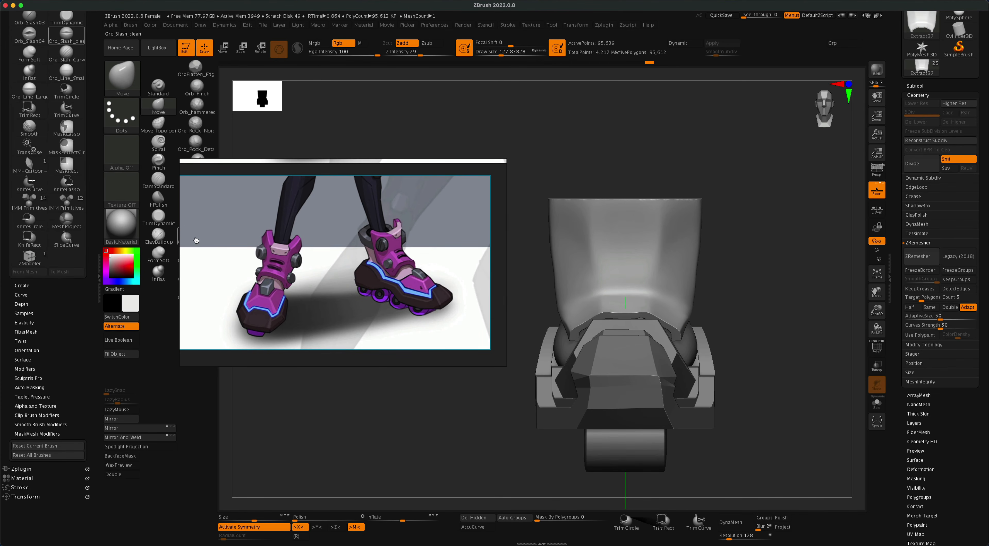
# Sharpen the creases down the shell's front with the Pinch brush at a draw size of about 49.
pyautogui.click(158, 163)
pyautogui.press('s')
pyautogui.moveTo(659, 277); pyautogui.dragTo(675, 276)
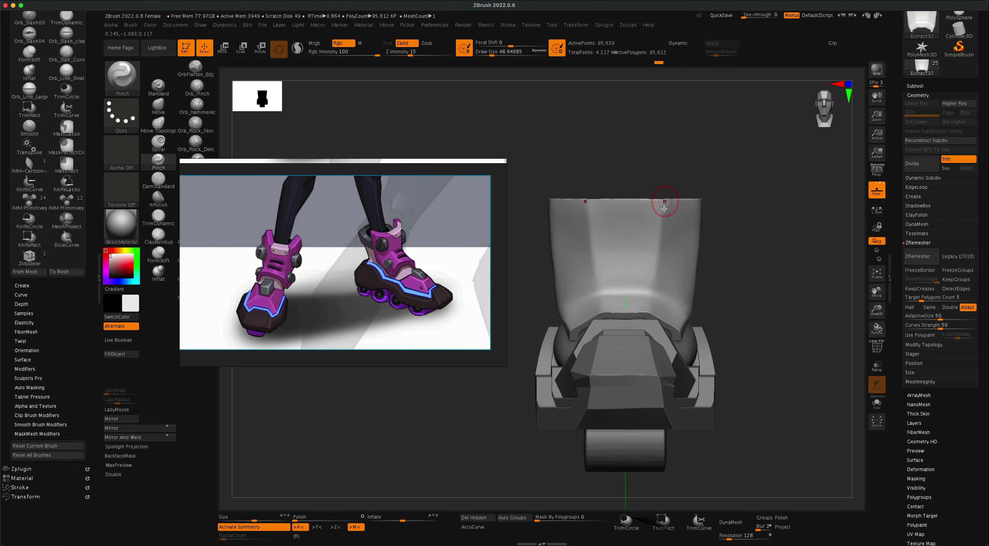
pyautogui.moveTo(658, 284); pyautogui.dragTo(654, 303, button='right')
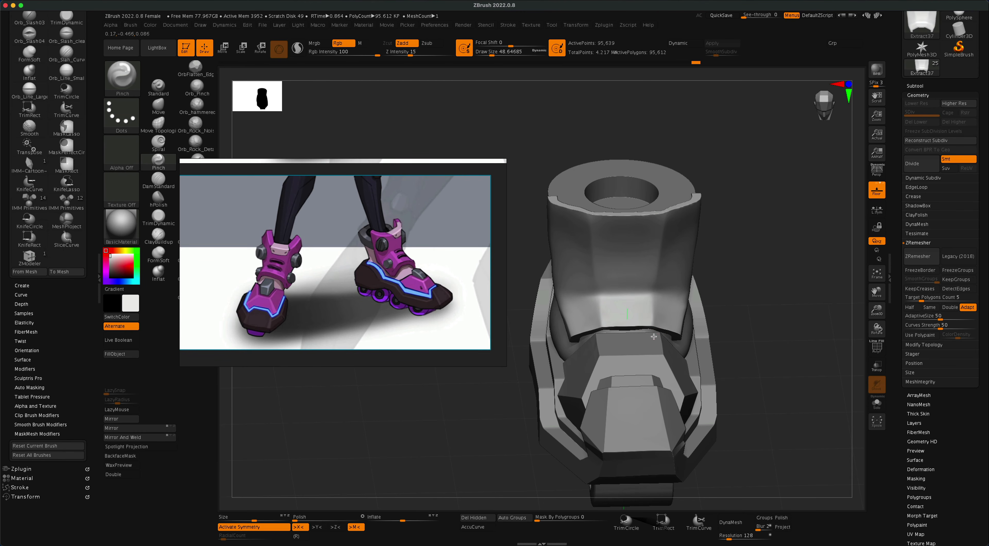
pyautogui.moveTo(654, 337); pyautogui.dragTo(757, 287, button='right')
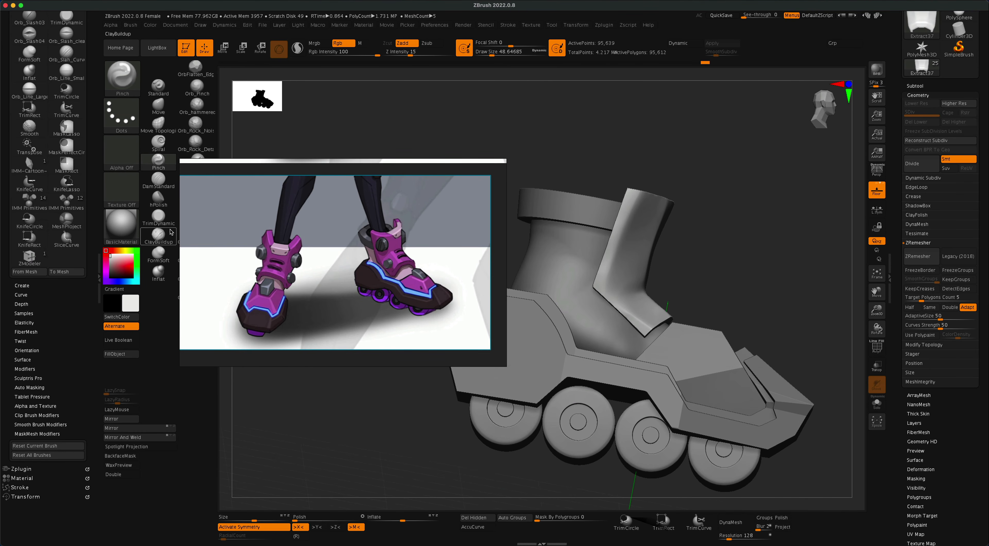
# Polish the shell's side and lower lip into flatter planes with hPolish at a draw size of about 90.
pyautogui.click(159, 200)
pyautogui.press('s')
pyautogui.moveTo(707, 211); pyautogui.dragTo(713, 212)
pyautogui.moveTo(715, 221); pyautogui.dragTo(710, 234, button='right')
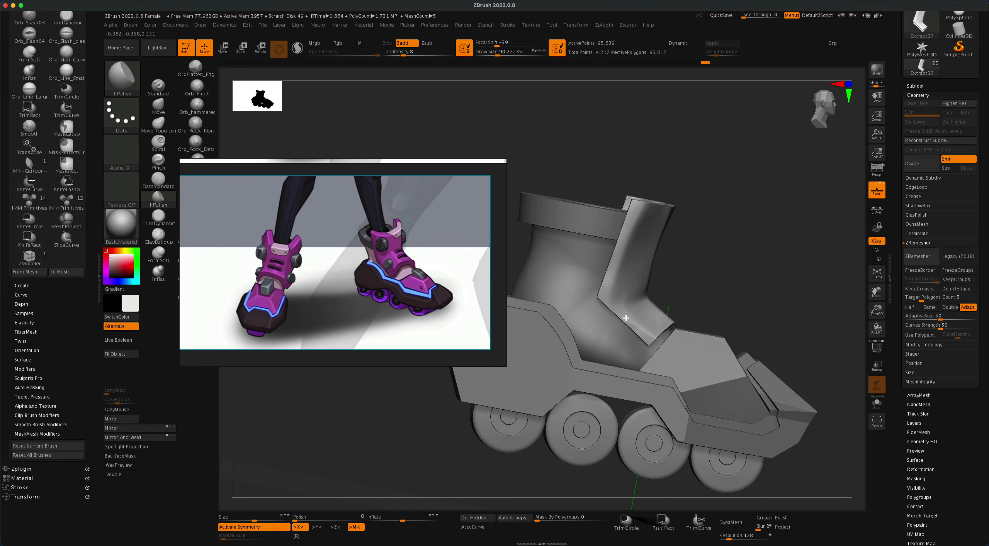
pyautogui.moveTo(714, 312)
pyautogui.mouseDown(button='right')
pyautogui.moveTo(739, 312)
pyautogui.moveTo(552, 274)
pyautogui.moveTo(566, 334)
pyautogui.moveTo(562, 306)
pyautogui.mouseUp(button='right')
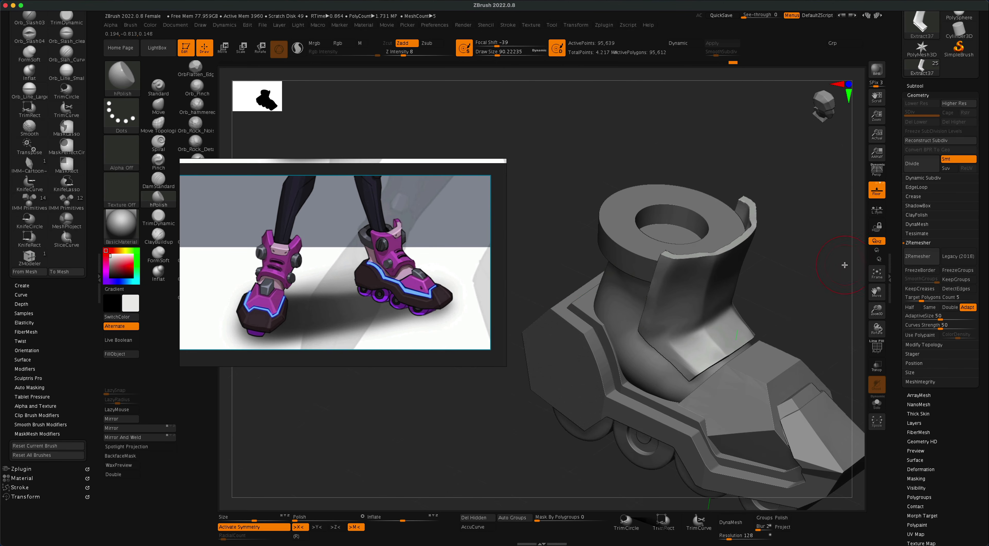
pyautogui.moveTo(809, 270)
pyautogui.keyDown('alt'); pyautogui.mouseDown()
pyautogui.moveTo(744, 274)
pyautogui.moveTo(749, 314)
pyautogui.mouseUp(); pyautogui.keyUp('alt')
# Reshape the shell's upper rim and its side corners with the Move brush at a draw size of about 49.
pyautogui.click(159, 108)
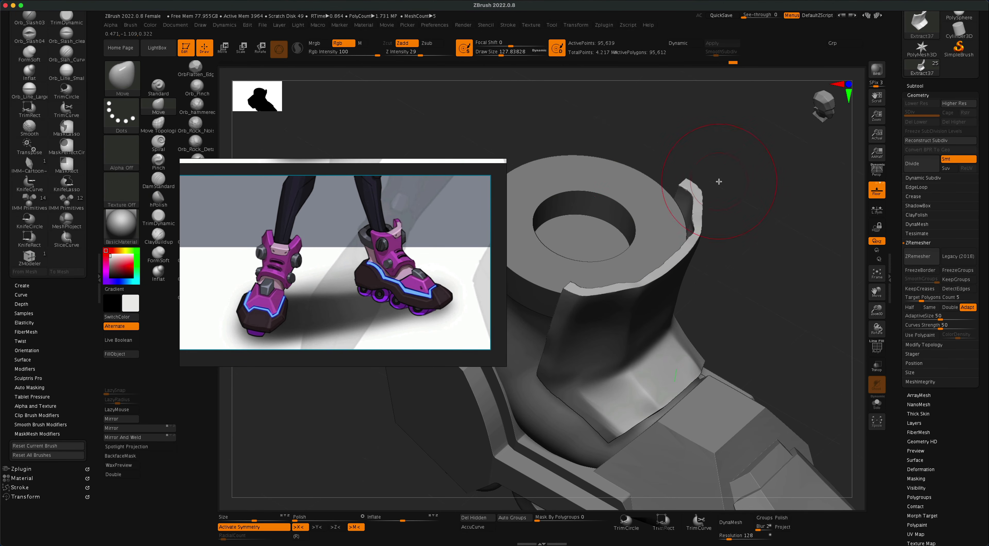
pyautogui.press('s')
pyautogui.click(718, 184)
pyautogui.press('s')
pyautogui.moveTo(721, 214); pyautogui.dragTo(719, 200, button='right')
pyautogui.moveTo(719, 186); pyautogui.dragTo(707, 185)
pyautogui.moveTo(721, 212); pyautogui.dragTo(729, 246, button='right')
pyautogui.moveTo(689, 246); pyautogui.dragTo(681, 239)
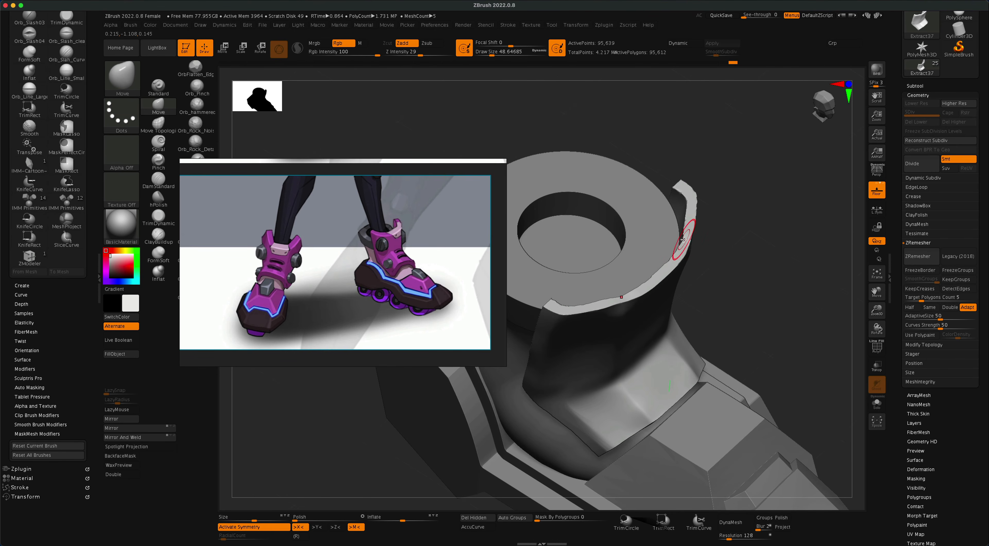
# Even out the shell's upper rim with a Move brush of about 35 draw size and smooth the surface just below it.
pyautogui.press('s')
pyautogui.moveTo(747, 238); pyautogui.dragTo(744, 238)
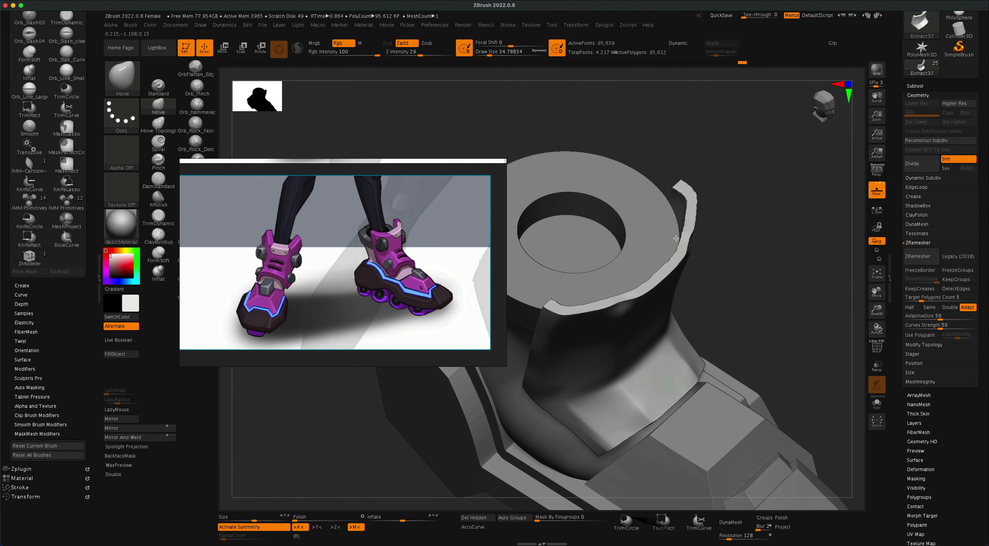
pyautogui.moveTo(693, 237); pyautogui.dragTo(698, 264, button='right')
pyautogui.press('shift')
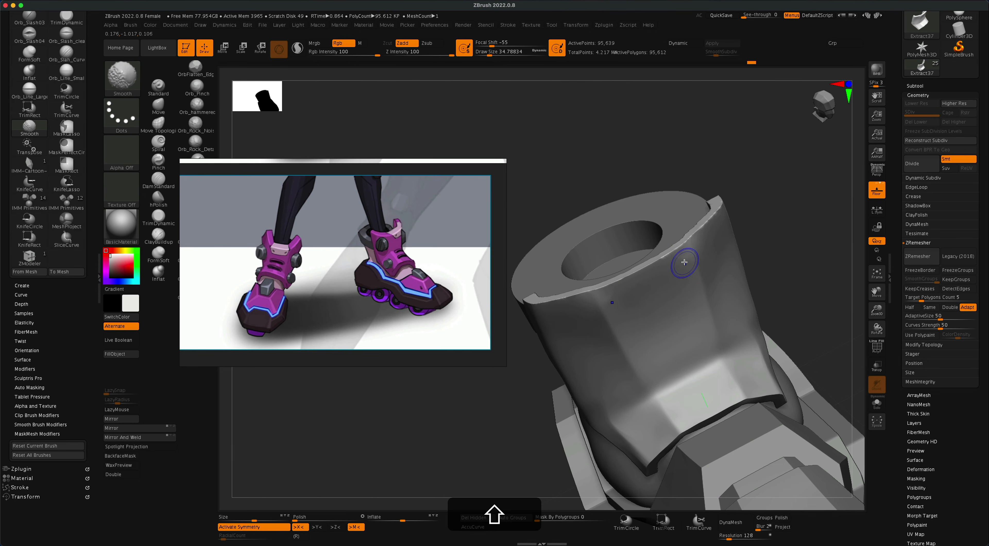
# Turn on perspective and append a cube to the subtool list.
pyautogui.moveTo(754, 209)
pyautogui.mouseDown(button='right')
pyautogui.moveTo(801, 267)
pyautogui.moveTo(782, 248)
pyautogui.moveTo(797, 243)
pyautogui.moveTo(777, 249)
pyautogui.moveTo(786, 249)
pyautogui.moveTo(773, 278)
pyautogui.mouseUp(button='right')
pyautogui.click(879, 173)
pyautogui.click(915, 86)
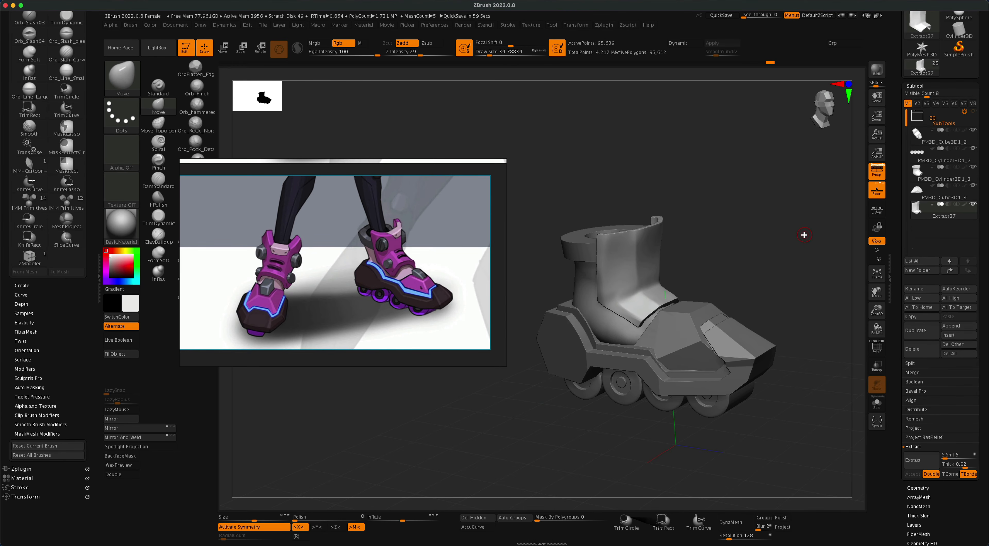
pyautogui.click(954, 328)
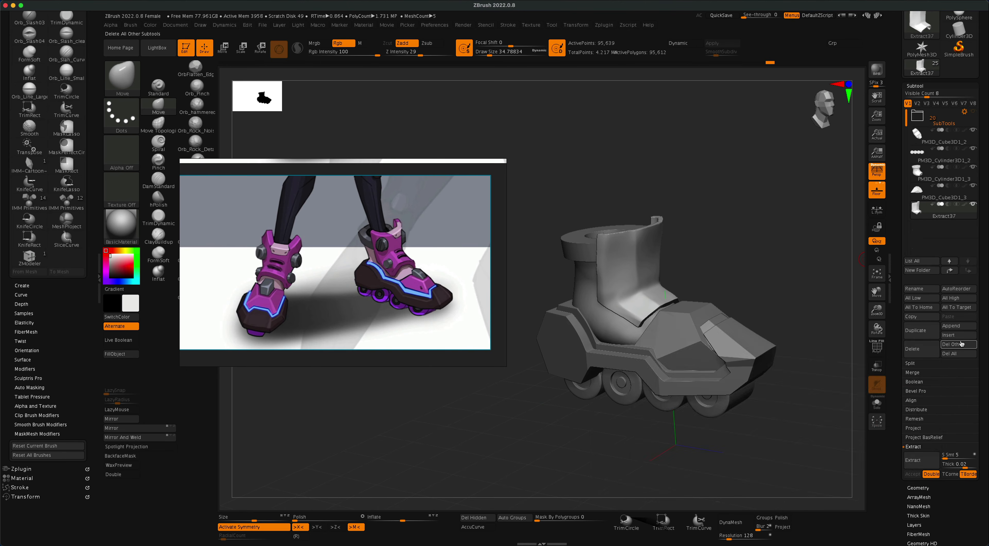
pyautogui.click(959, 327)
pyautogui.click(661, 373)
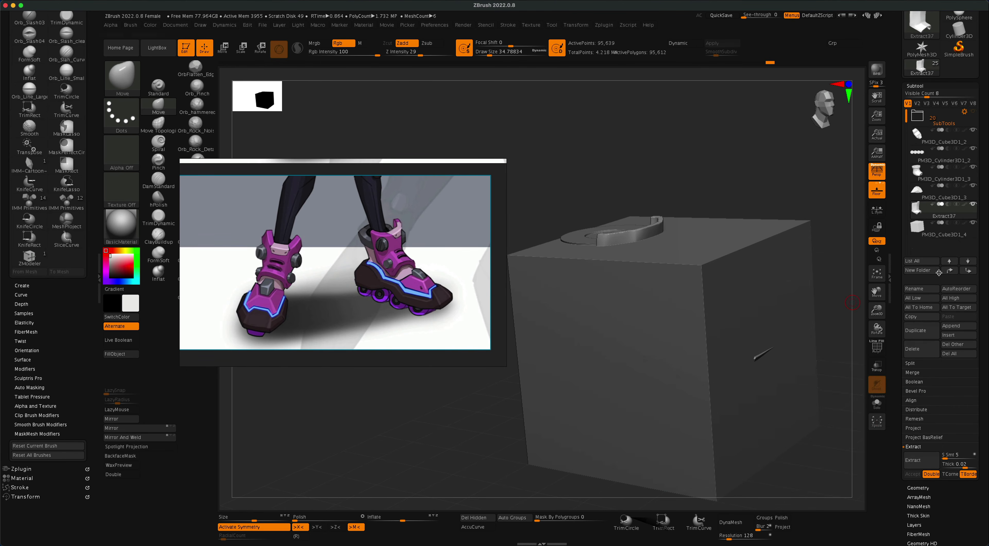
# Scale the new cube down to a small block and place it on the instep in front of the ankle shell.
pyautogui.click(974, 235)
pyautogui.click(223, 48)
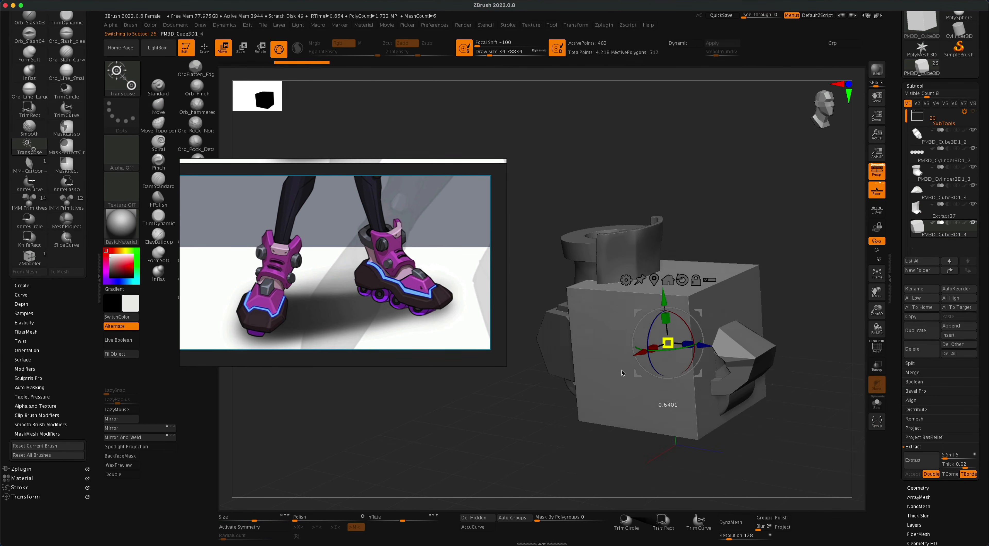
pyautogui.moveTo(664, 300); pyautogui.dragTo(645, 246)
pyautogui.keyDown('shift'); pyautogui.moveTo(737, 260); pyautogui.dragTo(745, 257); pyautogui.keyUp('shift')
pyautogui.moveTo(691, 215); pyautogui.dragTo(715, 281)
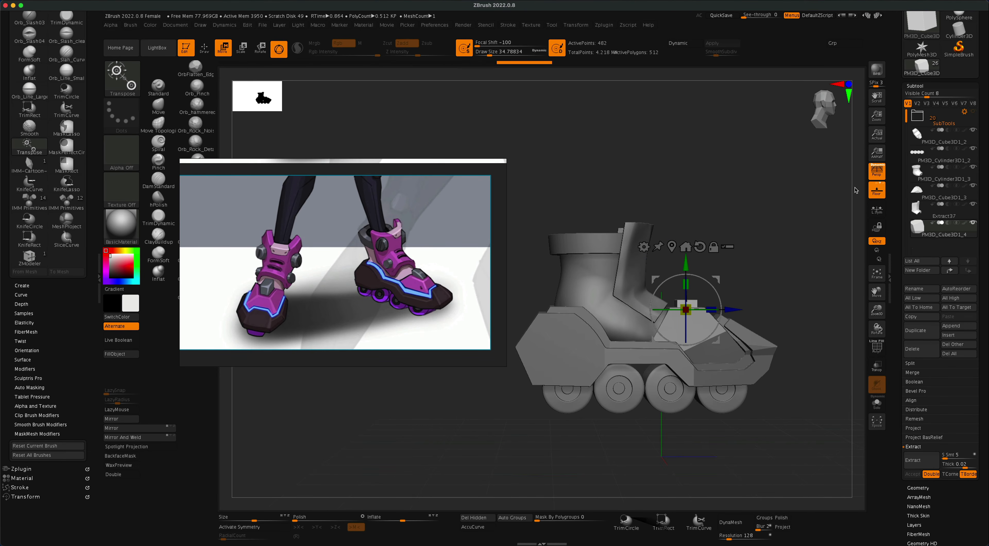
# Turn off perspective and slice the block's front upper corner at an angle in side view with KnifeCurve.
pyautogui.click(876, 172)
pyautogui.keyDown('shift'); pyautogui.moveTo(814, 265); pyautogui.dragTo(796, 361); pyautogui.keyUp('shift')
pyautogui.moveTo(801, 269); pyautogui.dragTo(722, 268)
pyautogui.press('q')
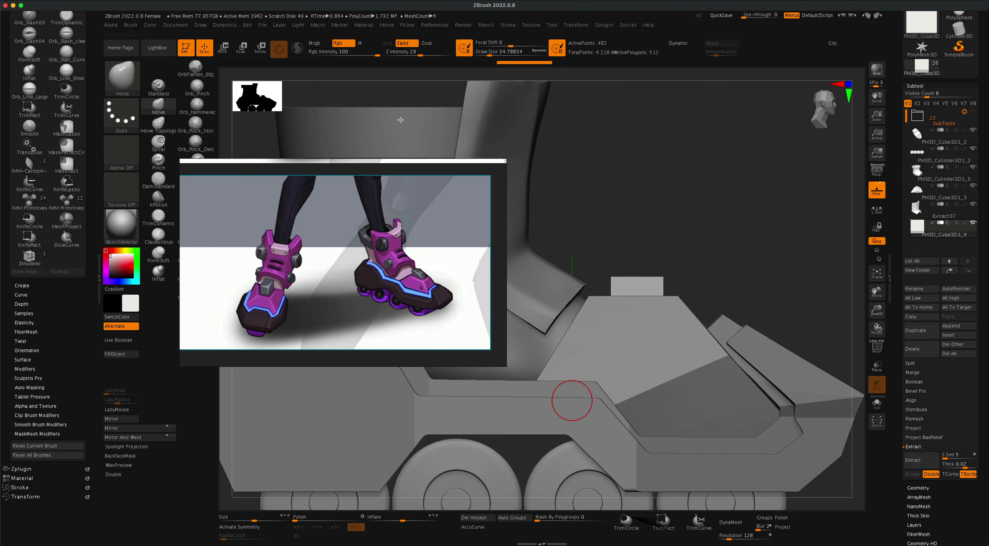
pyautogui.moveTo(763, 336)
pyautogui.keyDown('shift'); pyautogui.keyDown('super'); pyautogui.mouseDown()
pyautogui.moveTo(633, 210)
pyautogui.moveTo(797, 216)
pyautogui.moveTo(639, 280)
pyautogui.moveTo(726, 386)
pyautogui.moveTo(719, 381)
pyautogui.mouseUp(); pyautogui.keyUp('super'); pyautogui.keyUp('shift')
pyautogui.press('space')
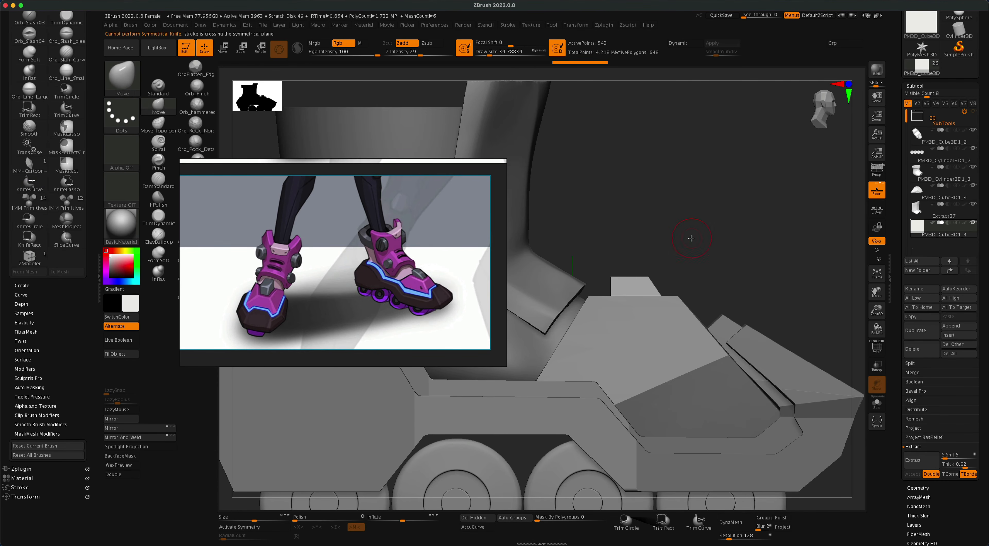
# Turn on symmetry and slice both sides of the block at a slant from the front view.
pyautogui.keyDown('shift'); pyautogui.moveTo(691, 239); pyautogui.dragTo(645, 243); pyautogui.keyUp('shift')
pyautogui.press('shift+super+x')
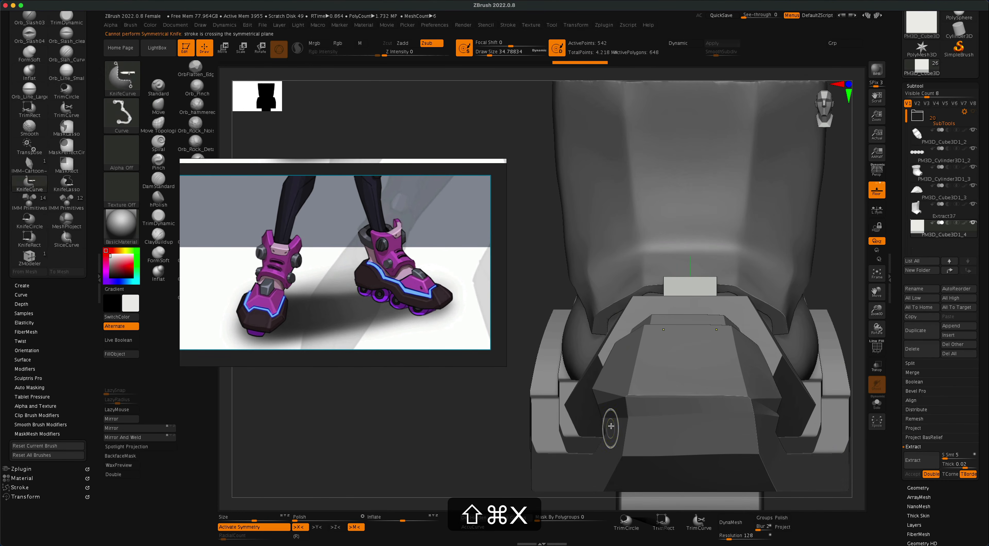
pyautogui.keyDown('shift'); pyautogui.keyDown('super'); pyautogui.moveTo(611, 426); pyautogui.dragTo(704, 199); pyautogui.keyUp('super'); pyautogui.keyUp('shift')
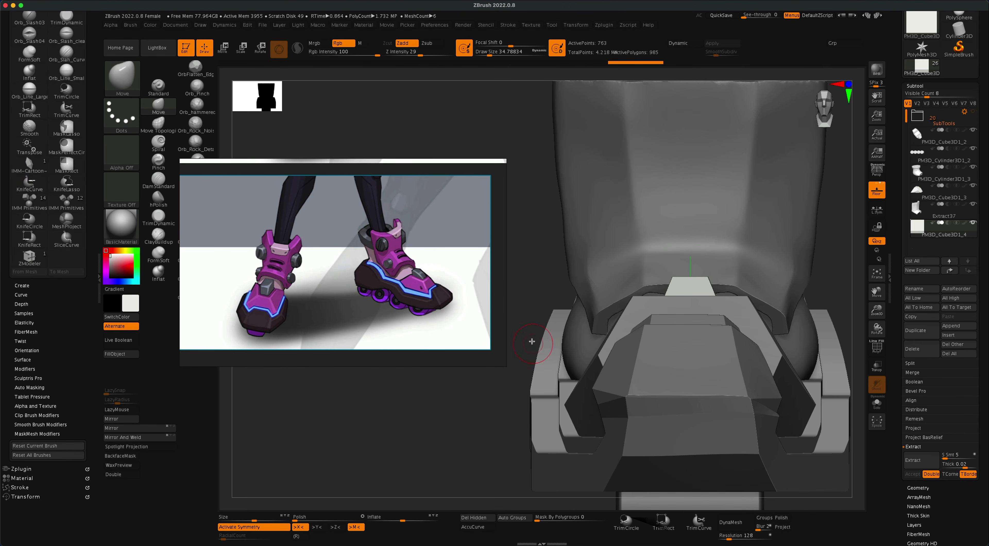
# Slice the block's rear side at an angle with KnifeCurve and check the tapered shape in perspective.
pyautogui.moveTo(531, 342)
pyautogui.mouseDown()
pyautogui.moveTo(567, 343)
pyautogui.moveTo(664, 219)
pyautogui.moveTo(660, 227)
pyautogui.mouseUp()
pyautogui.press('space')
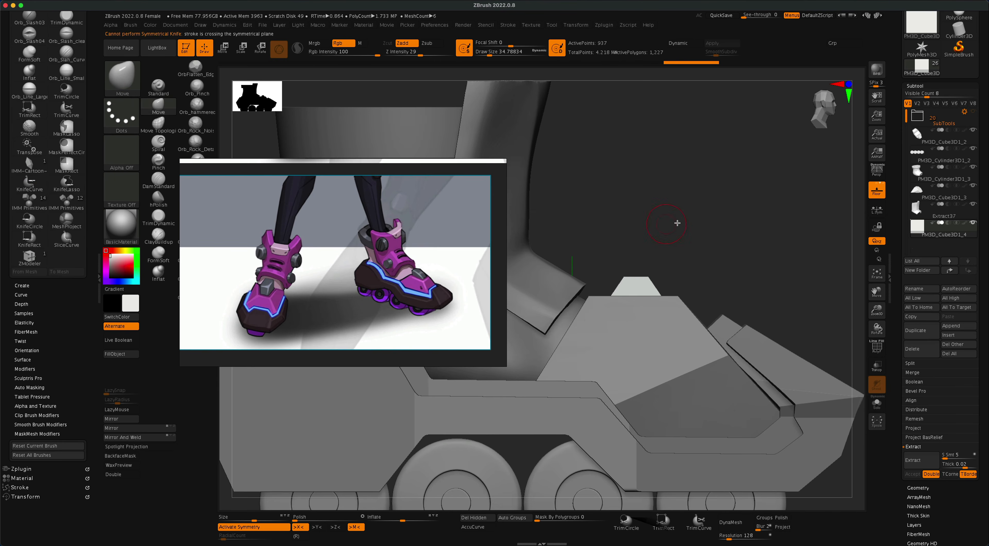
pyautogui.moveTo(753, 221)
pyautogui.mouseDown()
pyautogui.moveTo(689, 256)
pyautogui.moveTo(715, 256)
pyautogui.moveTo(739, 172)
pyautogui.moveTo(747, 254)
pyautogui.moveTo(761, 194)
pyautogui.mouseUp()
pyautogui.press('p')
pyautogui.moveTo(784, 239); pyautogui.dragTo(586, 203)
pyautogui.press('p')
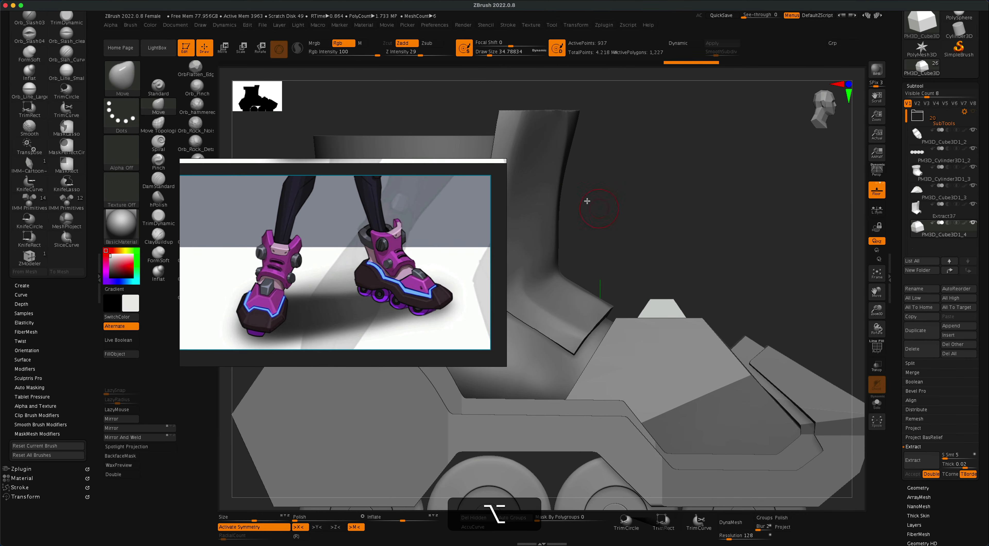
# Mask the block's rear half, shift the unmasked front half forward to lengthen the block, and clear the mask.
pyautogui.keyDown('super'); pyautogui.moveTo(603, 248); pyautogui.dragTo(657, 349); pyautogui.keyUp('super')
pyautogui.keyDown('super'); pyautogui.click(714, 266); pyautogui.keyUp('super')
pyautogui.press('w')
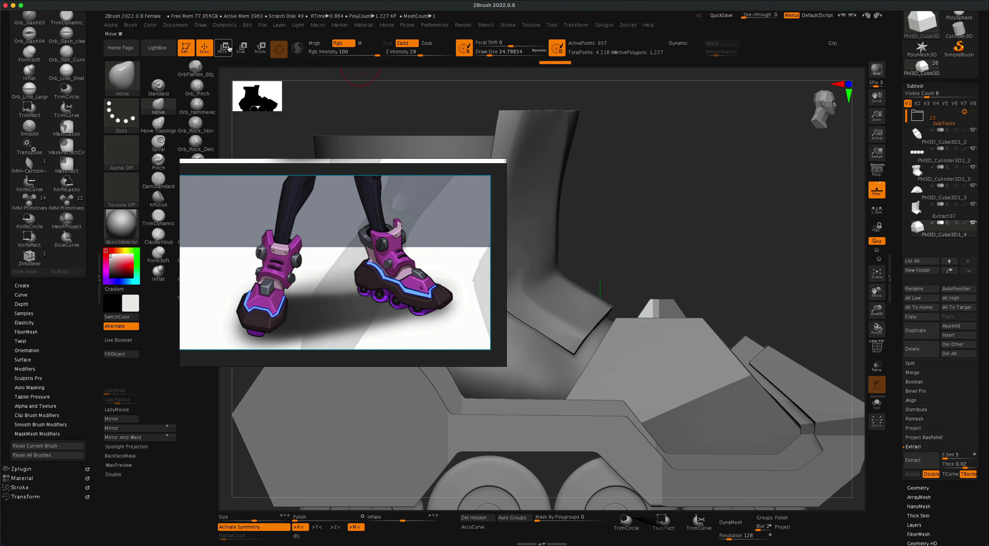
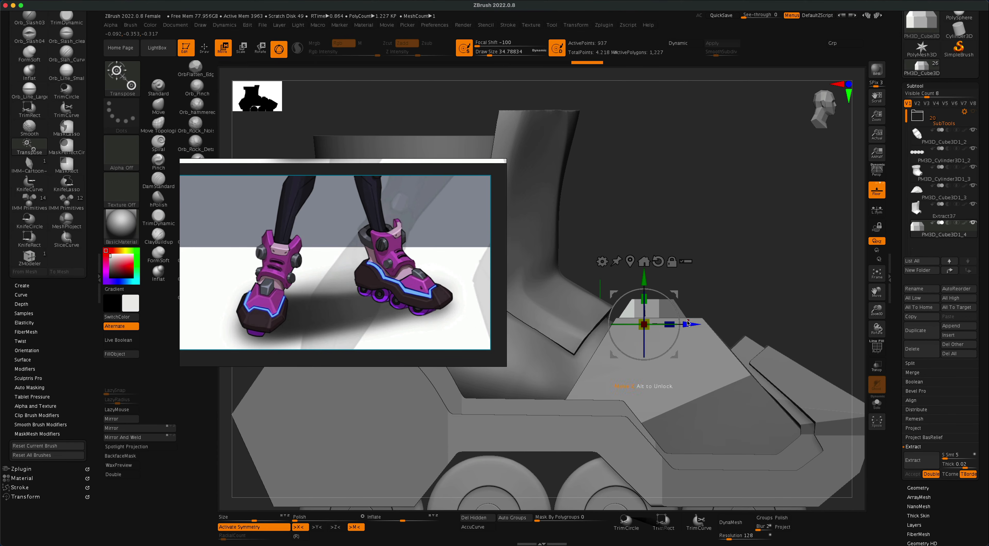
pyautogui.keyDown('super'); pyautogui.moveTo(784, 256); pyautogui.dragTo(799, 271); pyautogui.keyUp('super')
pyautogui.moveTo(783, 257); pyautogui.dragTo(730, 303)
# Slice the lengthened instep block's front at an angle in side view with KnifeCurve and check the shape in perspective.
pyautogui.press('q')
pyautogui.moveTo(741, 246)
pyautogui.keyDown('alt'); pyautogui.mouseDown()
pyautogui.moveTo(744, 189)
pyautogui.moveTo(770, 161)
pyautogui.mouseUp(); pyautogui.keyUp('alt')
pyautogui.moveTo(766, 242)
pyautogui.mouseDown()
pyautogui.moveTo(753, 251)
pyautogui.moveTo(772, 245)
pyautogui.moveTo(772, 236)
pyautogui.moveTo(757, 245)
pyautogui.moveTo(774, 224)
pyautogui.moveTo(769, 285)
pyautogui.moveTo(842, 359)
pyautogui.mouseUp()
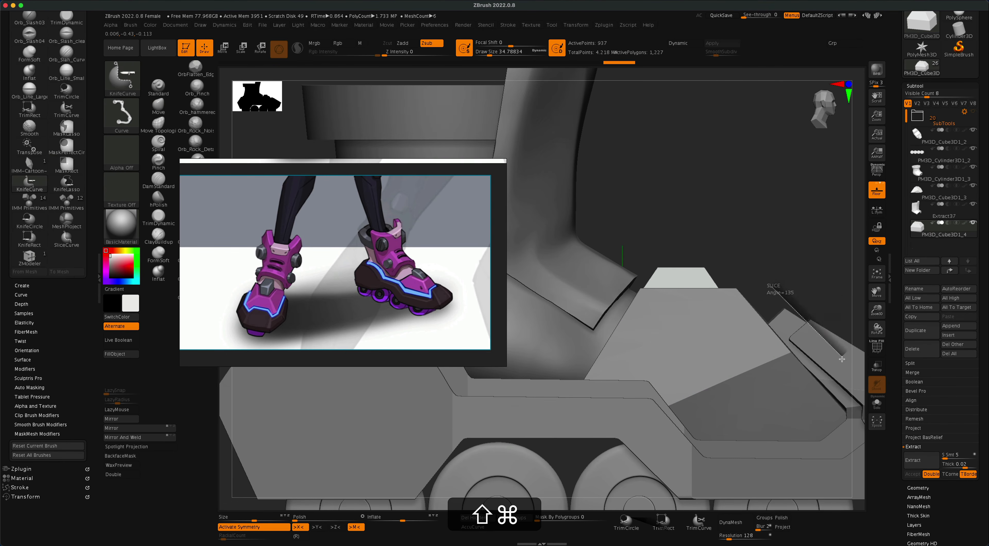
pyautogui.moveTo(616, 205)
pyautogui.keyDown('shift'); pyautogui.keyDown('super'); pyautogui.mouseDown()
pyautogui.moveTo(811, 329)
pyautogui.moveTo(841, 296)
pyautogui.moveTo(831, 313)
pyautogui.moveTo(838, 273)
pyautogui.moveTo(837, 286)
pyautogui.mouseUp(); pyautogui.keyUp('super'); pyautogui.keyUp('shift')
pyautogui.press('space')
pyautogui.moveTo(804, 250)
pyautogui.mouseDown()
pyautogui.moveTo(790, 267)
pyautogui.moveTo(770, 263)
pyautogui.moveTo(770, 277)
pyautogui.moveTo(792, 249)
pyautogui.moveTo(779, 249)
pyautogui.moveTo(783, 273)
pyautogui.mouseUp()
pyautogui.press('p')
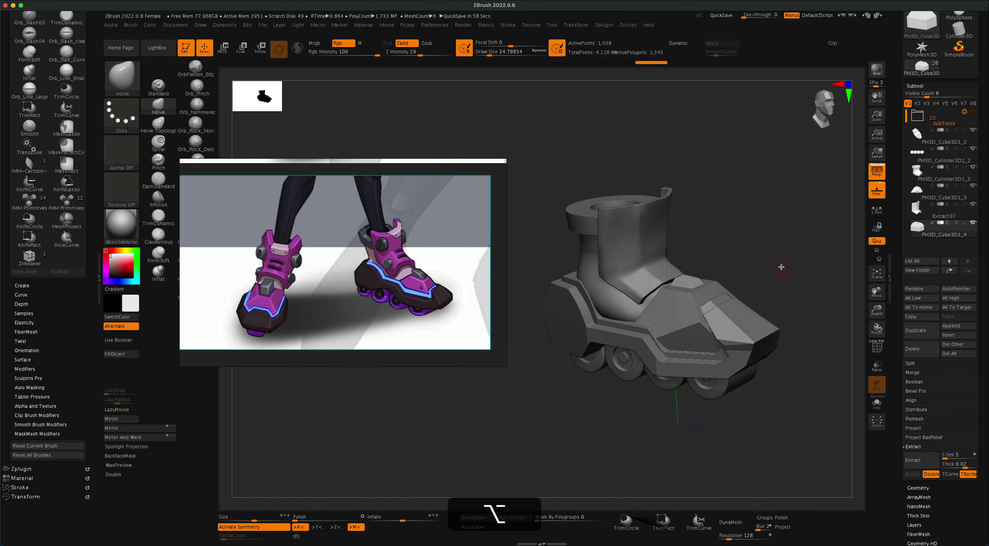
pyautogui.keyDown('alt'); pyautogui.moveTo(783, 274); pyautogui.dragTo(781, 280); pyautogui.keyUp('alt')
# Append a Cylinder3D subtool, select it, and scale it down to a small bolt size with the gizmo.
pyautogui.click(955, 330)
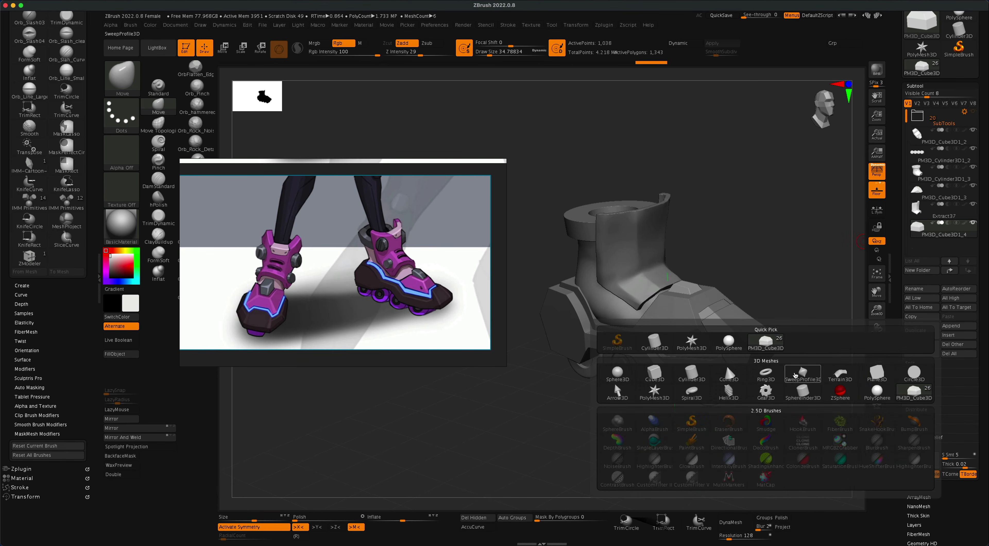
pyautogui.click(692, 374)
pyautogui.click(937, 249)
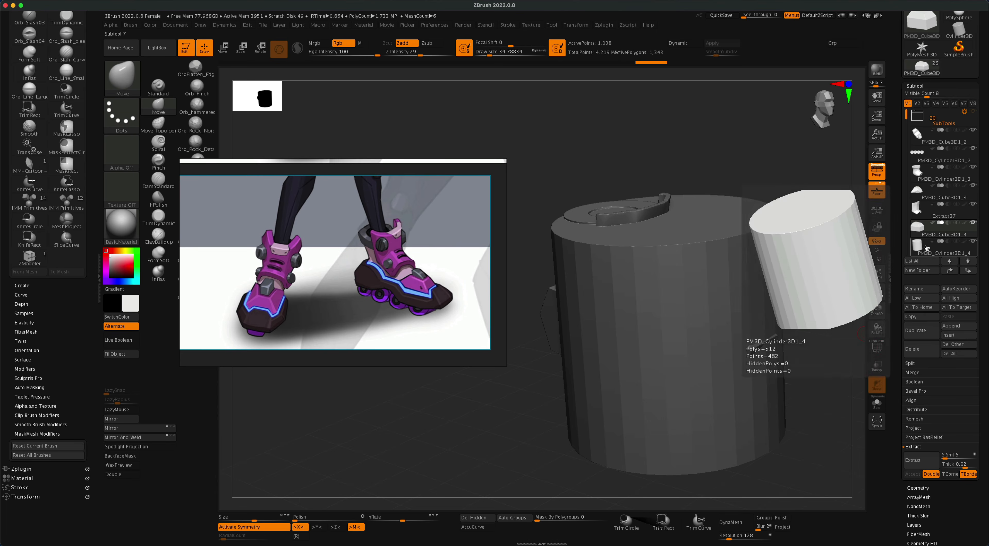
pyautogui.moveTo(933, 94); pyautogui.dragTo(939, 94)
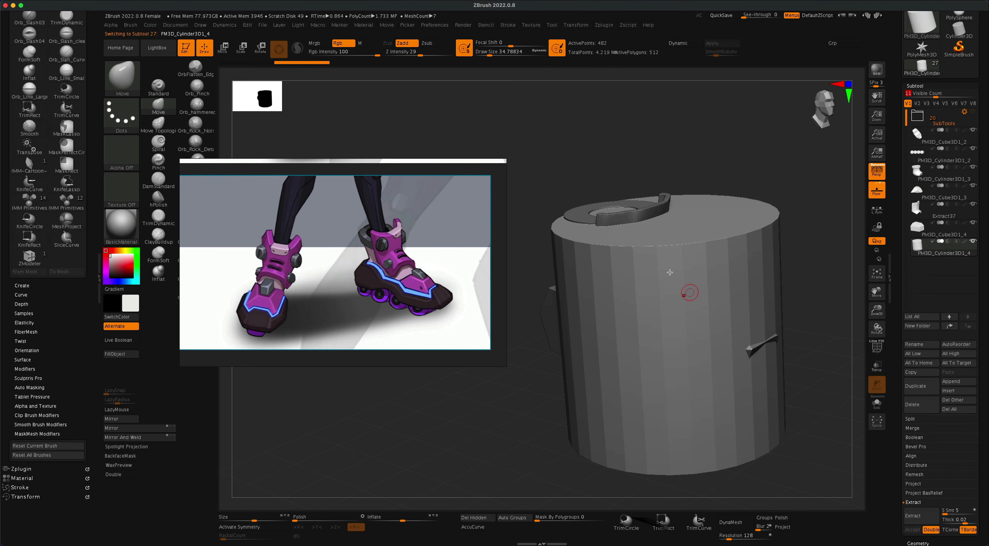
pyautogui.click(223, 48)
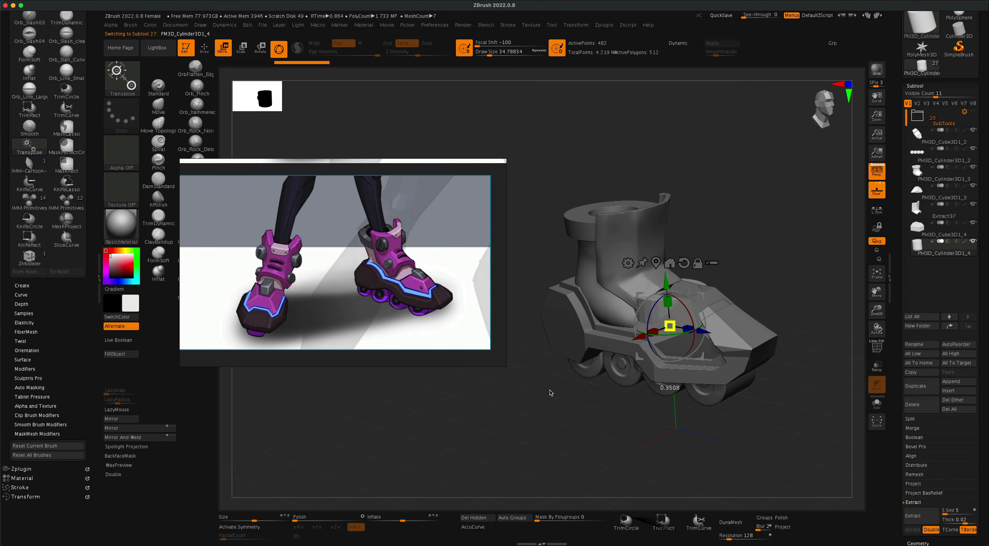
pyautogui.keyDown('shift'); pyautogui.moveTo(616, 366); pyautogui.dragTo(756, 400); pyautogui.keyUp('shift')
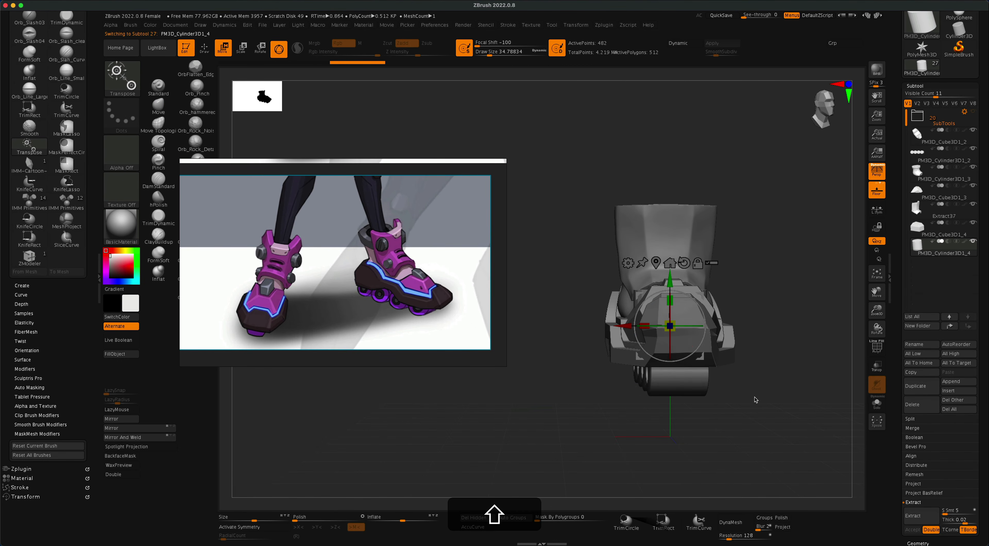
# Turn off perspective, move the small cylinder out to one side of the ankle, and tilt it to face outward.
pyautogui.click(879, 174)
pyautogui.moveTo(703, 292); pyautogui.dragTo(560, 306)
pyautogui.press('shift')
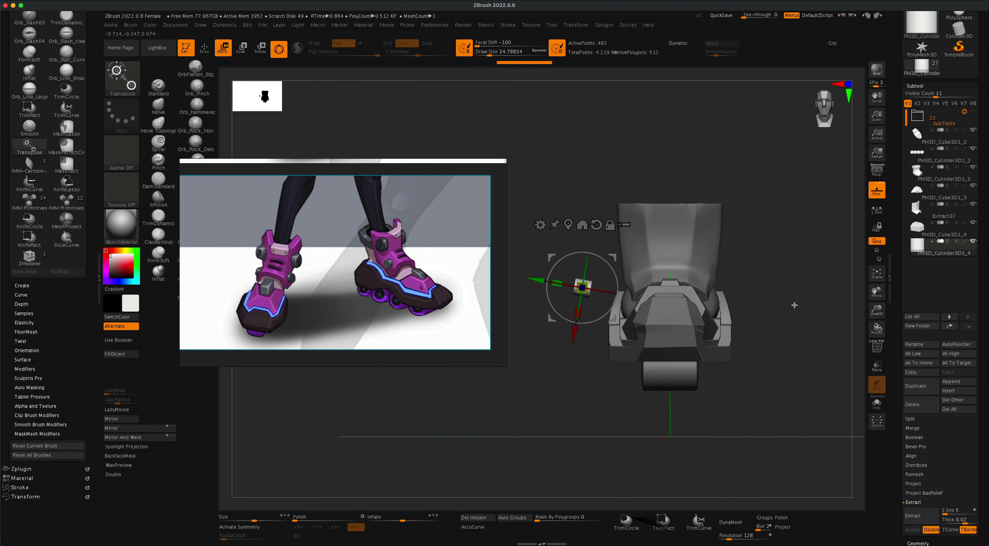
pyautogui.moveTo(795, 305); pyautogui.dragTo(759, 323)
pyautogui.moveTo(509, 328); pyautogui.dragTo(567, 326)
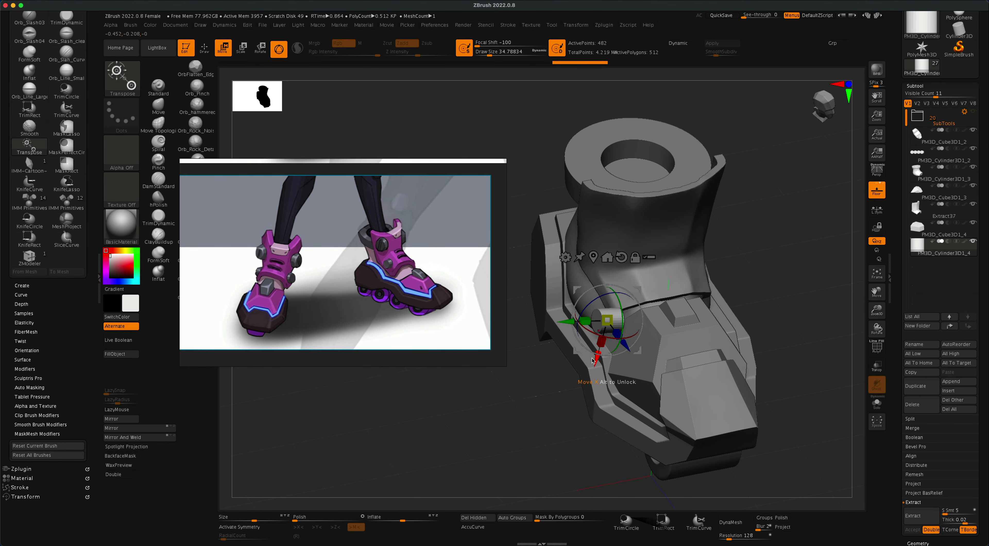
# Scale and position the cylinder so it sits as a bolt on the ankle shell's lower front corner.
pyautogui.moveTo(597, 357); pyautogui.dragTo(605, 328)
pyautogui.moveTo(557, 372); pyautogui.dragTo(520, 391)
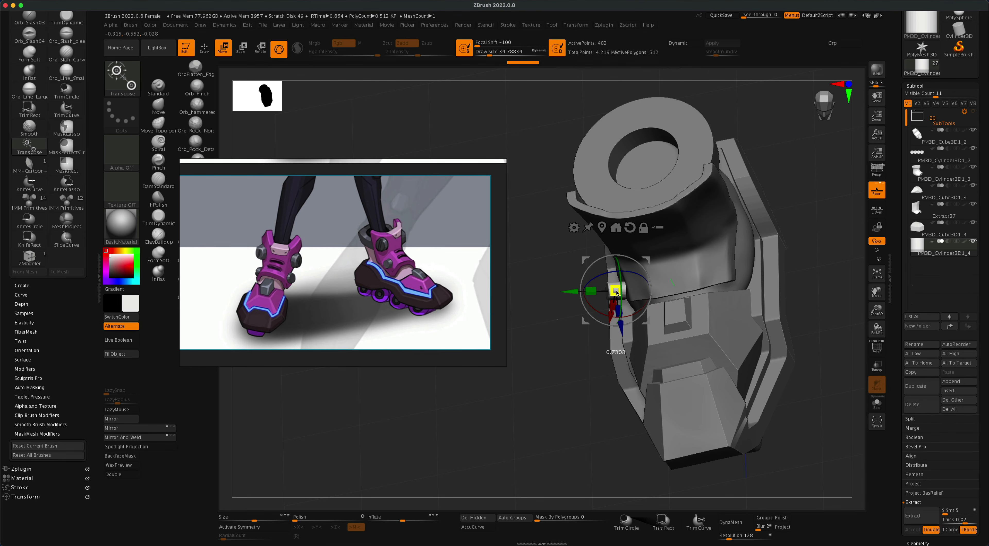
pyautogui.moveTo(616, 293); pyautogui.dragTo(616, 291)
pyautogui.moveTo(570, 292); pyautogui.dragTo(647, 272)
pyautogui.moveTo(659, 282); pyautogui.dragTo(628, 303, button='right')
pyautogui.moveTo(596, 294); pyautogui.dragTo(575, 298)
pyautogui.moveTo(577, 300); pyautogui.dragTo(639, 294, button='right')
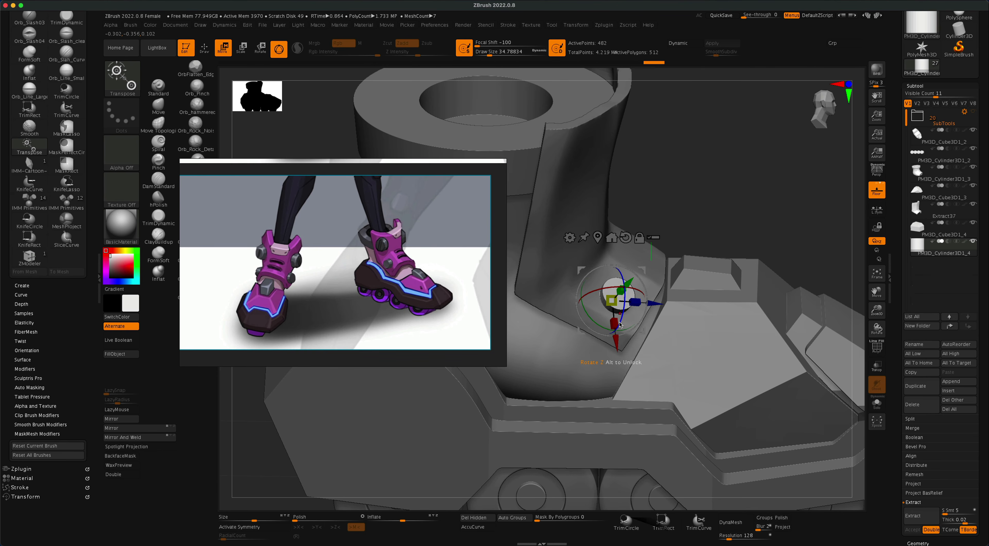
# Check the bolt's angle in perspective and apply Mirror And Weld to copy it to the other side of the ankle.
pyautogui.moveTo(743, 180); pyautogui.dragTo(778, 200)
pyautogui.click(874, 178)
pyautogui.moveTo(786, 254)
pyautogui.keyDown('alt'); pyautogui.mouseDown()
pyautogui.moveTo(775, 233)
pyautogui.moveTo(783, 210)
pyautogui.moveTo(750, 280)
pyautogui.moveTo(753, 307)
pyautogui.mouseUp(); pyautogui.keyUp('alt')
pyautogui.press('q')
pyautogui.press('w')
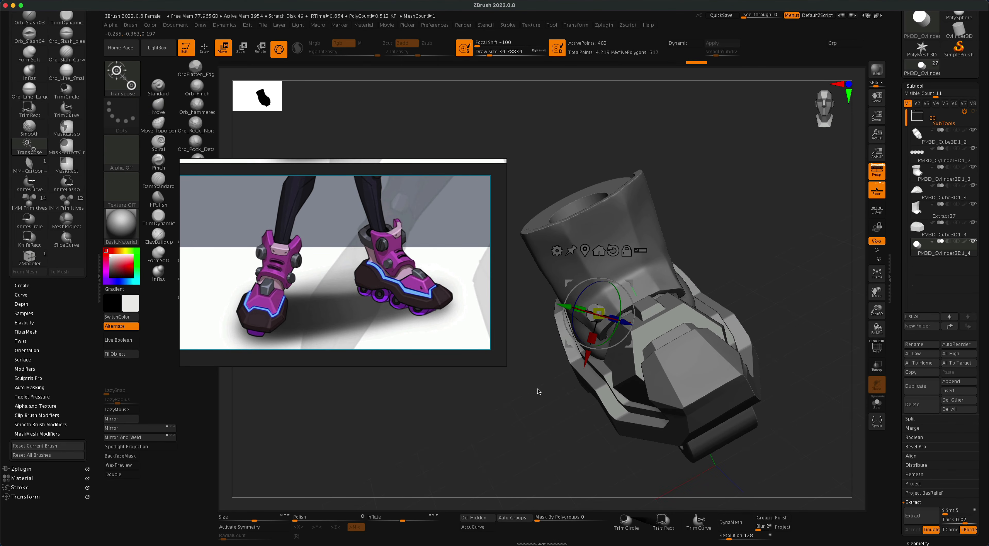
pyautogui.moveTo(456, 431); pyautogui.dragTo(454, 426)
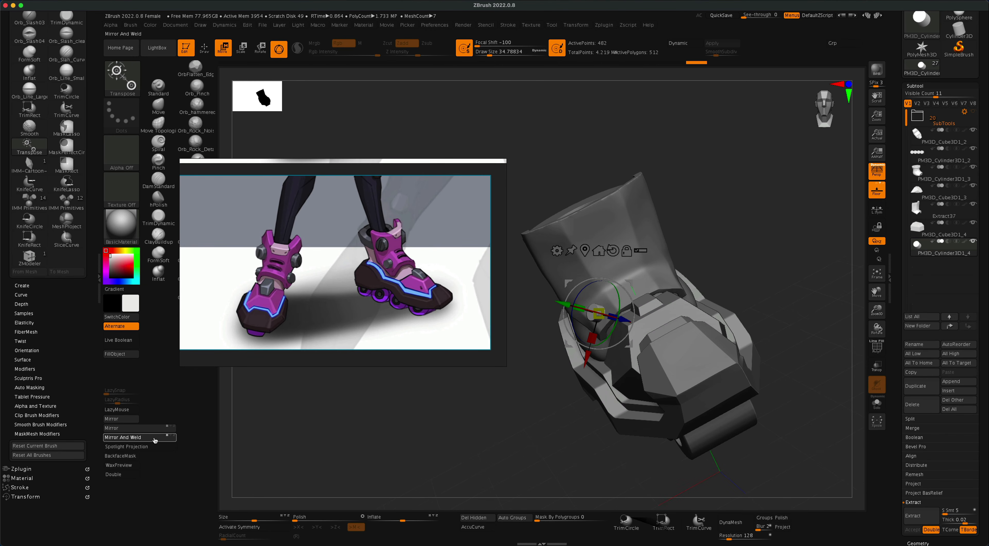
pyautogui.click(204, 54)
pyautogui.moveTo(481, 419); pyautogui.dragTo(514, 419)
# Select the ankle shell, undo the coarse rectangular mask on it, and subdivide the shell twice.
pyautogui.keyDown('shift'); pyautogui.moveTo(739, 273); pyautogui.dragTo(766, 264); pyautogui.keyUp('shift')
pyautogui.keyDown('alt'); pyautogui.click(688, 256); pyautogui.keyUp('alt')
pyautogui.press('p')
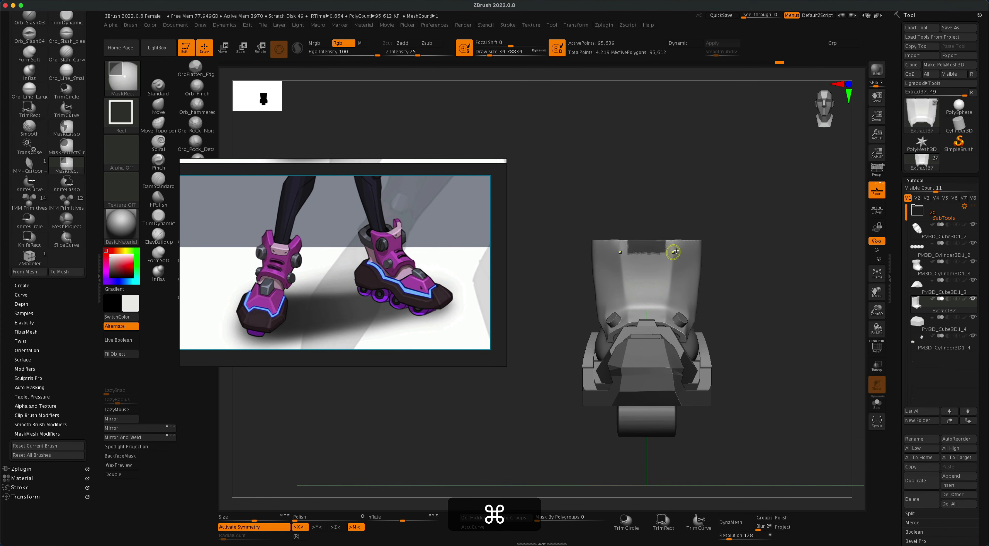
pyautogui.press('super+z')
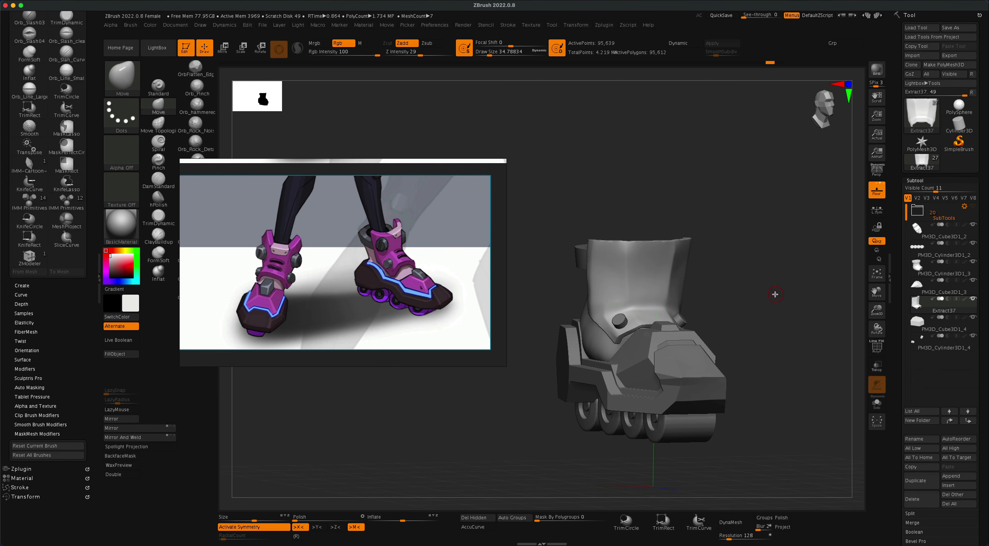
pyautogui.press('super+d')
pyautogui.press('super+d')
# Mask a centered rectangle at the upper front edge of the ankle shell from the front view.
pyautogui.keyDown('shift'); pyautogui.moveTo(774, 295); pyautogui.dragTo(744, 313); pyautogui.keyUp('shift')
pyautogui.keyDown('shift'); pyautogui.keyDown('super'); pyautogui.moveTo(622, 214); pyautogui.dragTo(672, 248); pyautogui.keyUp('super'); pyautogui.keyUp('shift')
pyautogui.press('super+z')
pyautogui.keyDown('shift'); pyautogui.keyDown('super'); pyautogui.moveTo(632, 215); pyautogui.dragTo(663, 251); pyautogui.keyUp('super'); pyautogui.keyUp('shift')
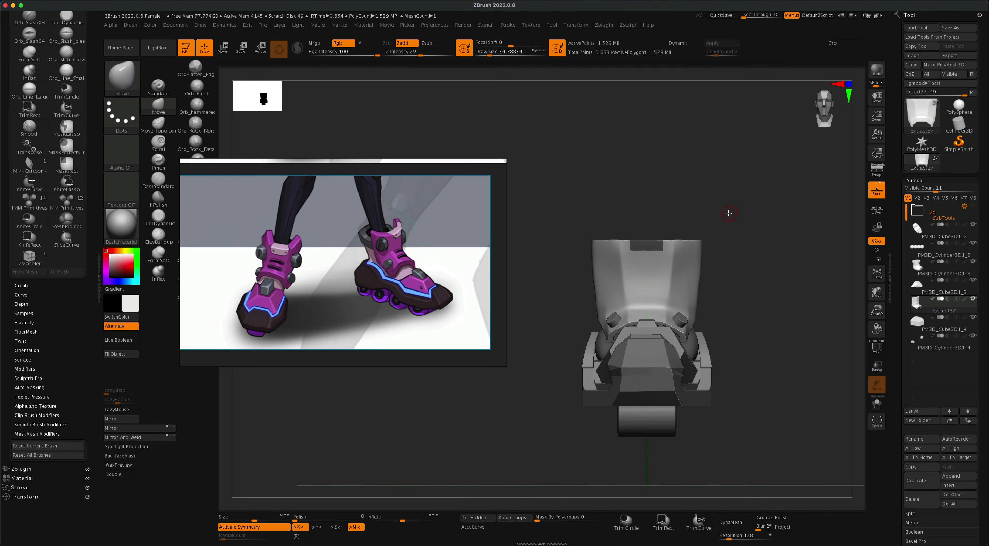
pyautogui.moveTo(756, 252); pyautogui.dragTo(791, 318)
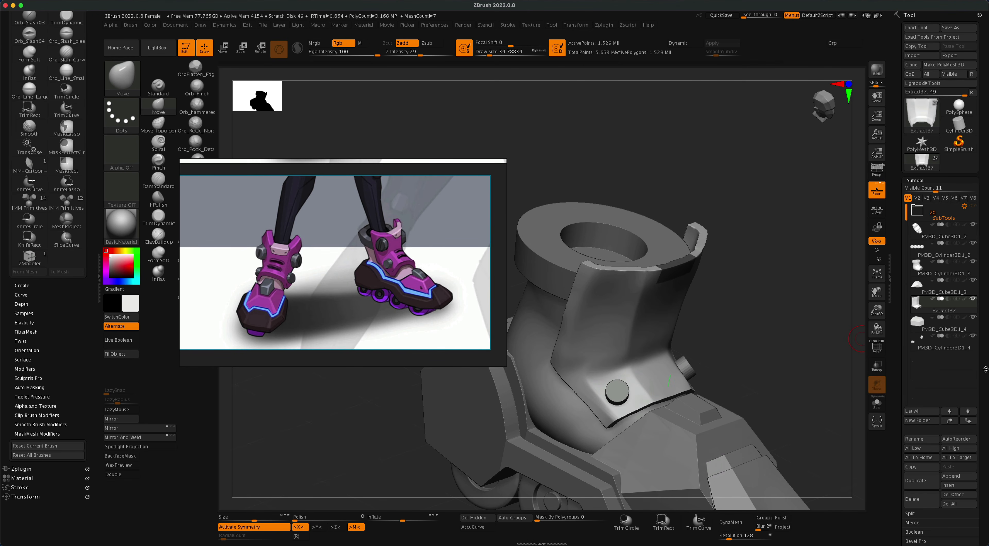
# Extract the masked patch with a thickness of about 0.066 and Double off, accept it, and clear the shell's mask.
pyautogui.scroll(-5, 945, 464)
pyautogui.click(932, 493)
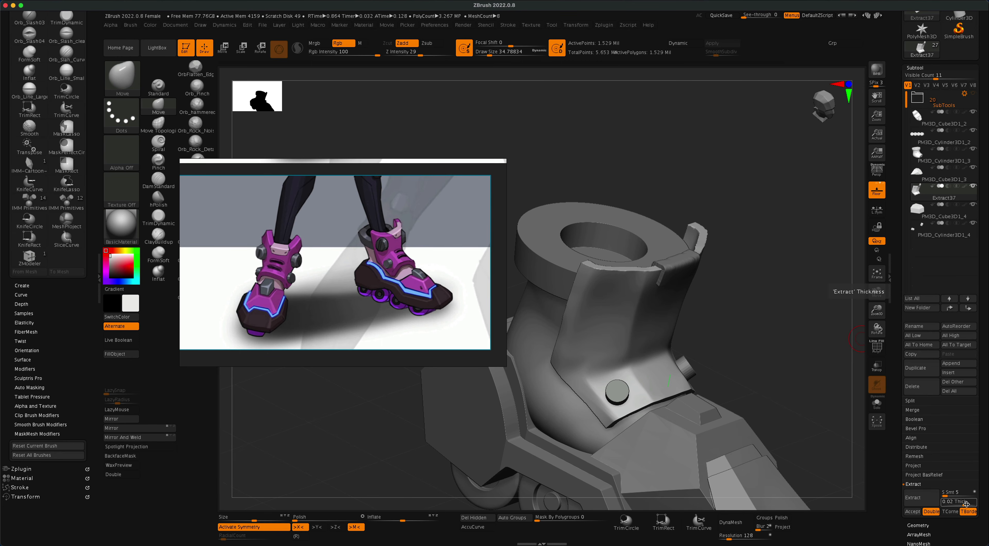
pyautogui.moveTo(966, 504); pyautogui.dragTo(969, 505)
pyautogui.click(932, 512)
pyautogui.click(923, 505)
pyautogui.click(912, 512)
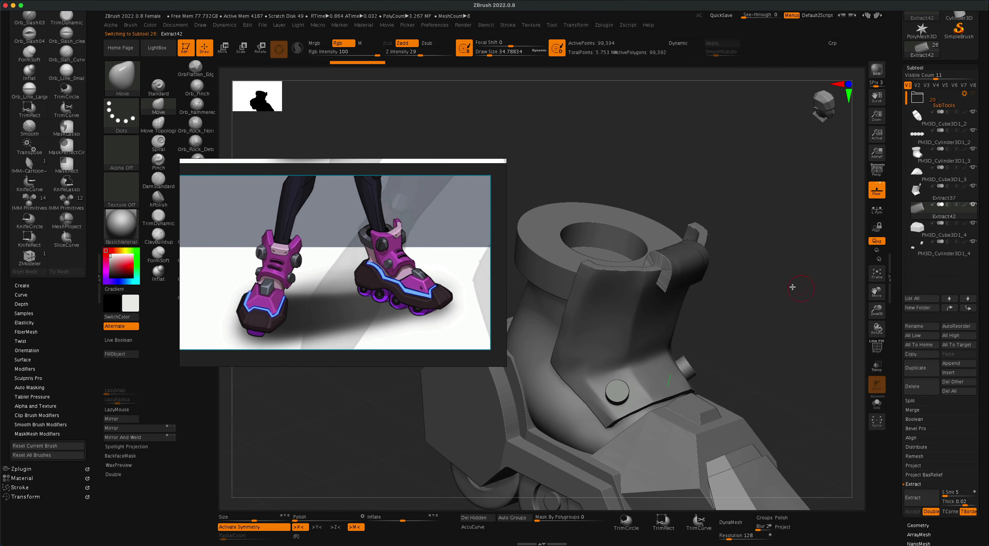
pyautogui.keyDown('super'); pyautogui.moveTo(791, 287); pyautogui.dragTo(782, 294); pyautogui.keyUp('super')
pyautogui.click(917, 195)
pyautogui.keyDown('super'); pyautogui.moveTo(785, 246); pyautogui.dragTo(775, 254); pyautogui.keyUp('super')
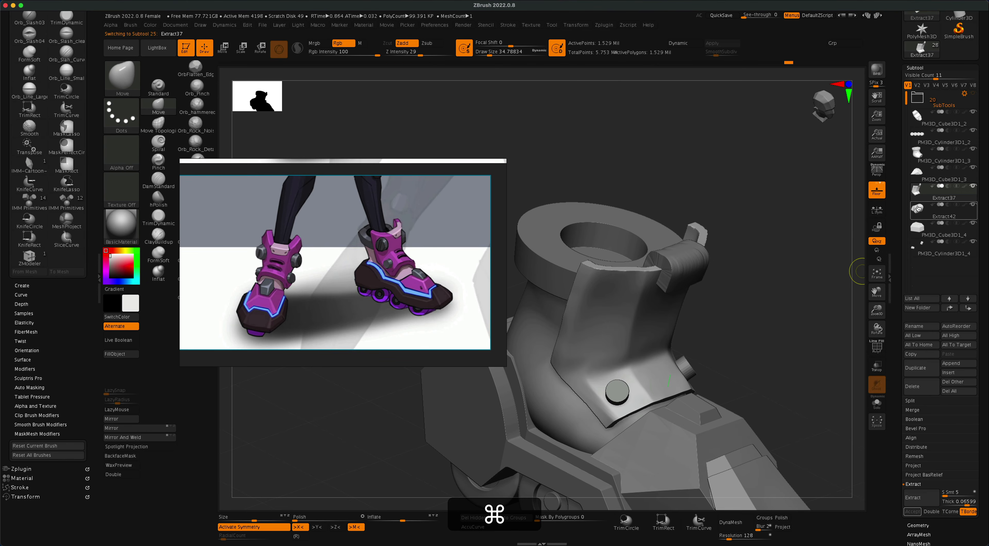
# Select the extracted tab and trim its rounded excess with KnifeCurve in side view.
pyautogui.click(918, 209)
pyautogui.keyDown('shift'); pyautogui.moveTo(717, 340); pyautogui.dragTo(737, 318); pyautogui.keyUp('shift')
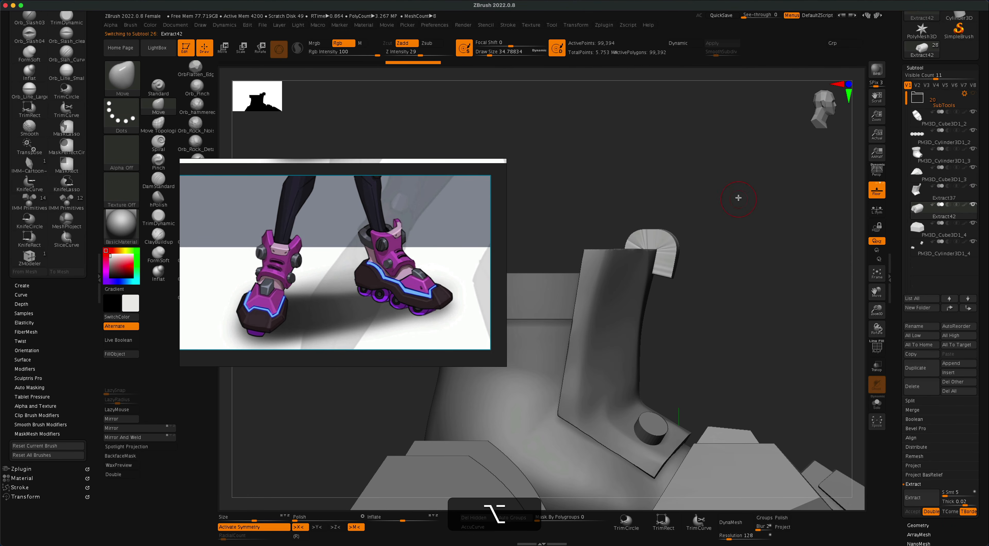
pyautogui.moveTo(744, 158)
pyautogui.keyDown('shift'); pyautogui.keyDown('super'); pyautogui.mouseDown()
pyautogui.moveTo(660, 432)
pyautogui.moveTo(629, 387)
pyautogui.moveTo(629, 404)
pyautogui.mouseUp(); pyautogui.keyUp('super'); pyautogui.keyUp('shift')
pyautogui.moveTo(745, 294)
pyautogui.keyDown('shift'); pyautogui.keyDown('super'); pyautogui.mouseDown()
pyautogui.moveTo(541, 265)
pyautogui.moveTo(839, 313)
pyautogui.moveTo(680, 245)
pyautogui.moveTo(772, 242)
pyautogui.moveTo(747, 270)
pyautogui.moveTo(749, 248)
pyautogui.mouseUp(); pyautogui.keyUp('super'); pyautogui.keyUp('shift')
# Slice both sides of the tab at a slant from the front view so it narrows downward.
pyautogui.moveTo(739, 327)
pyautogui.mouseDown()
pyautogui.moveTo(712, 344)
pyautogui.moveTo(762, 319)
pyautogui.moveTo(810, 329)
pyautogui.mouseUp()
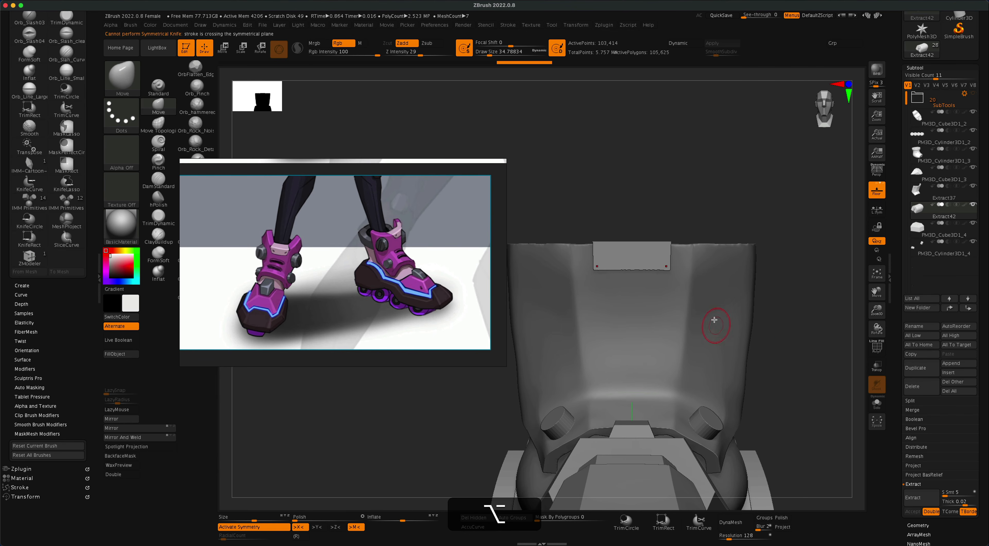
pyautogui.moveTo(752, 175)
pyautogui.keyDown('shift'); pyautogui.keyDown('super'); pyautogui.mouseDown()
pyautogui.moveTo(649, 386)
pyautogui.moveTo(607, 361)
pyautogui.moveTo(600, 368)
pyautogui.moveTo(612, 369)
pyautogui.mouseUp(); pyautogui.keyUp('super'); pyautogui.keyUp('shift')
pyautogui.moveTo(764, 326)
pyautogui.keyDown('shift'); pyautogui.keyDown('super'); pyautogui.mouseDown()
pyautogui.moveTo(543, 290)
pyautogui.moveTo(518, 262)
pyautogui.mouseUp(); pyautogui.keyUp('super'); pyautogui.keyUp('shift')
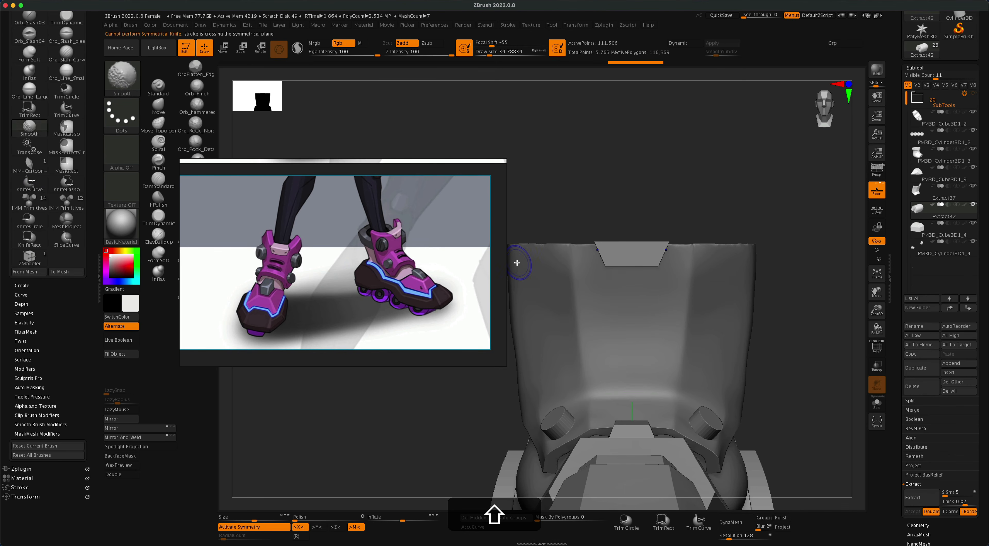
# Slice the tab's sides at a slant and cut its depth straight across from the top view, checking it in perspective.
pyautogui.moveTo(668, 180); pyautogui.dragTo(676, 288)
pyautogui.keyDown('shift'); pyautogui.keyDown('super'); pyautogui.moveTo(445, 476); pyautogui.dragTo(648, 334); pyautogui.keyUp('super'); pyautogui.keyUp('shift')
pyautogui.press('space')
pyautogui.press('space')
pyautogui.keyDown('shift'); pyautogui.keyDown('super'); pyautogui.moveTo(571, 392); pyautogui.dragTo(757, 400); pyautogui.keyUp('super'); pyautogui.keyUp('shift')
pyautogui.press('space')
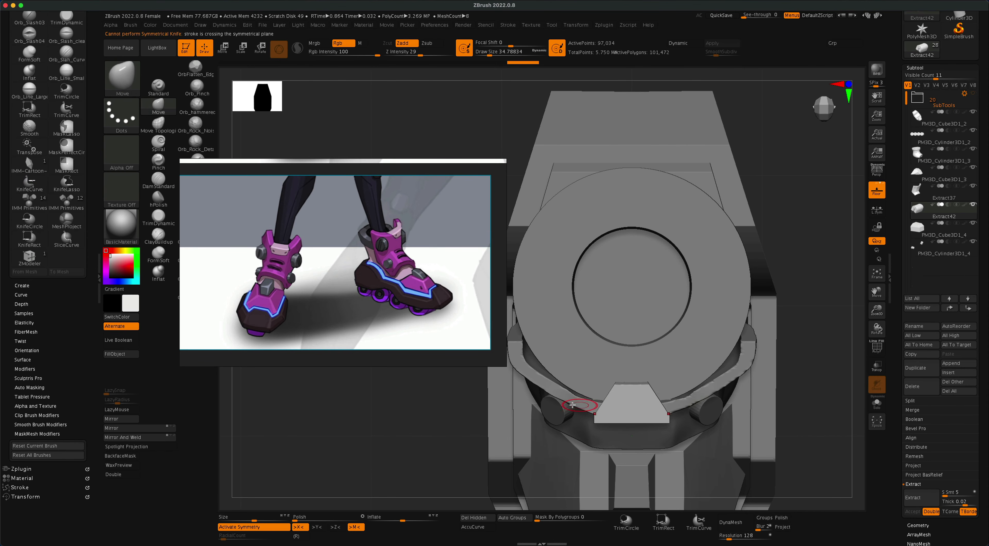
pyautogui.keyDown('shift'); pyautogui.keyDown('super'); pyautogui.moveTo(542, 404); pyautogui.dragTo(778, 401); pyautogui.keyUp('super'); pyautogui.keyUp('shift')
pyautogui.moveTo(833, 432)
pyautogui.mouseDown()
pyautogui.moveTo(841, 439)
pyautogui.moveTo(820, 335)
pyautogui.moveTo(805, 369)
pyautogui.moveTo(782, 375)
pyautogui.moveTo(797, 269)
pyautogui.moveTo(802, 307)
pyautogui.moveTo(825, 261)
pyautogui.moveTo(792, 302)
pyautogui.moveTo(797, 320)
pyautogui.moveTo(799, 294)
pyautogui.moveTo(785, 331)
pyautogui.moveTo(800, 327)
pyautogui.moveTo(763, 330)
pyautogui.moveTo(785, 327)
pyautogui.moveTo(790, 337)
pyautogui.mouseUp()
pyautogui.click(875, 175)
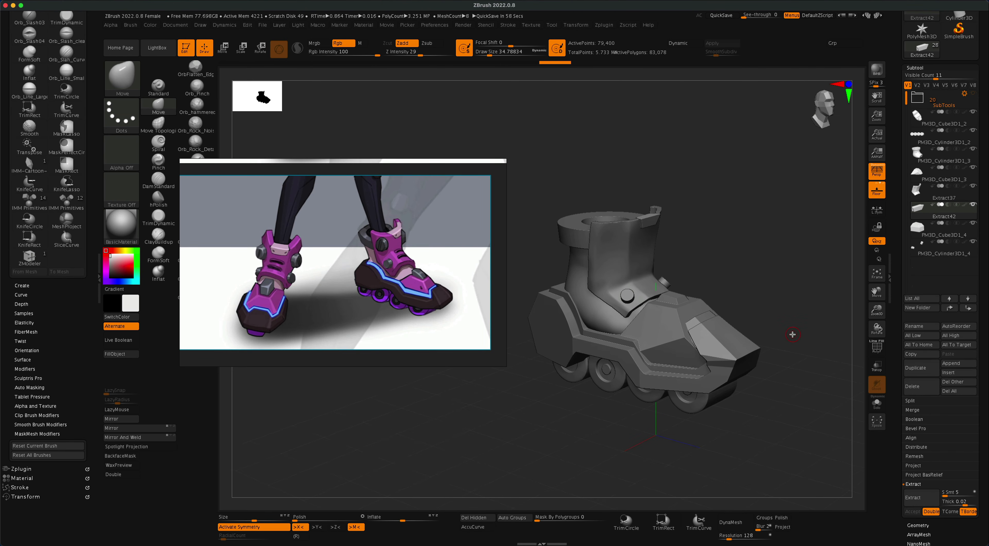
# Turn off symmetry and perspective, center the gizmo on the tab, and stretch the tab slightly in height.
pyautogui.moveTo(792, 334); pyautogui.dragTo(694, 232)
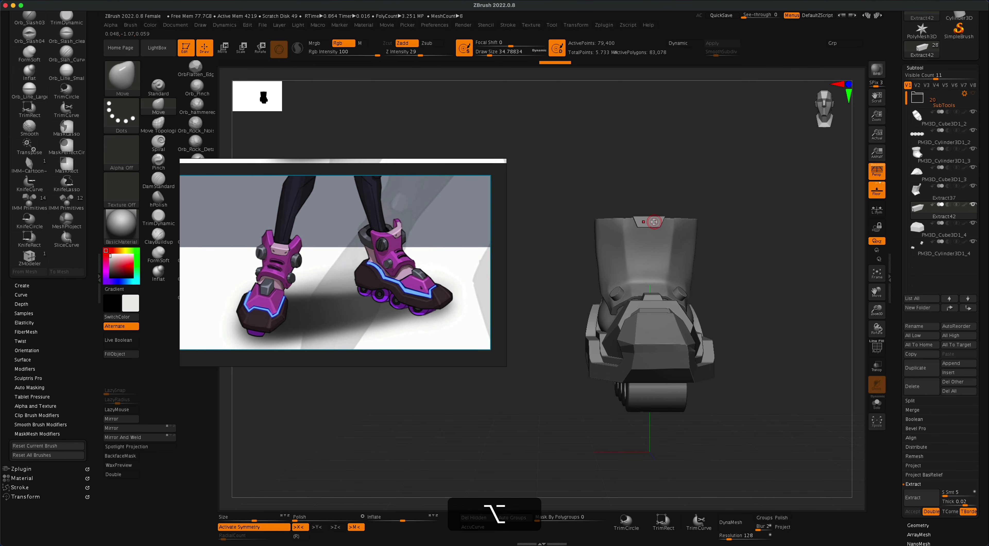
pyautogui.click(223, 47)
pyautogui.click(636, 276)
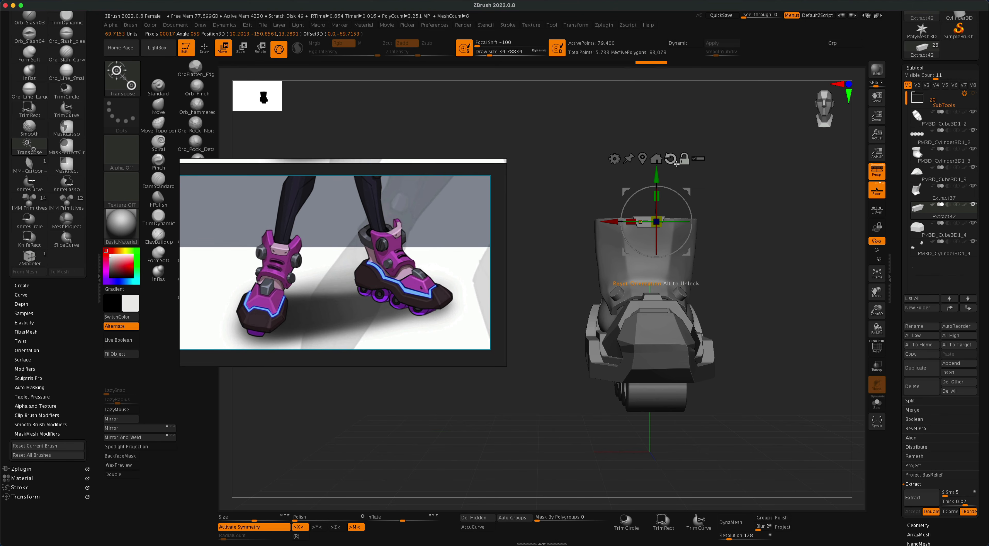
pyautogui.press('x')
pyautogui.press('p')
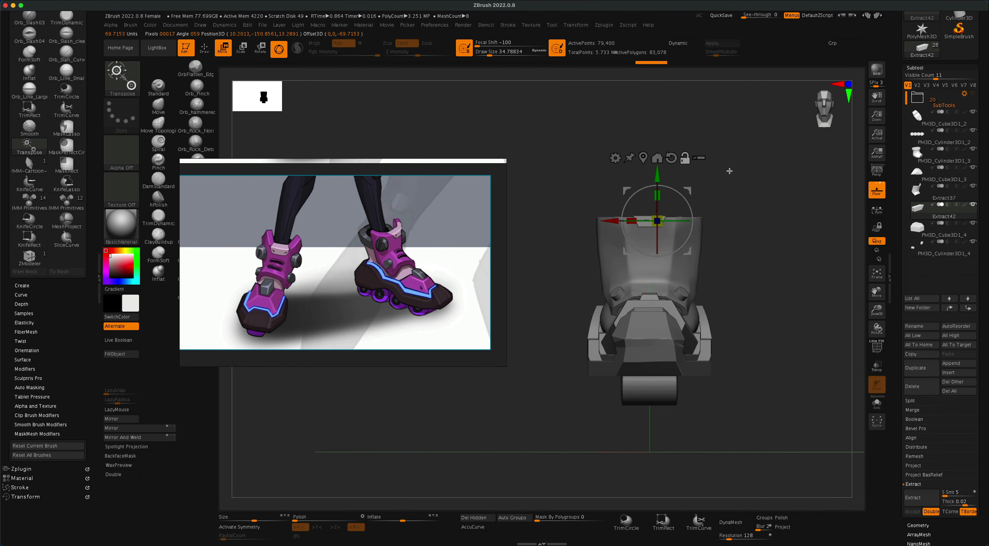
pyautogui.click(641, 161)
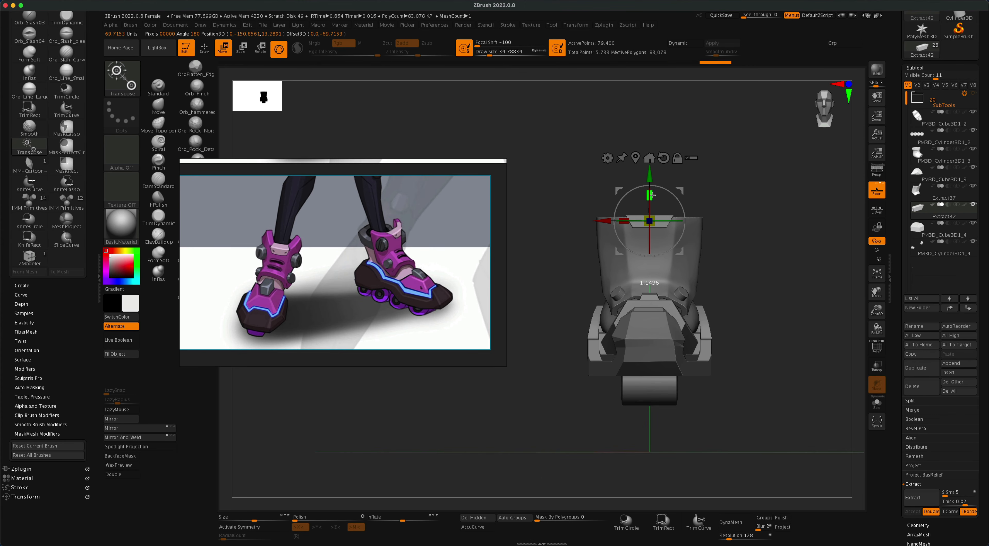
pyautogui.moveTo(745, 224)
pyautogui.mouseDown()
pyautogui.moveTo(796, 229)
pyautogui.moveTo(778, 235)
pyautogui.moveTo(774, 277)
pyautogui.moveTo(781, 272)
pyautogui.mouseUp()
pyautogui.click(203, 54)
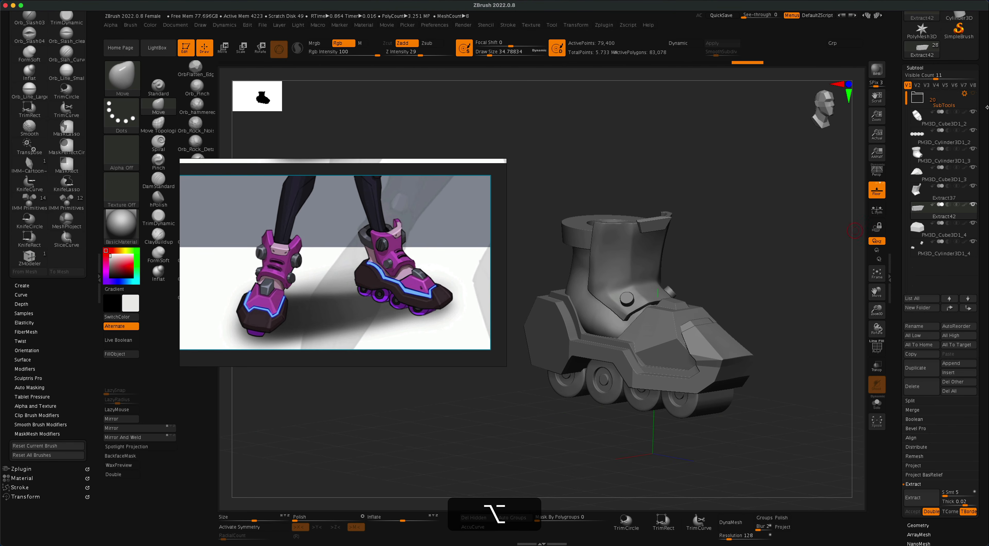
# Save the project and choose the IMM ModelKit brush.
pyautogui.press('super+s')
pyautogui.click(121, 79)
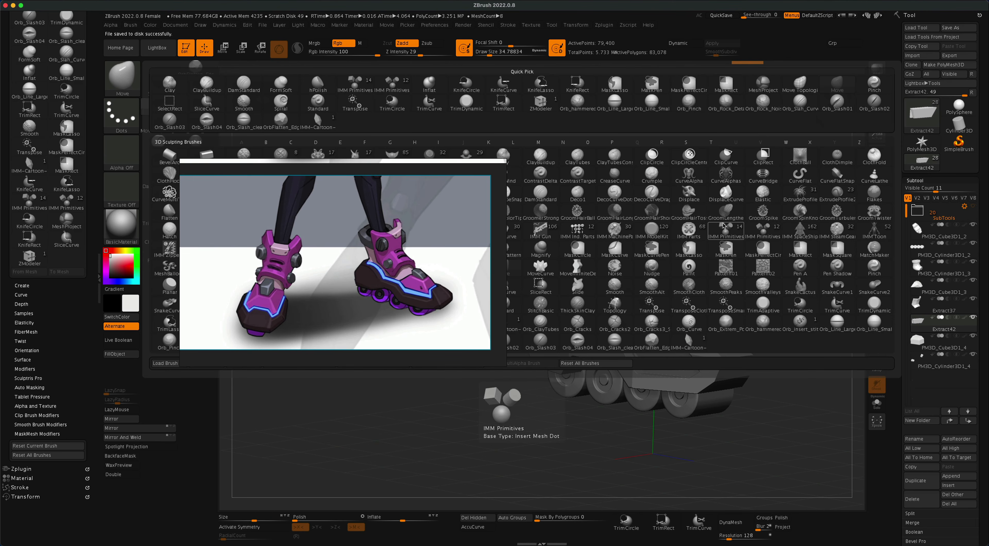
pyautogui.click(651, 230)
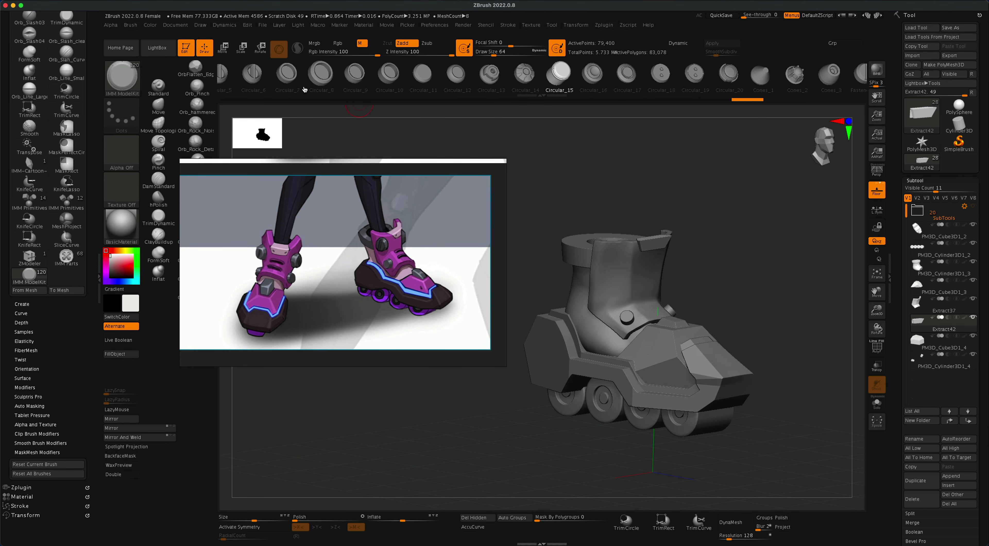
# Choose the Circular_1 part, select the ankle shell, and try to insert the part on its side.
pyautogui.moveTo(303, 89); pyautogui.dragTo(671, 89)
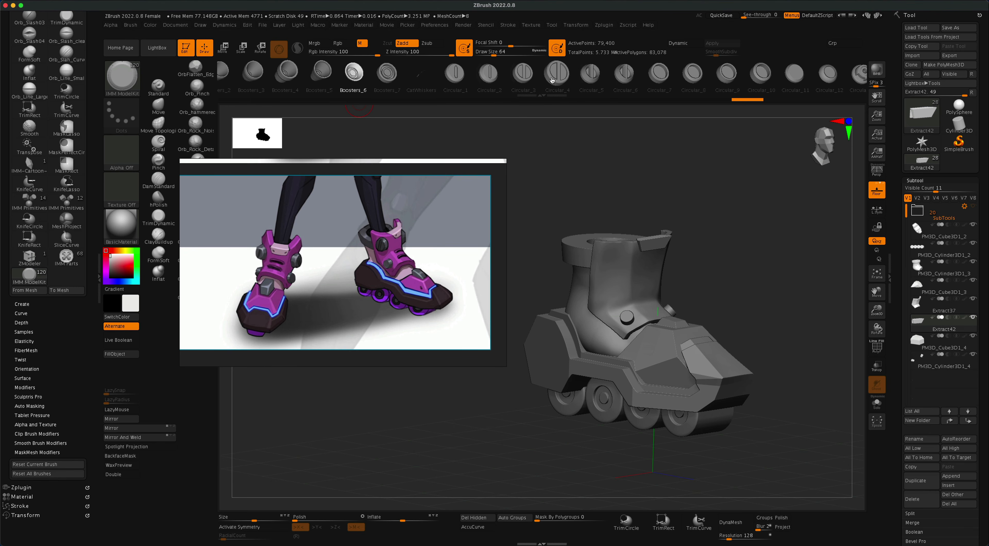
pyautogui.click(463, 79)
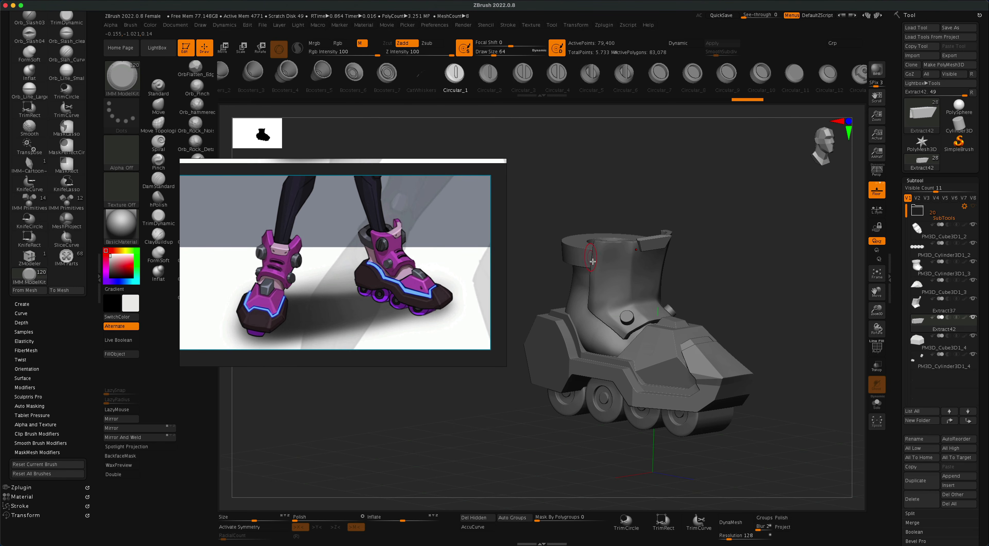
pyautogui.keyDown('alt'); pyautogui.click(611, 264); pyautogui.keyUp('alt')
pyautogui.click(612, 271)
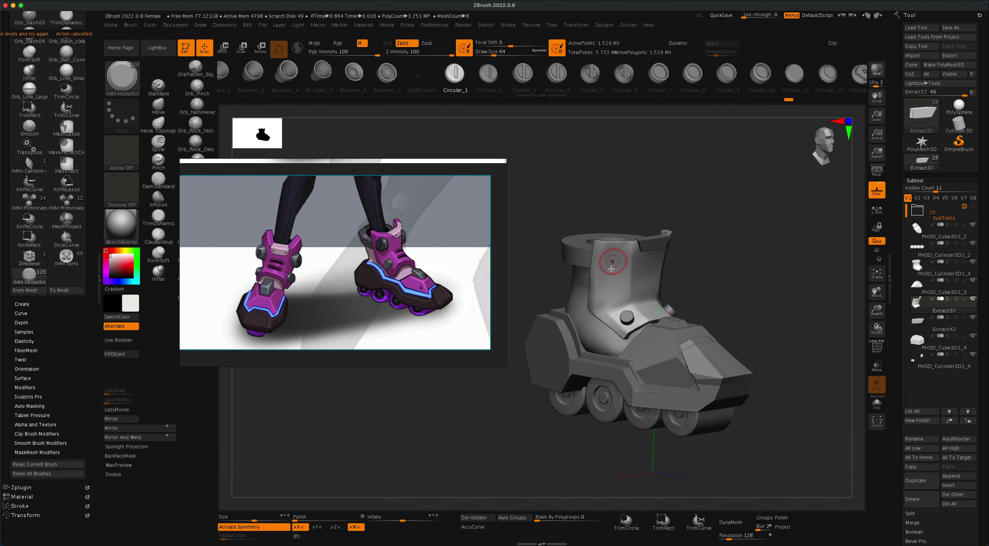
# Delete the ankle shell's lower subdivision levels and insert the Circular_1 part symmetrically on its upper sides, just below the collar.
pyautogui.moveTo(986, 493); pyautogui.dragTo(987, 305)
pyautogui.hotkey('shift', 'd')
pyautogui.hotkey('shift', 'd')
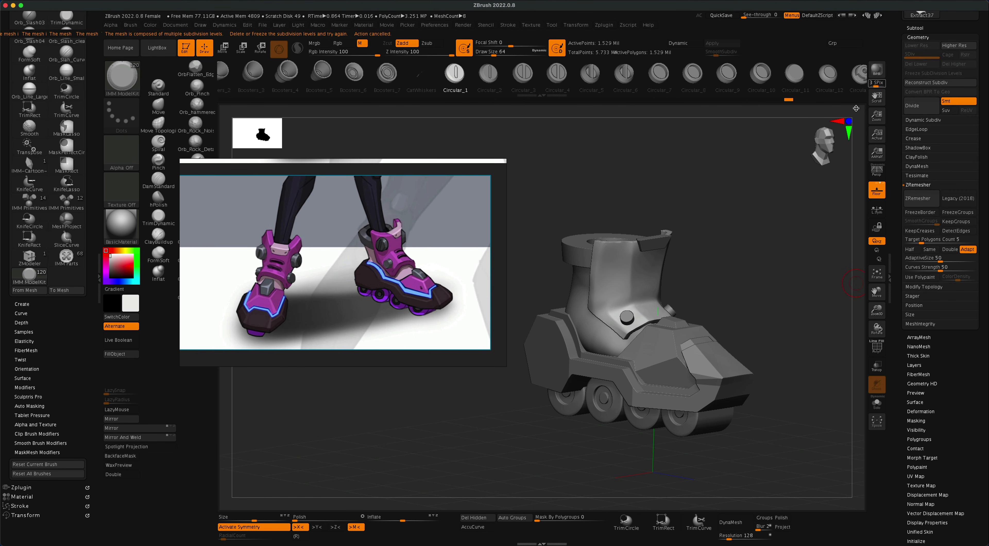
pyautogui.moveTo(613, 265)
pyautogui.mouseDown()
pyautogui.moveTo(614, 276)
pyautogui.moveTo(615, 250)
pyautogui.mouseUp()
pyautogui.moveTo(735, 235); pyautogui.dragTo(744, 297)
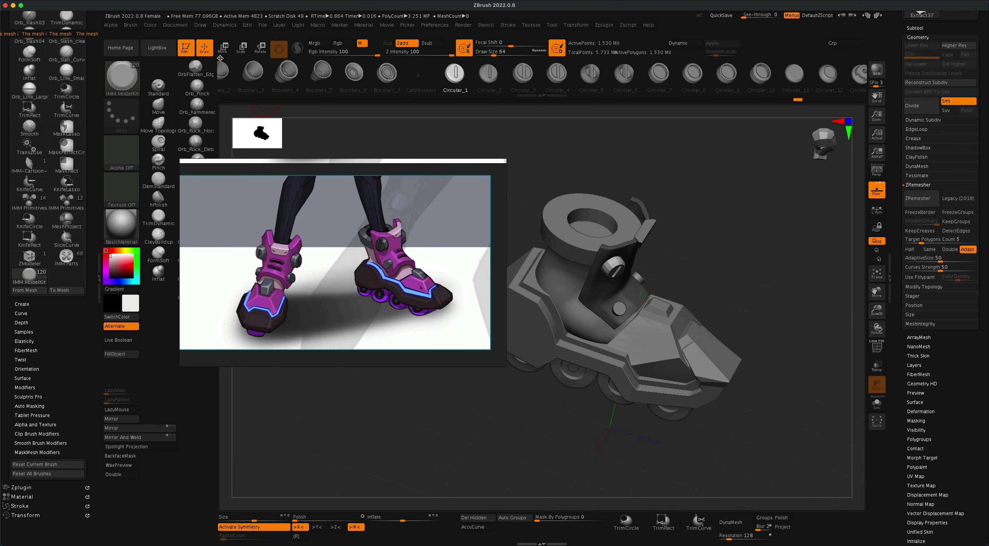
pyautogui.click(222, 49)
pyautogui.moveTo(725, 254); pyautogui.dragTo(760, 247)
pyautogui.click(204, 53)
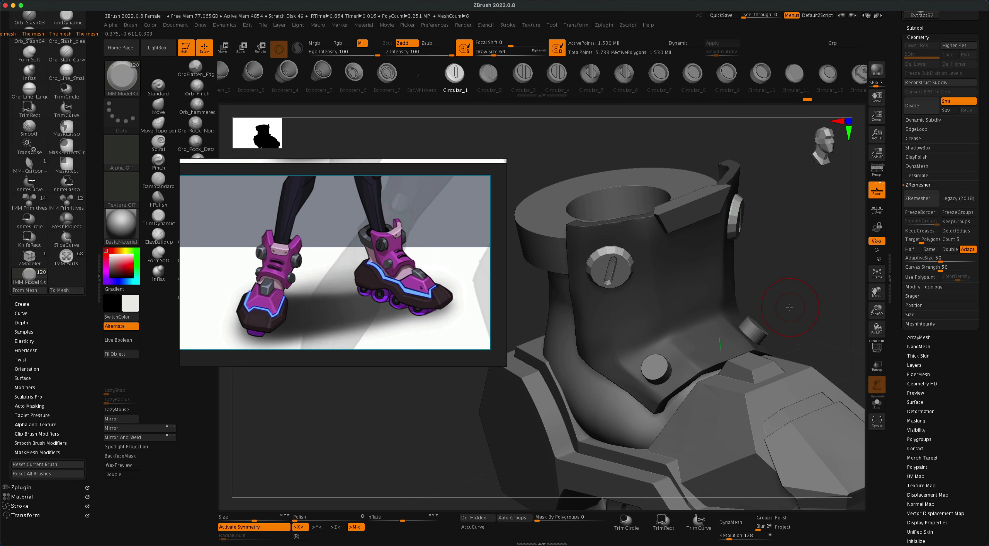
# Split the inserted circular parts off the ankle shell into their own subtool with Split Unmasked Points.
pyautogui.moveTo(981, 367); pyautogui.dragTo(981, 406)
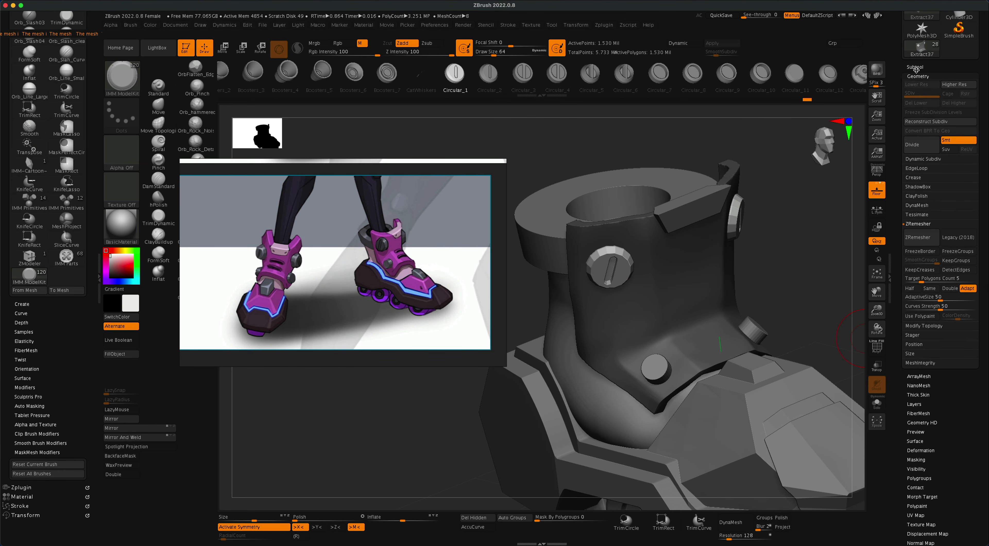
pyautogui.click(916, 69)
pyautogui.click(926, 401)
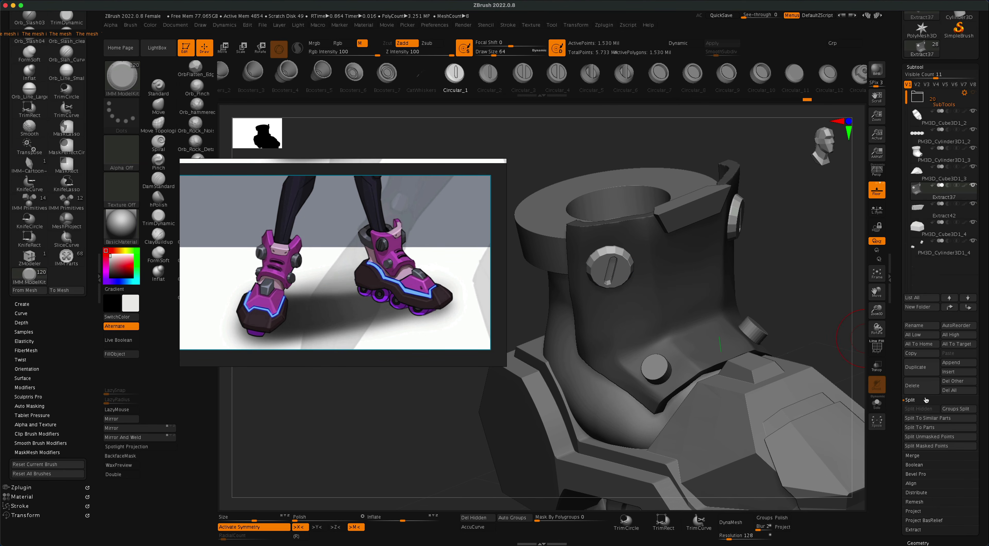
pyautogui.click(932, 437)
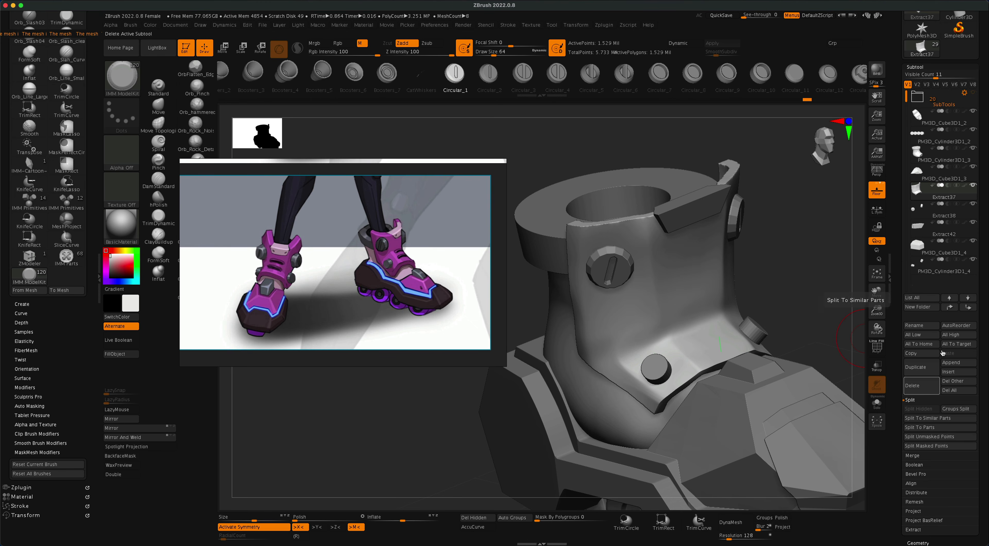
# Select the split-off circular parts, subdivide them twice, and turn on perspective.
pyautogui.click(918, 215)
pyautogui.press('super+d')
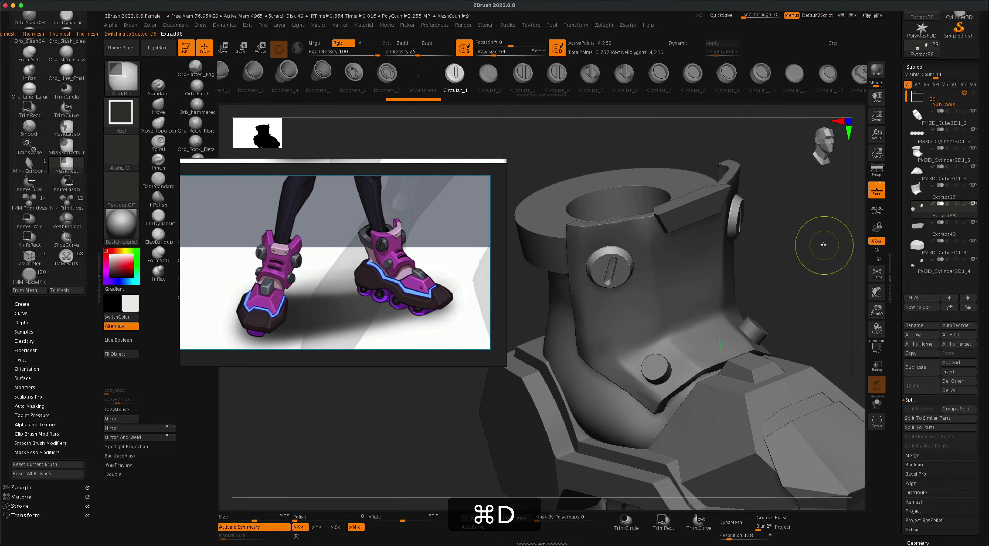
pyautogui.press('super+d')
pyautogui.keyDown('alt'); pyautogui.moveTo(806, 318); pyautogui.dragTo(795, 294); pyautogui.keyUp('alt')
pyautogui.click(876, 174)
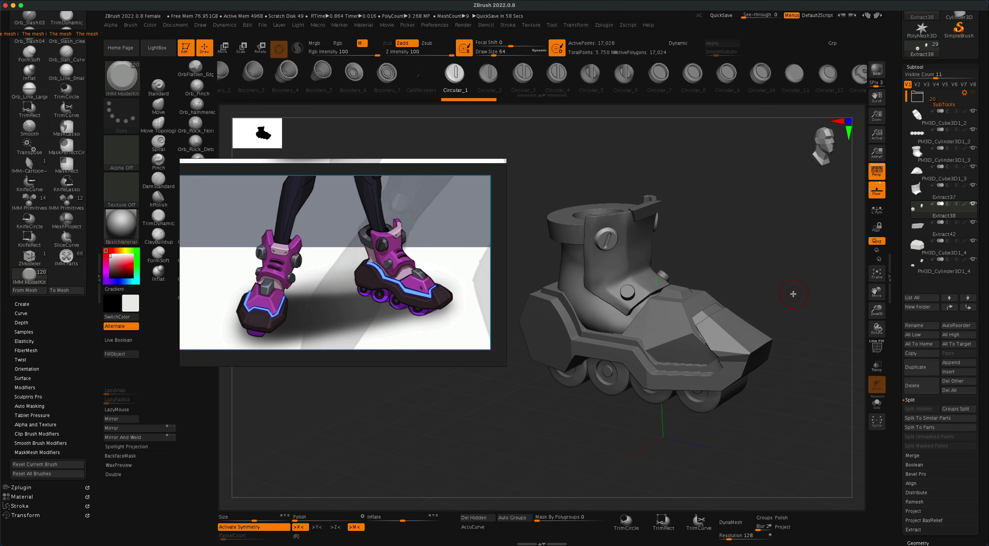
pyautogui.moveTo(791, 298); pyautogui.dragTo(789, 298)
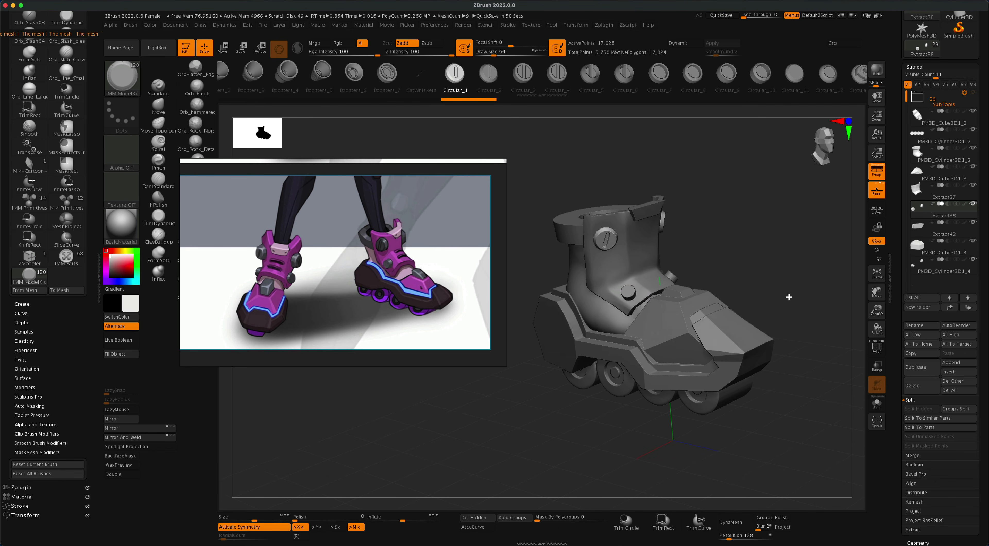
# Select the ankle shell, choose the Standard brush with a draw size of about 9, and set the mask stroke to Dots.
pyautogui.moveTo(982, 267); pyautogui.dragTo(984, 293)
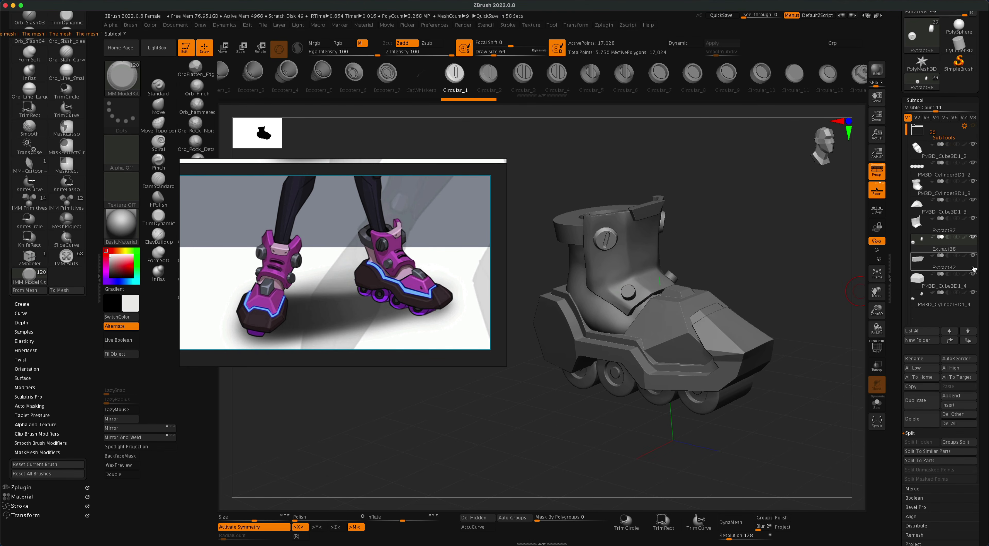
pyautogui.click(936, 230)
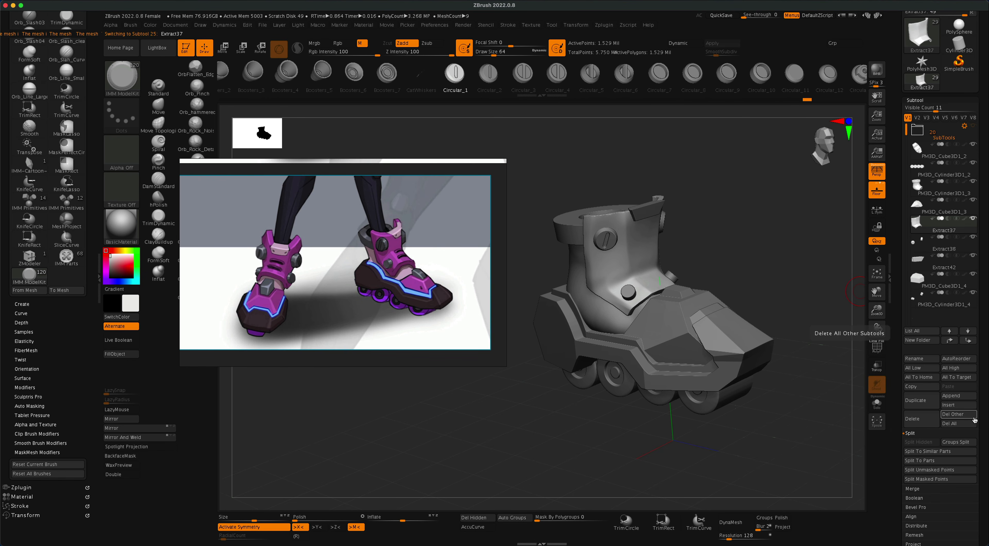
pyautogui.moveTo(787, 298)
pyautogui.mouseDown()
pyautogui.moveTo(802, 289)
pyautogui.moveTo(779, 282)
pyautogui.moveTo(778, 268)
pyautogui.moveTo(806, 315)
pyautogui.moveTo(800, 305)
pyautogui.mouseUp()
pyautogui.press('s')
pyautogui.press('s')
pyautogui.press('s')
pyautogui.moveTo(676, 302); pyautogui.dragTo(672, 302)
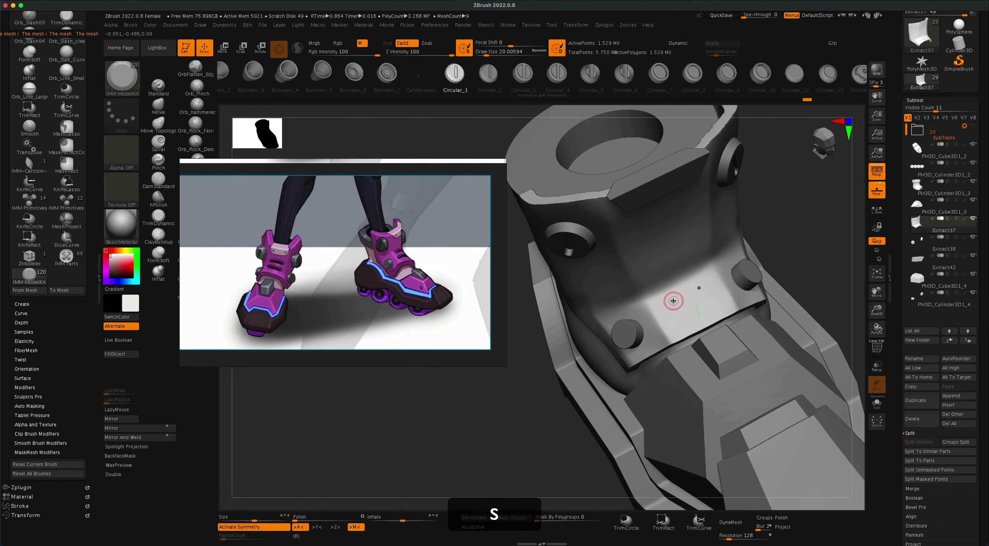
pyautogui.click(158, 88)
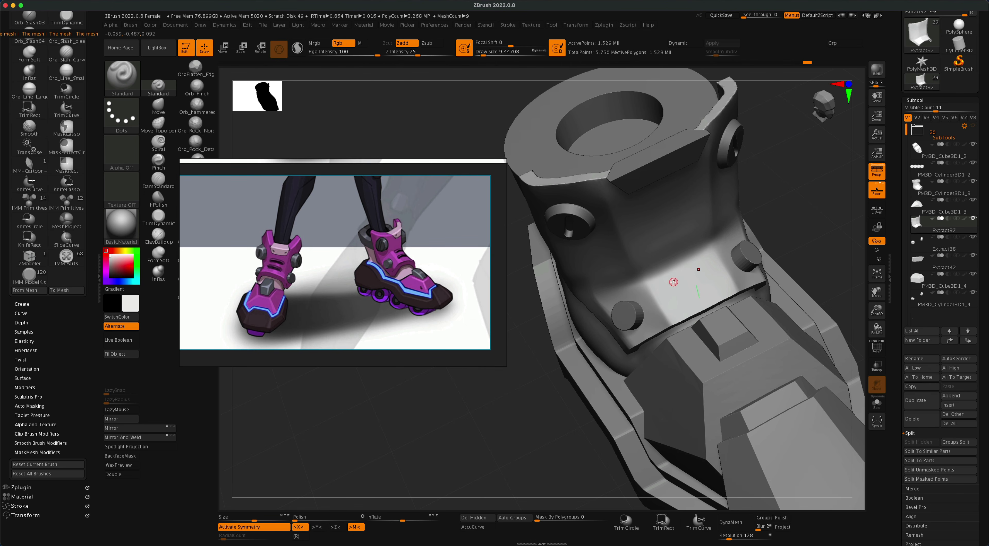
pyautogui.press('super+z')
pyautogui.keyDown('super'); pyautogui.click(121, 114); pyautogui.keyUp('super')
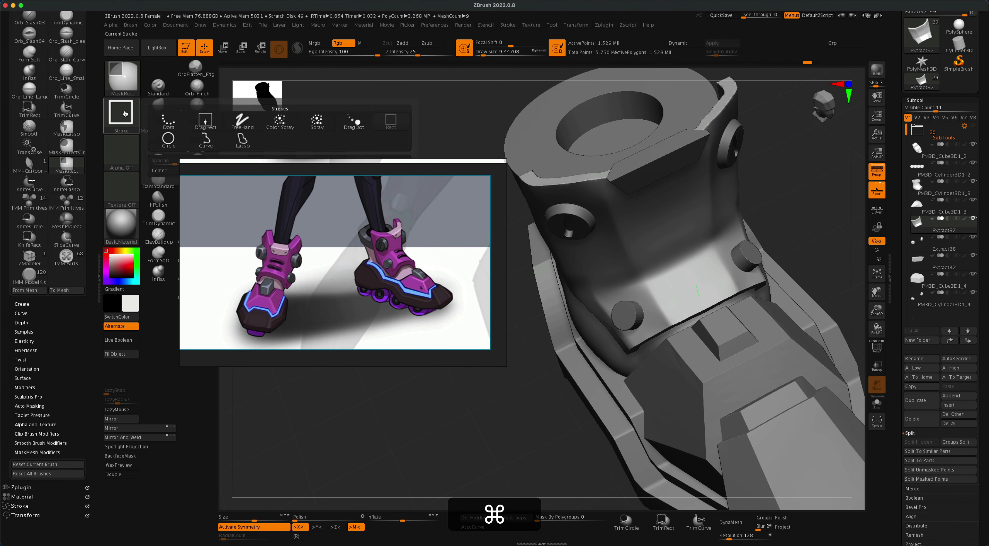
pyautogui.keyDown('super'); pyautogui.click(179, 124); pyautogui.keyUp('super')
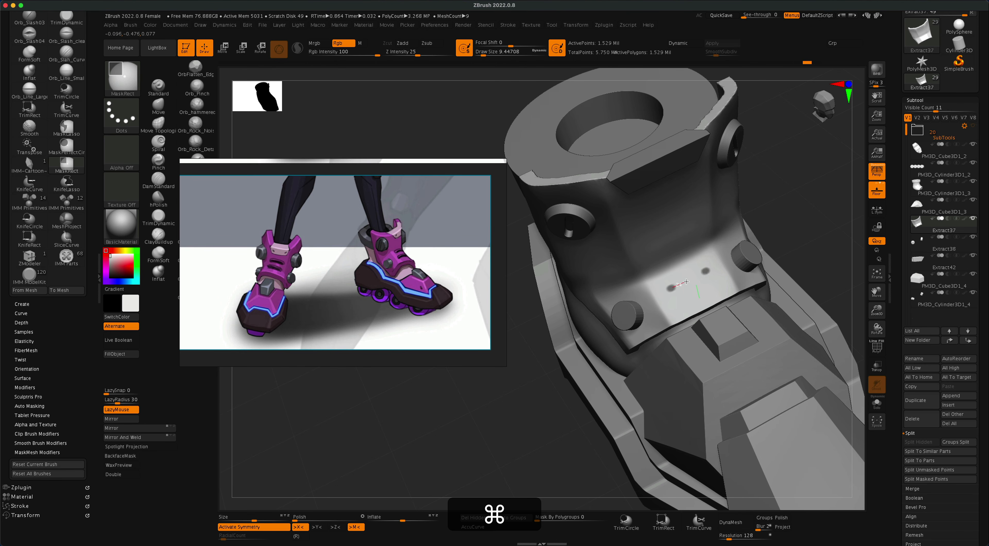
# Recess two parallel slots into the ankle shell's lower front plate by masking them with LazyRadius 12 and applying negative Inflate to the inverted mask.
pyautogui.press('super+z')
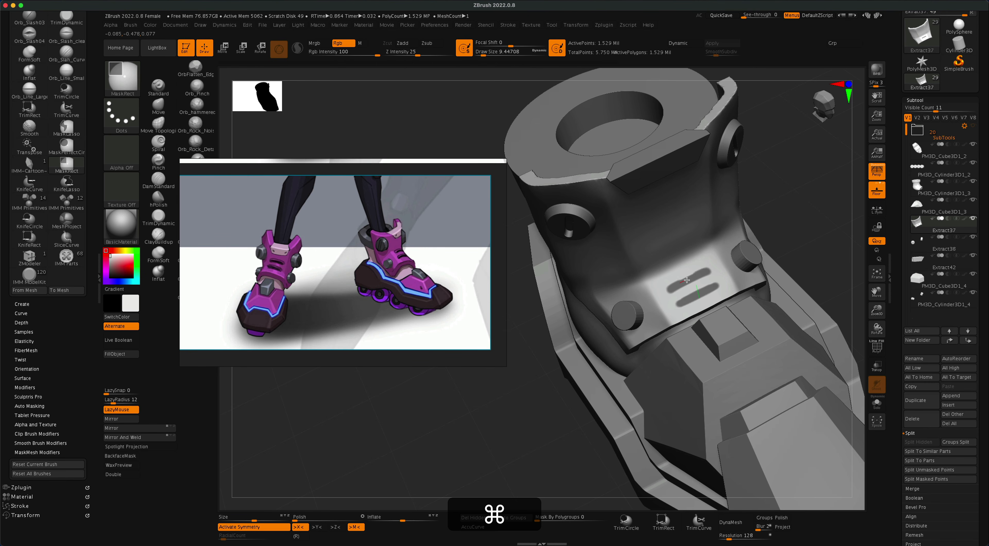
pyautogui.keyDown('super'); pyautogui.moveTo(704, 273); pyautogui.dragTo(716, 286); pyautogui.keyUp('super')
pyautogui.keyDown('super'); pyautogui.click(509, 410); pyautogui.keyUp('super')
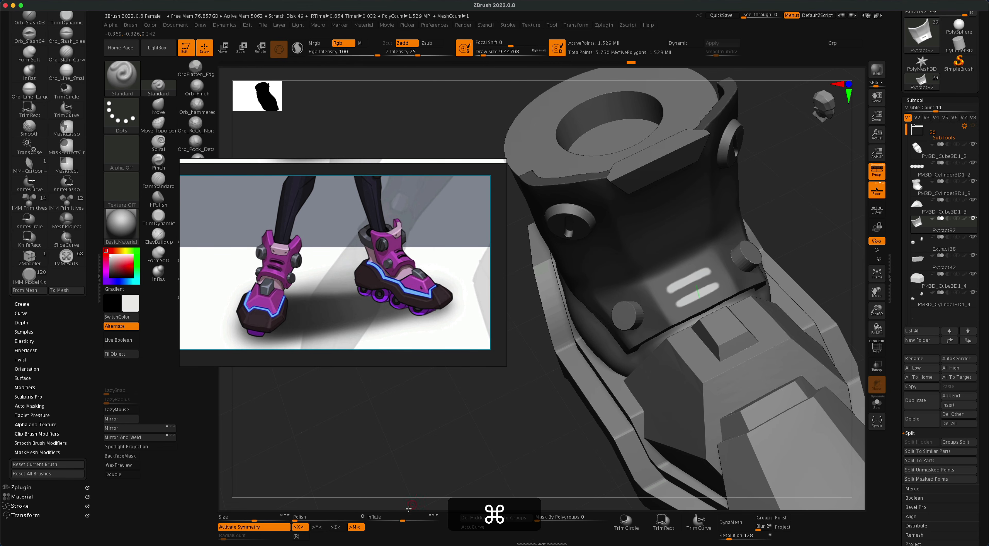
pyautogui.moveTo(402, 519); pyautogui.dragTo(389, 519)
pyautogui.keyDown('super'); pyautogui.moveTo(478, 425); pyautogui.dragTo(506, 446); pyautogui.keyUp('super')
pyautogui.keyDown('alt'); pyautogui.keyDown('super'); pyautogui.moveTo(507, 441); pyautogui.dragTo(516, 406, button='right'); pyautogui.keyUp('super'); pyautogui.keyUp('alt')
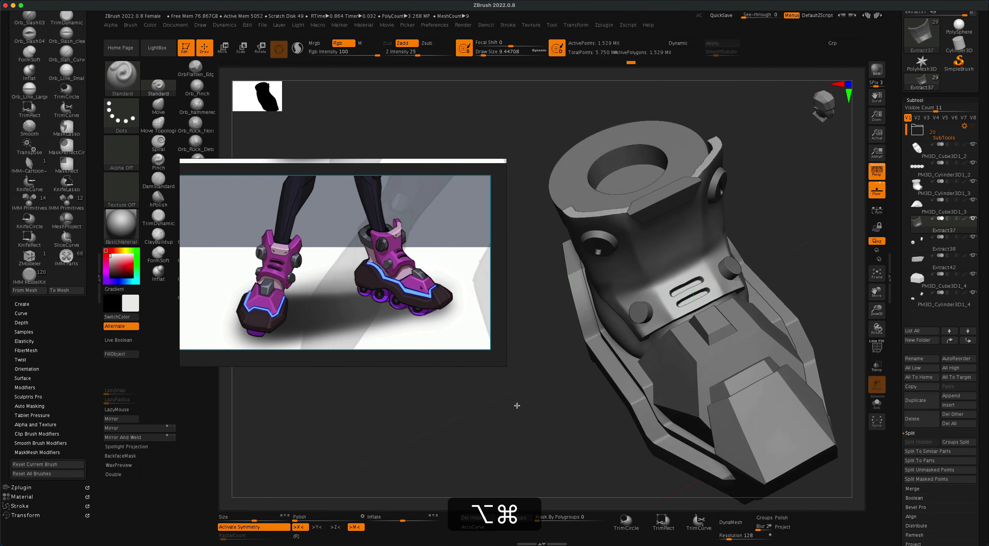
pyautogui.keyDown('alt'); pyautogui.moveTo(517, 406); pyautogui.dragTo(518, 390); pyautogui.keyUp('alt')
pyautogui.moveTo(518, 390); pyautogui.dragTo(544, 400)
pyautogui.keyDown('alt'); pyautogui.moveTo(543, 411); pyautogui.dragTo(563, 428); pyautogui.keyUp('alt')
# Select the faceted toe cover subtool and open its Crease settings in Geometry.
pyautogui.keyDown('alt'); pyautogui.click(683, 339); pyautogui.keyUp('alt')
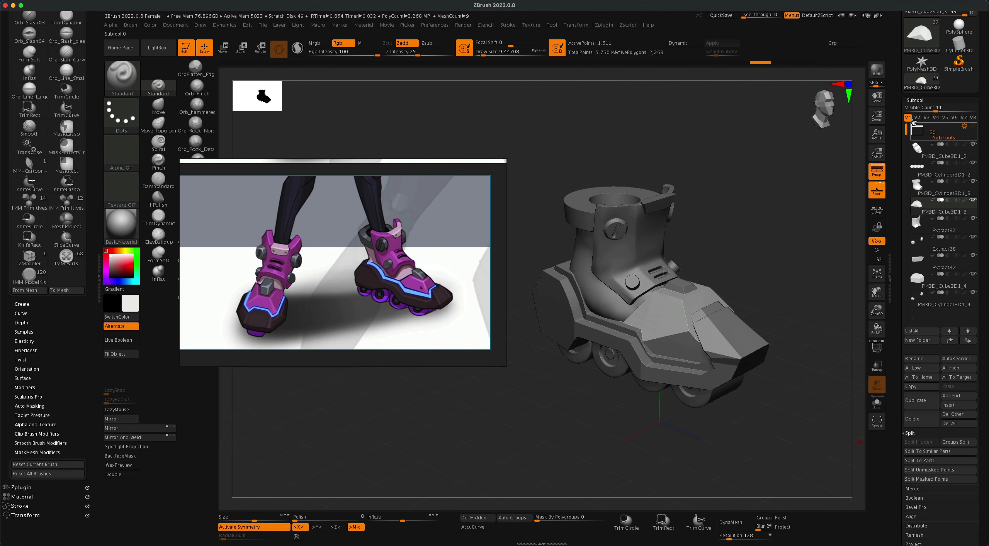
pyautogui.click(914, 100)
pyautogui.click(913, 110)
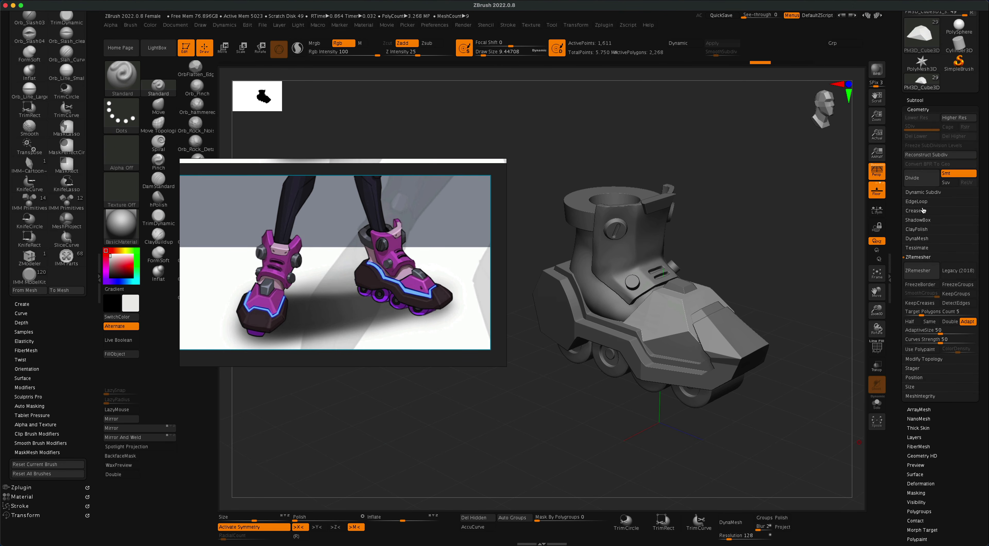
pyautogui.click(915, 212)
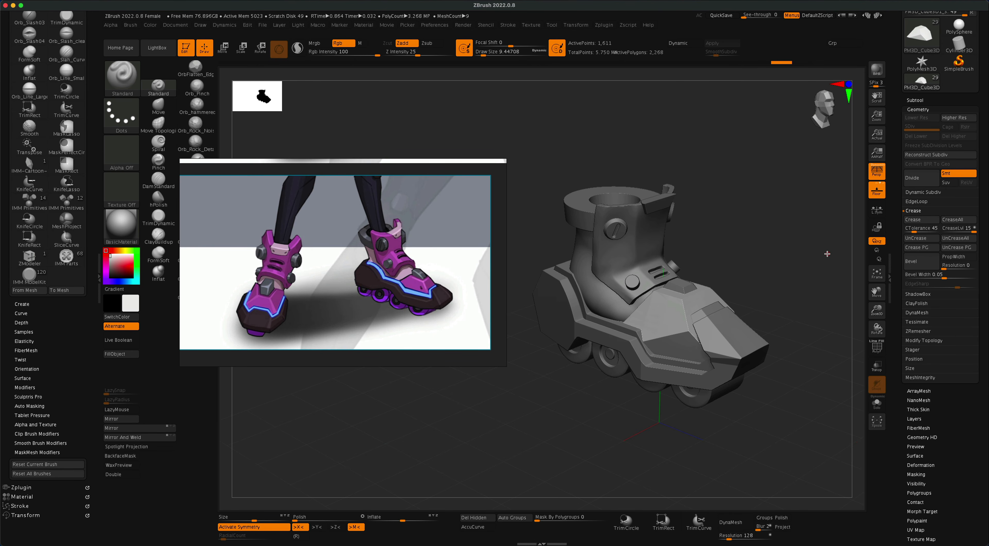
pyautogui.press('super+d')
pyautogui.press('super+z')
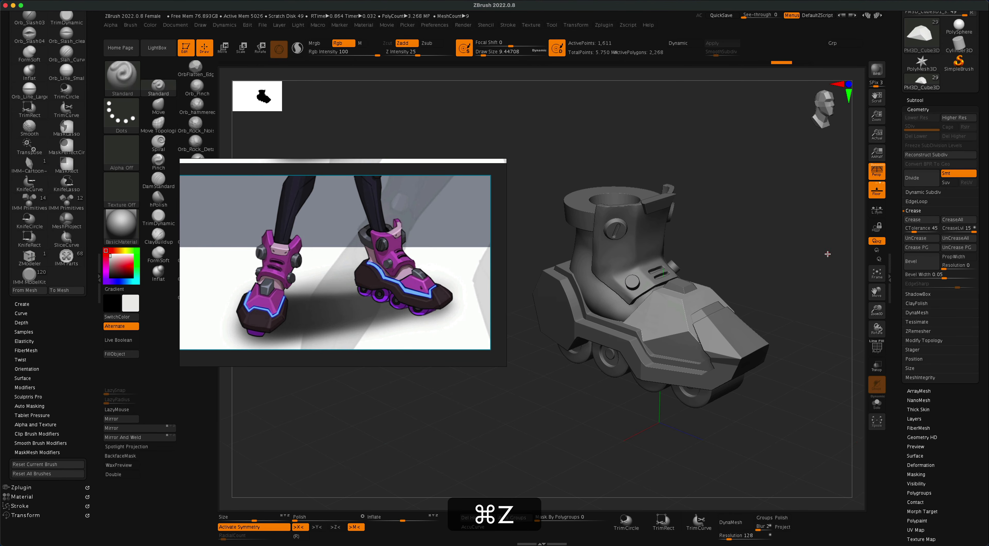
pyautogui.press('super+d')
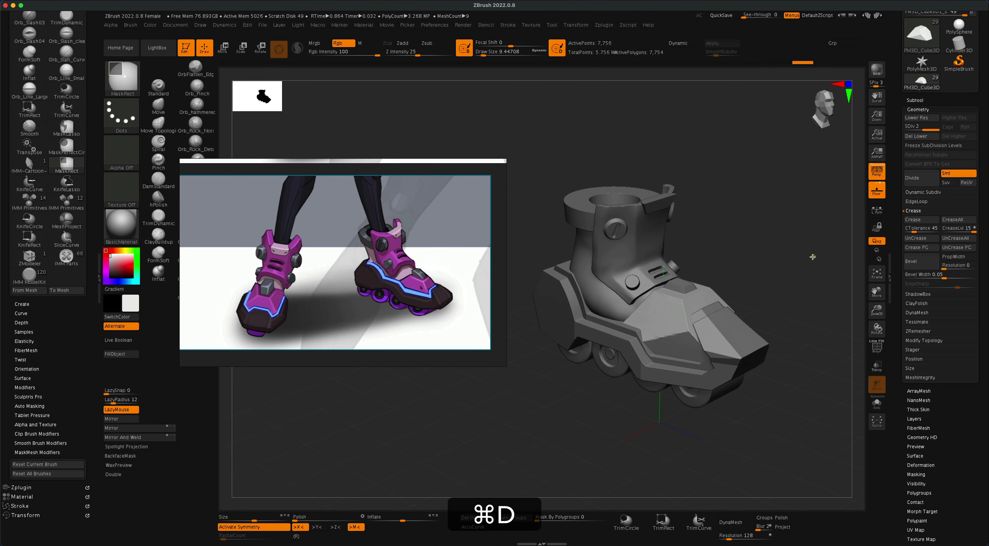
pyautogui.press('super+z')
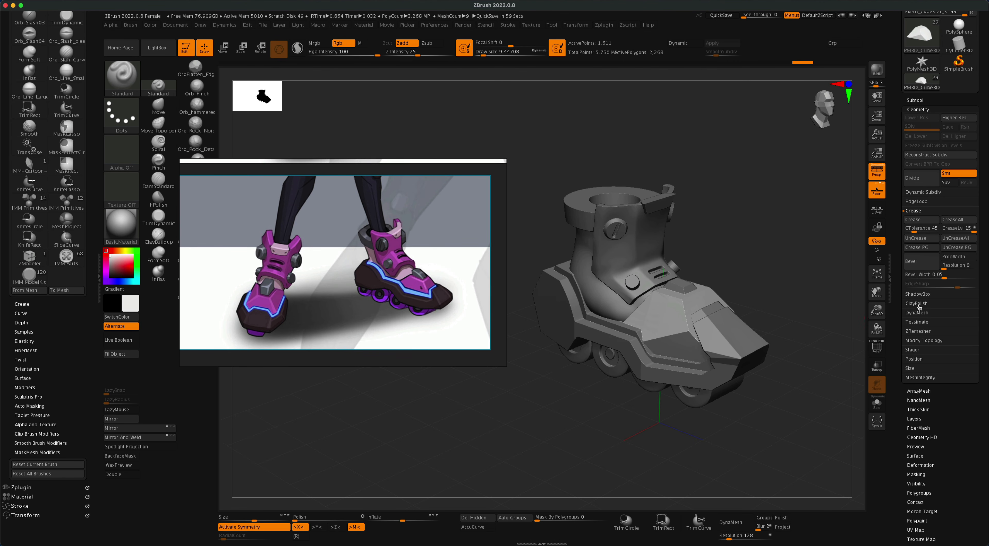
# Remesh the toe cover with ZRemesher at a target polygon count of 5 and subdivide it twice.
pyautogui.click(920, 332)
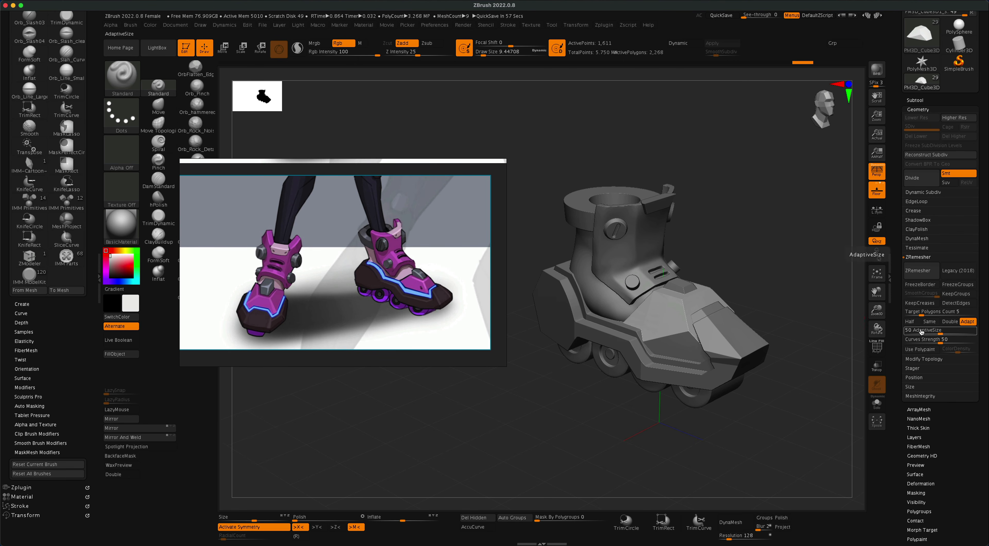
pyautogui.click(921, 271)
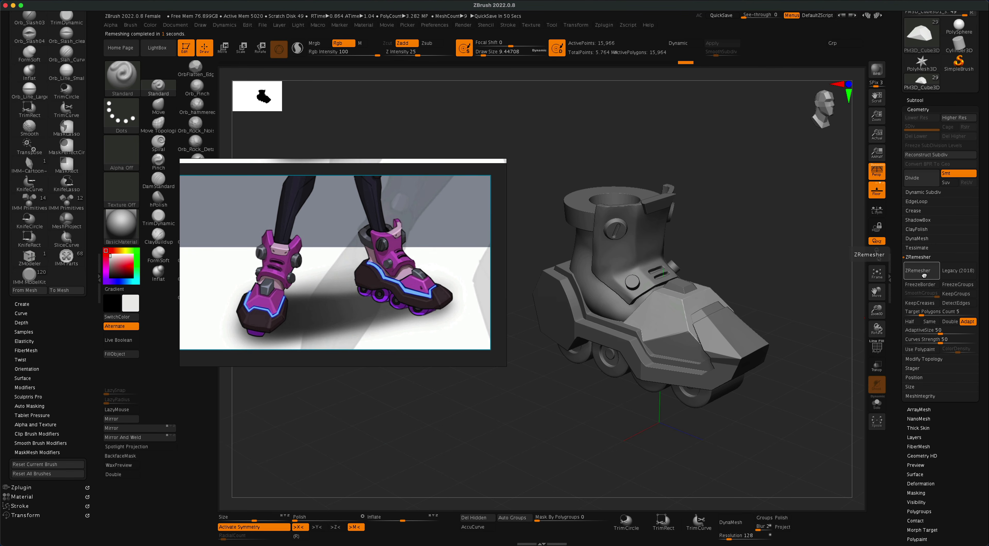
pyautogui.press('super+d')
pyautogui.press('super+d')
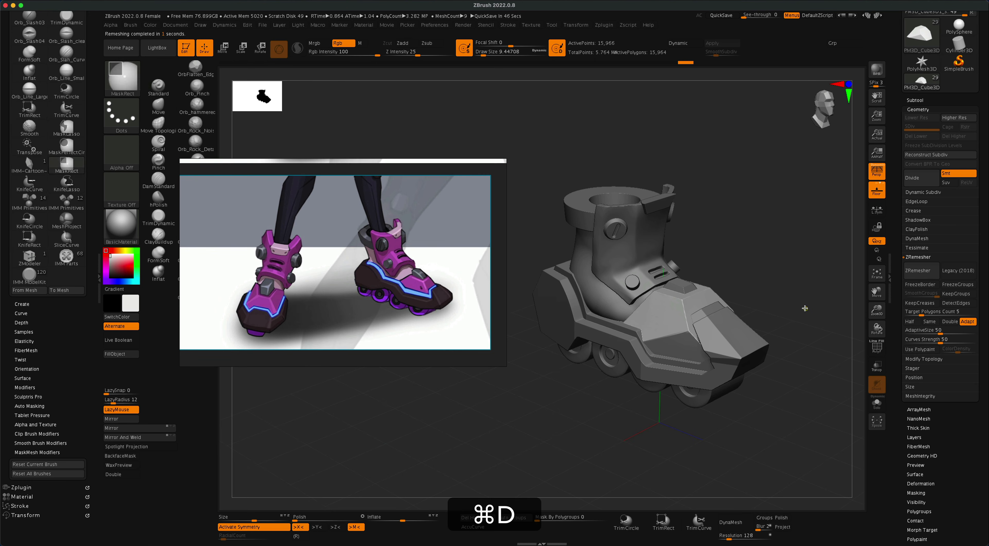
pyautogui.moveTo(805, 309)
pyautogui.keyDown('alt'); pyautogui.mouseDown()
pyautogui.moveTo(826, 353)
pyautogui.moveTo(822, 307)
pyautogui.mouseUp(); pyautogui.keyUp('alt')
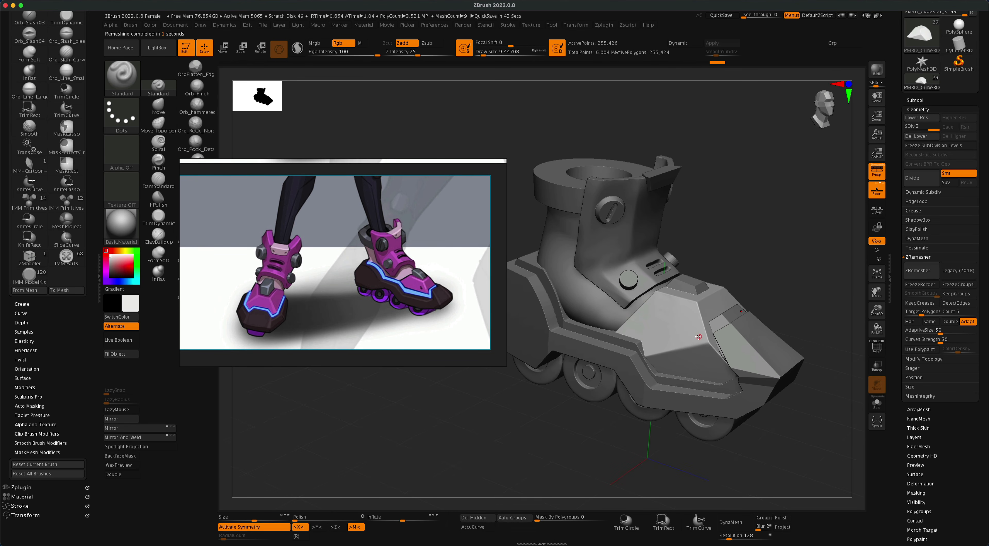
pyautogui.press('super')
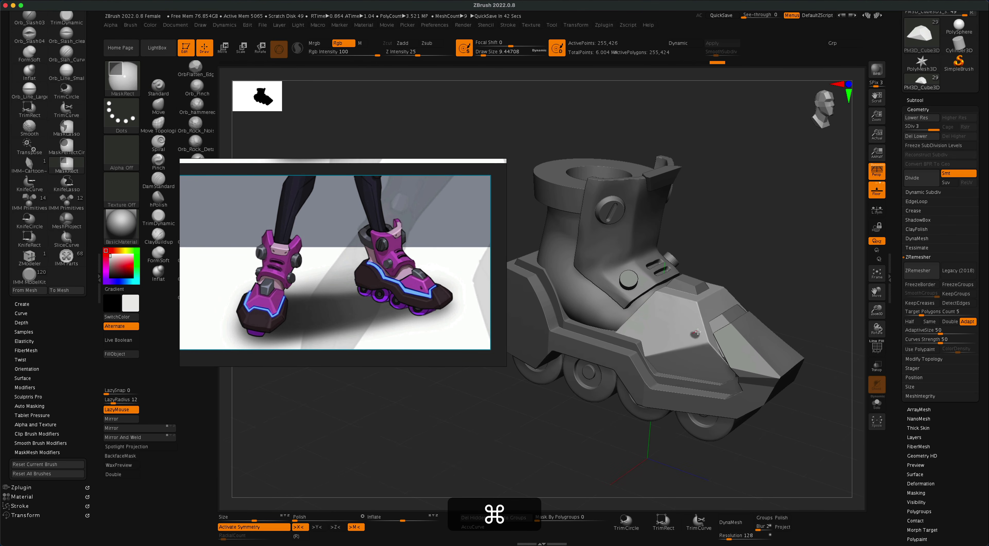
pyautogui.press('super+z')
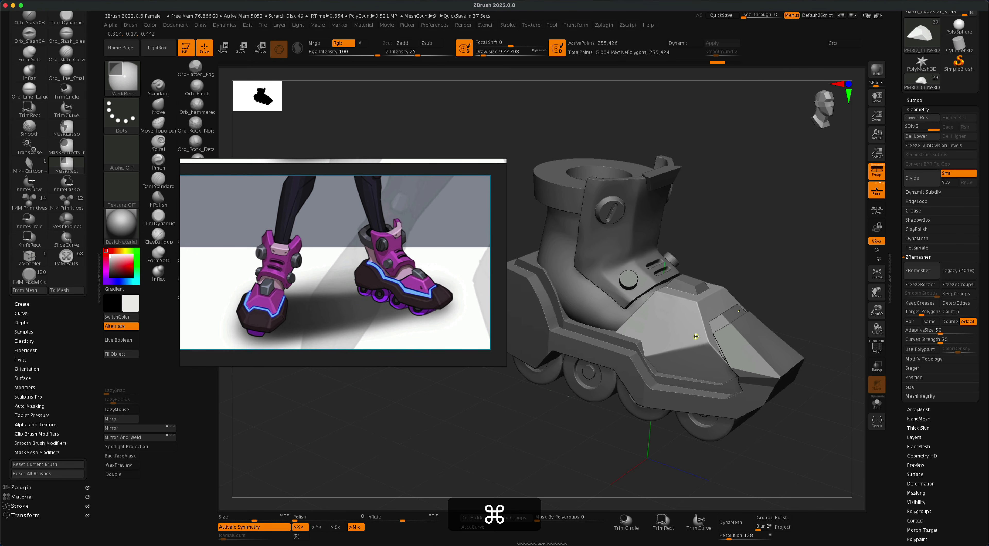
pyautogui.keyDown('super'); pyautogui.click(696, 334); pyautogui.keyUp('super')
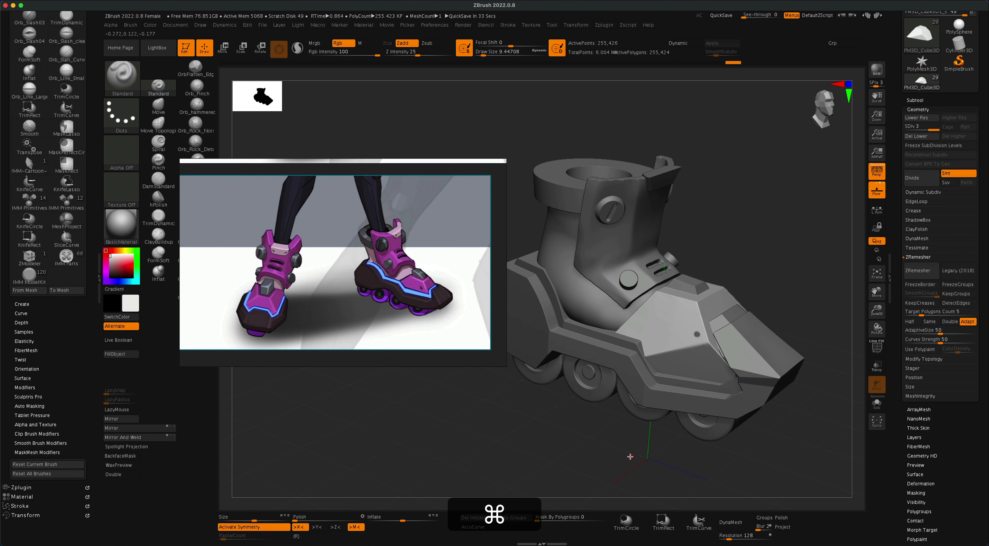
pyautogui.press('super+z')
# Set the mask stroke to Circle and mask a small round spot on the toe cover's side facet.
pyautogui.keyDown('super'); pyautogui.click(121, 115); pyautogui.keyUp('super')
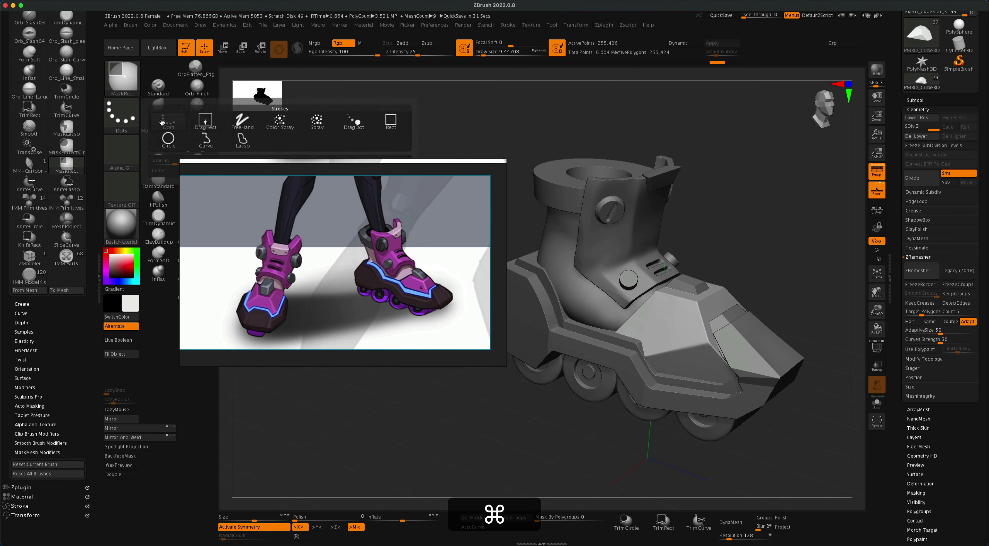
pyautogui.keyDown('super'); pyautogui.click(179, 138); pyautogui.keyUp('super')
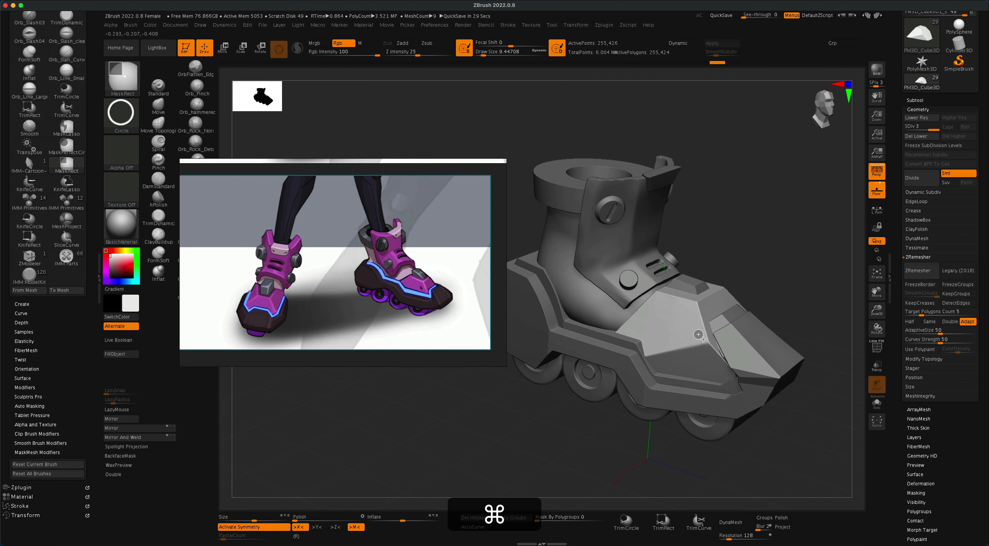
pyautogui.press('super+z')
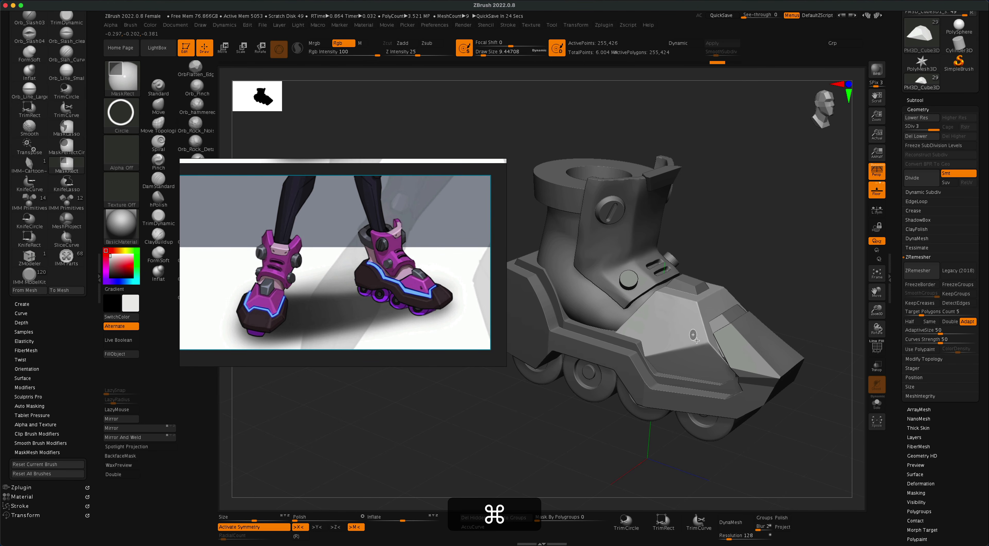
pyautogui.keyDown('super'); pyautogui.moveTo(700, 341); pyautogui.dragTo(700, 341); pyautogui.keyUp('super')
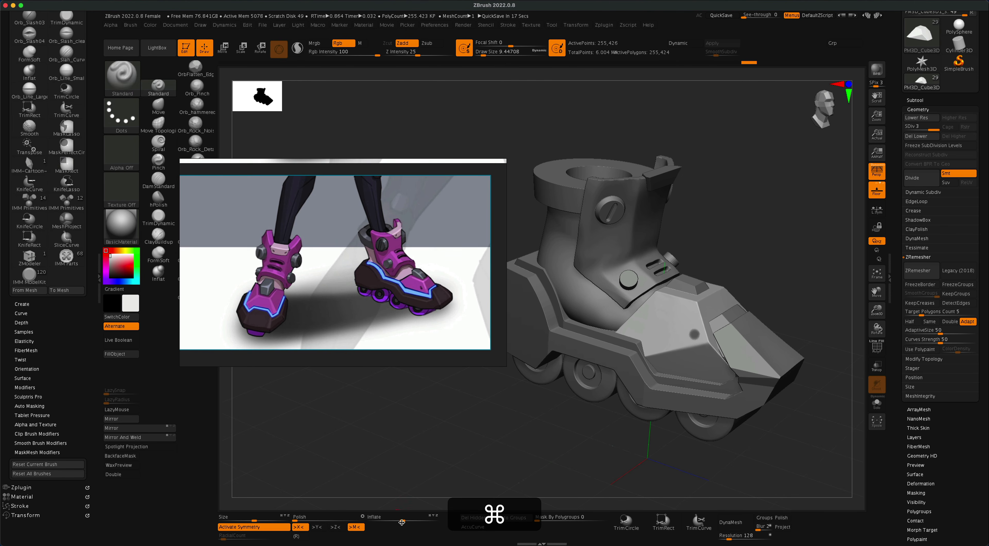
# Recess the round masked spot on the toe cover's side facet with Inflate and clear the mask.
pyautogui.press('super+z')
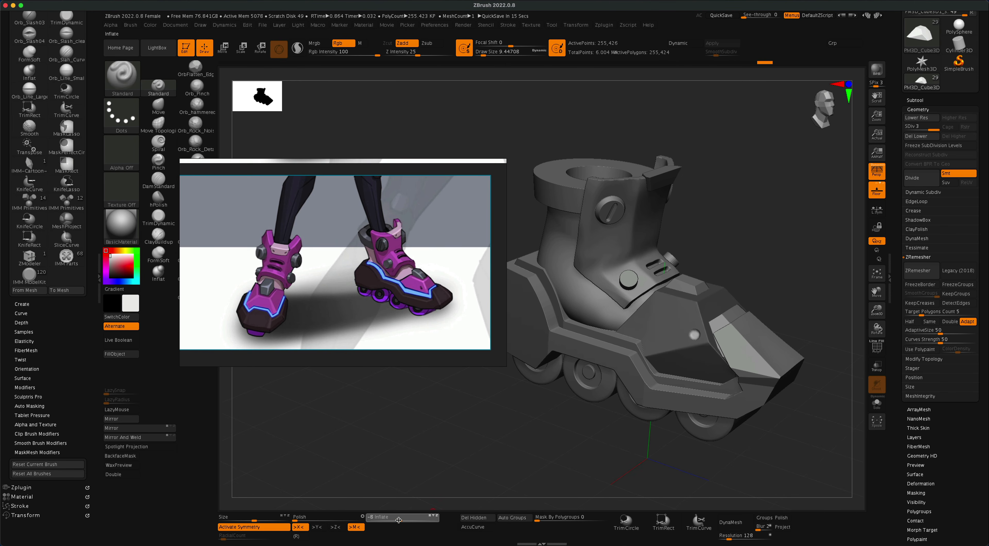
pyautogui.press('super+shift+z')
pyautogui.moveTo(539, 455); pyautogui.dragTo(576, 436)
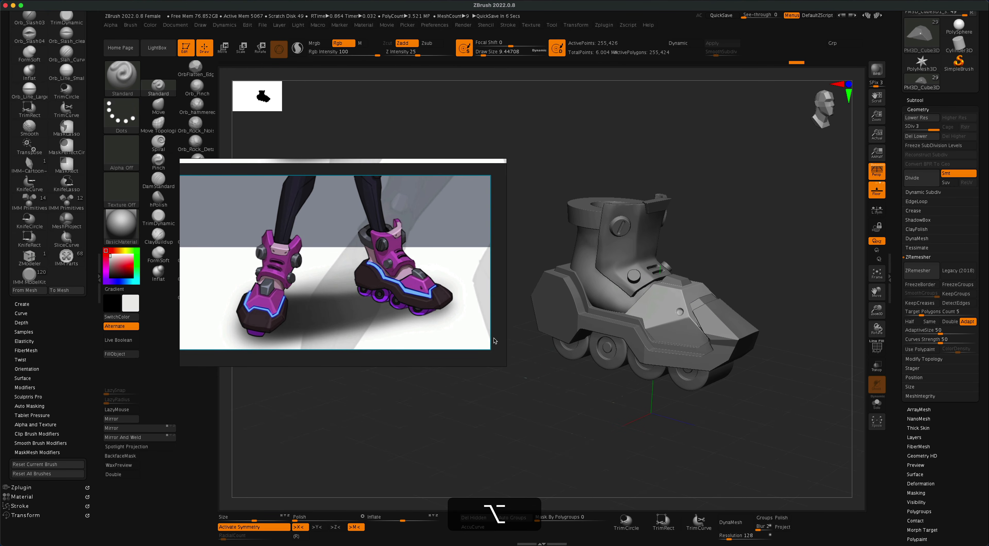
# Merge all visible skate subtools into one new tool and switch to that merged tool.
pyautogui.moveTo(494, 338); pyautogui.dragTo(498, 345, button='right')
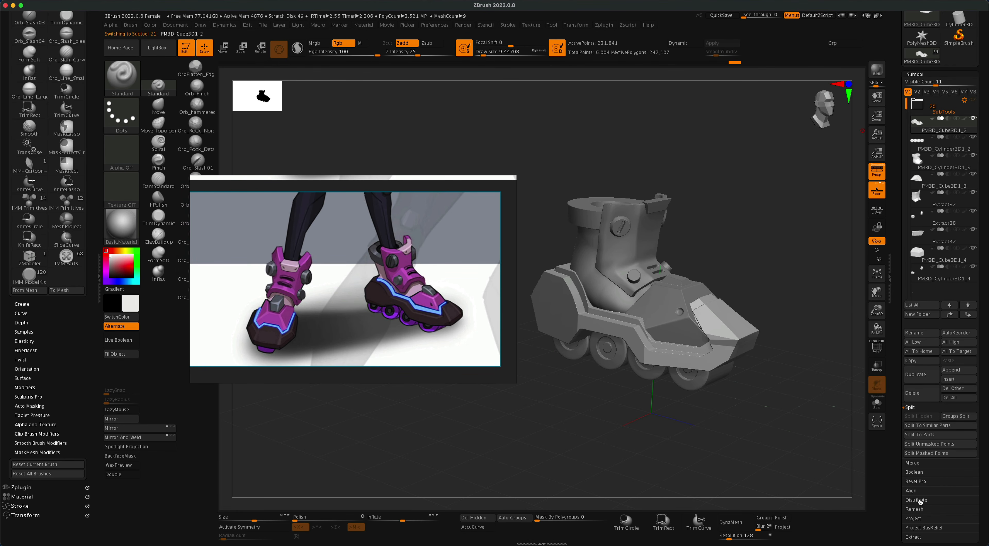
pyautogui.click(921, 464)
pyautogui.click(919, 435)
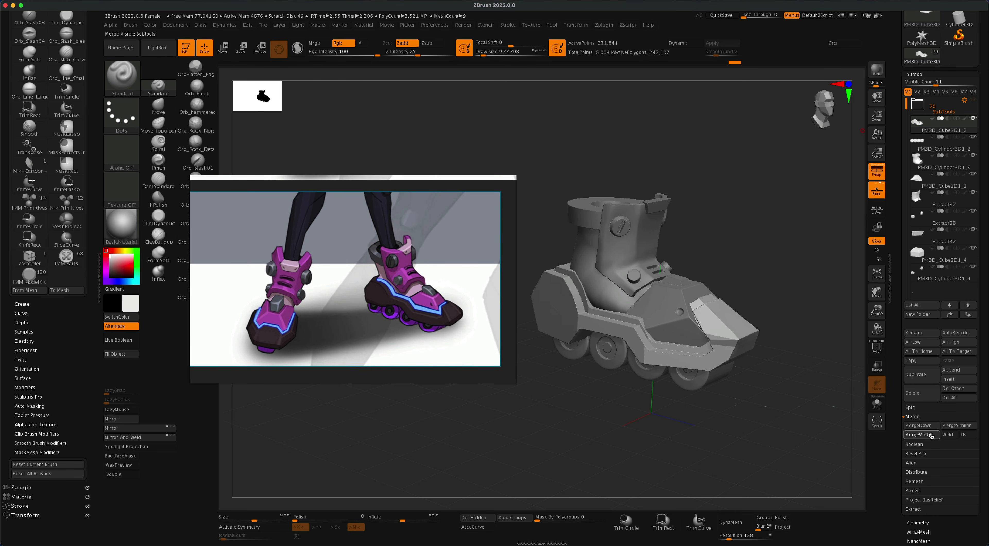
pyautogui.click(921, 55)
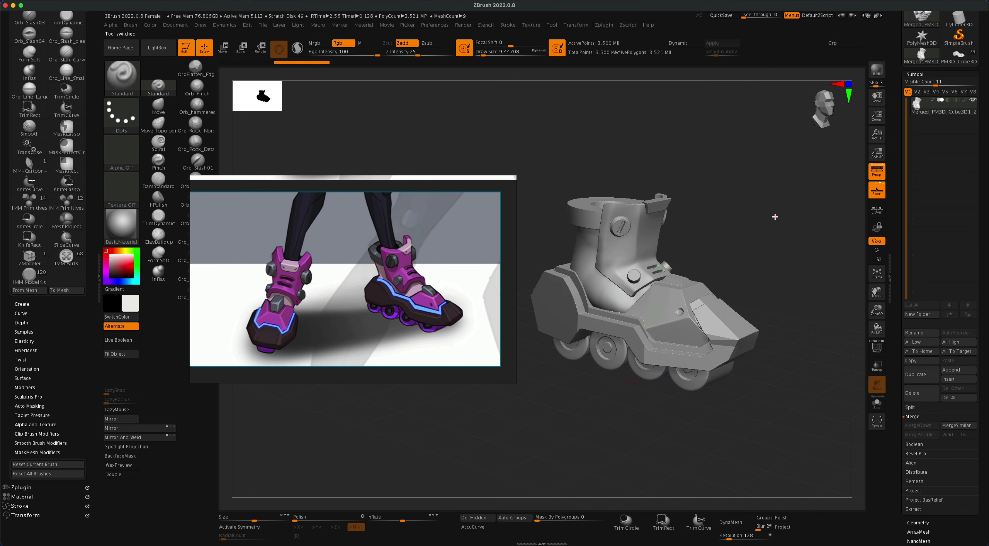
# Widen the merged skate slightly along the X axis with the gizmo and run a BPR render in Draw mode.
pyautogui.click(223, 47)
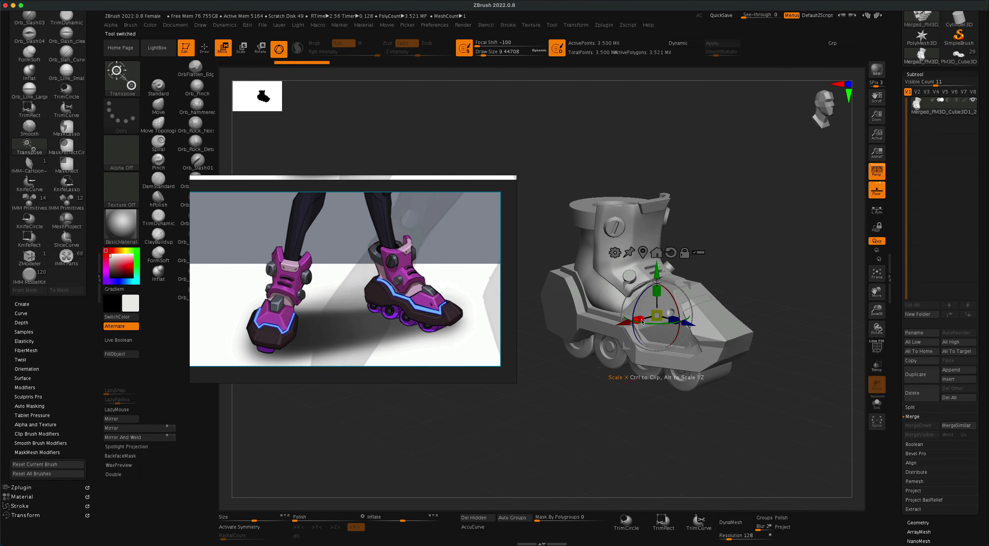
pyautogui.moveTo(649, 318); pyautogui.dragTo(685, 325)
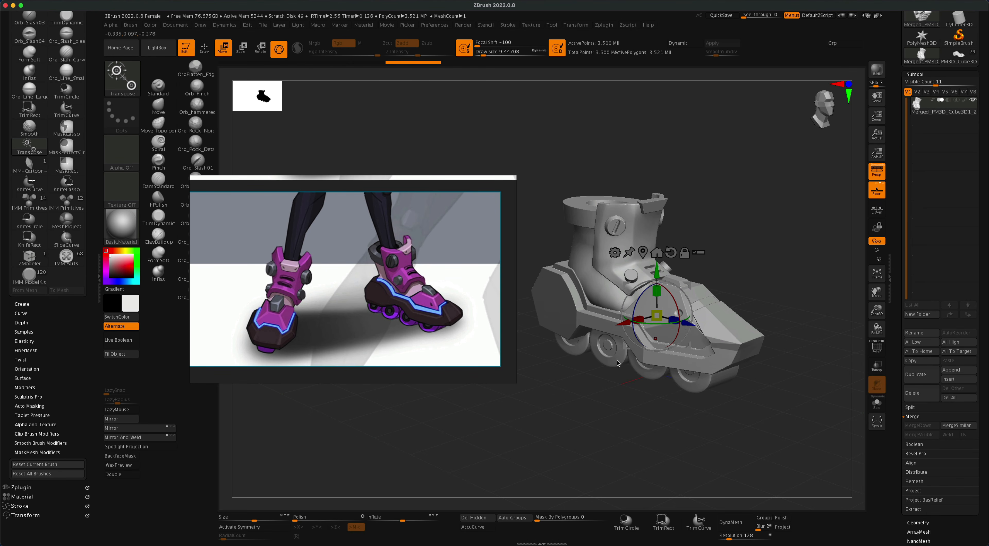
pyautogui.moveTo(586, 387); pyautogui.dragTo(592, 397)
pyautogui.press('q')
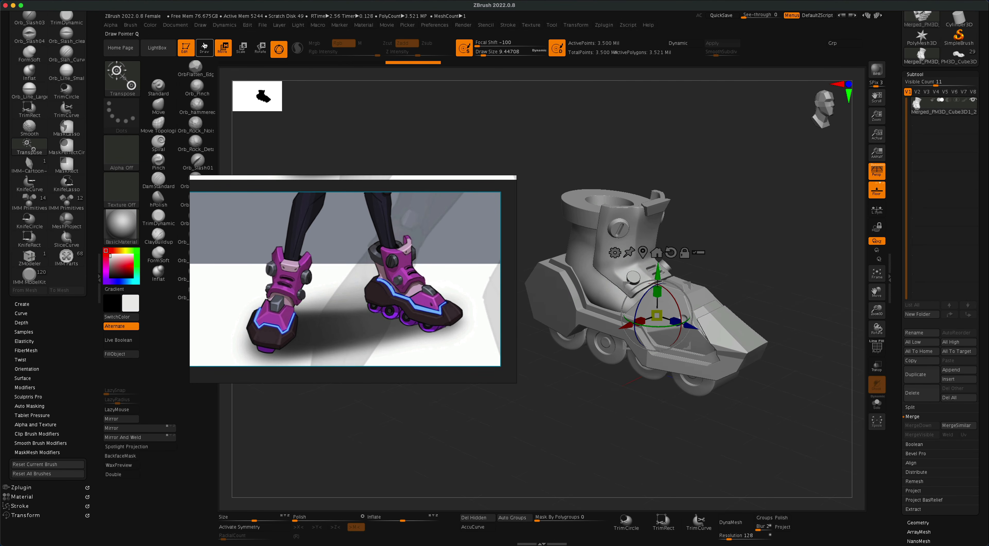
pyautogui.hotkey('shift', 'r')
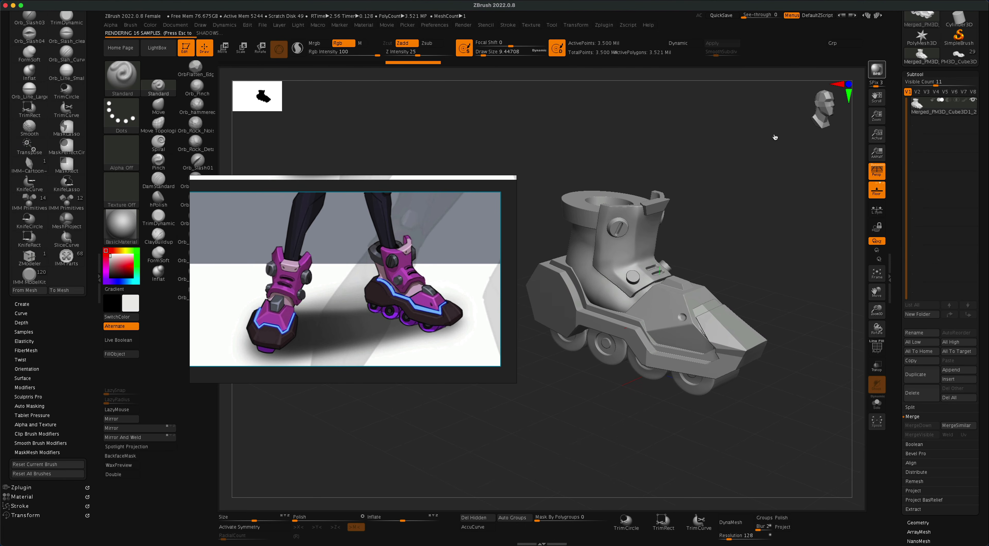